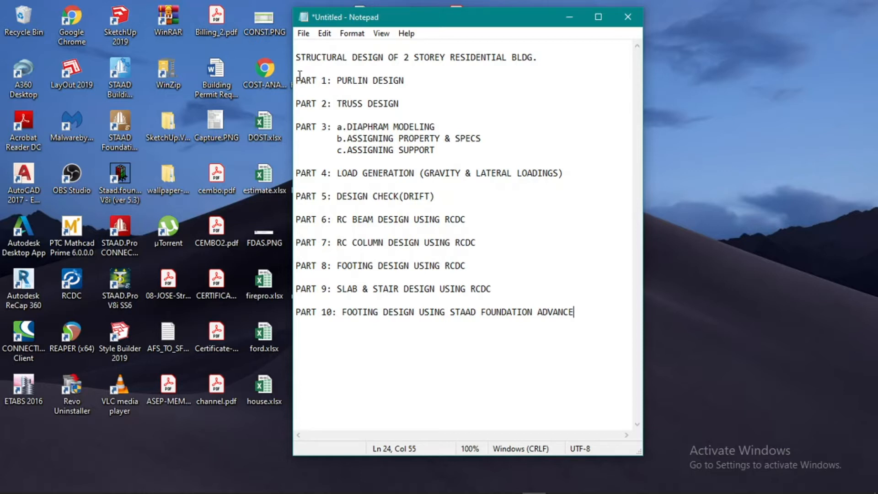
Step: Examine the ten-part outline for the structural design of the two-storey residential building in the open notes, from purlin design to footing design
{"action": "left_click_drag", "start_coordinate": [337, 82], "coordinate": [372, 76]}
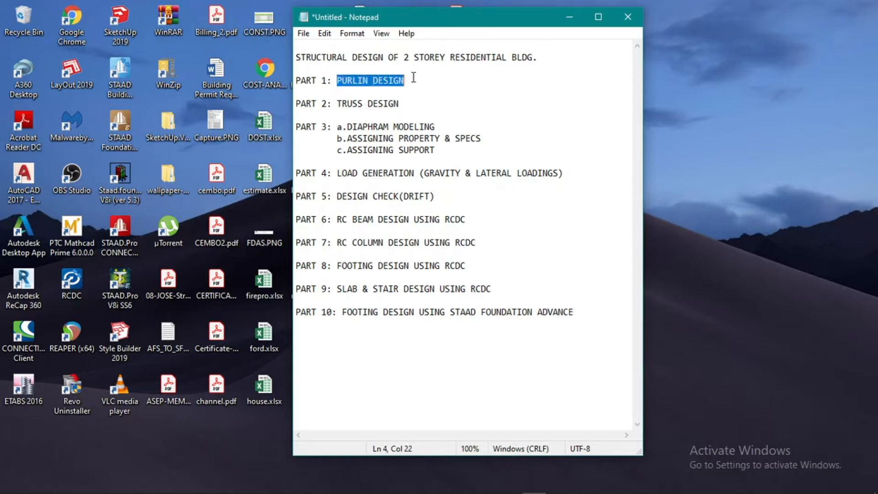
{"action": "left_click", "coordinate": [337, 104]}
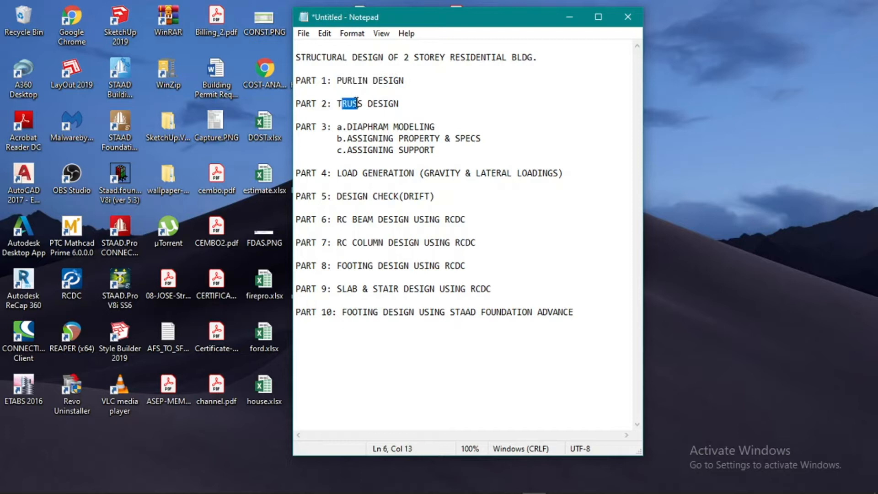
{"action": "left_click_drag", "start_coordinate": [356, 101], "coordinate": [400, 101]}
{"action": "left_click", "coordinate": [337, 104]}
{"action": "left_click_drag", "start_coordinate": [369, 123], "coordinate": [426, 137]}
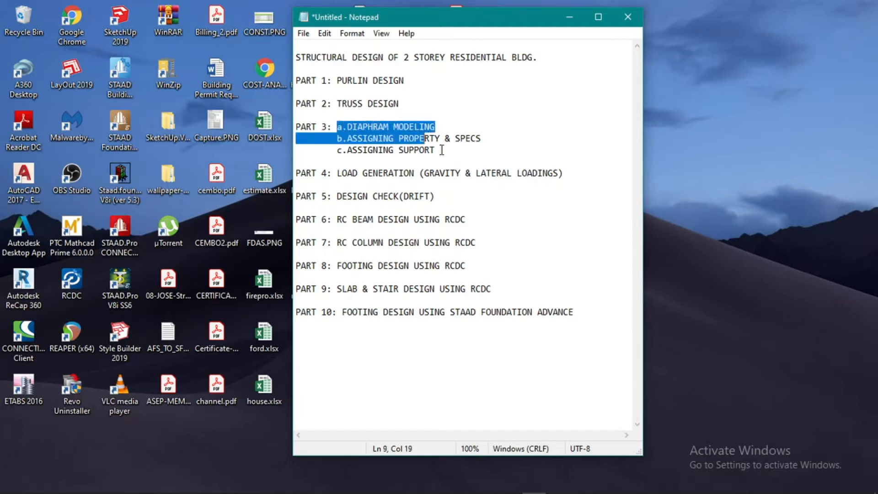
{"action": "left_click", "coordinate": [444, 151]}
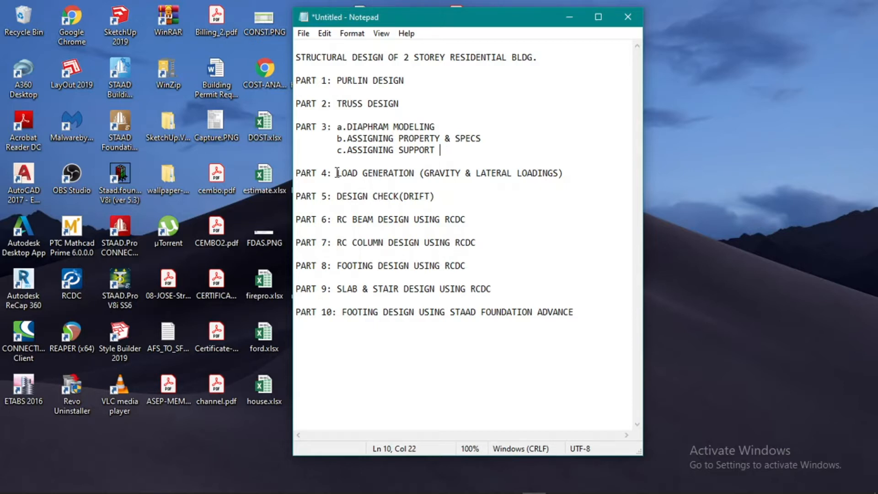
{"action": "left_click_drag", "start_coordinate": [337, 172], "coordinate": [565, 174]}
{"action": "left_click", "coordinate": [536, 196]}
{"action": "left_click_drag", "start_coordinate": [349, 128], "coordinate": [437, 139]}
{"action": "left_click", "coordinate": [405, 151]}
{"action": "left_click_drag", "start_coordinate": [338, 219], "coordinate": [420, 221]}
{"action": "left_click", "coordinate": [431, 221]}
{"action": "left_click_drag", "start_coordinate": [347, 312], "coordinate": [383, 313]}
{"action": "left_click_drag", "start_coordinate": [481, 313], "coordinate": [578, 309]}
{"action": "left_click", "coordinate": [527, 349]}
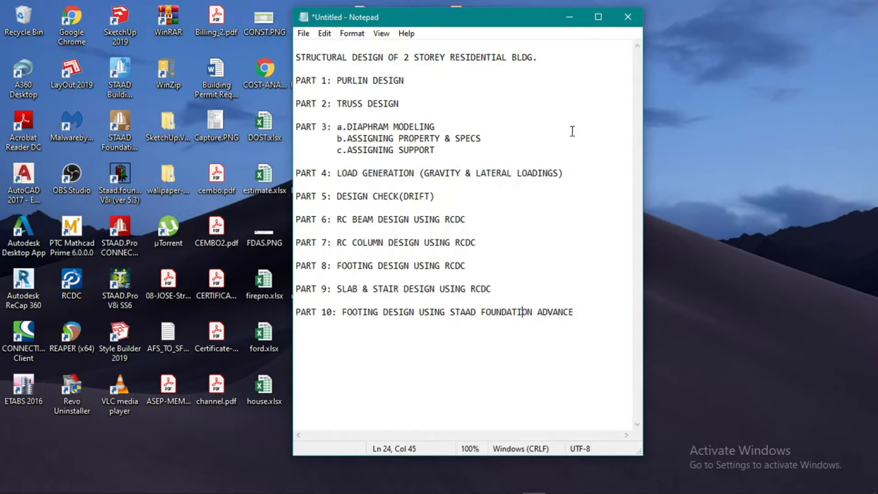
{"action": "left_click", "coordinate": [568, 19]}
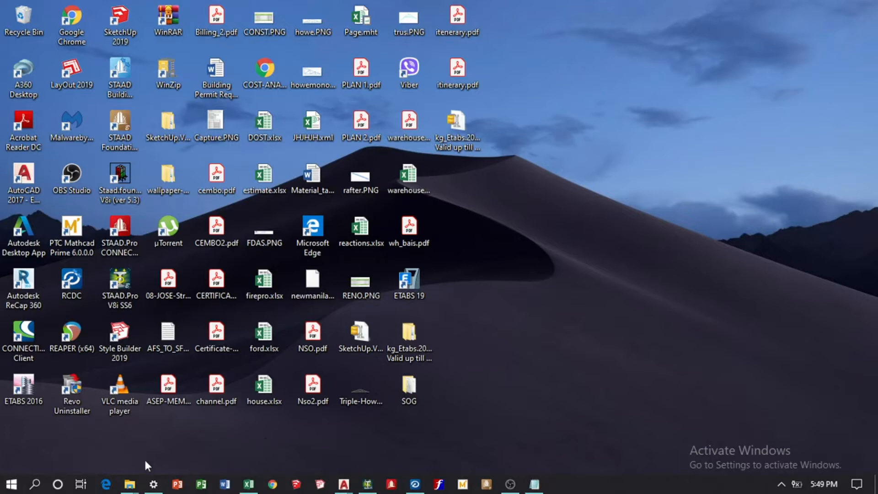
Step: Switch to the Preliminary_drawings.dwg drawing in AutoCAD and maximize its window
{"action": "mouse_move", "coordinate": [130, 486]}
{"action": "left_click", "coordinate": [101, 442]}
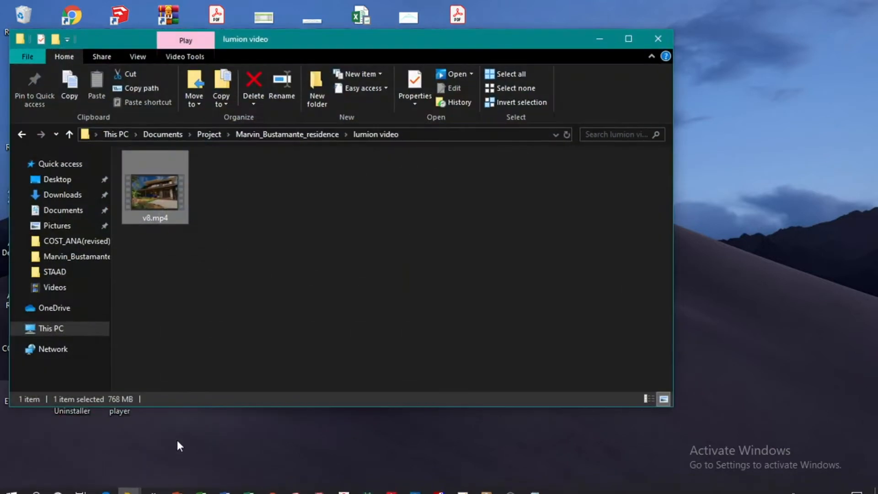
{"action": "left_click", "coordinate": [343, 485]}
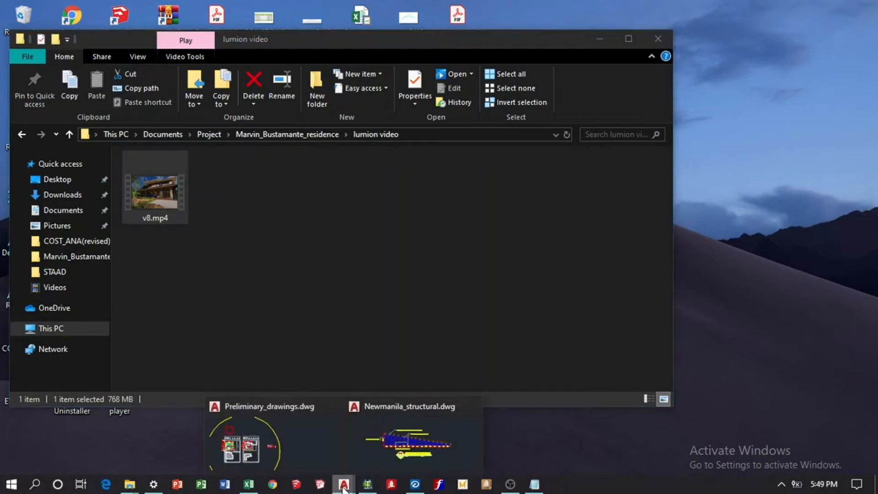
{"action": "left_click", "coordinate": [288, 450]}
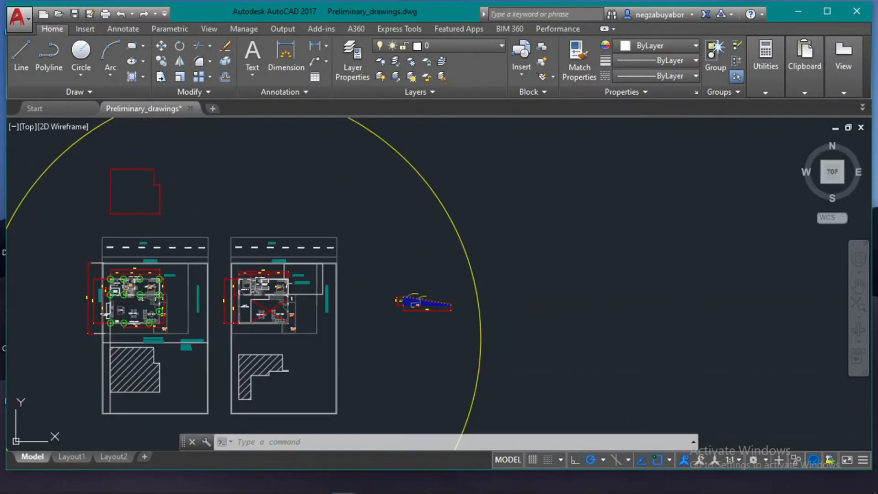
{"action": "left_click", "coordinate": [825, 11]}
Step: Examine the site layout and the ground floor plan with its kitchen, dining and living areas
{"action": "scroll", "coordinate": [378, 253], "scroll_direction": "down", "scroll_amount": 5}
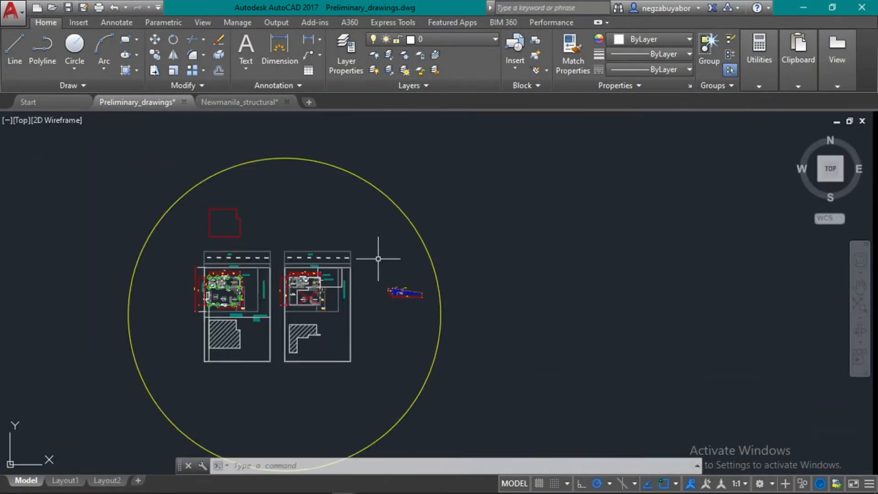
{"action": "scroll", "coordinate": [276, 284], "scroll_direction": "up", "scroll_amount": 4}
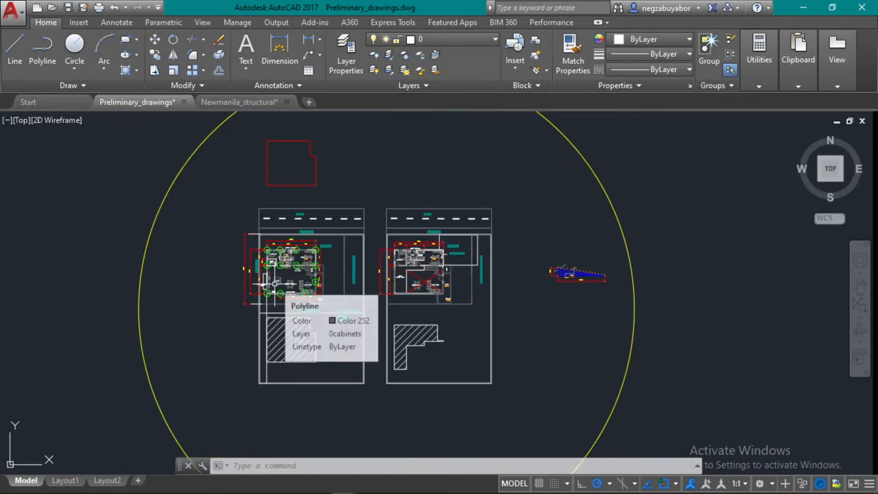
{"action": "scroll", "coordinate": [298, 284], "scroll_direction": "up", "scroll_amount": 4}
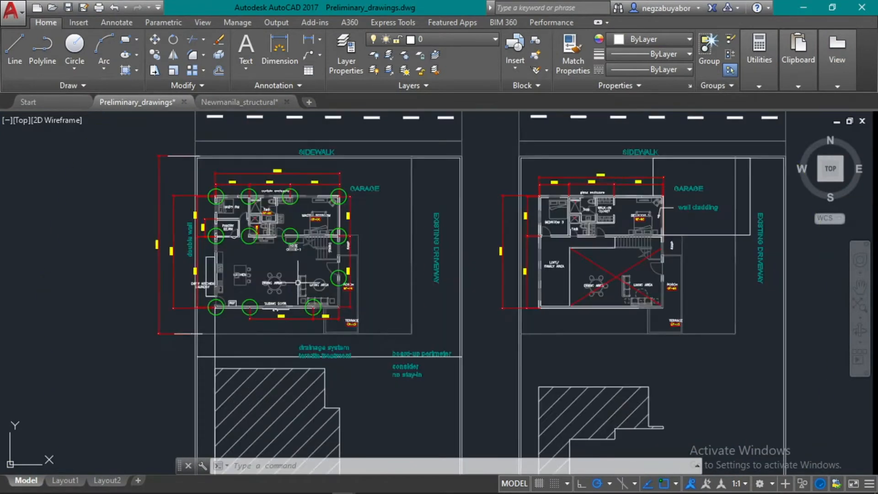
{"action": "middle_click_drag", "start_coordinate": [383, 273], "coordinate": [373, 312]}
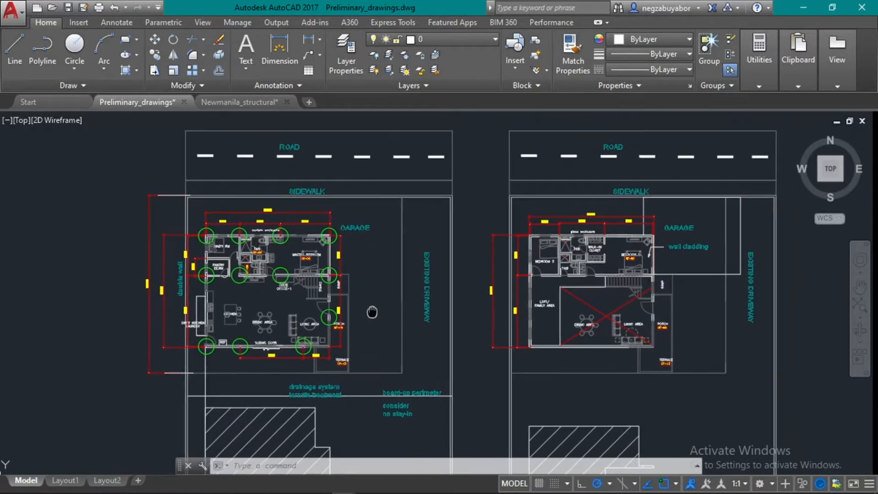
{"action": "middle_click_drag", "start_coordinate": [462, 326], "coordinate": [381, 309]}
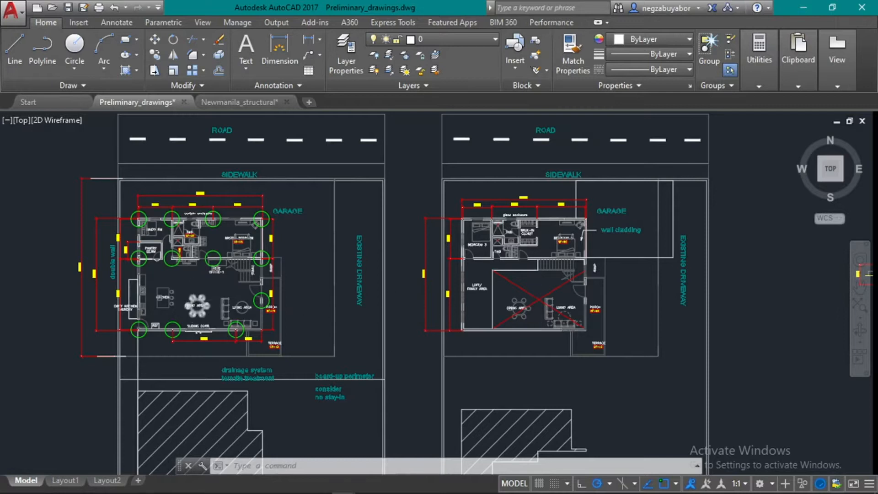
{"action": "scroll", "coordinate": [195, 304], "scroll_direction": "up", "scroll_amount": 2}
{"action": "middle_click_drag", "start_coordinate": [159, 297], "coordinate": [217, 300]}
{"action": "scroll", "coordinate": [218, 300], "scroll_direction": "up", "scroll_amount": 2}
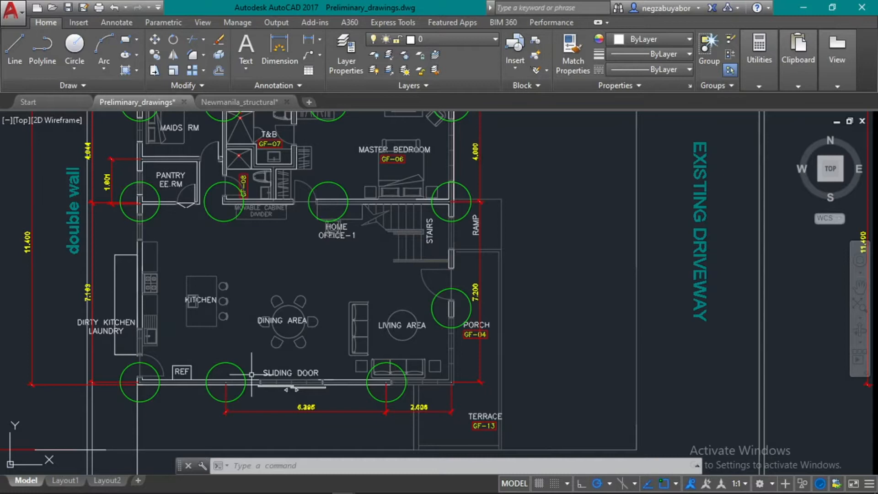
Step: Examine the second floor plan, especially the loft and the open area above the dining and living areas
{"action": "scroll", "coordinate": [455, 324], "scroll_direction": "down", "scroll_amount": 4}
{"action": "middle_click_drag", "start_coordinate": [506, 320], "coordinate": [284, 319]}
{"action": "scroll", "coordinate": [478, 338], "scroll_direction": "up", "scroll_amount": 5}
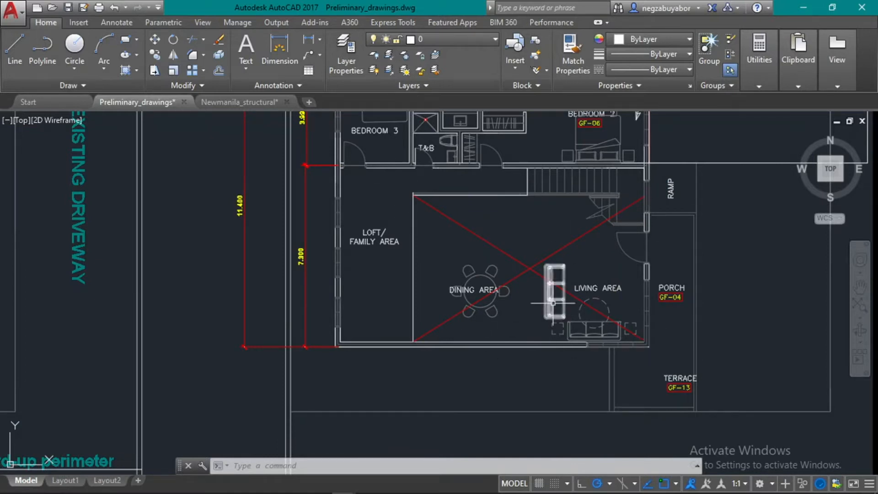
{"action": "mouse_move", "coordinate": [553, 303]}
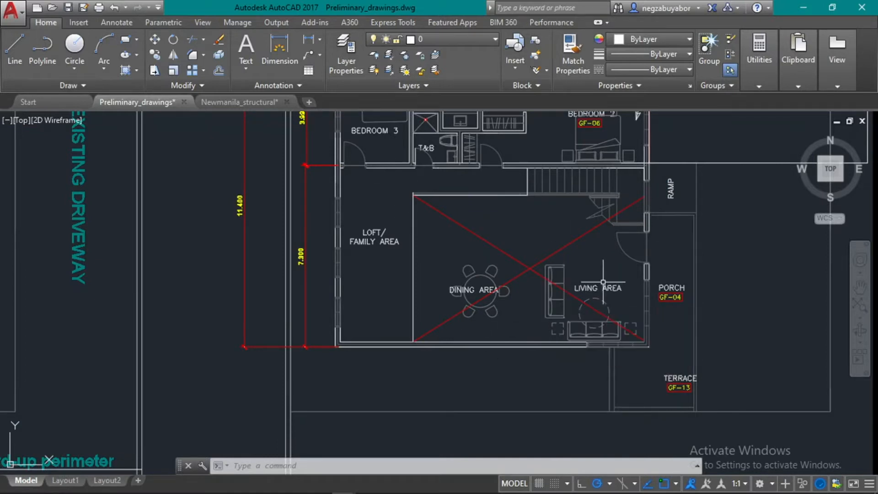
{"action": "scroll", "coordinate": [595, 271], "scroll_direction": "down", "scroll_amount": 2}
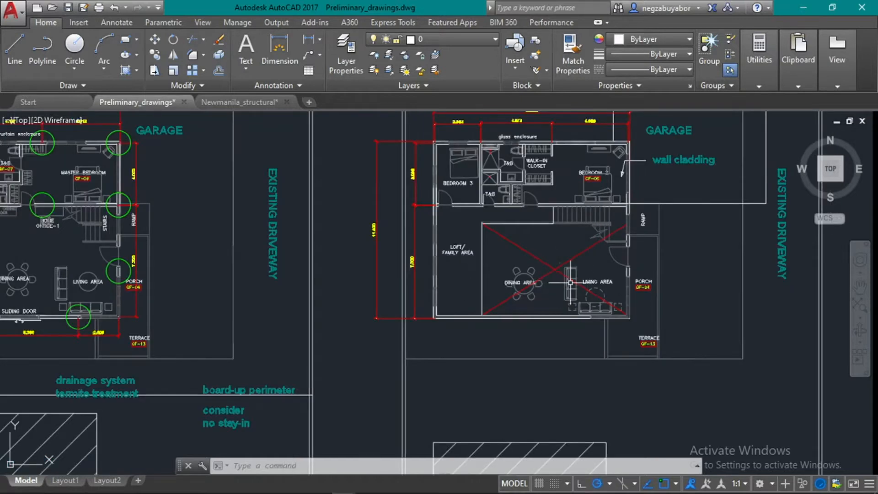
{"action": "scroll", "coordinate": [569, 275], "scroll_direction": "up", "scroll_amount": 2}
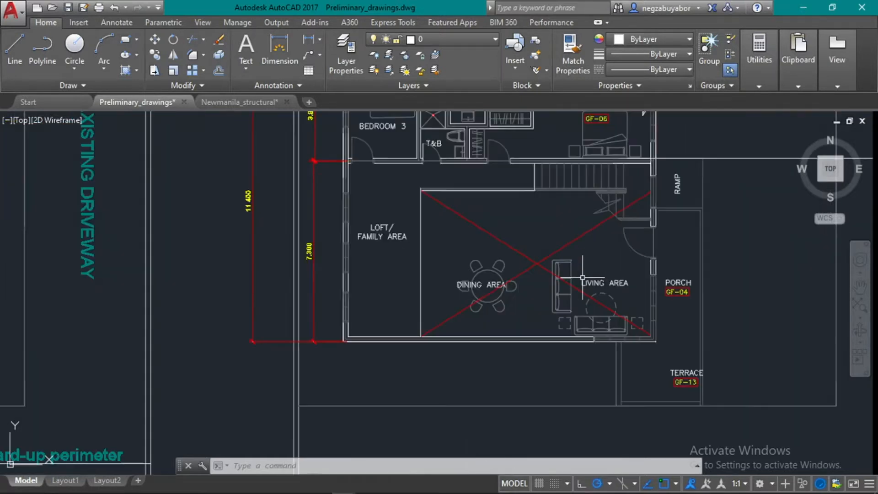
{"action": "scroll", "coordinate": [578, 366], "scroll_direction": "down", "scroll_amount": 2}
{"action": "mouse_move", "coordinate": [393, 322]}
{"action": "middle_mouse_down"}
{"action": "mouse_move", "coordinate": [558, 311]}
{"action": "mouse_move", "coordinate": [594, 322]}
{"action": "middle_mouse_up"}
{"action": "scroll", "coordinate": [539, 323], "scroll_direction": "down", "scroll_amount": 2}
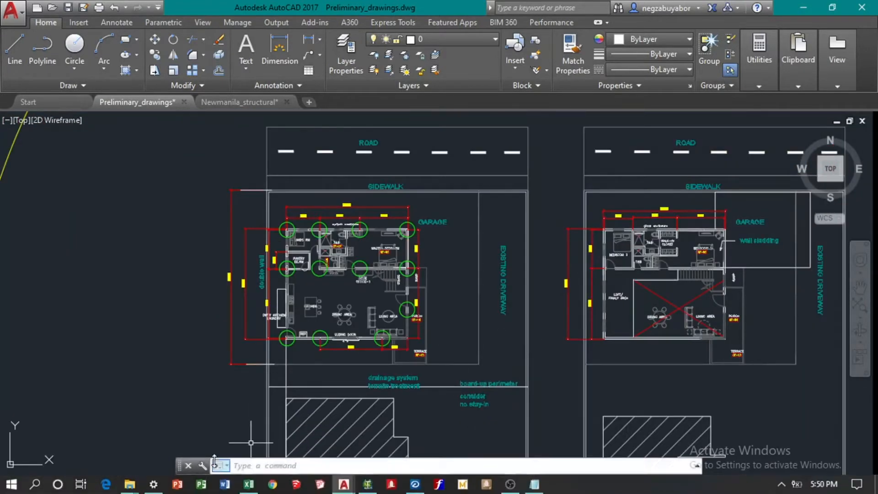
Step: Play the v8.mp4 house walkthrough from the lumion video folder in VLC media player, and return to the AutoCAD drawing
{"action": "mouse_move", "coordinate": [130, 484]}
{"action": "left_click", "coordinate": [99, 434]}
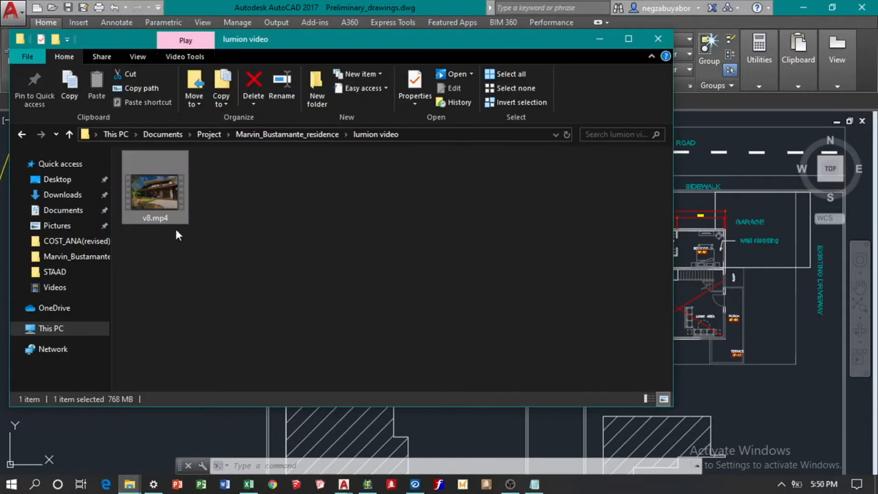
{"action": "right_click", "coordinate": [153, 183]}
{"action": "mouse_move", "coordinate": [258, 251]}
{"action": "left_click", "coordinate": [380, 278]}
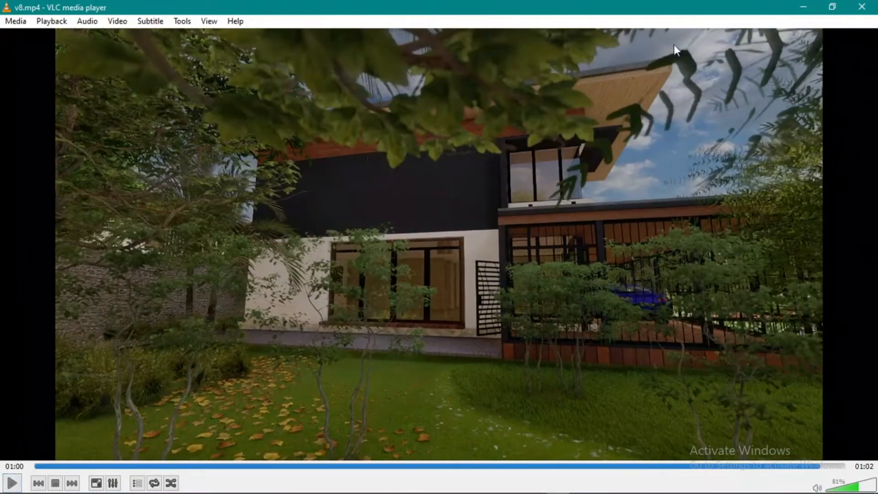
{"action": "left_click", "coordinate": [803, 7]}
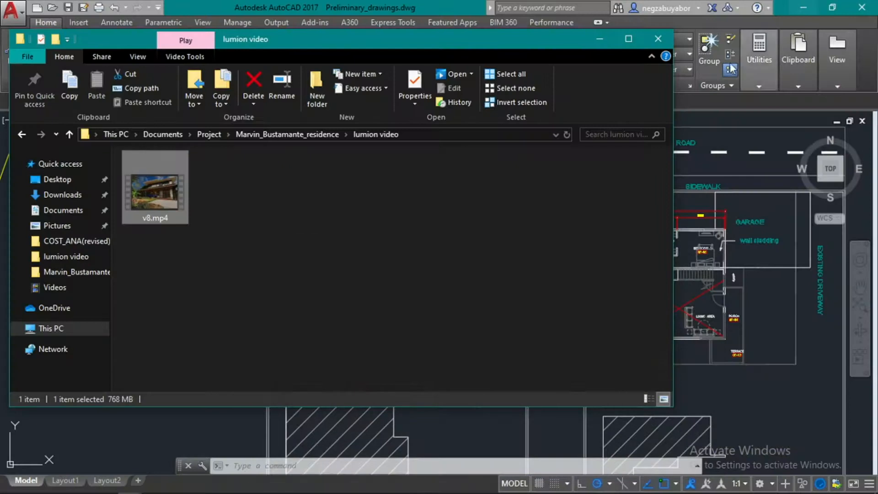
{"action": "left_click", "coordinate": [595, 40]}
Step: Examine the column locations marked with green circles on the ground floor plan
{"action": "scroll", "coordinate": [482, 241], "scroll_direction": "down", "scroll_amount": 2}
{"action": "middle_click_drag", "start_coordinate": [458, 276], "coordinate": [357, 271]}
{"action": "scroll", "coordinate": [357, 272], "scroll_direction": "up", "scroll_amount": 2}
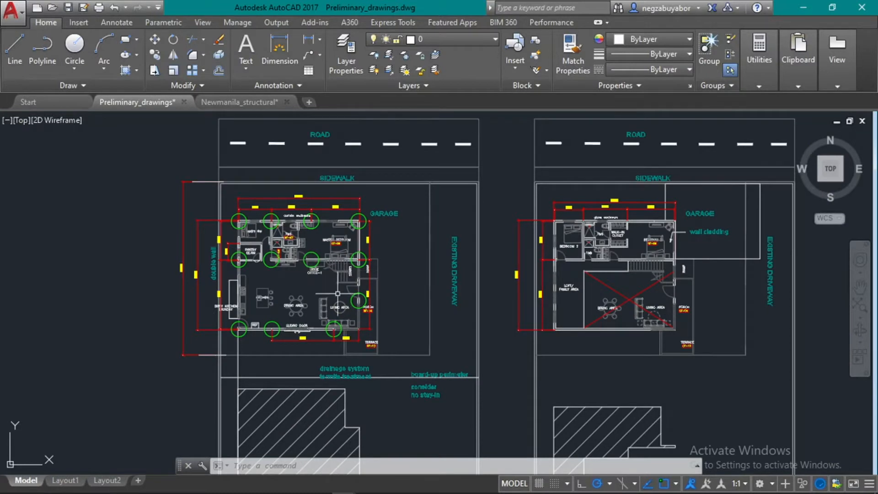
{"action": "scroll", "coordinate": [358, 255], "scroll_direction": "up", "scroll_amount": 2}
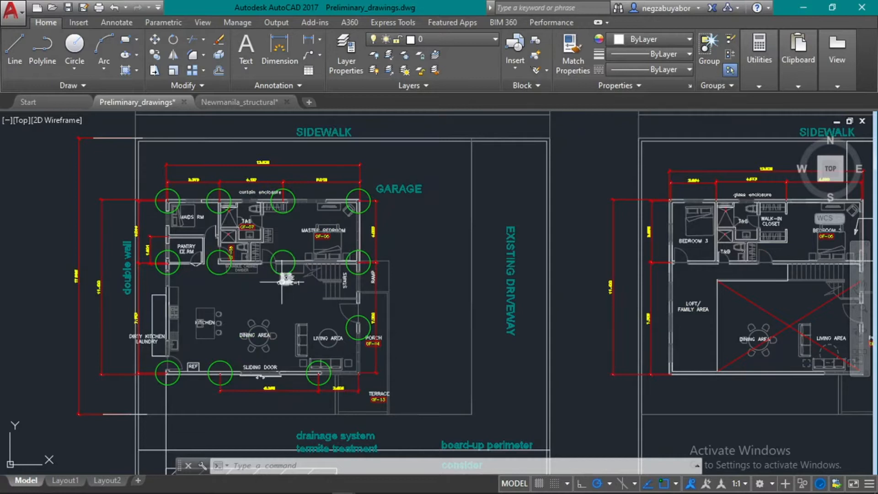
{"action": "scroll", "coordinate": [259, 282], "scroll_direction": "up", "scroll_amount": 2}
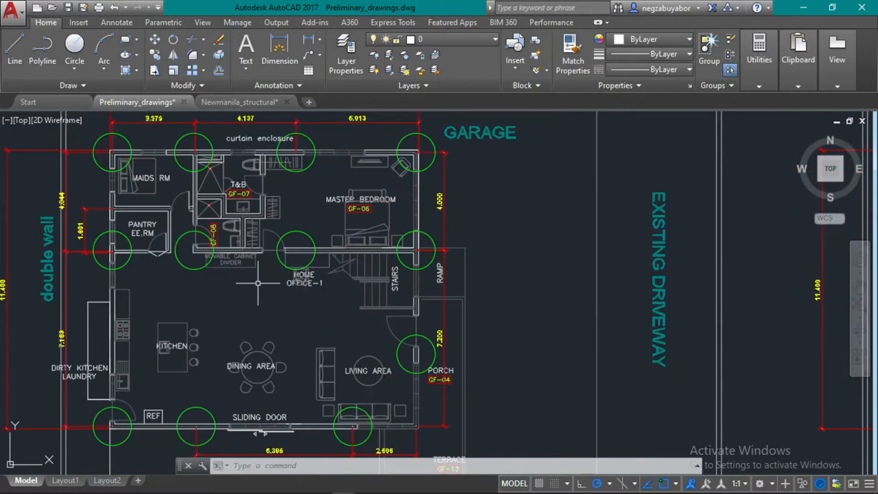
{"action": "left_click", "coordinate": [126, 138]}
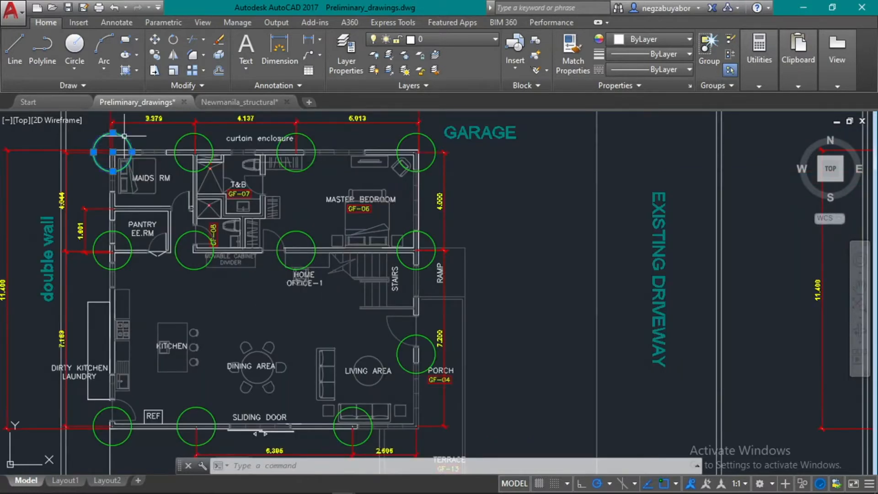
{"action": "left_click", "coordinate": [185, 136]}
{"action": "key", "text": "Escape"}
{"action": "scroll", "coordinate": [387, 208], "scroll_direction": "down", "scroll_amount": 2}
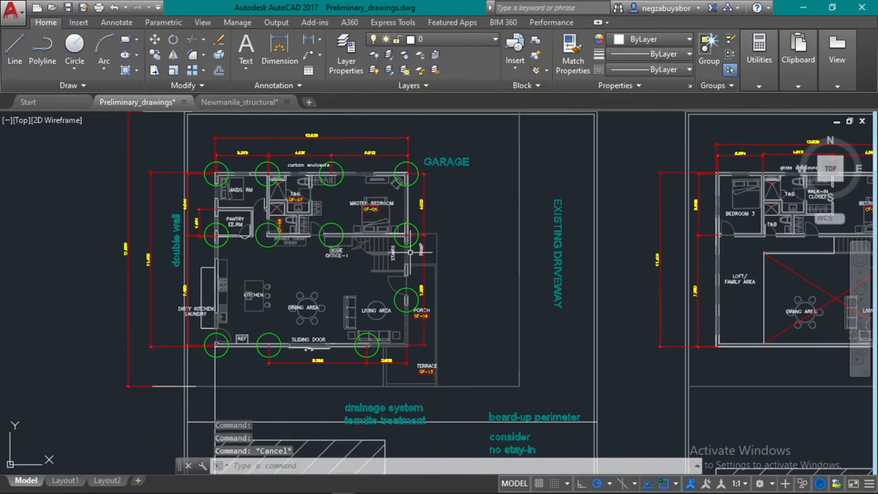
Step: Examine the column spacing dimensions on the ground floor plan, including those beside the dirty kitchen
{"action": "middle_click_drag", "start_coordinate": [369, 292], "coordinate": [352, 314]}
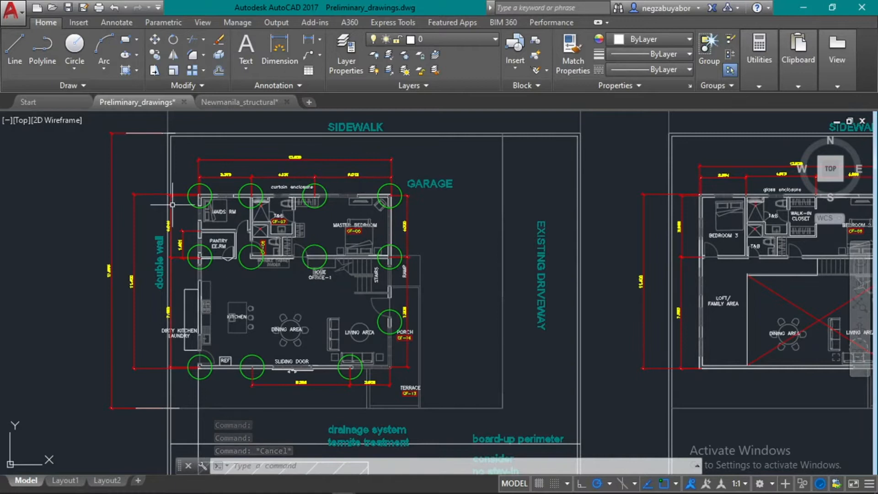
{"action": "middle_click_drag", "start_coordinate": [219, 311], "coordinate": [249, 320]}
{"action": "scroll", "coordinate": [249, 320], "scroll_direction": "up", "scroll_amount": 2}
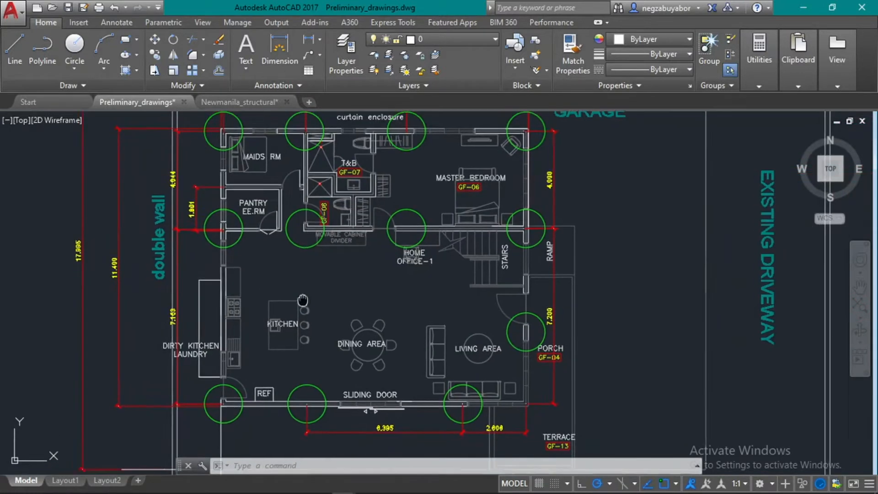
{"action": "middle_click_drag", "start_coordinate": [310, 307], "coordinate": [333, 254]}
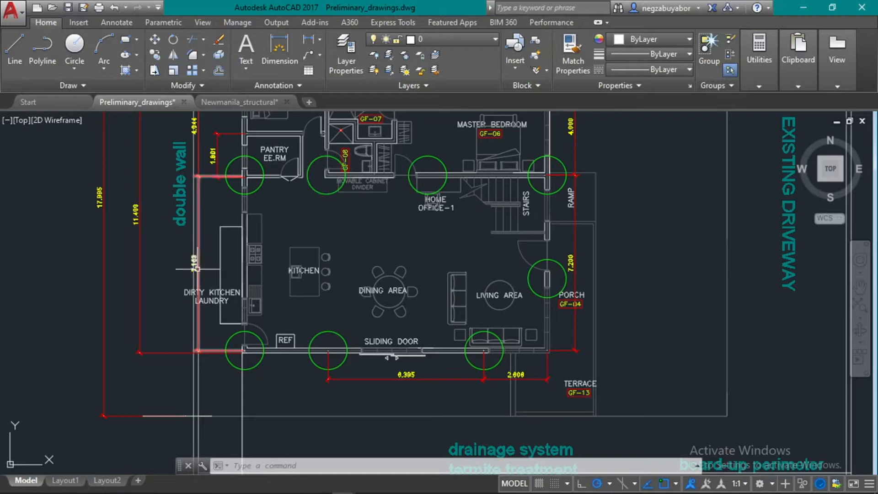
{"action": "scroll", "coordinate": [197, 269], "scroll_direction": "up", "scroll_amount": 2}
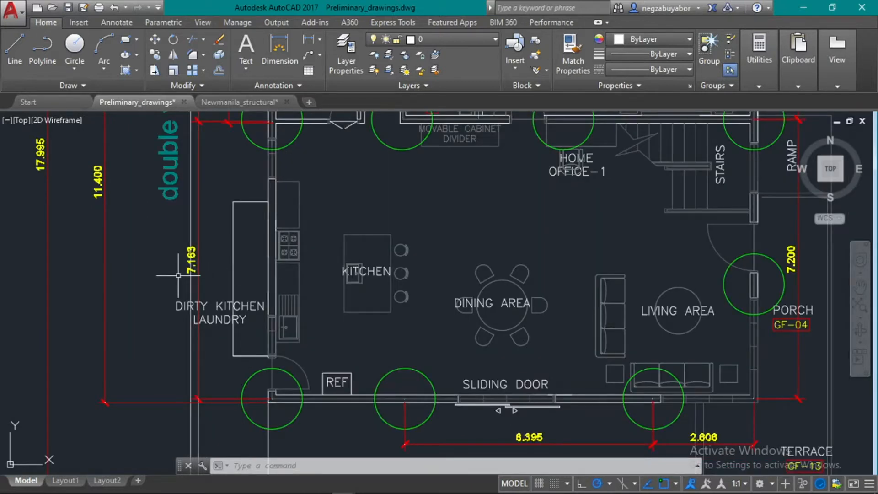
{"action": "scroll", "coordinate": [179, 275], "scroll_direction": "up", "scroll_amount": 2}
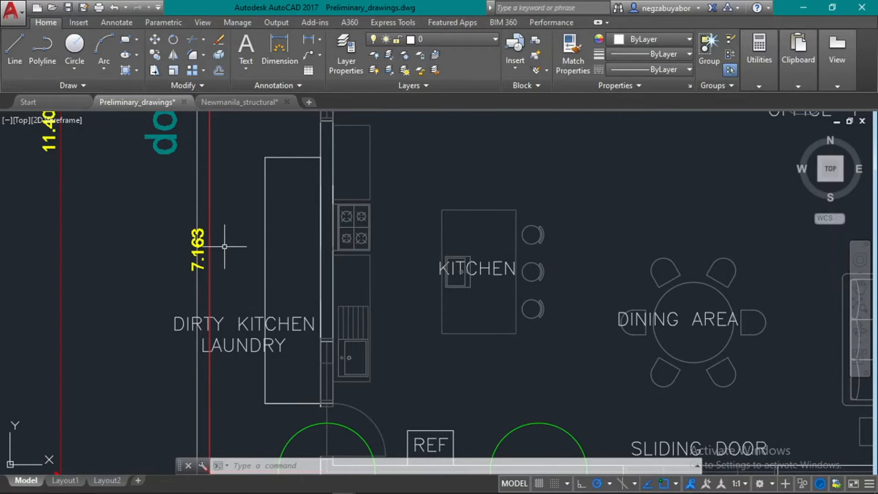
{"action": "scroll", "coordinate": [225, 246], "scroll_direction": "down", "scroll_amount": 5}
{"action": "middle_click_drag", "start_coordinate": [356, 258], "coordinate": [282, 343]}
{"action": "middle_click_drag", "start_coordinate": [375, 289], "coordinate": [345, 285]}
{"action": "scroll", "coordinate": [388, 293], "scroll_direction": "down", "scroll_amount": 1}
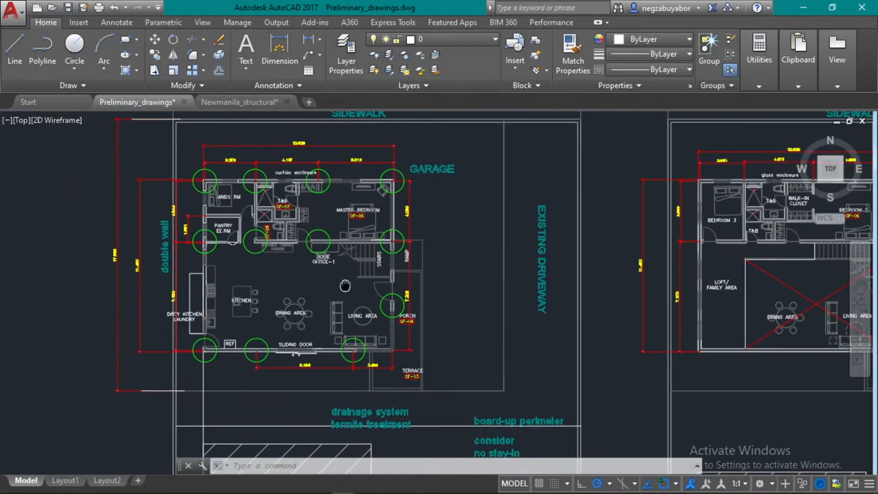
Step: Examine the roof truss elevation drawn beside the floor plans, including its dimensions and purlin positions
{"action": "middle_click_drag", "start_coordinate": [511, 270], "coordinate": [282, 313]}
{"action": "scroll", "coordinate": [278, 313], "scroll_direction": "down", "scroll_amount": 1}
{"action": "middle_click_drag", "start_coordinate": [546, 335], "coordinate": [252, 325]}
{"action": "scroll", "coordinate": [569, 313], "scroll_direction": "up", "scroll_amount": 3}
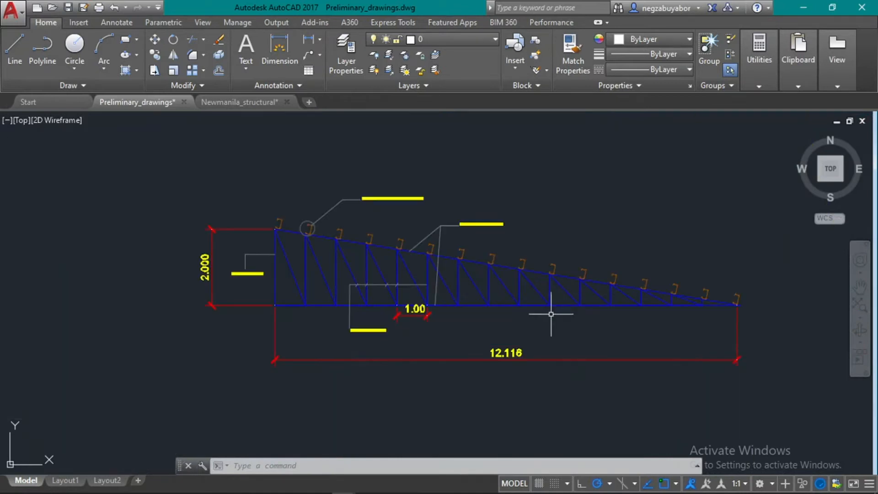
Step: Examine the steel channel purlins along the top chord of the roof truss and read their size and spacing callout
{"action": "middle_click_drag", "start_coordinate": [551, 314], "coordinate": [502, 346]}
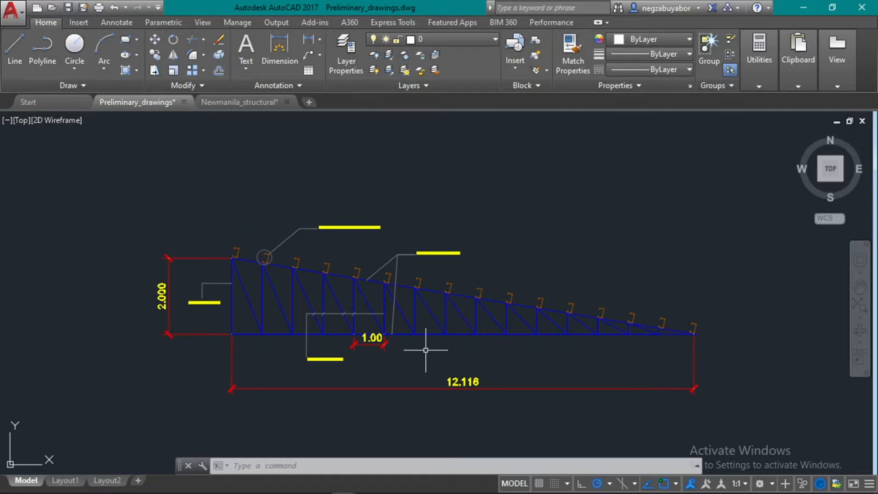
{"action": "scroll", "coordinate": [278, 354], "scroll_direction": "up", "scroll_amount": 2}
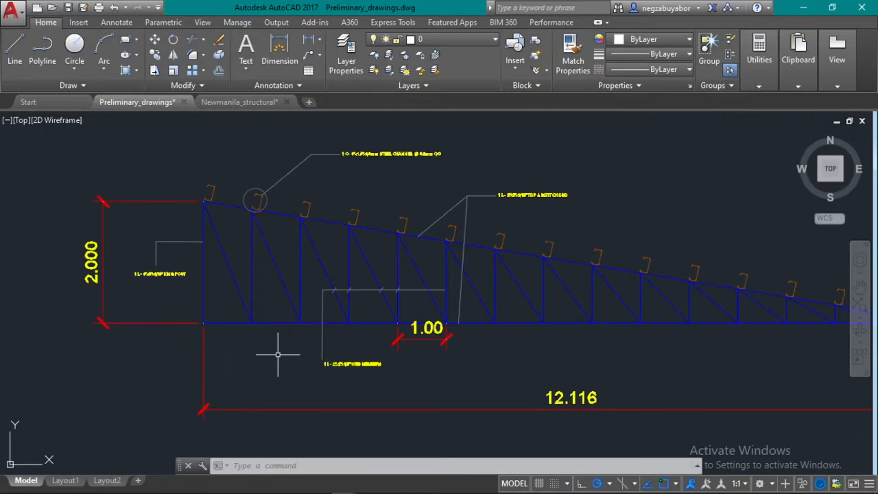
{"action": "scroll", "coordinate": [294, 255], "scroll_direction": "up", "scroll_amount": 4}
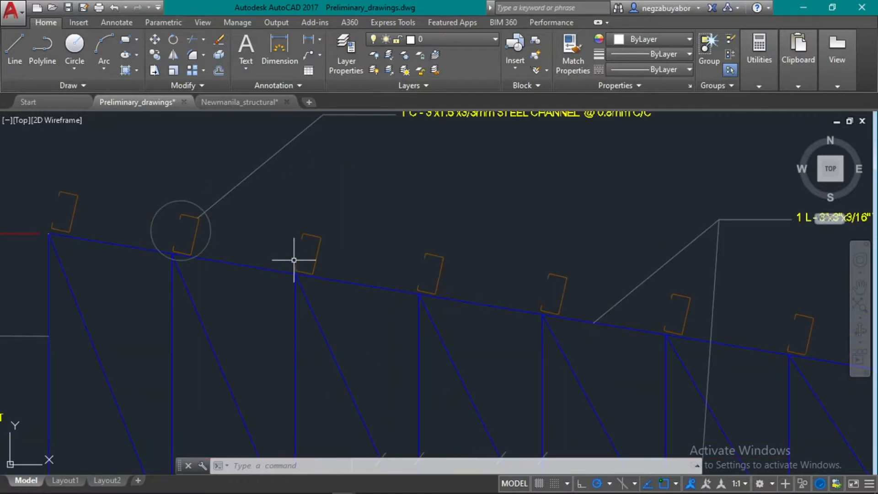
{"action": "scroll", "coordinate": [348, 224], "scroll_direction": "down", "scroll_amount": 3}
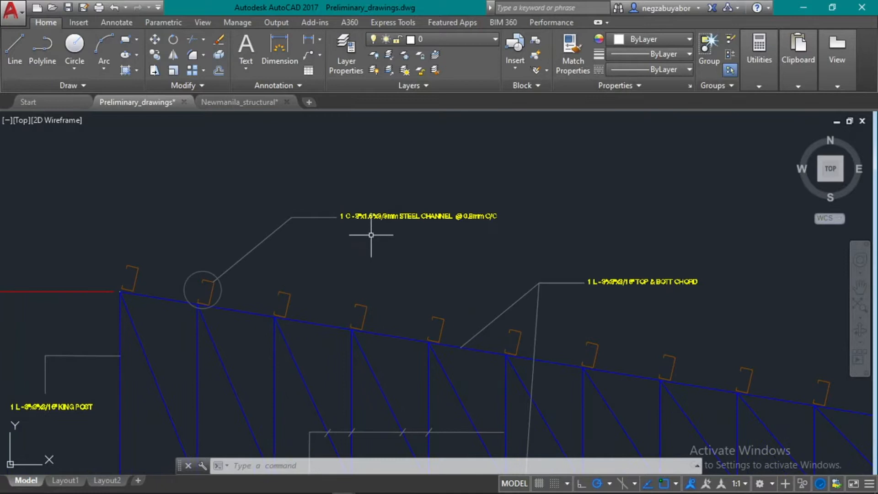
{"action": "scroll", "coordinate": [371, 234], "scroll_direction": "up", "scroll_amount": 2}
{"action": "scroll", "coordinate": [334, 237], "scroll_direction": "up", "scroll_amount": 3}
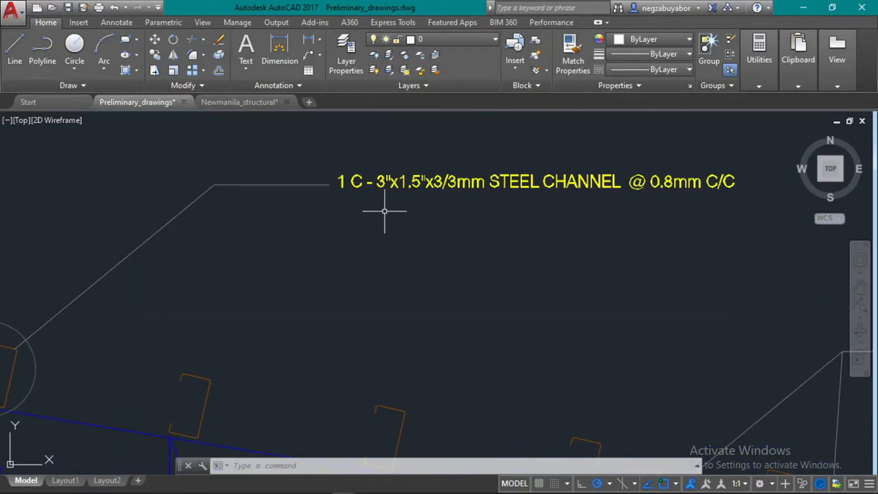
{"action": "scroll", "coordinate": [386, 210], "scroll_direction": "down", "scroll_amount": 1}
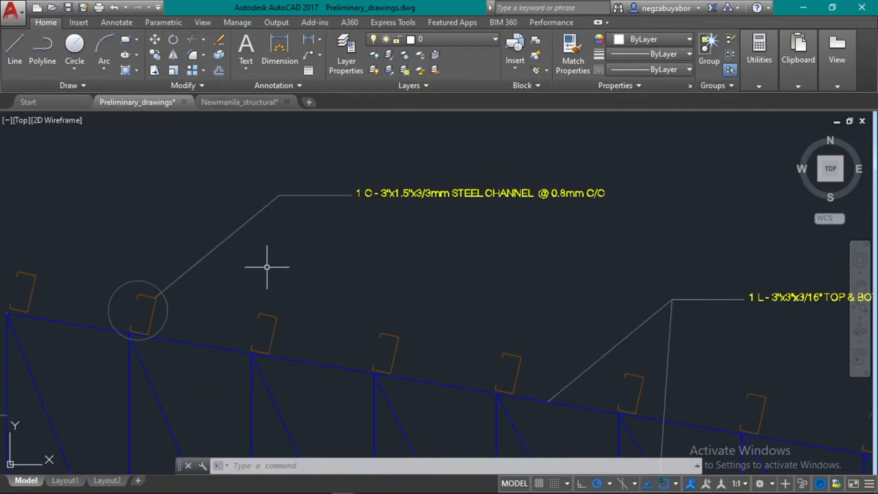
{"action": "middle_click_drag", "start_coordinate": [269, 266], "coordinate": [347, 286]}
{"action": "scroll", "coordinate": [335, 233], "scroll_direction": "down", "scroll_amount": 2}
{"action": "scroll", "coordinate": [524, 192], "scroll_direction": "up", "scroll_amount": 4}
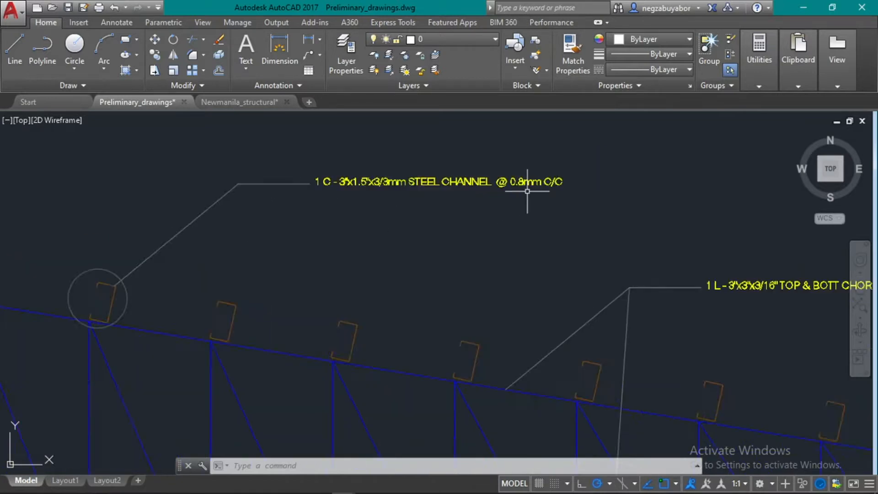
{"action": "scroll", "coordinate": [527, 191], "scroll_direction": "down", "scroll_amount": 1}
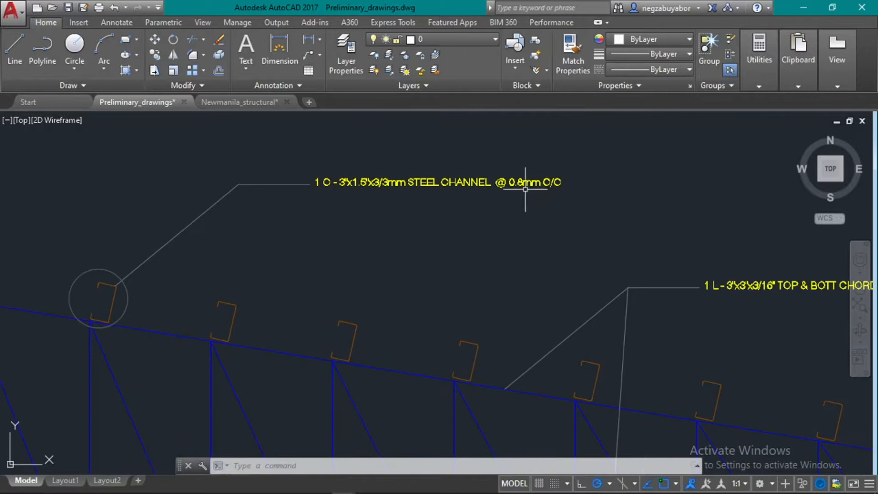
Step: Correct the purlin spacing in the steel channel callout to read 0.8m C/C
{"action": "scroll", "coordinate": [525, 188], "scroll_direction": "up", "scroll_amount": 4}
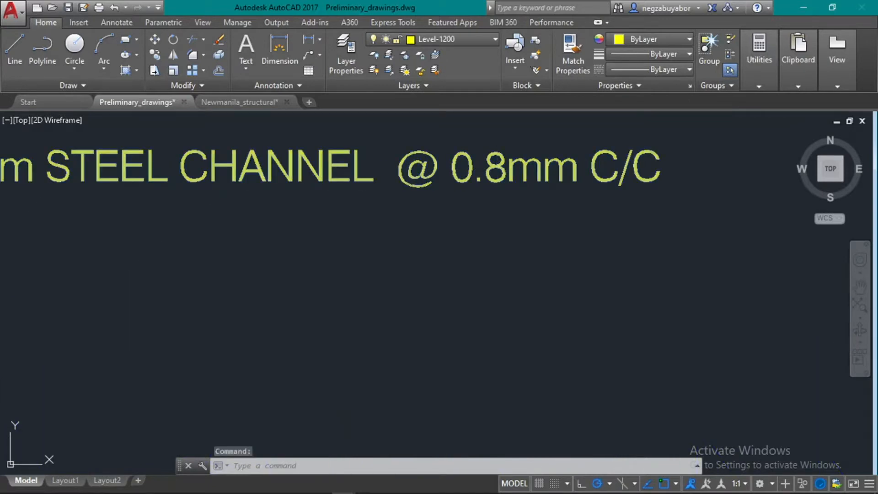
{"action": "double_click", "coordinate": [489, 192]}
{"action": "left_click", "coordinate": [488, 173]}
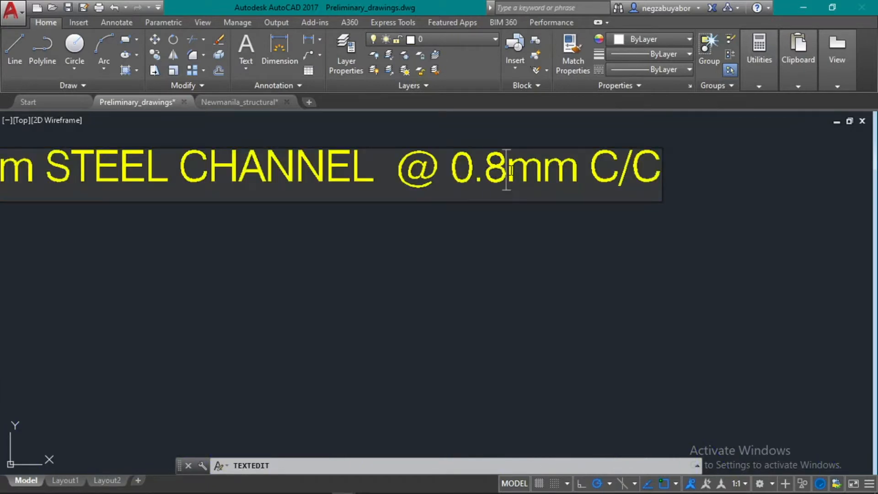
{"action": "key", "text": "BackSpace"}
{"action": "left_click", "coordinate": [483, 267]}
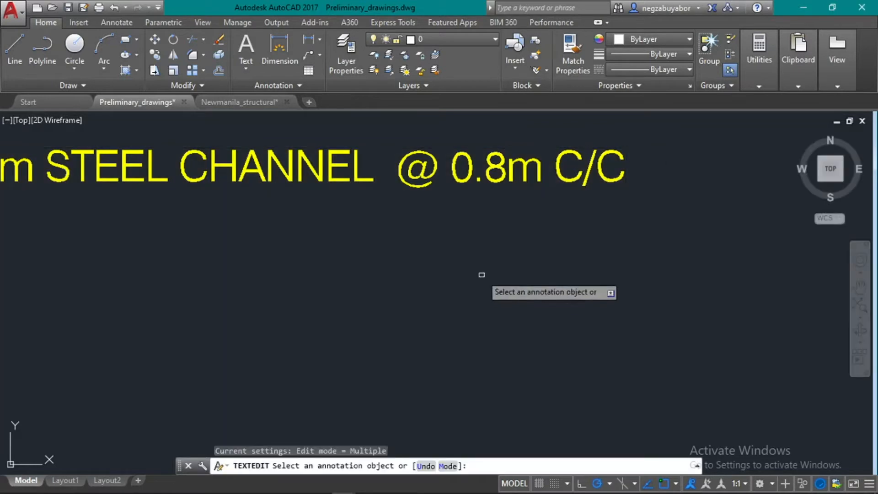
{"action": "scroll", "coordinate": [435, 302], "scroll_direction": "down", "scroll_amount": 5}
{"action": "key", "text": "Escape"}
{"action": "scroll", "coordinate": [437, 299], "scroll_direction": "down", "scroll_amount": 5}
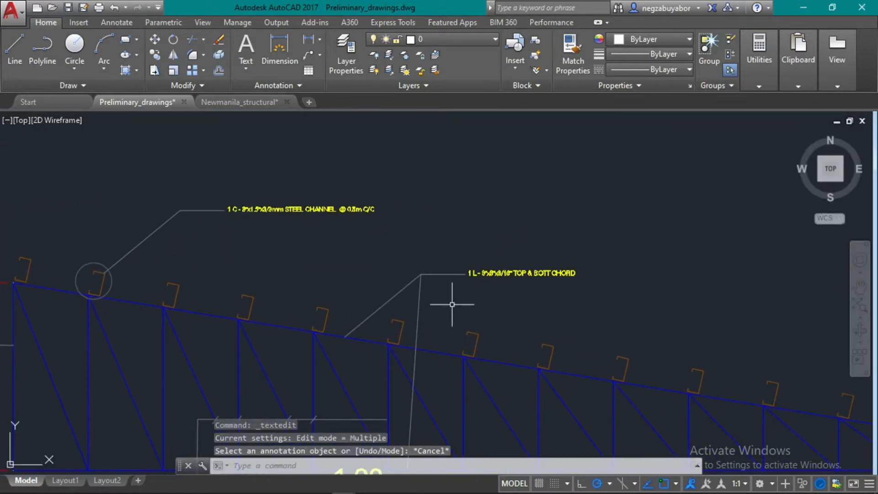
Step: Examine the member size callouts on the roof truss, including those for the king post and the top and bottom chords
{"action": "scroll", "coordinate": [414, 247], "scroll_direction": "up", "scroll_amount": 3}
{"action": "scroll", "coordinate": [408, 234], "scroll_direction": "down", "scroll_amount": 2}
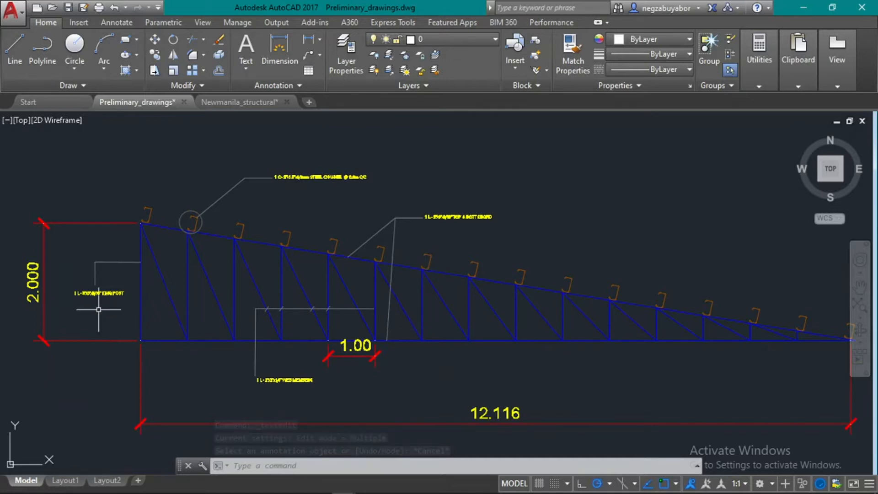
{"action": "scroll", "coordinate": [100, 308], "scroll_direction": "up", "scroll_amount": 4}
{"action": "middle_click_drag", "start_coordinate": [308, 261], "coordinate": [118, 219]}
{"action": "mouse_move", "coordinate": [680, 264]}
{"action": "middle_mouse_down"}
{"action": "mouse_move", "coordinate": [592, 316]}
{"action": "mouse_move", "coordinate": [493, 475]}
{"action": "middle_mouse_up"}
{"action": "scroll", "coordinate": [556, 290], "scroll_direction": "up", "scroll_amount": 4}
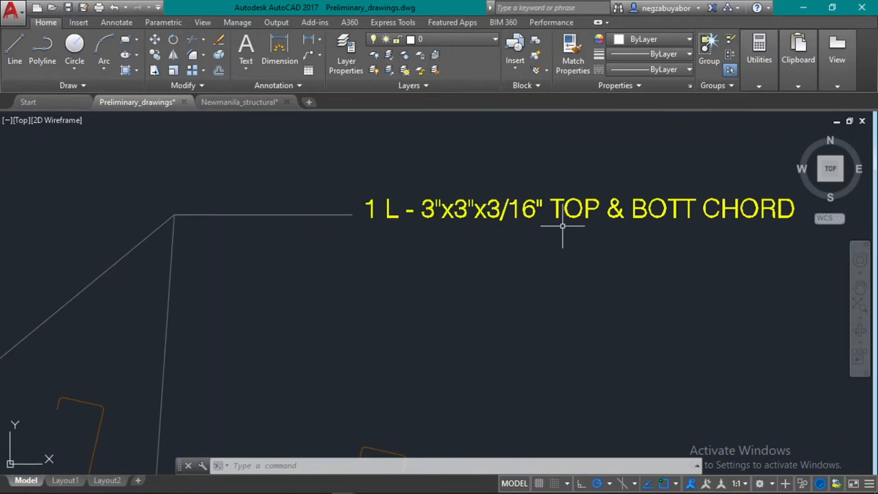
{"action": "scroll", "coordinate": [548, 220], "scroll_direction": "down", "scroll_amount": 1}
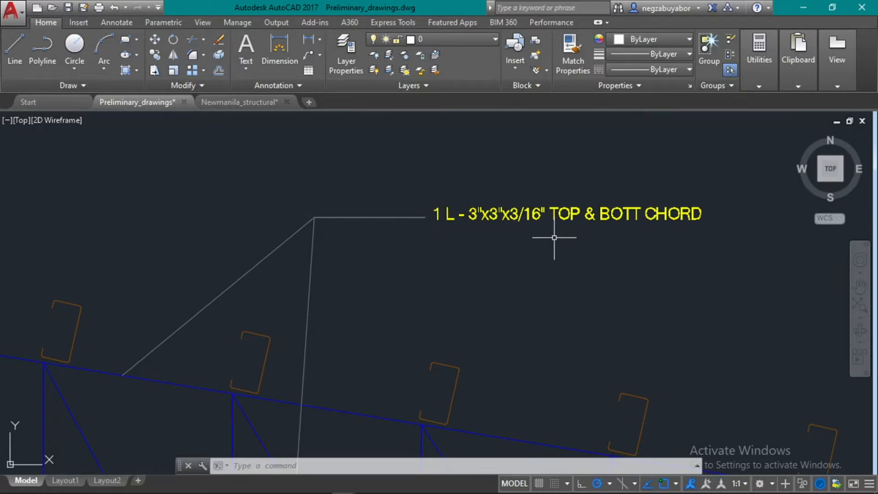
{"action": "scroll", "coordinate": [554, 238], "scroll_direction": "down", "scroll_amount": 1}
{"action": "scroll", "coordinate": [593, 232], "scroll_direction": "down", "scroll_amount": 2}
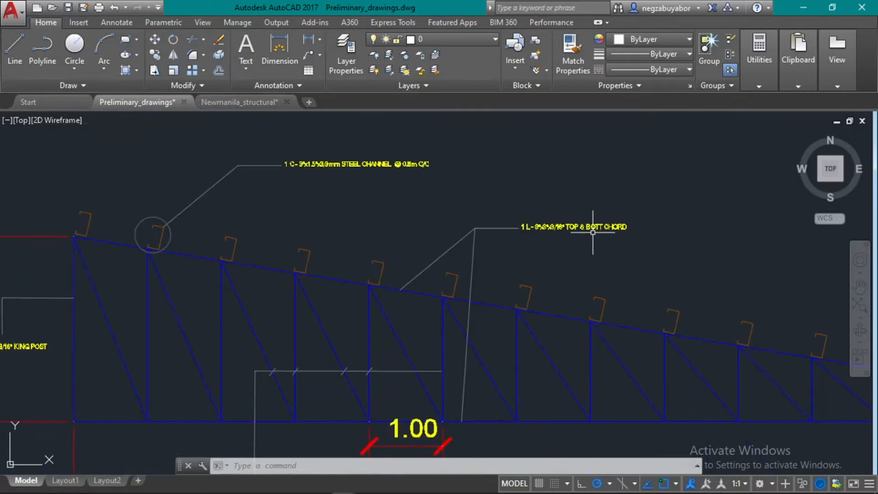
{"action": "scroll", "coordinate": [186, 308], "scroll_direction": "up", "scroll_amount": 3}
{"action": "scroll", "coordinate": [391, 264], "scroll_direction": "down", "scroll_amount": 3}
{"action": "scroll", "coordinate": [391, 265], "scroll_direction": "down", "scroll_amount": 1}
{"action": "mouse_move", "coordinate": [544, 288]}
{"action": "middle_mouse_down"}
{"action": "mouse_move", "coordinate": [384, 294]}
{"action": "mouse_move", "coordinate": [378, 323]}
{"action": "middle_mouse_up"}
{"action": "scroll", "coordinate": [327, 331], "scroll_direction": "up", "scroll_amount": 2}
{"action": "scroll", "coordinate": [387, 304], "scroll_direction": "down", "scroll_amount": 2}
{"action": "scroll", "coordinate": [428, 305], "scroll_direction": "down", "scroll_amount": 1}
{"action": "scroll", "coordinate": [471, 286], "scroll_direction": "up", "scroll_amount": 2}
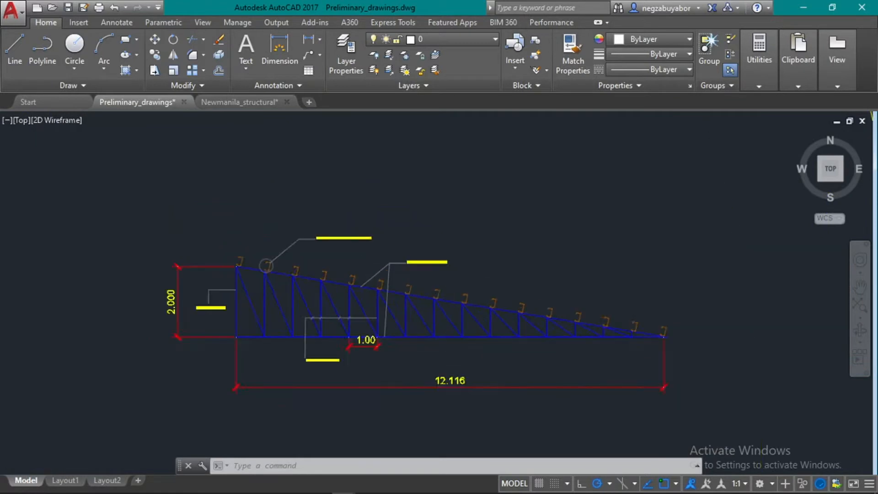
{"action": "middle_click_drag", "start_coordinate": [253, 325], "coordinate": [310, 327]}
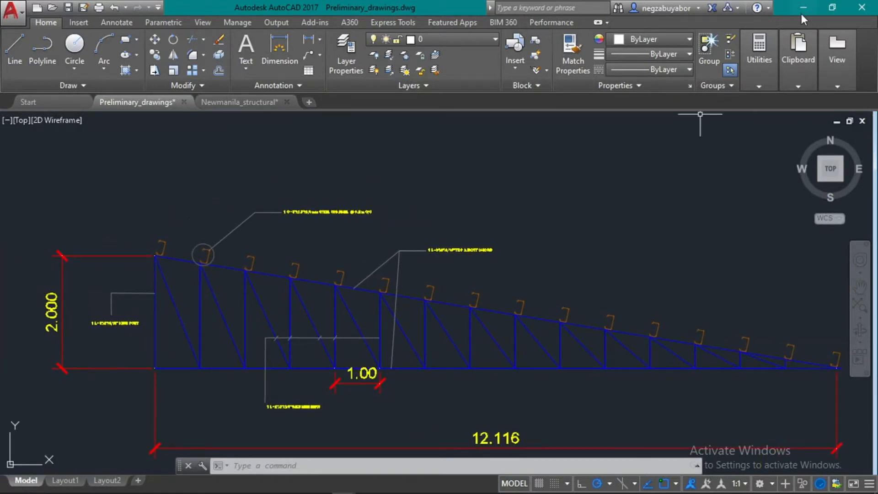
Step: Switch to STAAD.Pro V8i and create a Space model named PURLIN in meter and kilonewton units, starting with Add Beam
{"action": "left_click", "coordinate": [803, 8]}
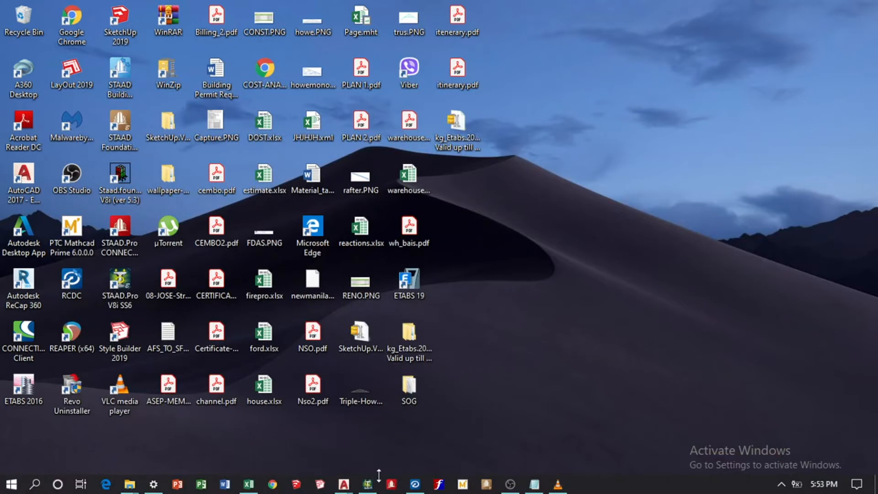
{"action": "left_click", "coordinate": [368, 484]}
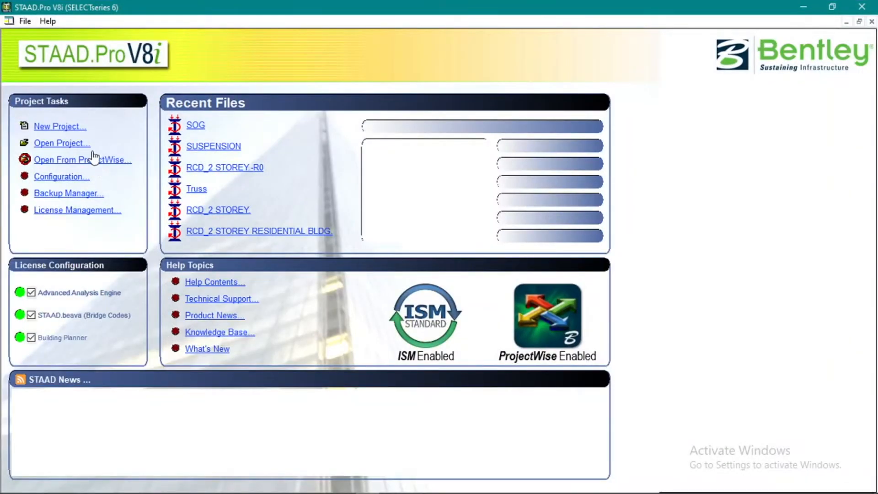
{"action": "left_click", "coordinate": [59, 128]}
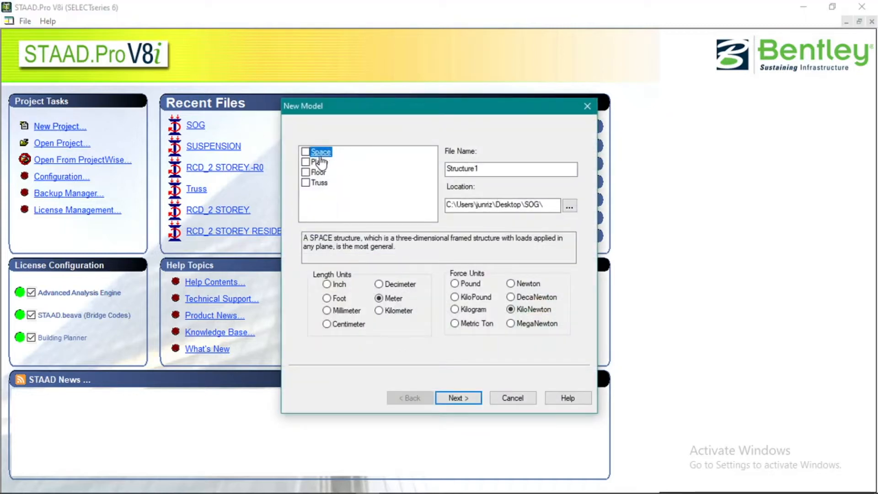
{"action": "key", "text": "Tab"}
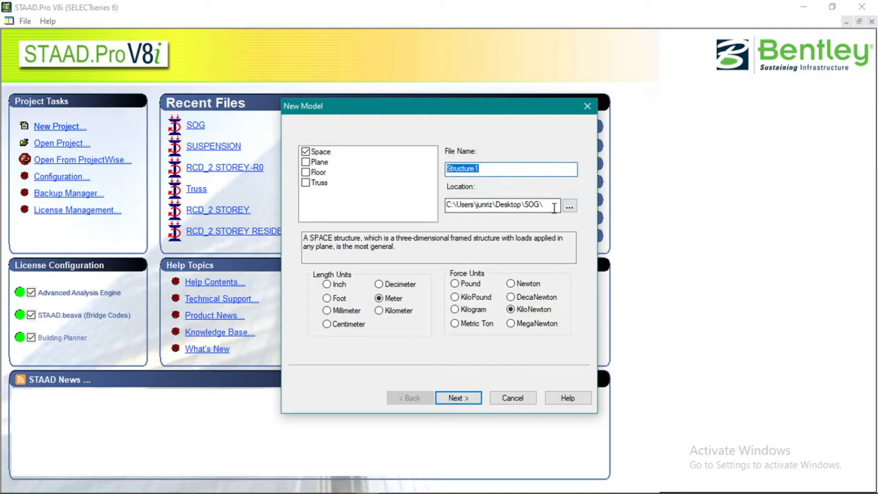
{"action": "type", "text": "PURLIN"}
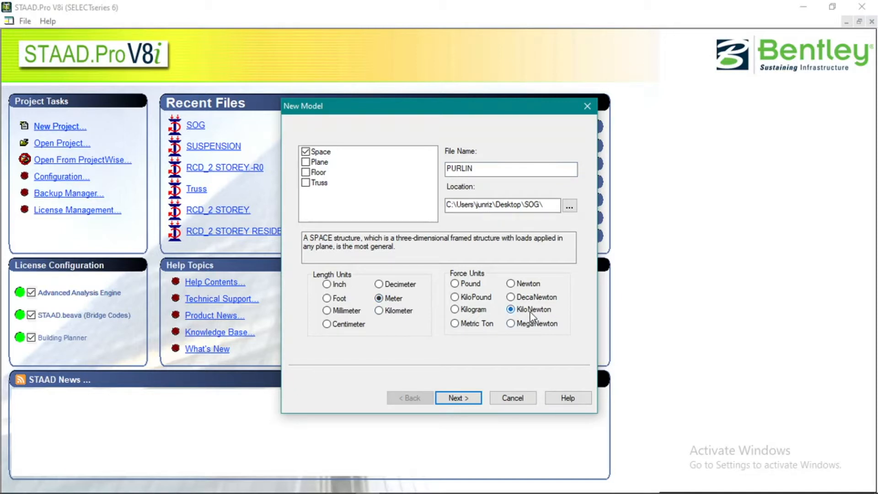
{"action": "left_click", "coordinate": [468, 401]}
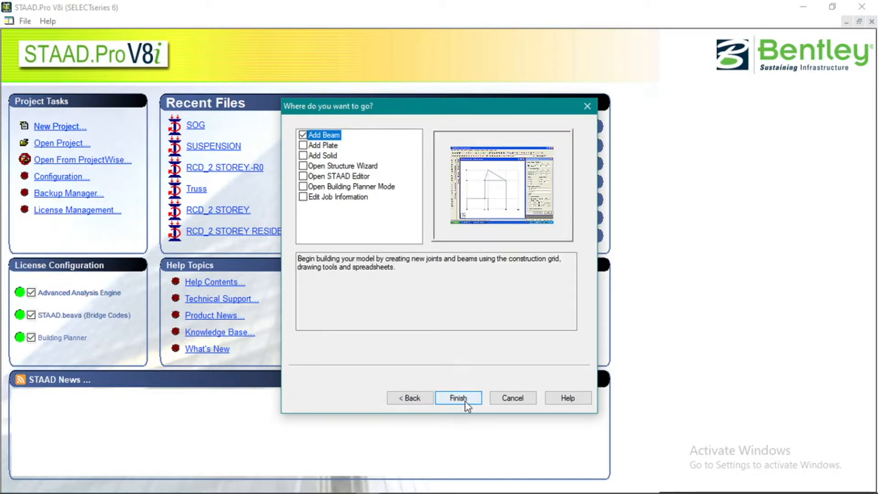
{"action": "left_click", "coordinate": [465, 402]}
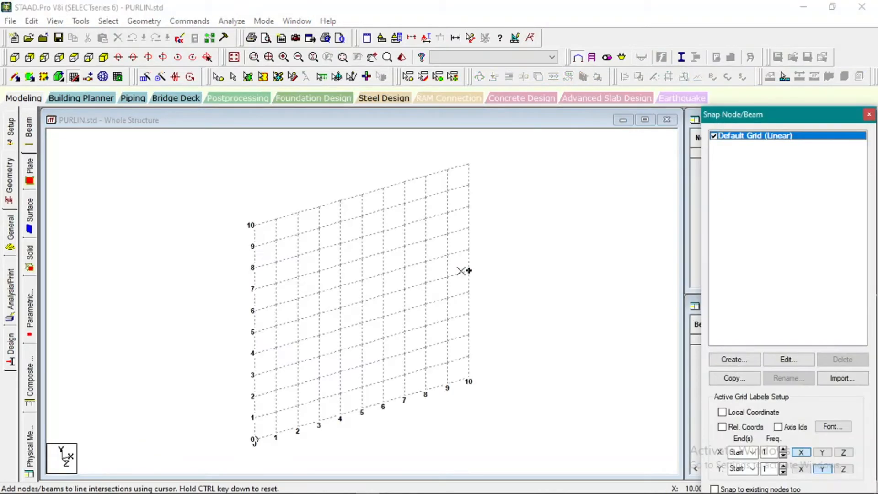
Step: Place a node at X 10 m, Y 5 m on the default grid and close the Snap Node/Beam tool
{"action": "left_click", "coordinate": [461, 271]}
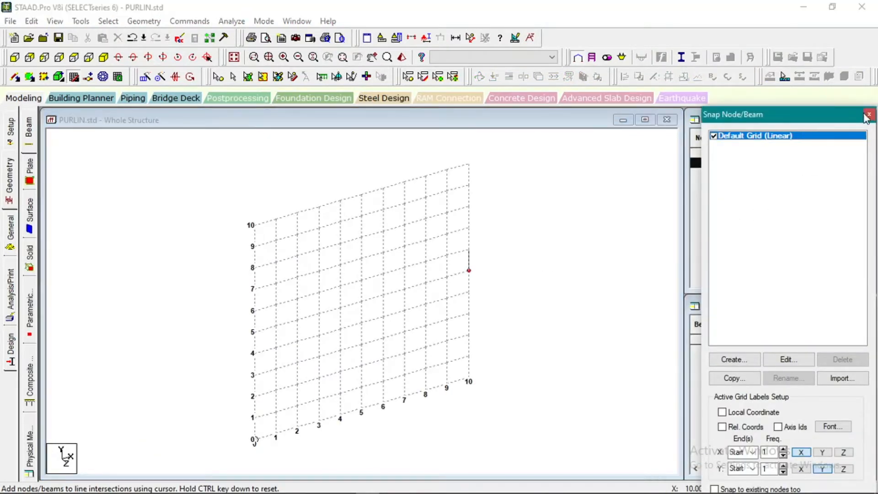
{"action": "left_click", "coordinate": [868, 115]}
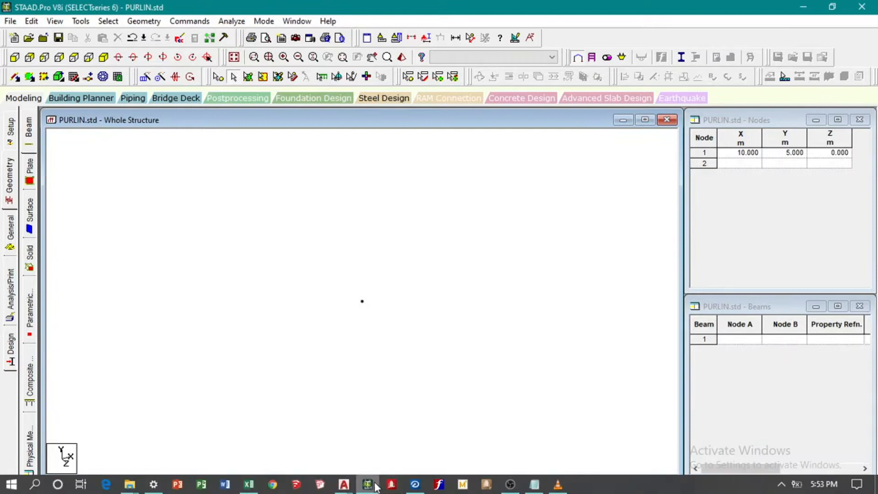
Step: Switch back to AutoCAD and close the Newmanila_structural drawing, leaving Preliminary_drawings open
{"action": "left_click", "coordinate": [343, 484]}
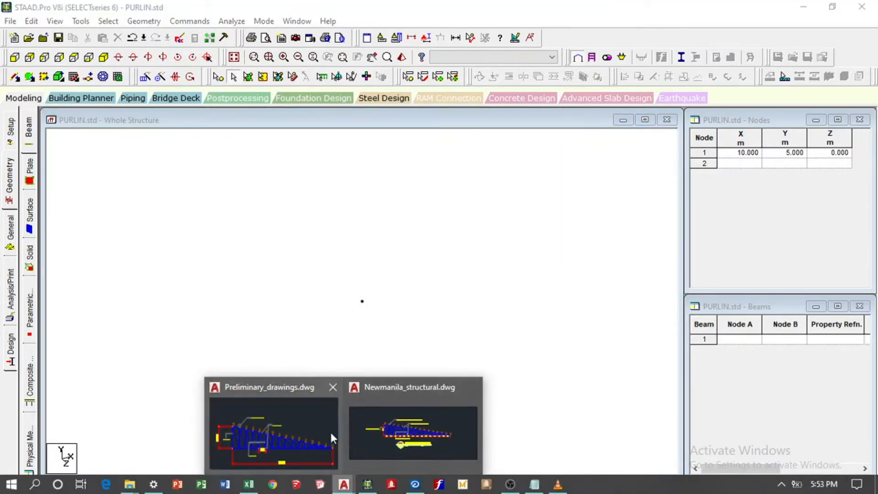
{"action": "left_click", "coordinate": [332, 484]}
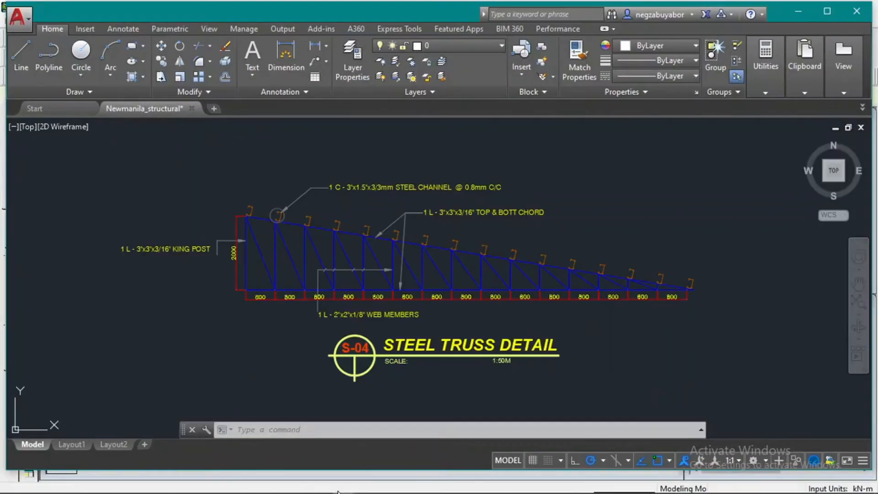
{"action": "left_click", "coordinate": [192, 109]}
{"action": "left_click", "coordinate": [461, 273]}
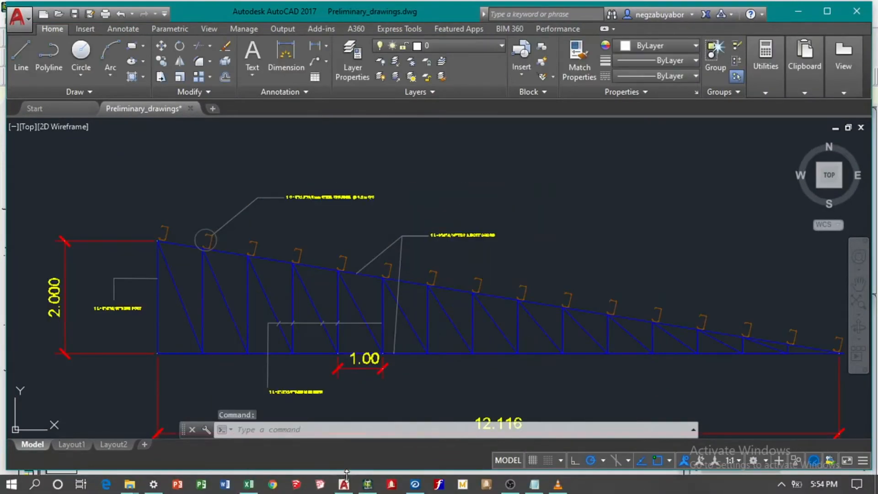
Step: Examine the purlin callout on the roof truss and the width dimensions above the upper floor plan
{"action": "scroll", "coordinate": [451, 323], "scroll_direction": "down", "scroll_amount": 2}
{"action": "middle_click_drag", "start_coordinate": [451, 323], "coordinate": [426, 296]}
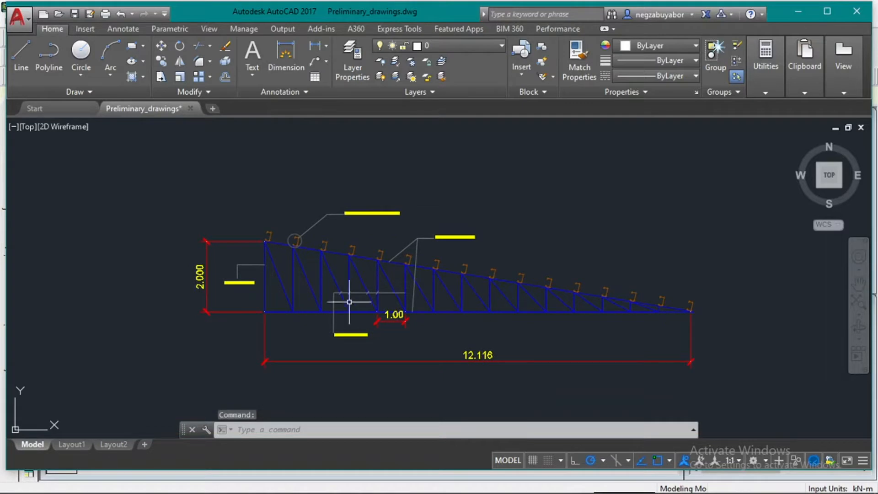
{"action": "scroll", "coordinate": [361, 202], "scroll_direction": "up", "scroll_amount": 6}
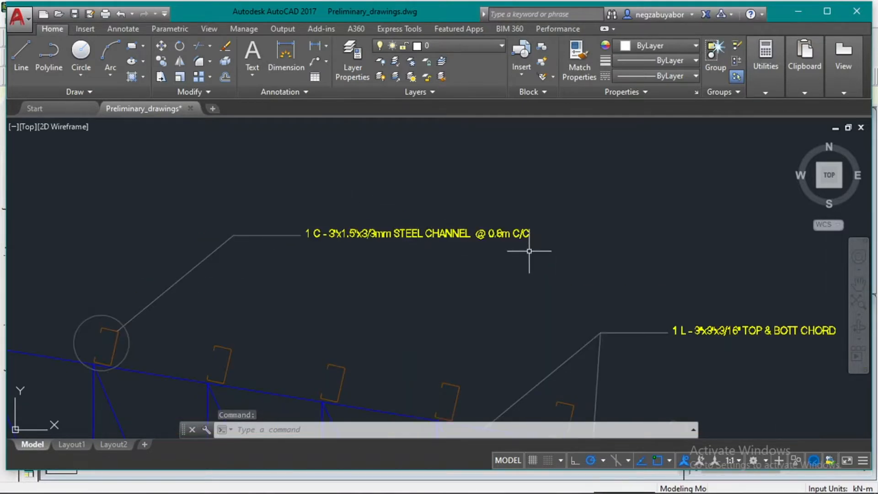
{"action": "scroll", "coordinate": [529, 250], "scroll_direction": "down", "scroll_amount": 8}
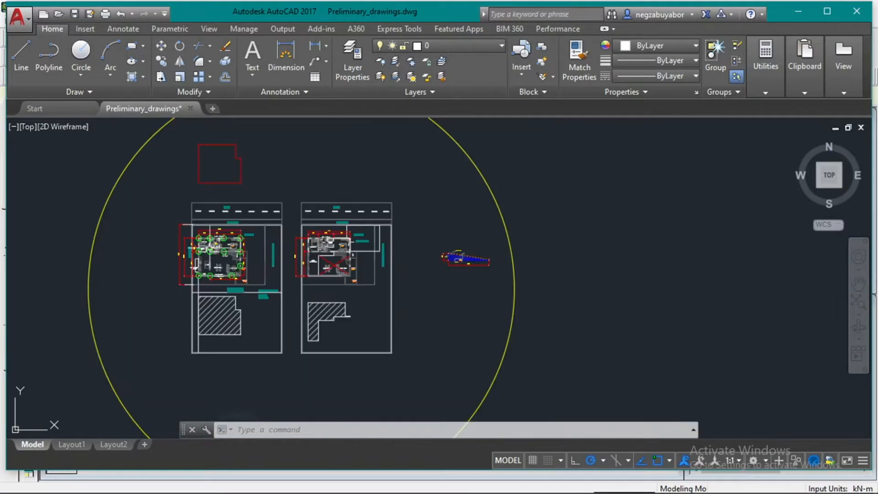
{"action": "scroll", "coordinate": [187, 238], "scroll_direction": "up", "scroll_amount": 2}
{"action": "scroll", "coordinate": [425, 293], "scroll_direction": "up", "scroll_amount": 4}
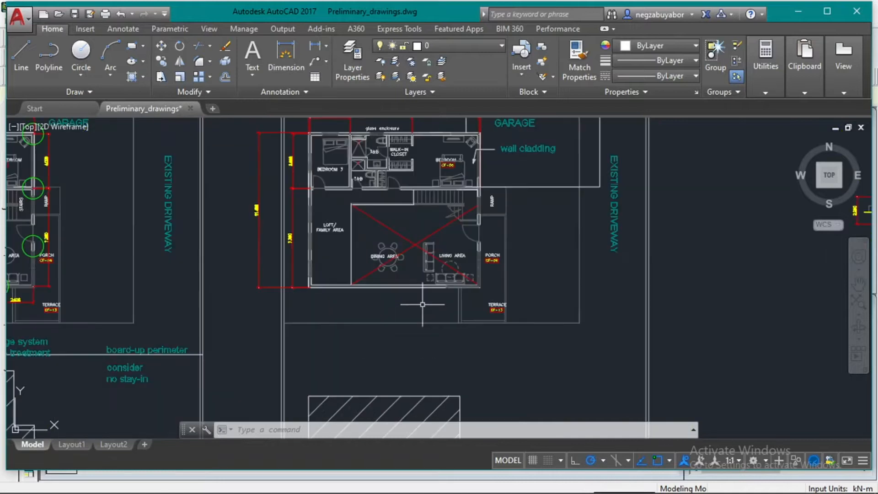
{"action": "scroll", "coordinate": [328, 194], "scroll_direction": "up", "scroll_amount": 5}
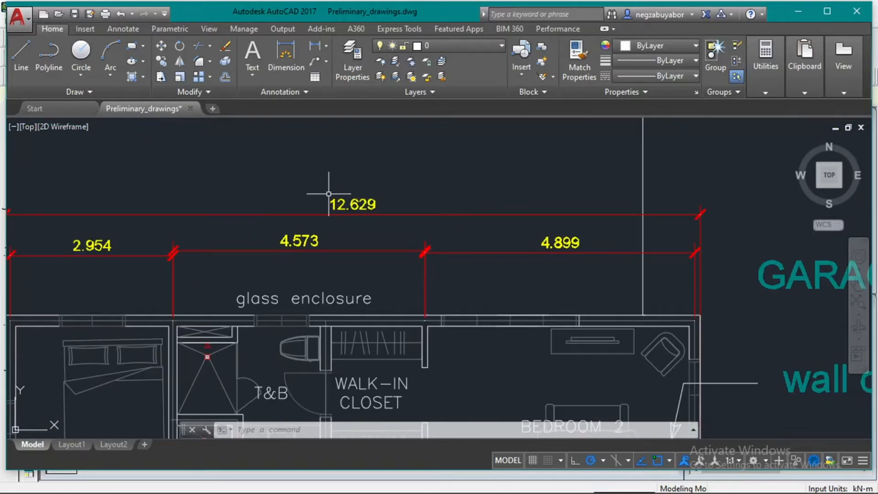
{"action": "scroll", "coordinate": [328, 194], "scroll_direction": "down", "scroll_amount": 4}
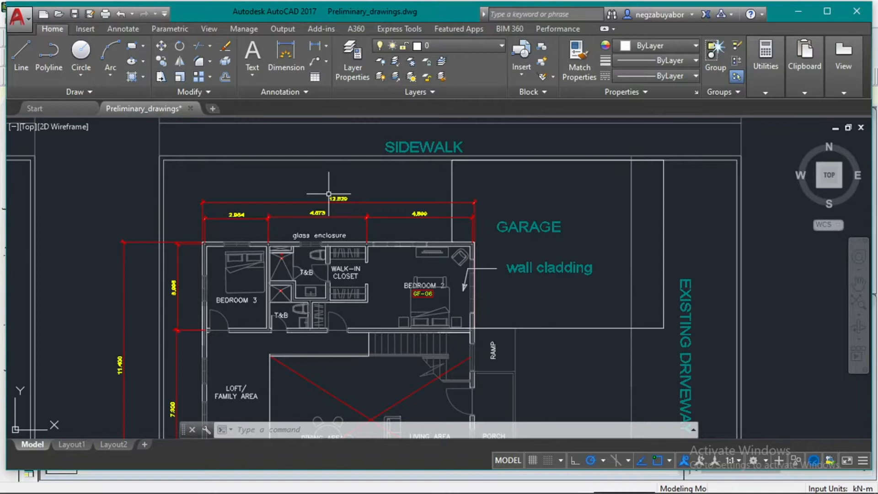
{"action": "scroll", "coordinate": [329, 193], "scroll_direction": "down", "scroll_amount": 5}
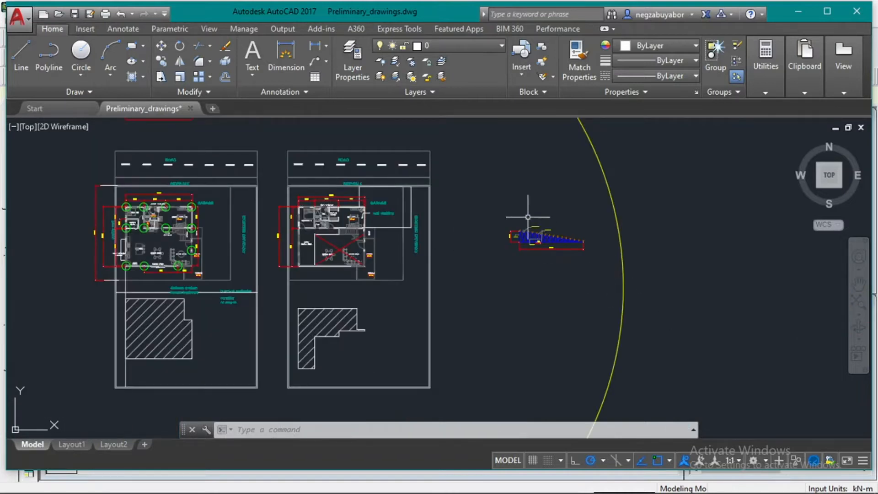
Step: Compare the roof truss's span and panel spacing with the upper floor plan
{"action": "scroll", "coordinate": [528, 217], "scroll_direction": "up", "scroll_amount": 9}
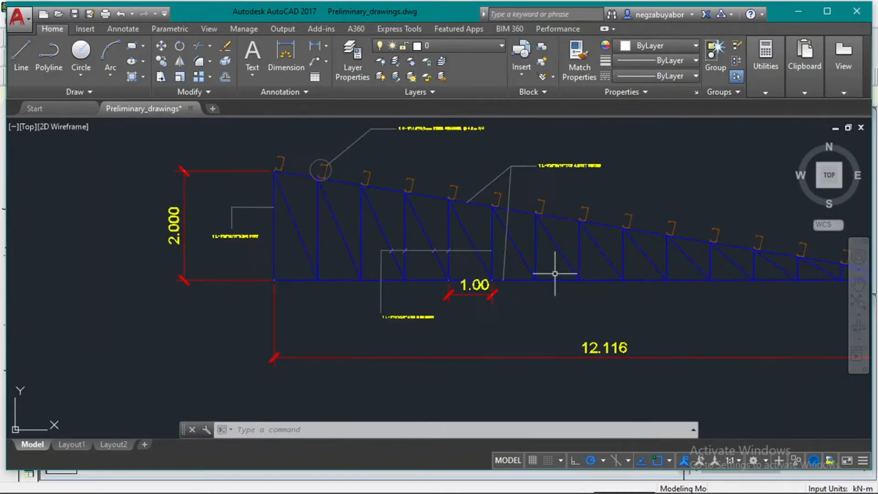
{"action": "scroll", "coordinate": [555, 274], "scroll_direction": "down", "scroll_amount": 7}
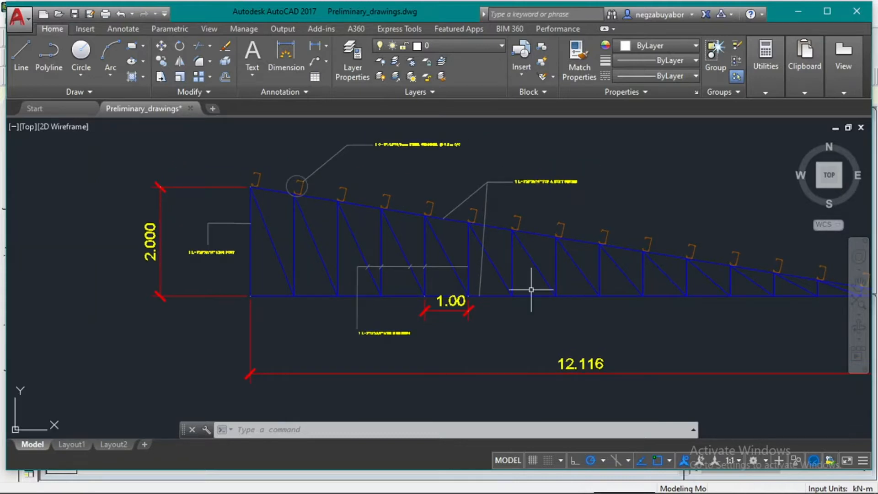
{"action": "scroll", "coordinate": [188, 245], "scroll_direction": "up", "scroll_amount": 5}
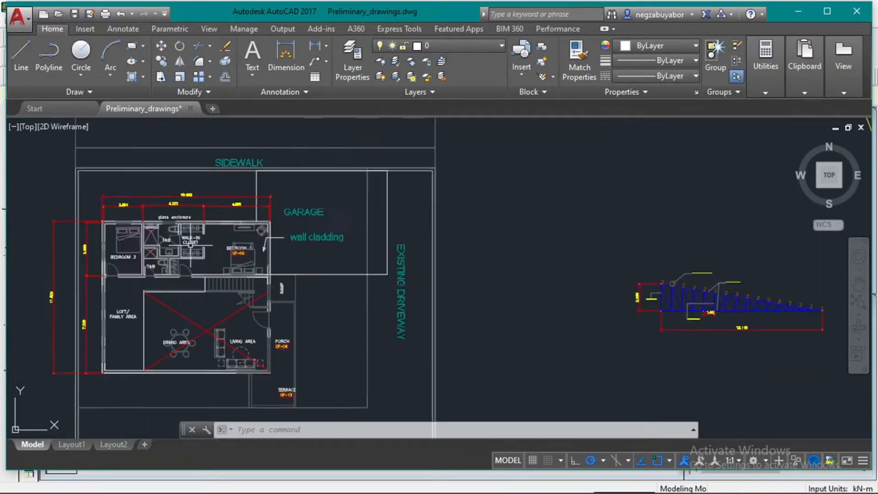
{"action": "scroll", "coordinate": [188, 245], "scroll_direction": "down", "scroll_amount": 5}
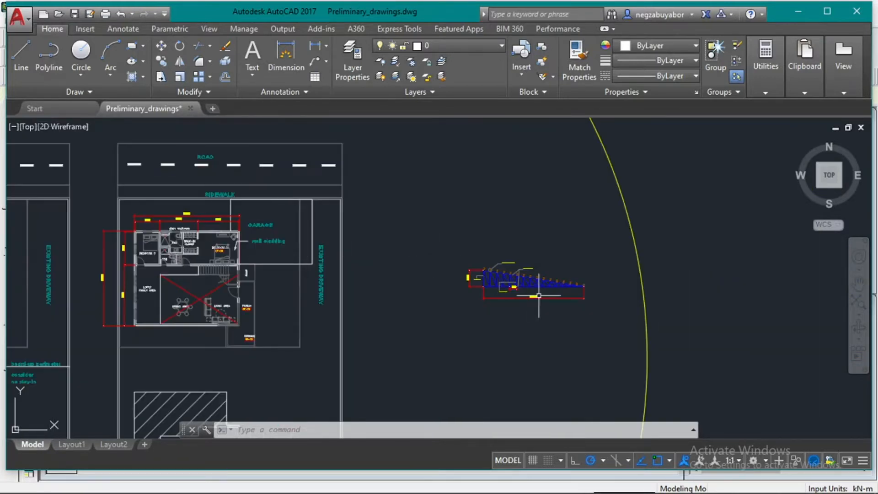
{"action": "scroll", "coordinate": [544, 295], "scroll_direction": "down", "scroll_amount": 2}
{"action": "middle_click_drag", "start_coordinate": [543, 295], "coordinate": [351, 272]}
{"action": "scroll", "coordinate": [352, 272], "scroll_direction": "up", "scroll_amount": 5}
{"action": "scroll", "coordinate": [351, 272], "scroll_direction": "up", "scroll_amount": 2}
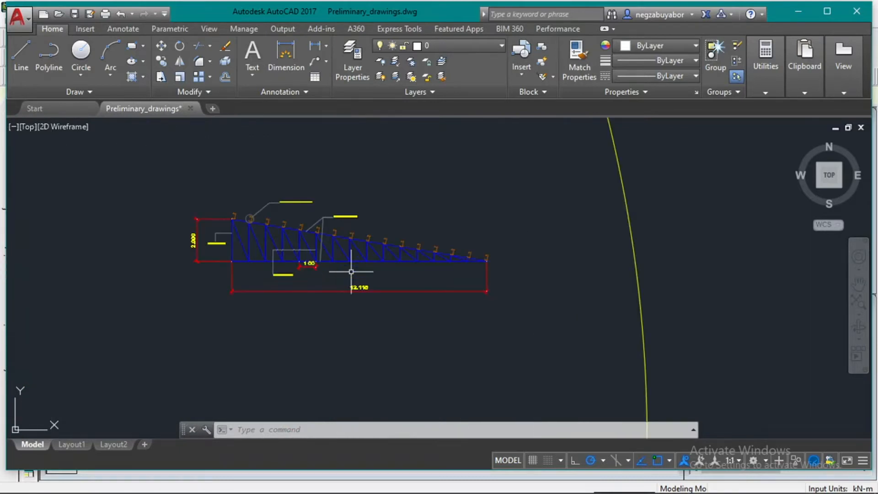
Step: Switch to STAAD.Pro and move node 1 to the origin by setting its X and Y coordinates to 0
{"action": "mouse_move", "coordinate": [305, 489]}
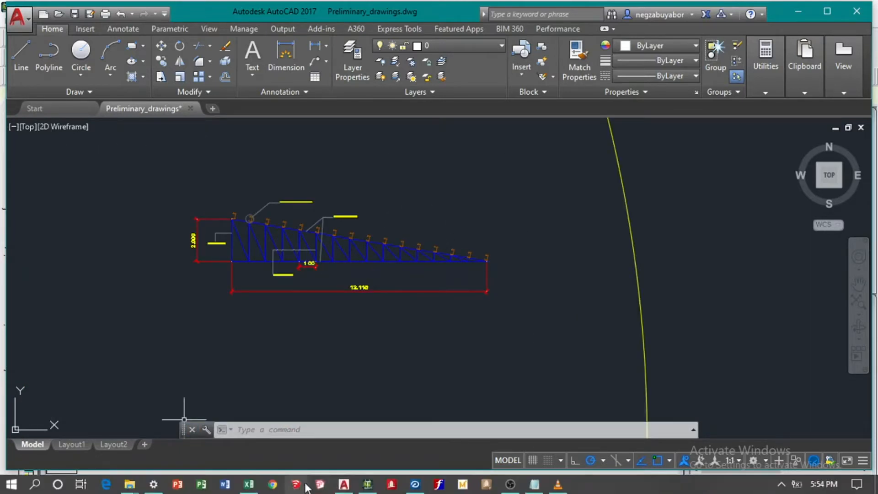
{"action": "left_click", "coordinate": [368, 487]}
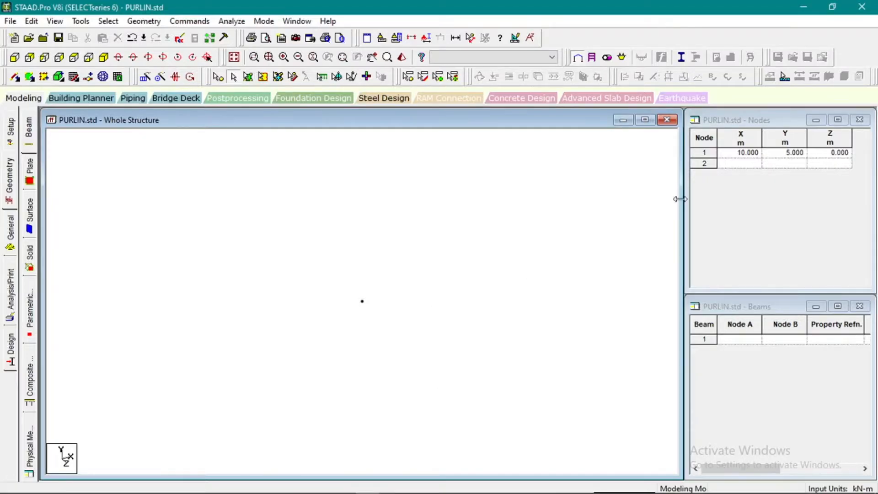
{"action": "double_click", "coordinate": [756, 154]}
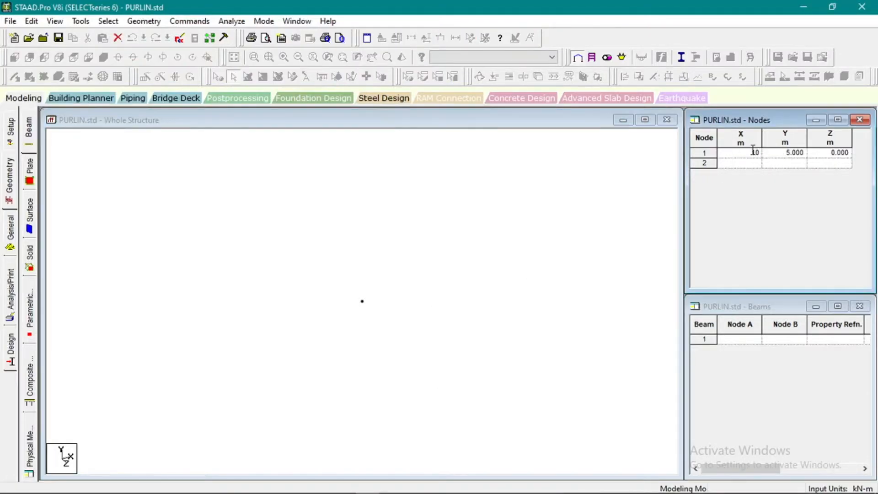
{"action": "left_click", "coordinate": [744, 153]}
{"action": "type", "text": "0"}
{"action": "key", "text": "Tab"}
{"action": "type", "text": "0"}
{"action": "key", "text": "Tab"}
{"action": "left_click", "coordinate": [802, 164]}
{"action": "left_click", "coordinate": [742, 145]}
{"action": "left_click_drag", "start_coordinate": [330, 263], "coordinate": [432, 340]}
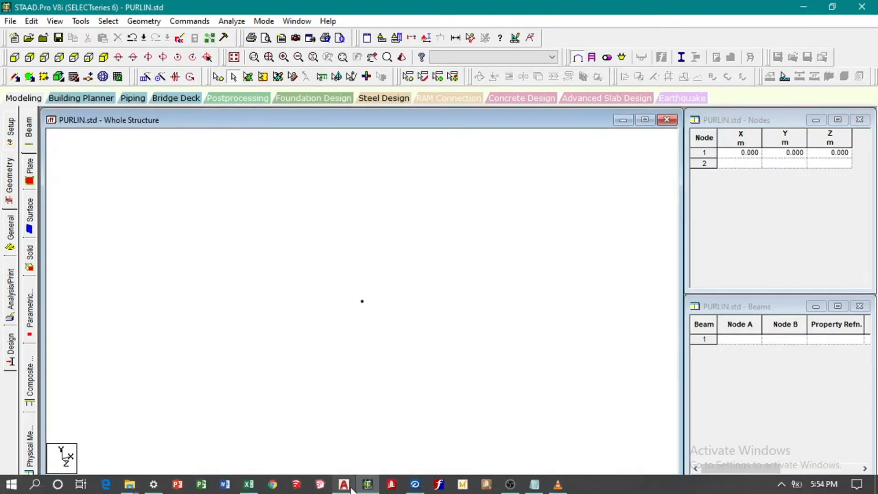
Step: Switch to AutoCAD and examine the column spacing and overall width dimensions above the ground floor plan
{"action": "left_click", "coordinate": [342, 485]}
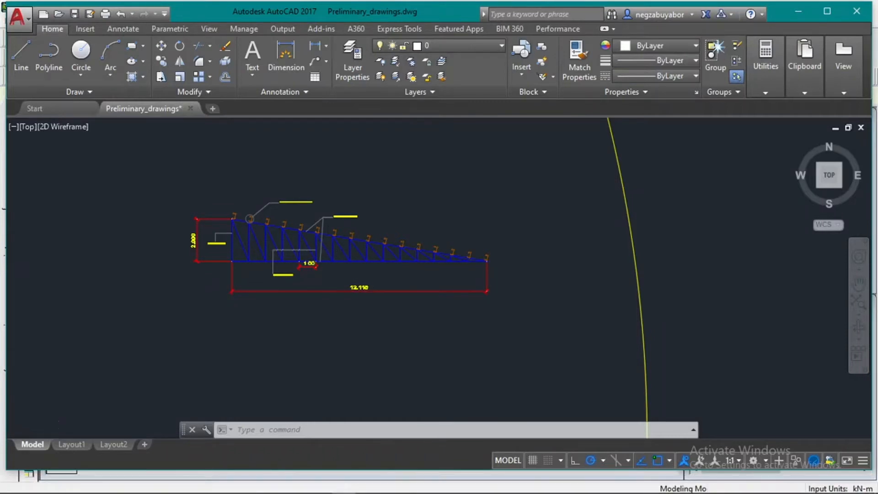
{"action": "scroll", "coordinate": [393, 268], "scroll_direction": "down", "scroll_amount": 5}
{"action": "scroll", "coordinate": [355, 293], "scroll_direction": "up", "scroll_amount": 3}
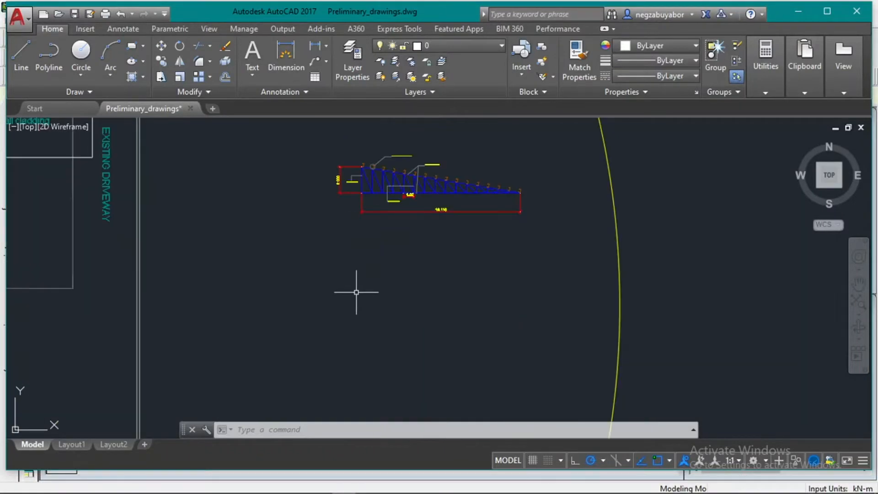
{"action": "scroll", "coordinate": [356, 290], "scroll_direction": "up", "scroll_amount": 2}
{"action": "mouse_move", "coordinate": [370, 243]}
{"action": "middle_mouse_down"}
{"action": "mouse_move", "coordinate": [323, 313]}
{"action": "mouse_move", "coordinate": [284, 328]}
{"action": "middle_mouse_up"}
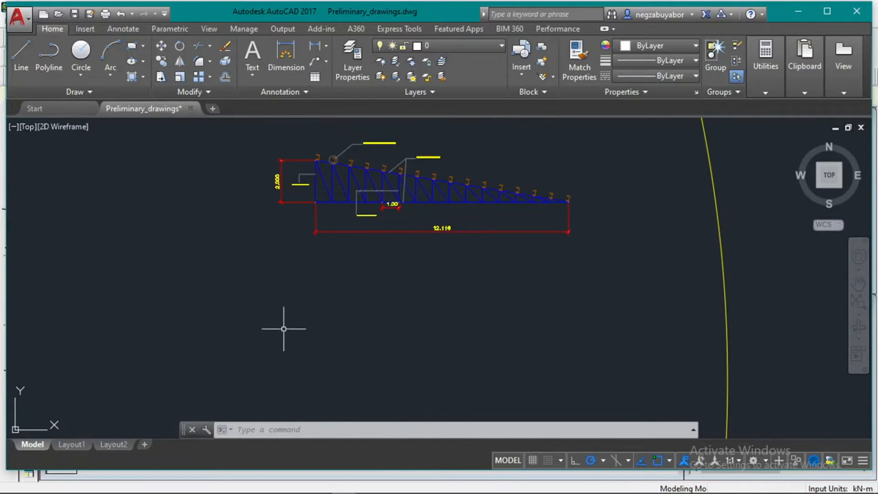
{"action": "scroll", "coordinate": [241, 275], "scroll_direction": "down", "scroll_amount": 3}
{"action": "scroll", "coordinate": [296, 288], "scroll_direction": "down", "scroll_amount": 2}
{"action": "middle_click_drag", "start_coordinate": [233, 319], "coordinate": [502, 254]}
{"action": "middle_click_drag", "start_coordinate": [292, 215], "coordinate": [336, 288]}
{"action": "scroll", "coordinate": [238, 251], "scroll_direction": "up", "scroll_amount": 2}
{"action": "scroll", "coordinate": [223, 225], "scroll_direction": "up", "scroll_amount": 4}
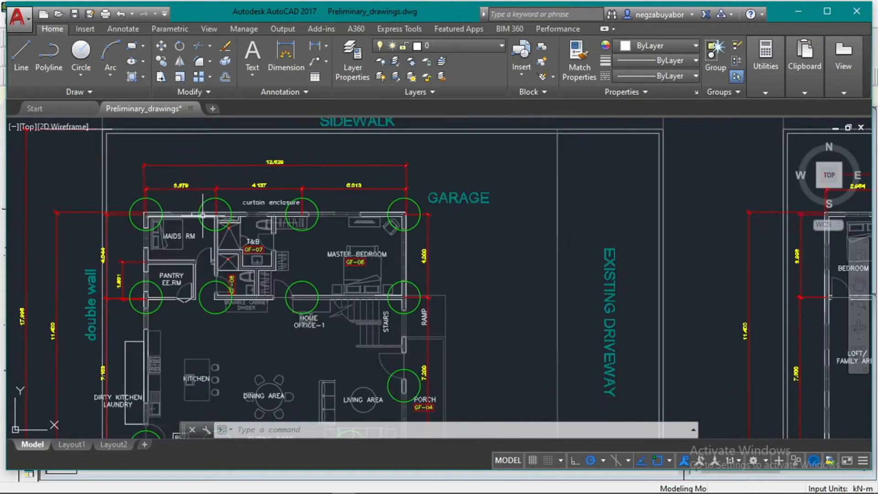
{"action": "middle_click_drag", "start_coordinate": [299, 174], "coordinate": [301, 229]}
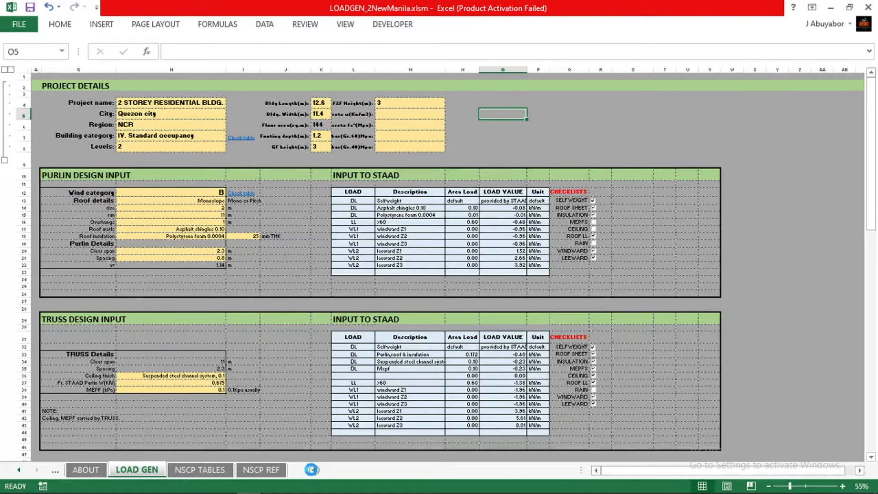
Step: In Excel's LOADGEN_2NewManila workbook, add a blank sheet and calculate =12.6/3 in cell F7
{"action": "left_click", "coordinate": [314, 471]}
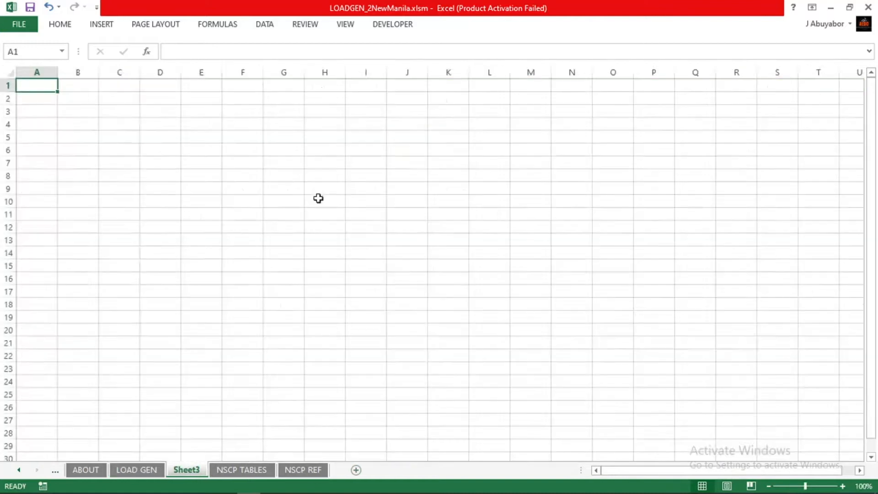
{"action": "left_click", "coordinate": [229, 165]}
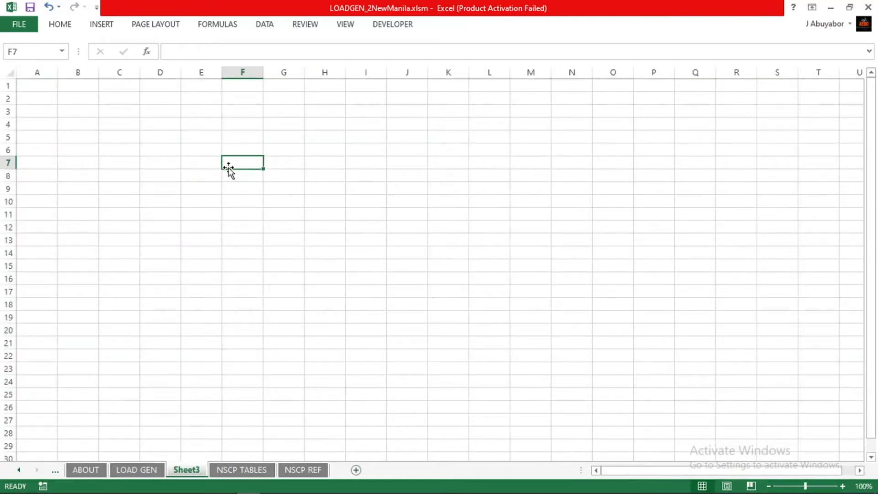
{"action": "type", "text": "=12.6/3"}
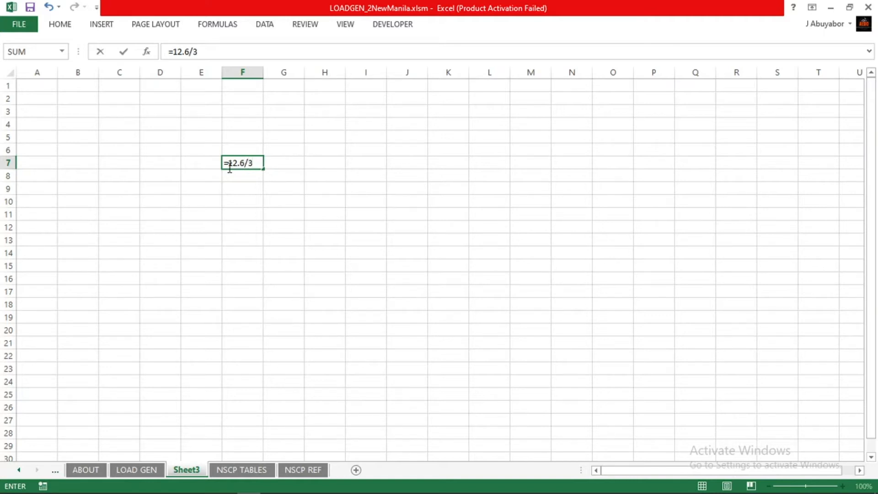
{"action": "key", "text": "Return"}
{"action": "key", "text": "Right"}
{"action": "key", "text": "Up"}
{"action": "key", "text": "Left"}
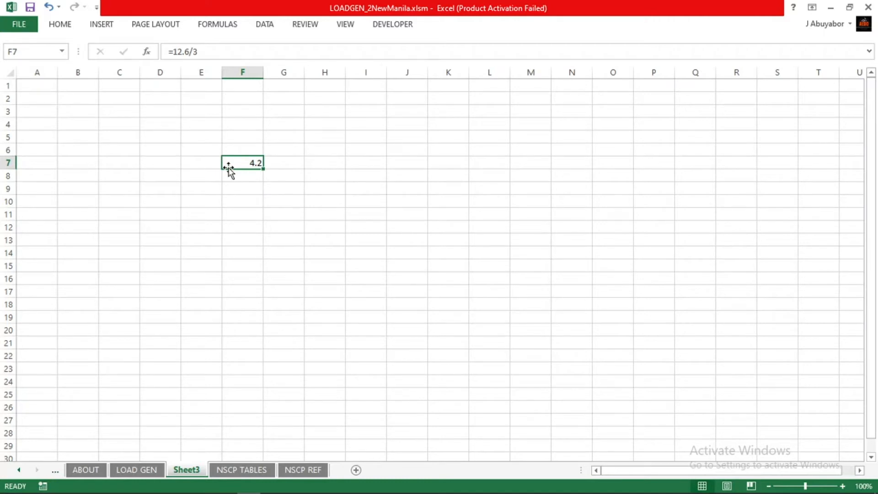
{"action": "left_click", "coordinate": [291, 163]}
{"action": "left_click", "coordinate": [832, 9]}
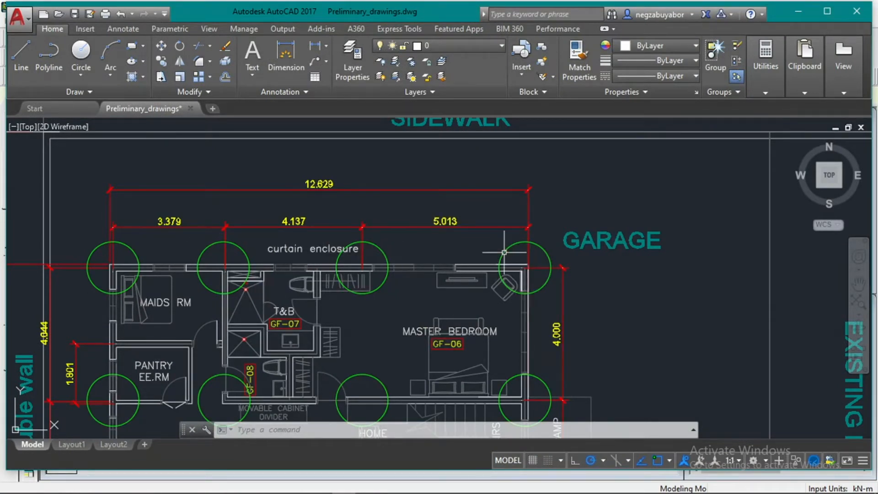
Step: Return to the blank Excel sheet and calculate =12.6/4 in cell F9 as an alternative truss spacing
{"action": "mouse_move", "coordinate": [293, 489]}
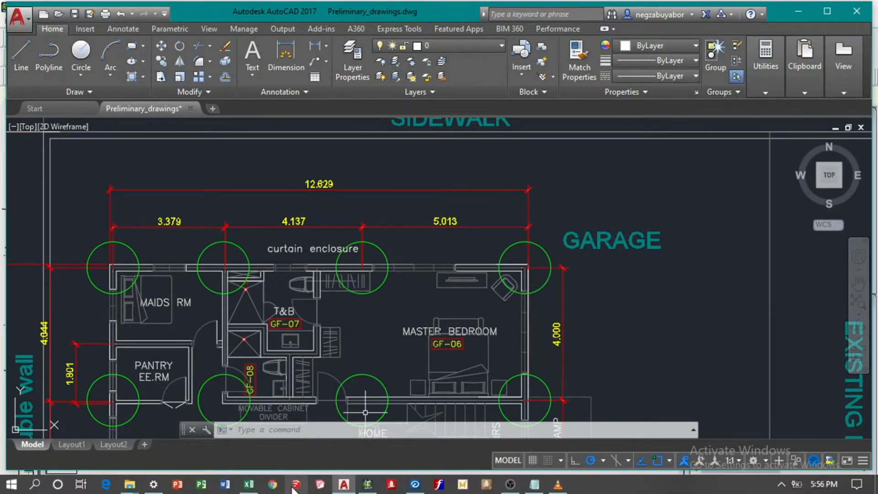
{"action": "left_click", "coordinate": [248, 486]}
{"action": "left_click", "coordinate": [276, 177]}
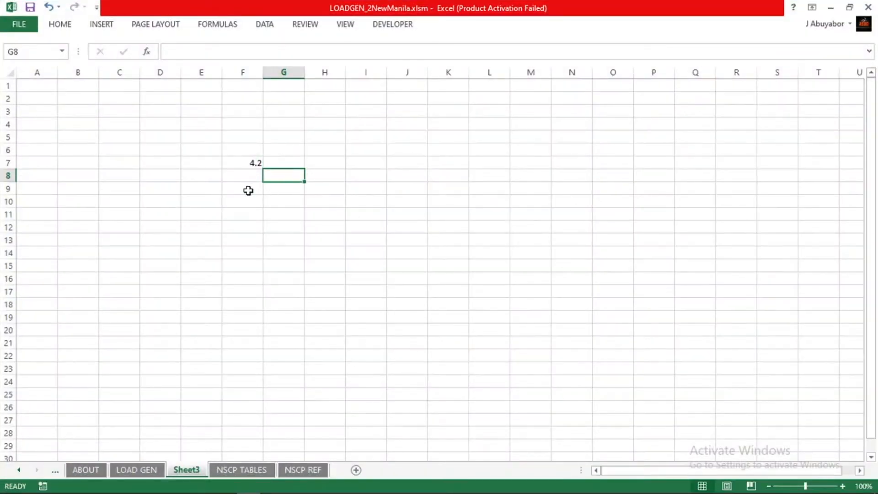
{"action": "left_click", "coordinate": [254, 189]}
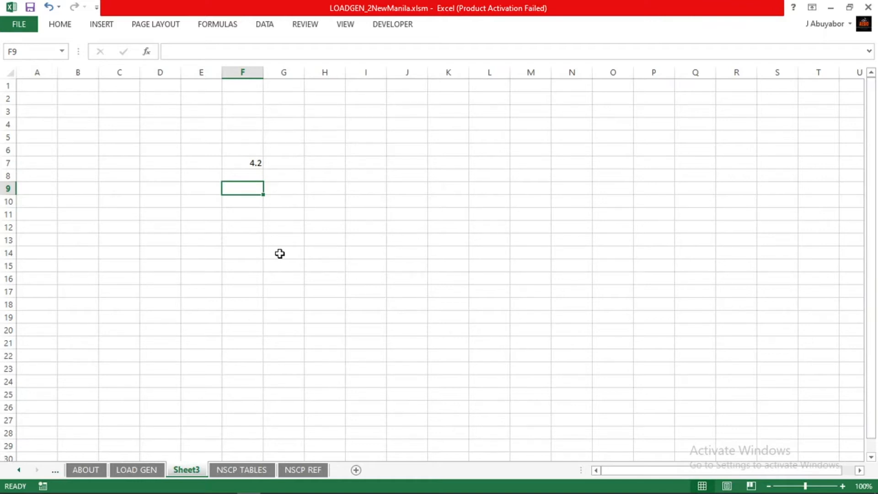
{"action": "type", "text": "=12.6/4"}
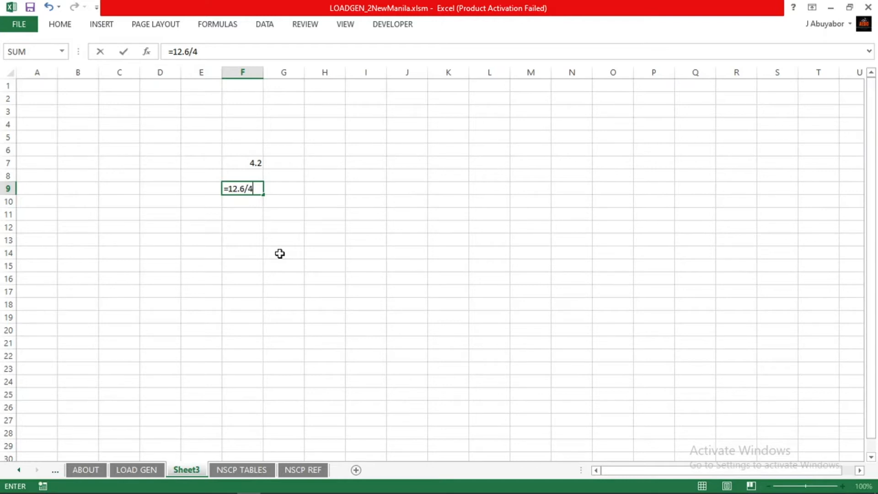
{"action": "key", "text": "Return"}
{"action": "key", "text": "Up"}
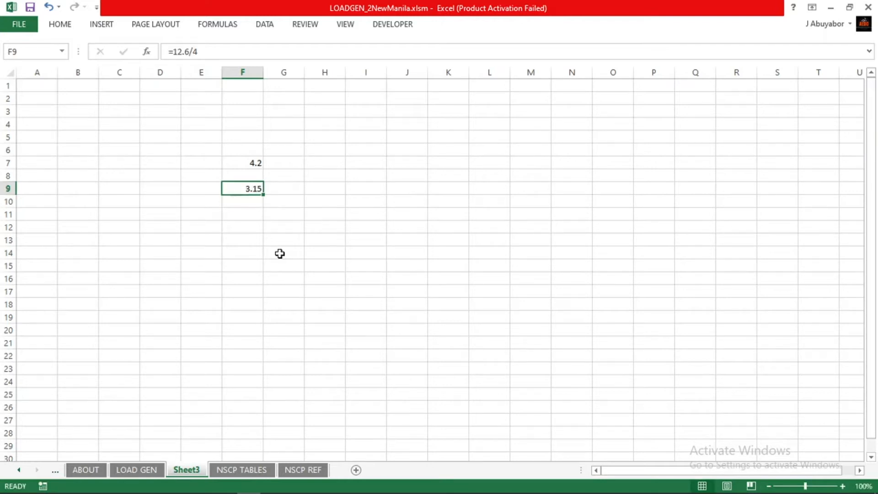
Step: Switch back to AutoCAD and review the ground floor column layout together with the upper floor plan and roof truss
{"action": "left_click", "coordinate": [830, 8]}
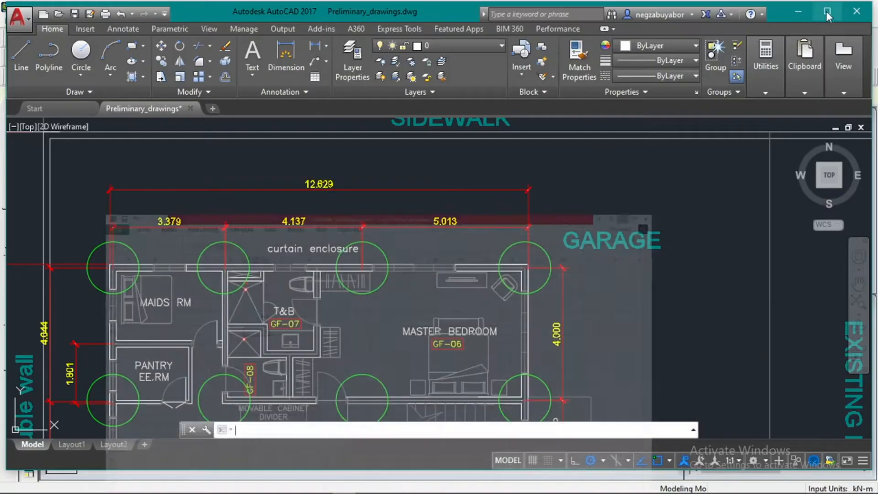
{"action": "scroll", "coordinate": [395, 307], "scroll_direction": "down", "scroll_amount": 2}
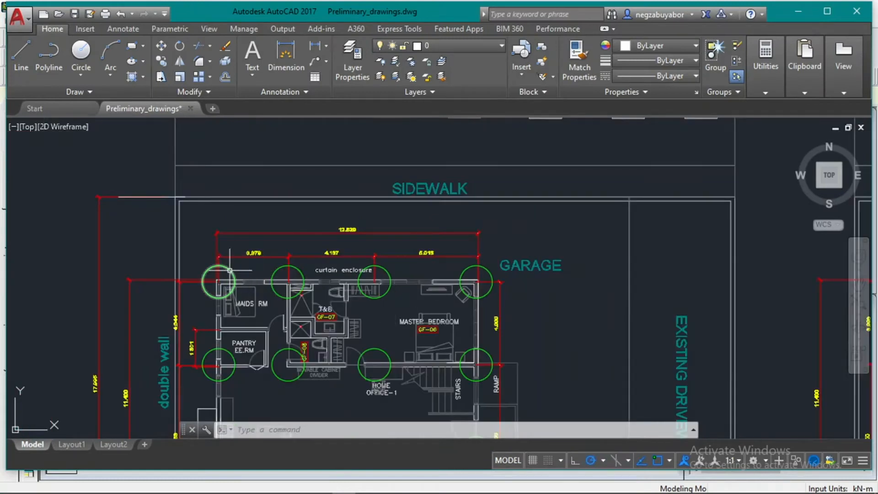
{"action": "middle_click_drag", "start_coordinate": [305, 331], "coordinate": [76, 214]}
{"action": "middle_click_drag", "start_coordinate": [524, 258], "coordinate": [179, 295]}
{"action": "scroll", "coordinate": [455, 272], "scroll_direction": "down", "scroll_amount": 6}
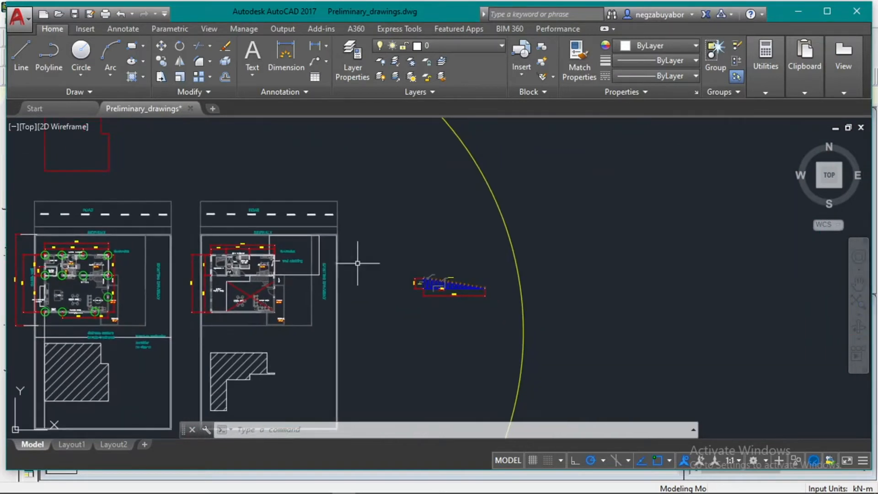
{"action": "mouse_move", "coordinate": [438, 486]}
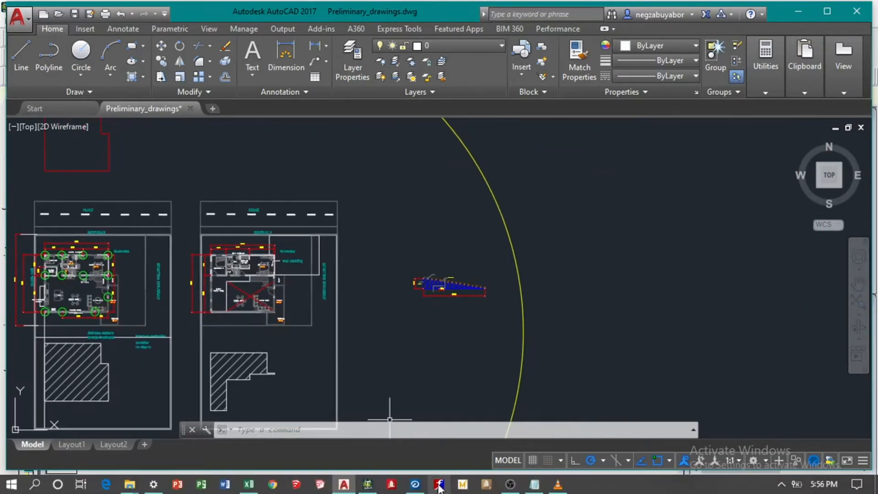
Step: Switch to STAAD.Pro and set up a Translational Repeat of the origin node along X with 4 steps
{"action": "left_click", "coordinate": [375, 487]}
{"action": "left_click_drag", "start_coordinate": [327, 271], "coordinate": [437, 358]}
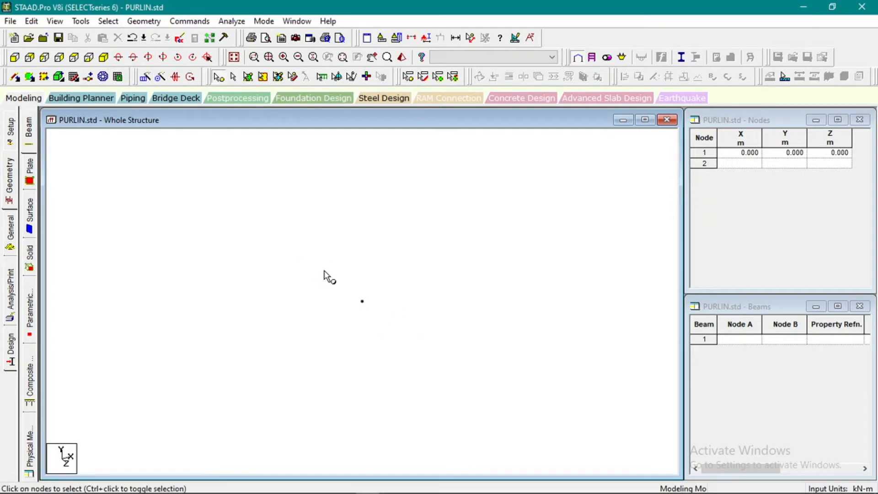
{"action": "left_click_drag", "start_coordinate": [324, 271], "coordinate": [419, 341]}
{"action": "left_click", "coordinate": [159, 77]}
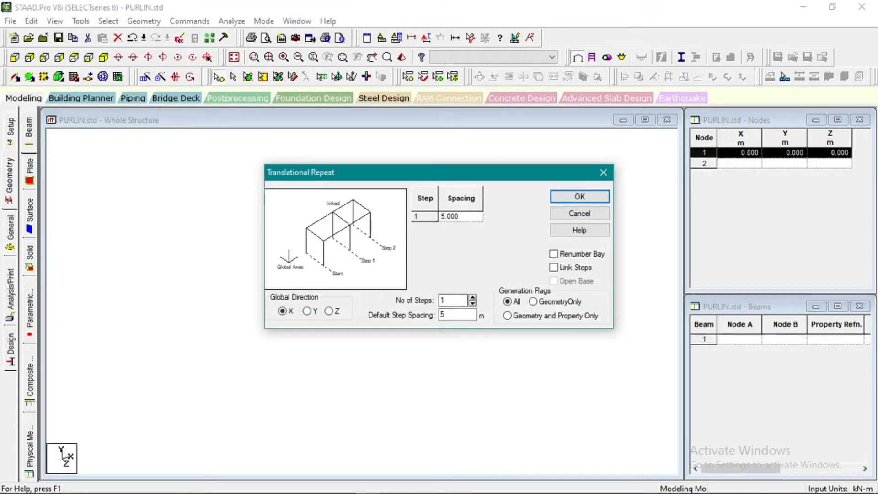
{"action": "mouse_move", "coordinate": [359, 486]}
{"action": "left_click", "coordinate": [473, 297]}
{"action": "left_click", "coordinate": [473, 298]}
{"action": "left_click", "coordinate": [473, 298]}
{"action": "left_click", "coordinate": [473, 298]}
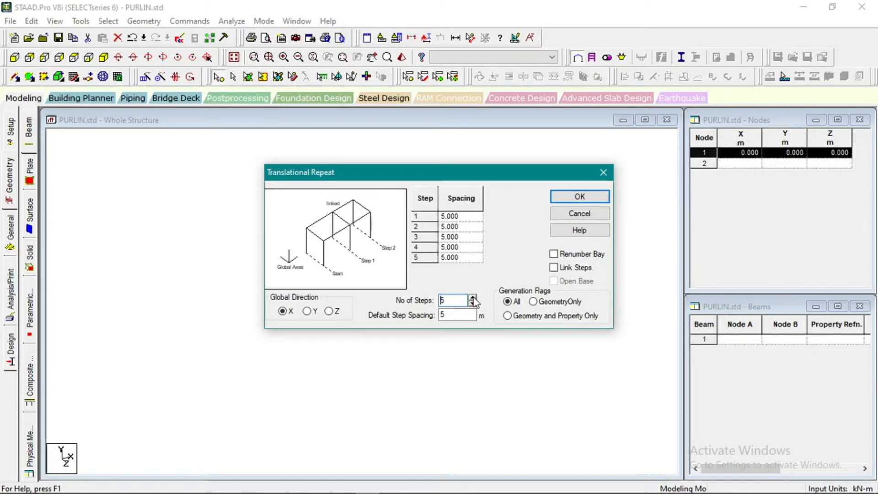
{"action": "left_click", "coordinate": [453, 315]}
{"action": "double_click", "coordinate": [442, 315]}
{"action": "left_click", "coordinate": [472, 303]}
Step: Set the default step spacing to 3.15 m, enable Link Steps and generate the purlin line
{"action": "left_click_drag", "start_coordinate": [457, 314], "coordinate": [428, 315]}
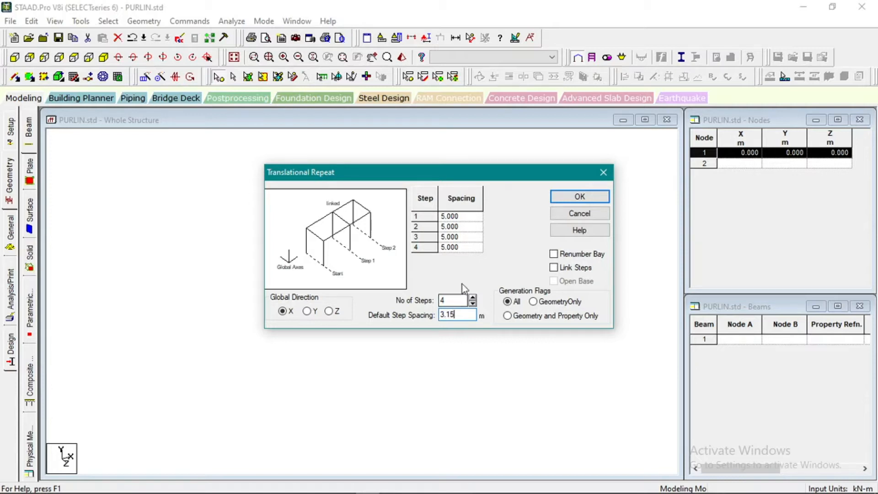
{"action": "left_click", "coordinate": [554, 267]}
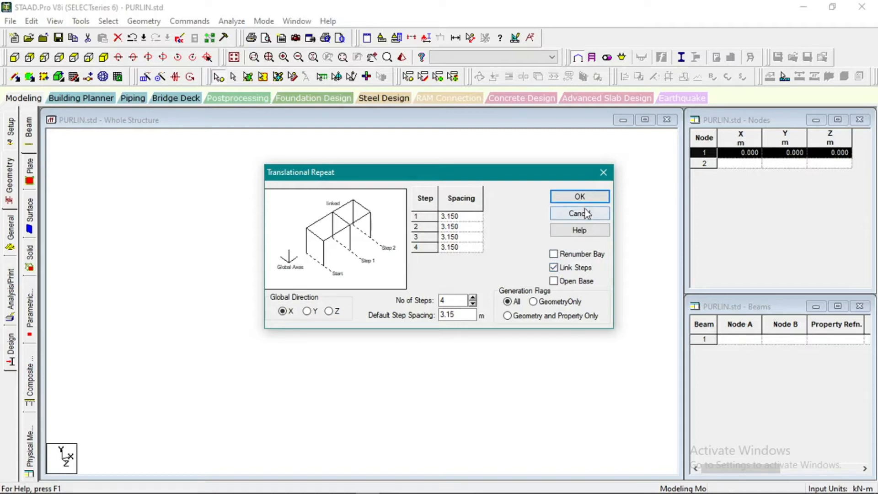
{"action": "left_click", "coordinate": [580, 197]}
{"action": "scroll", "coordinate": [433, 312], "scroll_direction": "down", "scroll_amount": 4}
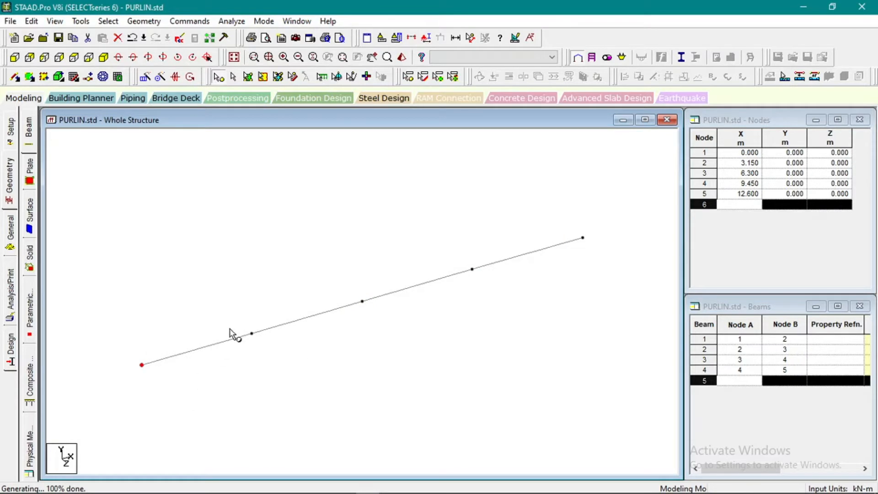
{"action": "scroll", "coordinate": [625, 236], "scroll_direction": "down", "scroll_amount": 1}
Step: Check the floor plans and roof truss in AutoCAD and the house's roof overhang in the v8.mp4 walkthrough video
{"action": "mouse_move", "coordinate": [300, 476]}
{"action": "left_click", "coordinate": [344, 484]}
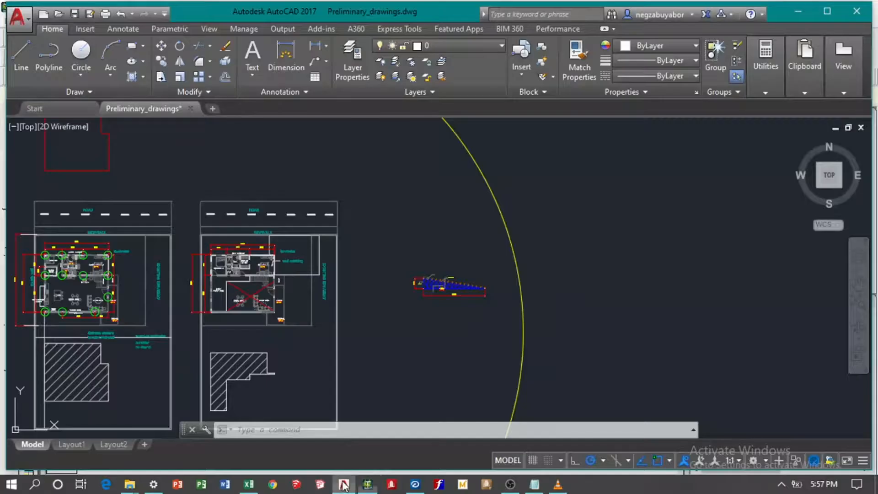
{"action": "scroll", "coordinate": [227, 337], "scroll_direction": "up", "scroll_amount": 3}
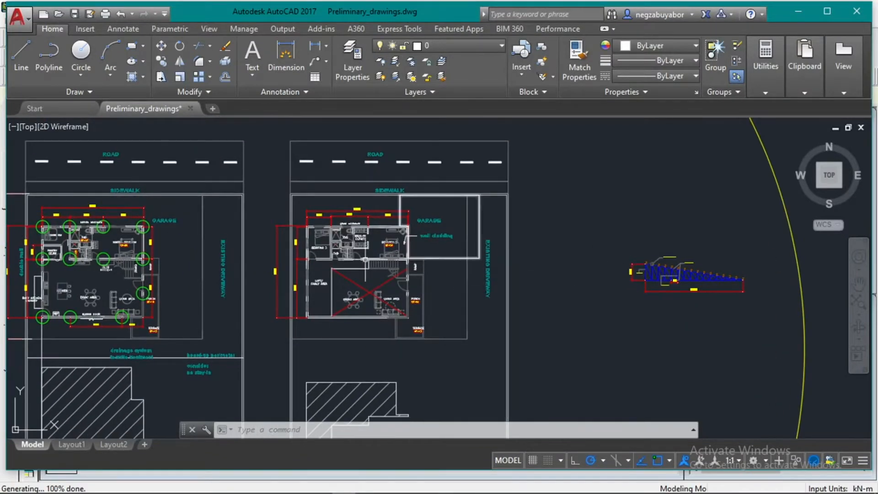
{"action": "middle_click_drag", "start_coordinate": [175, 289], "coordinate": [237, 304]}
{"action": "mouse_move", "coordinate": [533, 472]}
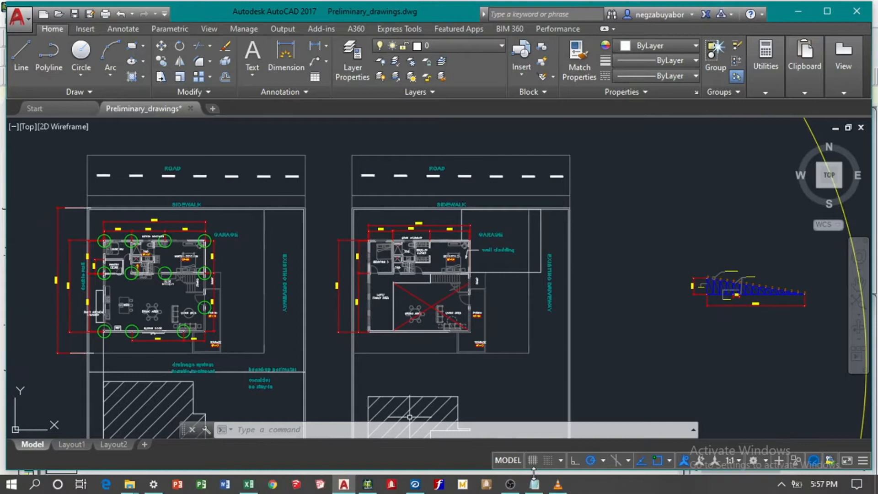
{"action": "left_click", "coordinate": [558, 483]}
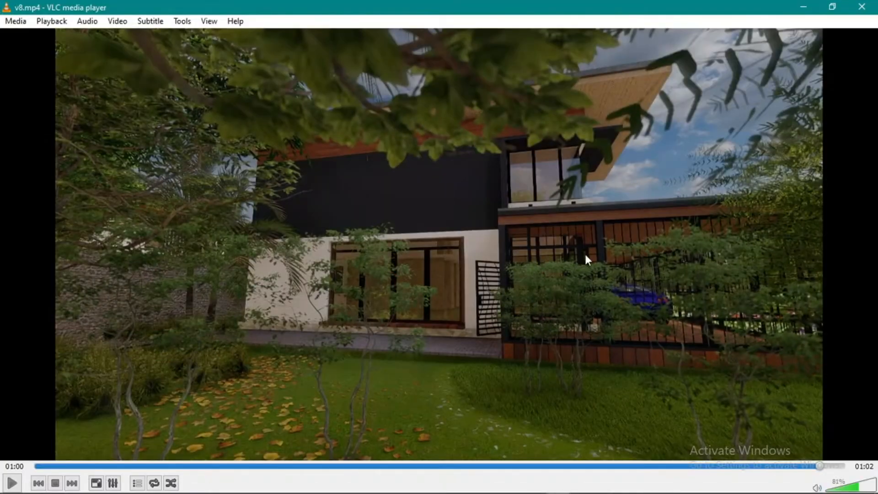
{"action": "left_click", "coordinate": [803, 8]}
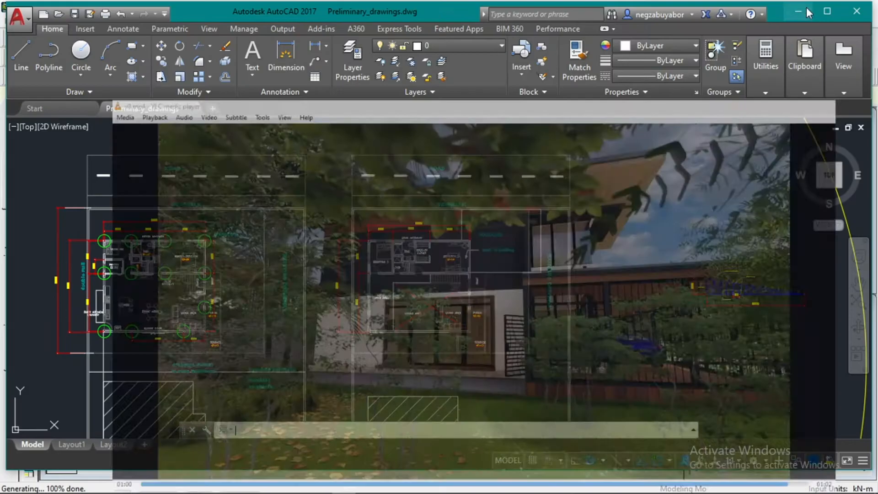
Step: Switch back to STAAD.Pro and add an overhang at the origin node with a linked Translational Repeat of -1 m along X
{"action": "left_click", "coordinate": [394, 484]}
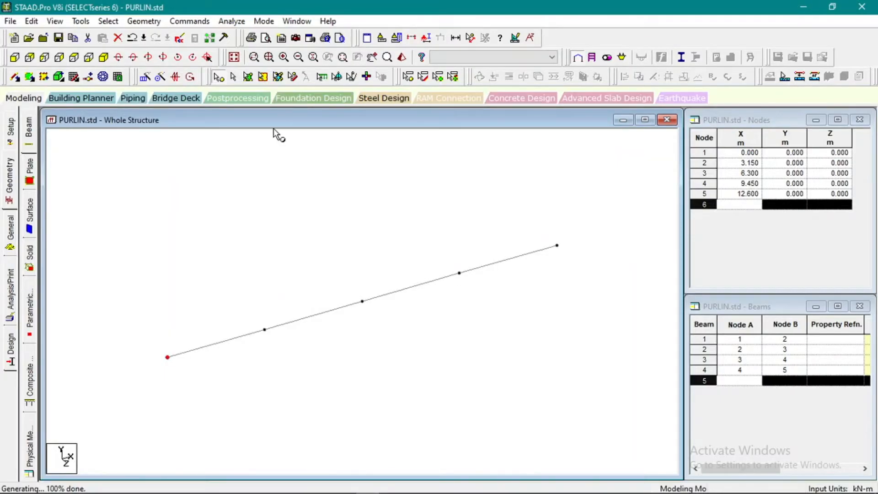
{"action": "left_click", "coordinate": [145, 76]}
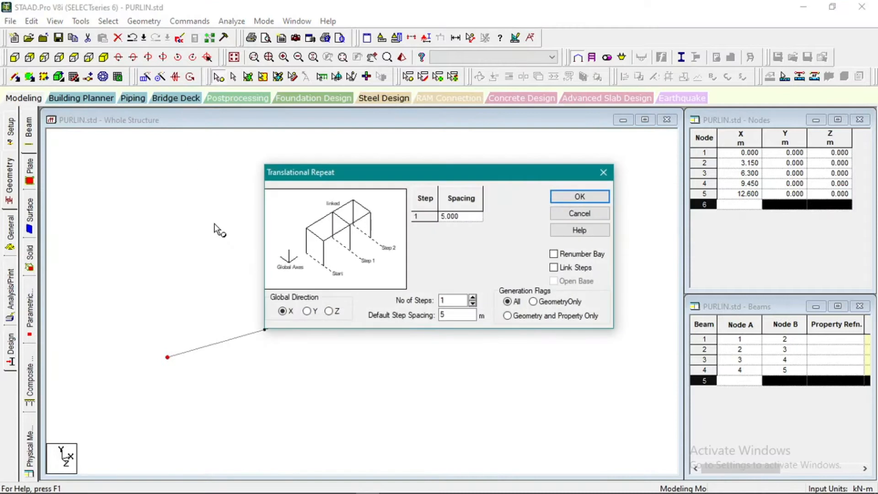
{"action": "double_click", "coordinate": [458, 312]}
{"action": "left_click", "coordinate": [553, 267]}
{"action": "left_click", "coordinate": [575, 197]}
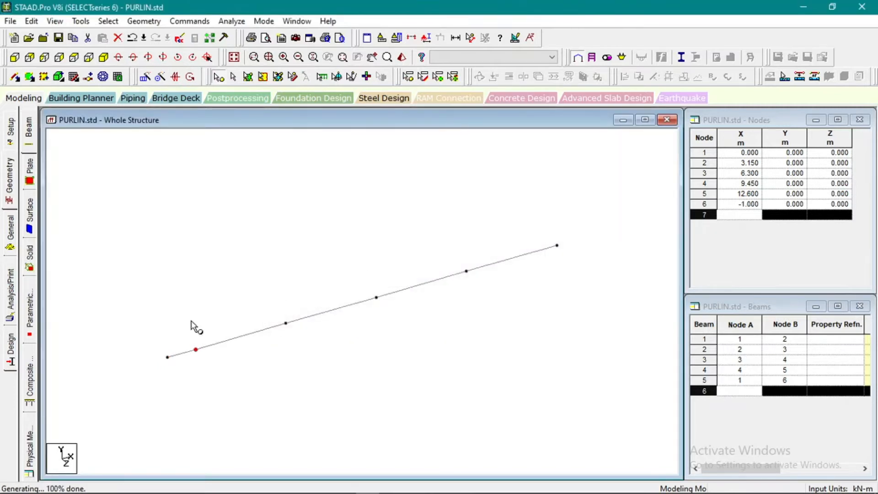
Step: Add an overhang at the 12.6 m end node with a linked Translational Repeat of 1 m along X
{"action": "left_click", "coordinate": [557, 246]}
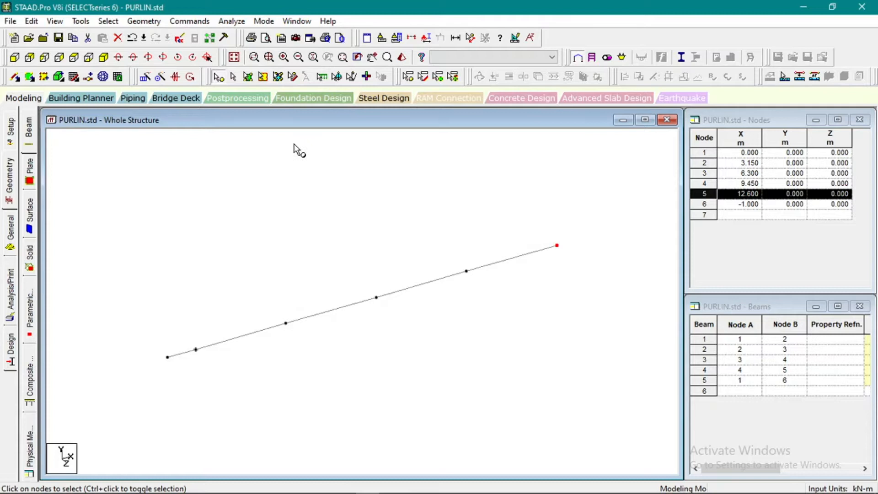
{"action": "left_click", "coordinate": [158, 79]}
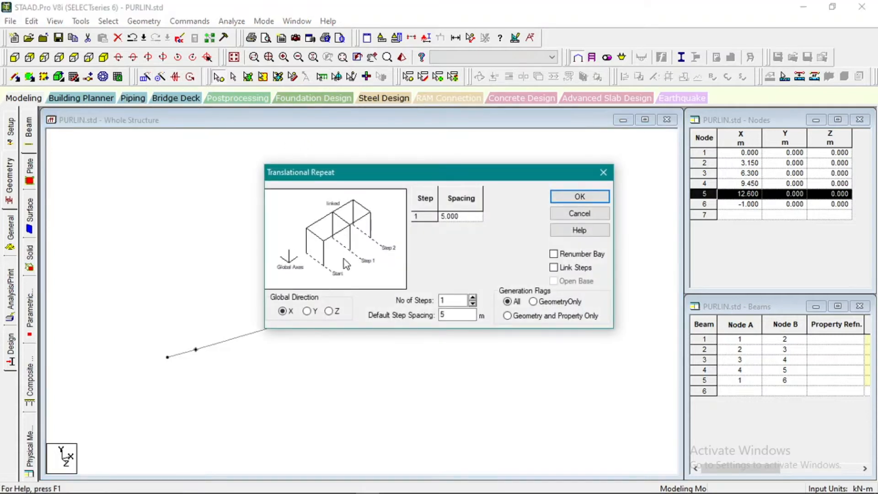
{"action": "left_click_drag", "start_coordinate": [456, 314], "coordinate": [415, 316]}
{"action": "type", "text": "1"}
{"action": "left_click", "coordinate": [566, 265]}
{"action": "left_click", "coordinate": [578, 196]}
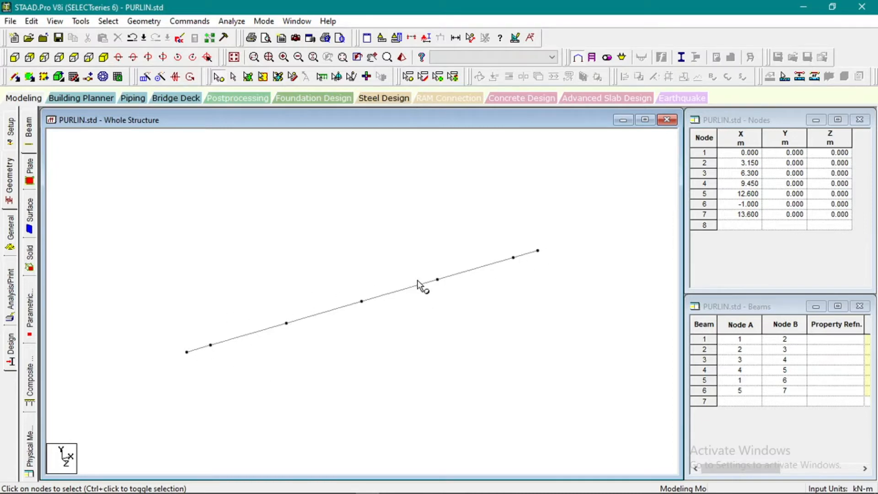
Step: Inspect the whole purlin line with its two overhangs, highlighting all of its nodes
{"action": "scroll", "coordinate": [483, 241], "scroll_direction": "down", "scroll_amount": 1}
{"action": "scroll", "coordinate": [484, 245], "scroll_direction": "down", "scroll_amount": 1}
{"action": "middle_click_drag", "start_coordinate": [347, 372], "coordinate": [372, 359]}
{"action": "scroll", "coordinate": [394, 284], "scroll_direction": "up", "scroll_amount": 3}
{"action": "scroll", "coordinate": [368, 278], "scroll_direction": "up", "scroll_amount": 1}
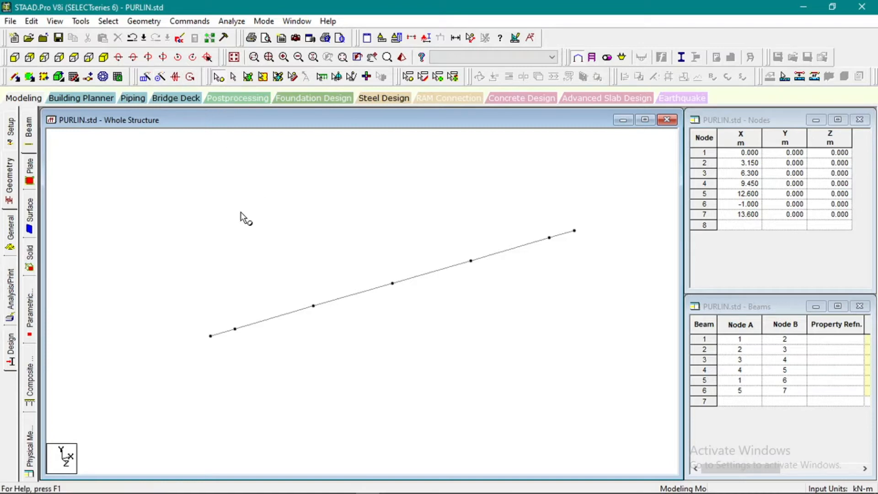
{"action": "left_click_drag", "start_coordinate": [174, 206], "coordinate": [621, 399]}
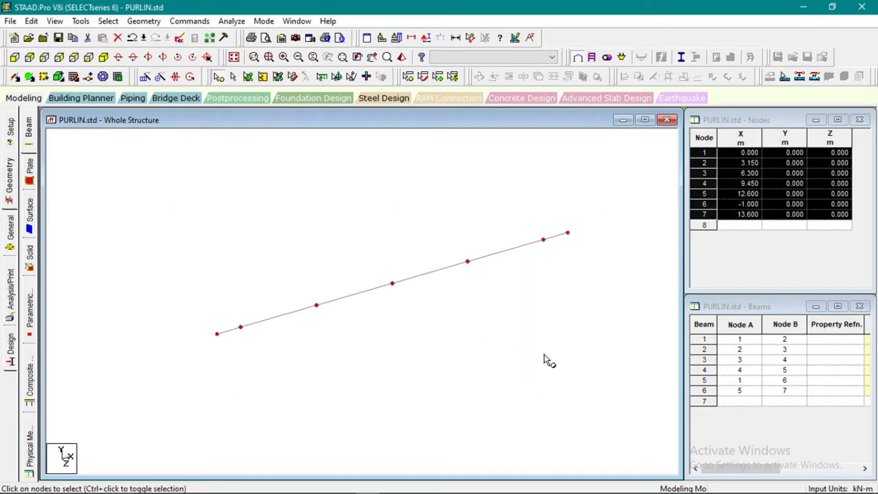
{"action": "left_click", "coordinate": [257, 216]}
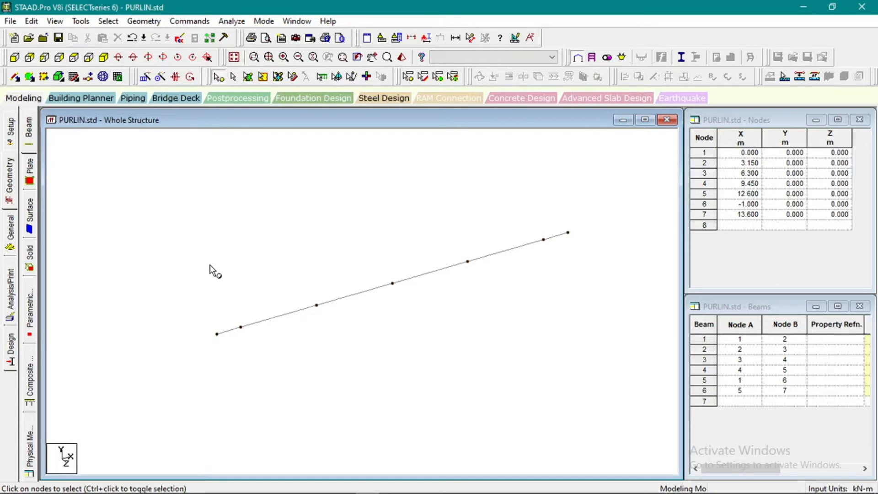
{"action": "key", "text": "shift+n"}
{"action": "key", "text": "shift+n"}
Step: Measure the distance between the two outer support nodes, excluding the overhangs
{"action": "left_click", "coordinate": [471, 36]}
{"action": "left_click", "coordinate": [241, 326]}
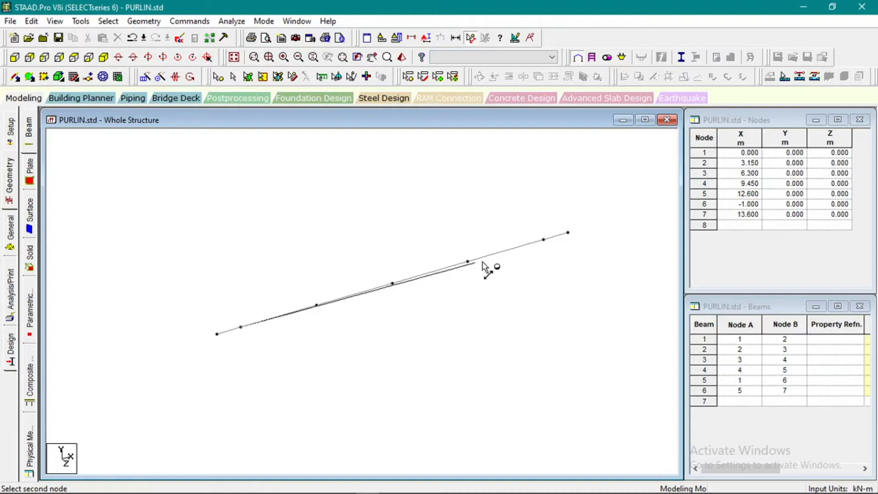
{"action": "left_click", "coordinate": [545, 240]}
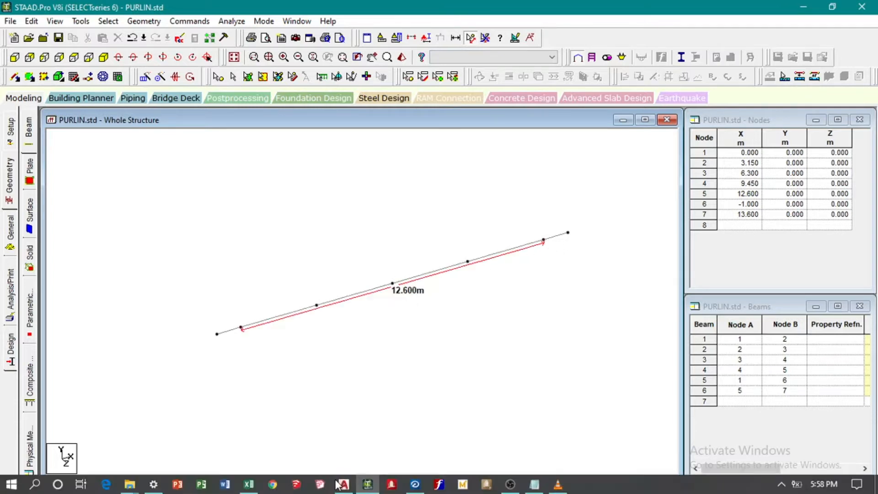
Step: Compare against the overall width dimension above the ground floor plan in AutoCAD and return to STAAD.Pro
{"action": "left_click", "coordinate": [346, 484]}
{"action": "scroll", "coordinate": [192, 289], "scroll_direction": "up", "scroll_amount": 6}
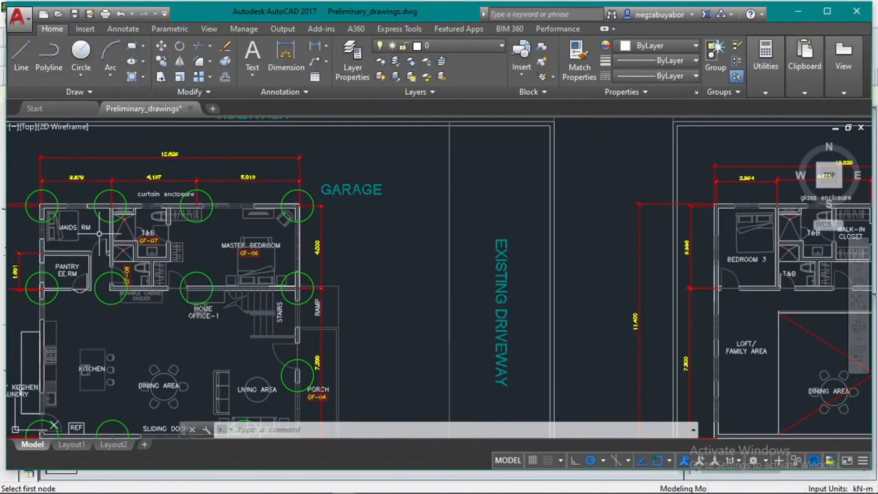
{"action": "middle_click_drag", "start_coordinate": [199, 193], "coordinate": [235, 186]}
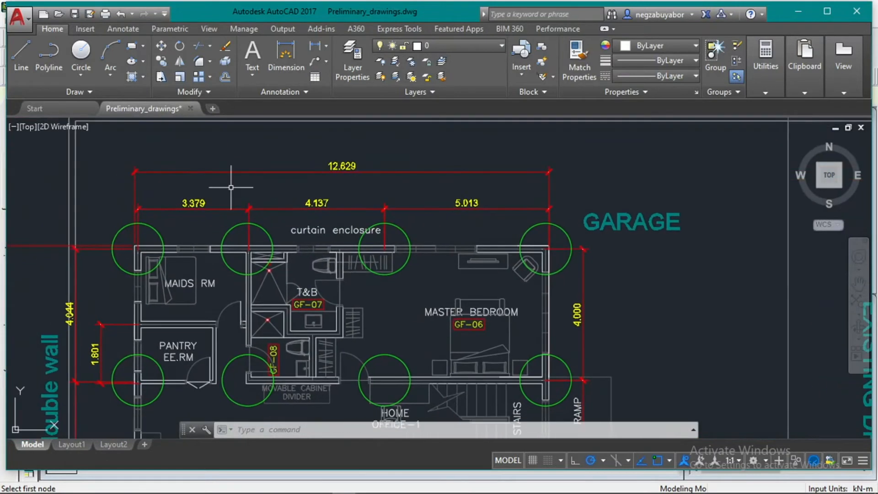
{"action": "scroll", "coordinate": [306, 197], "scroll_direction": "down", "scroll_amount": 4}
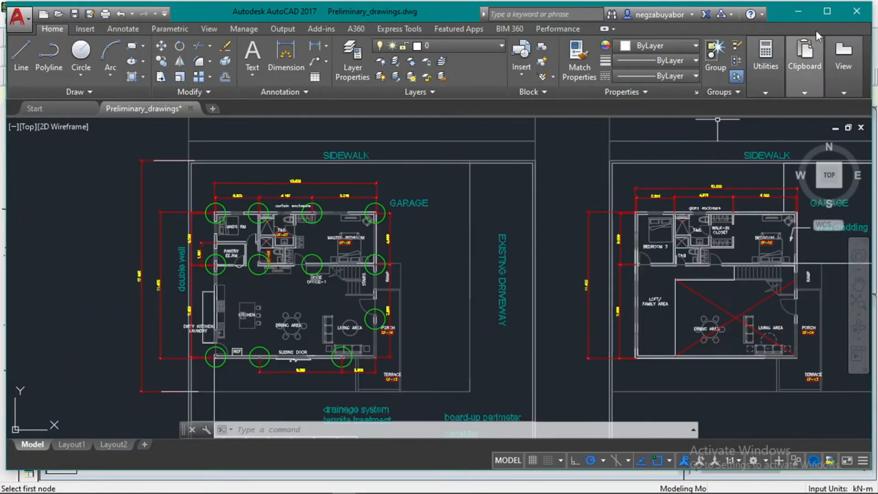
{"action": "left_click", "coordinate": [798, 13]}
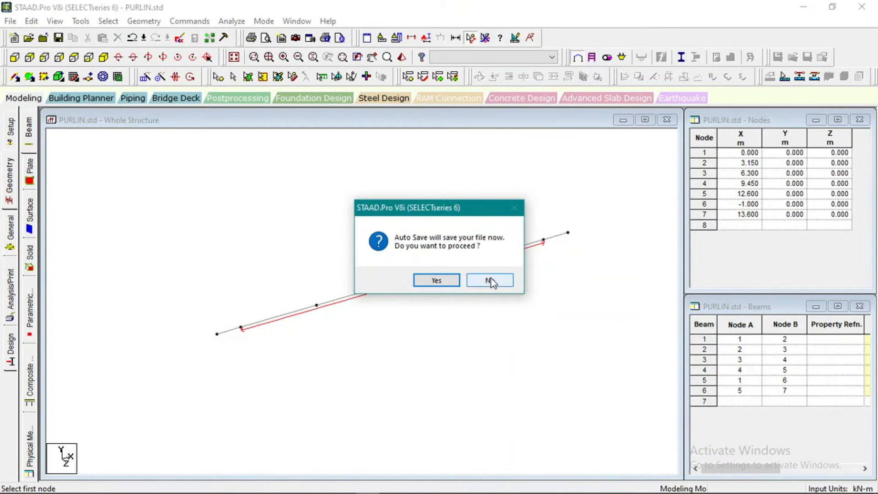
Step: Accept the auto save of the modified PURLIN.std structure and remove the displayed node-to-node distance
{"action": "left_click", "coordinate": [455, 281]}
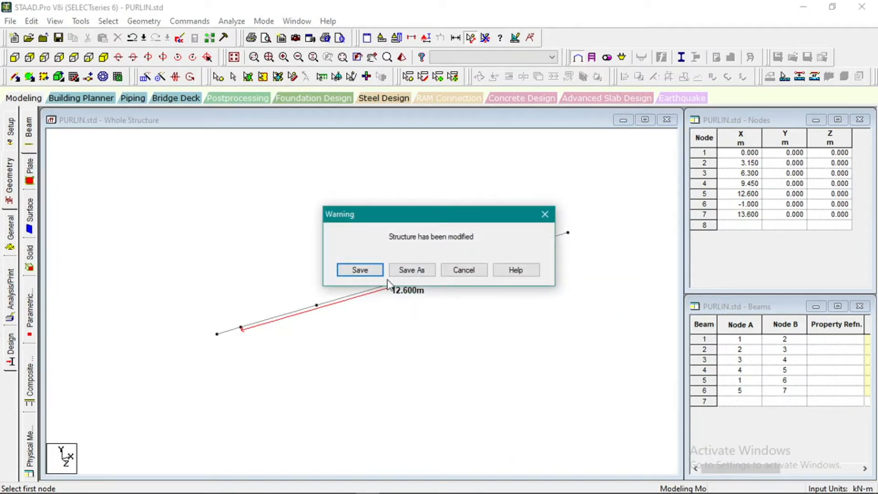
{"action": "left_click", "coordinate": [368, 270]}
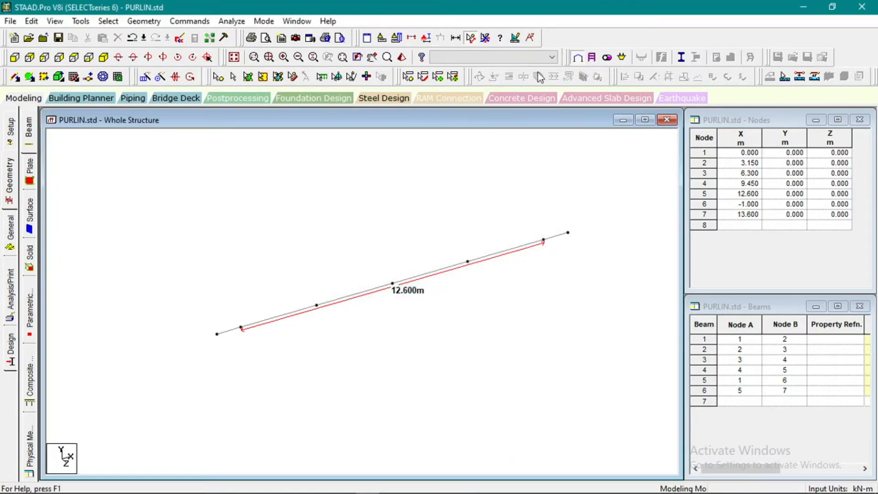
{"action": "left_click", "coordinate": [485, 38]}
{"action": "scroll", "coordinate": [341, 206], "scroll_direction": "down", "scroll_amount": 1}
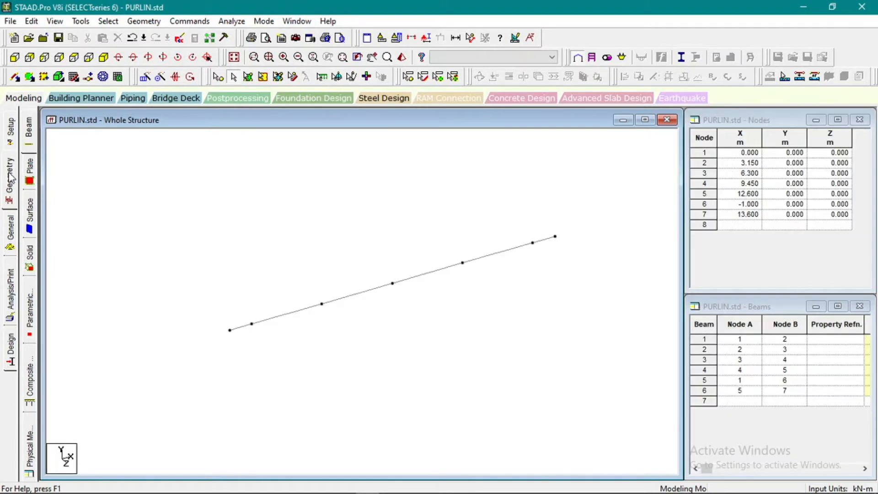
Step: Review the Job, Job No., Rev. and Part fields of the job information setup
{"action": "left_click", "coordinate": [10, 133]}
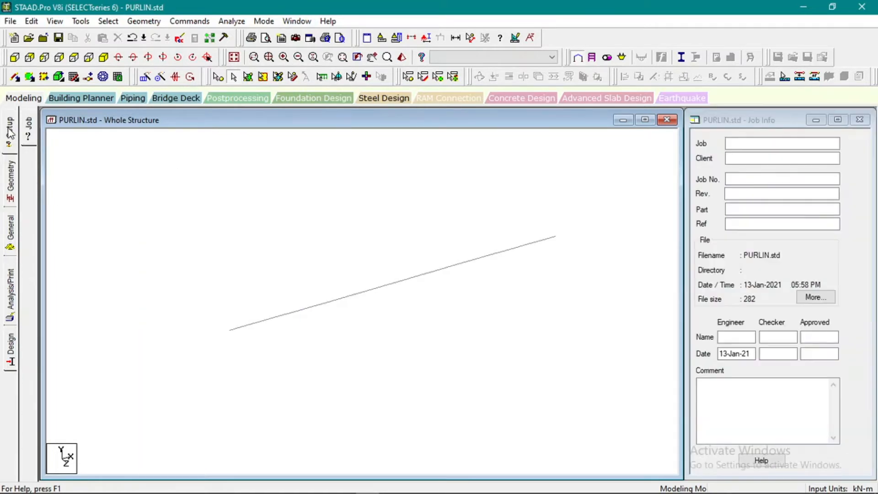
{"action": "left_click", "coordinate": [761, 145]}
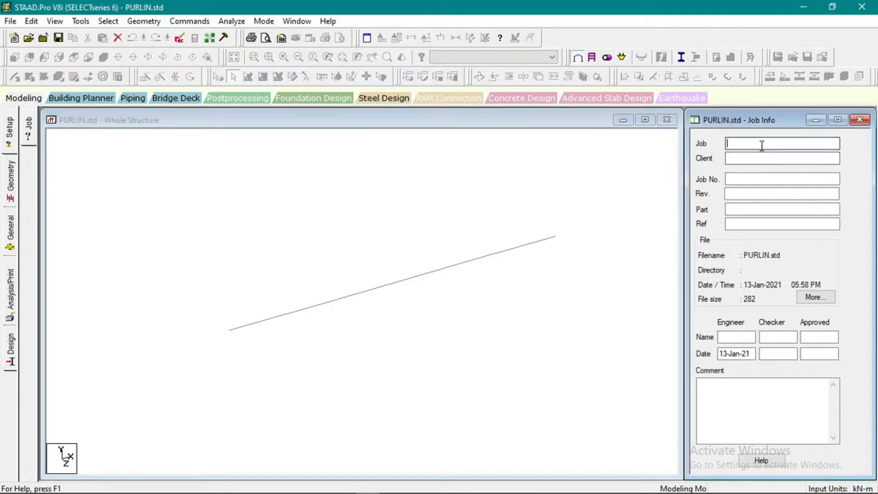
{"action": "left_click", "coordinate": [758, 178]}
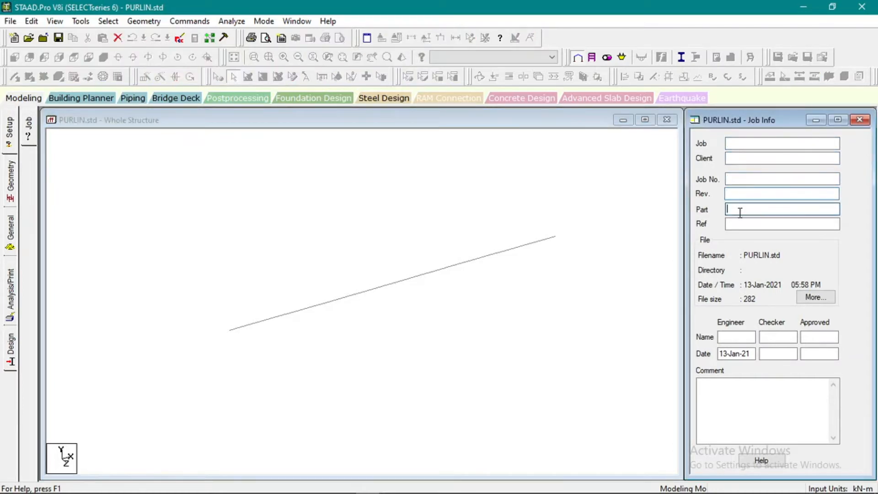
{"action": "left_click", "coordinate": [746, 193]}
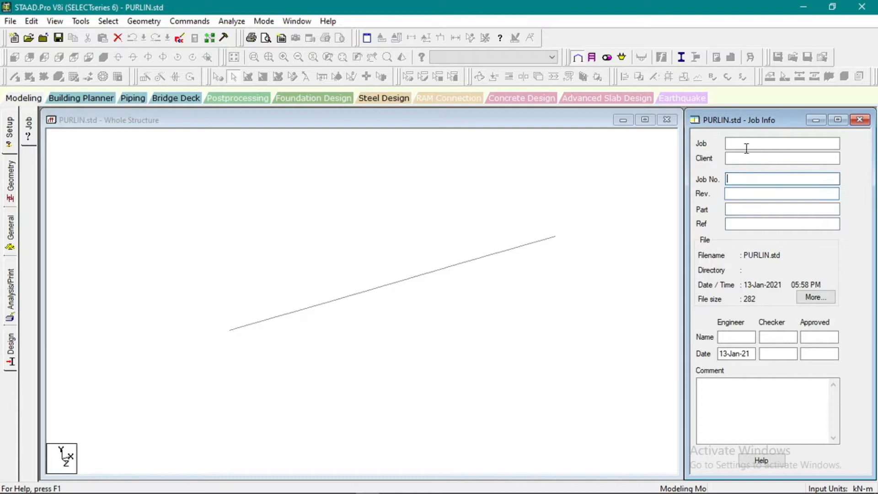
Step: Return to the geometry page and proceed to the general section property settings for the whole structure
{"action": "left_click", "coordinate": [12, 178]}
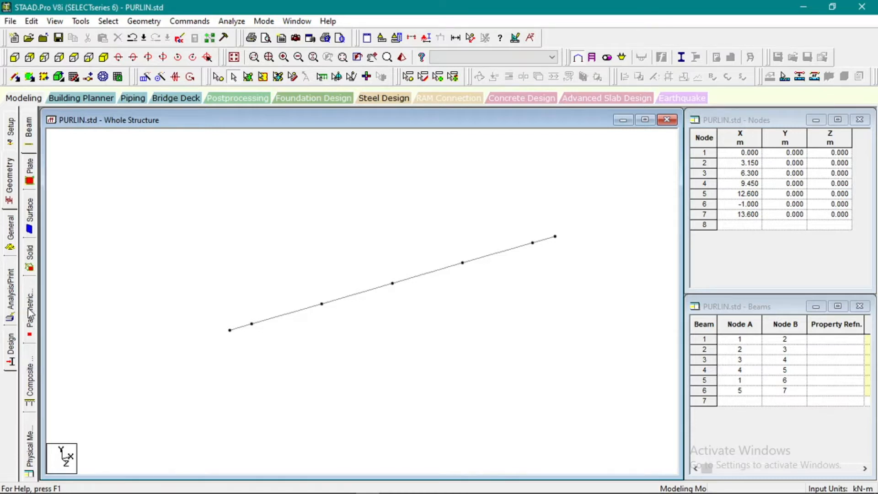
{"action": "left_click", "coordinate": [15, 230]}
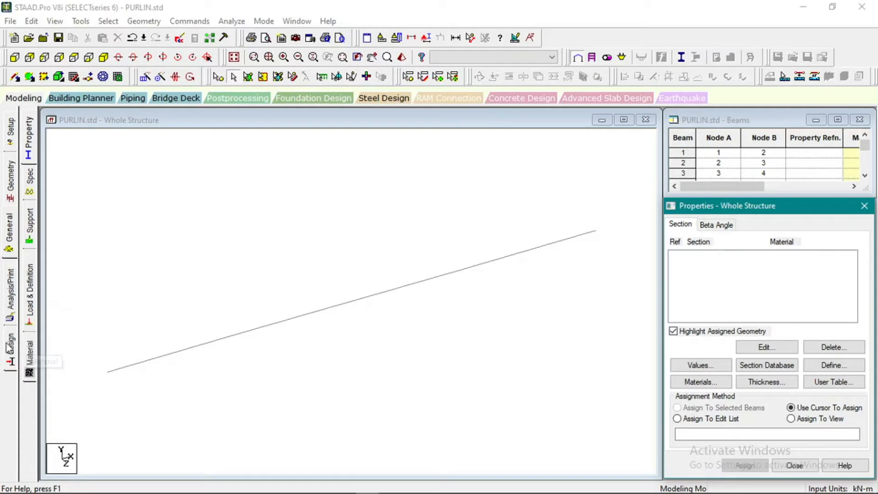
{"action": "left_click", "coordinate": [10, 185]}
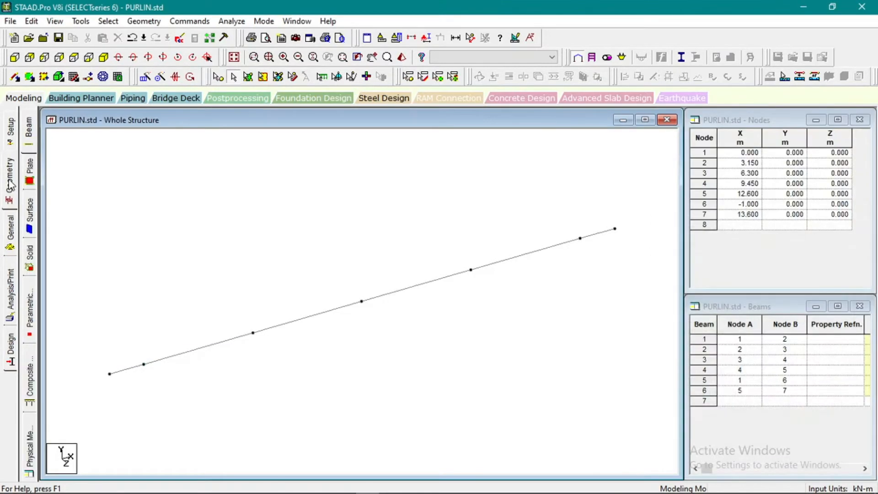
{"action": "scroll", "coordinate": [331, 260], "scroll_direction": "down", "scroll_amount": 1}
{"action": "left_click", "coordinate": [14, 232]}
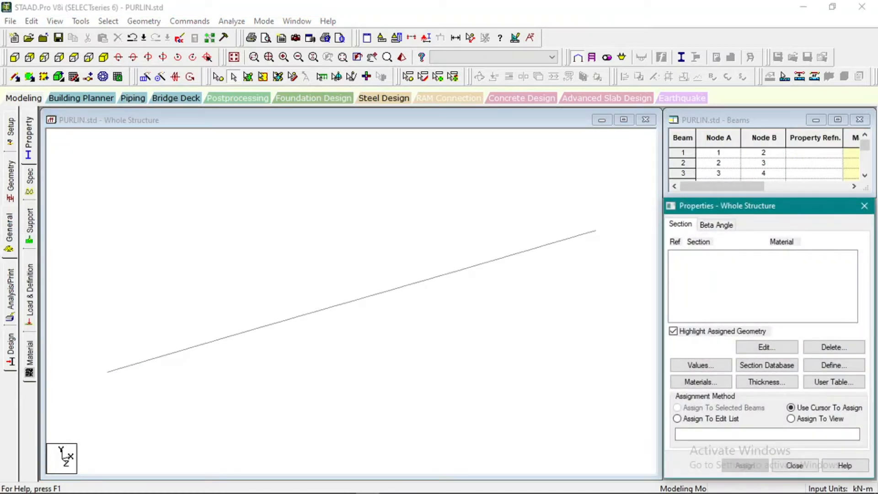
Step: Switch to the AutoCAD drawing and locate the steel channel purlin callout above the roof truss
{"action": "left_click", "coordinate": [344, 490]}
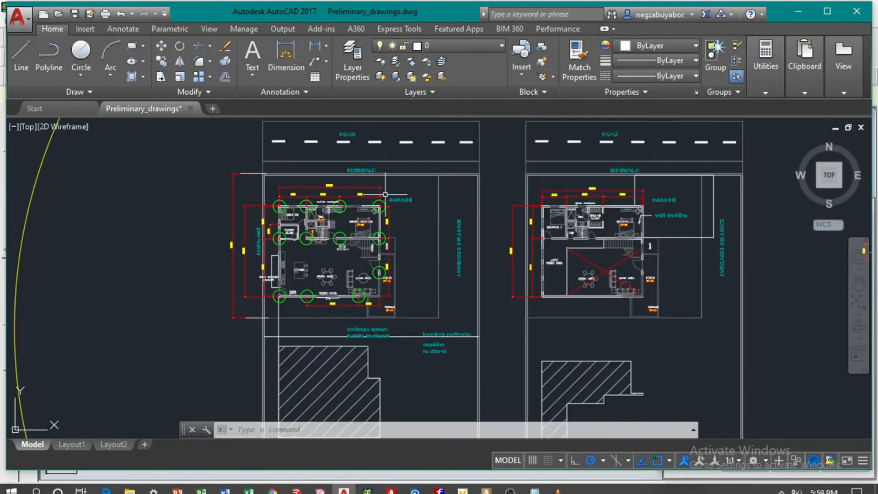
{"action": "scroll", "coordinate": [568, 232], "scroll_direction": "down", "scroll_amount": 4}
{"action": "scroll", "coordinate": [480, 249], "scroll_direction": "up", "scroll_amount": 5}
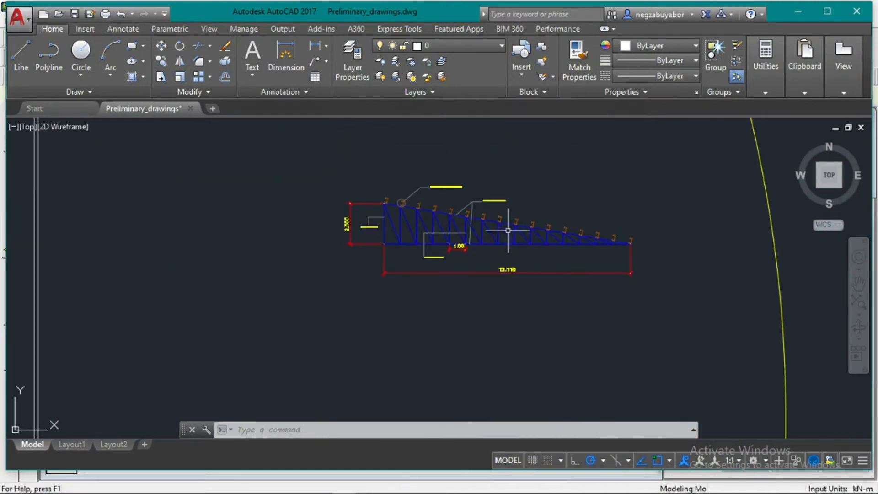
{"action": "scroll", "coordinate": [403, 174], "scroll_direction": "up", "scroll_amount": 6}
{"action": "scroll", "coordinate": [397, 176], "scroll_direction": "up", "scroll_amount": 4}
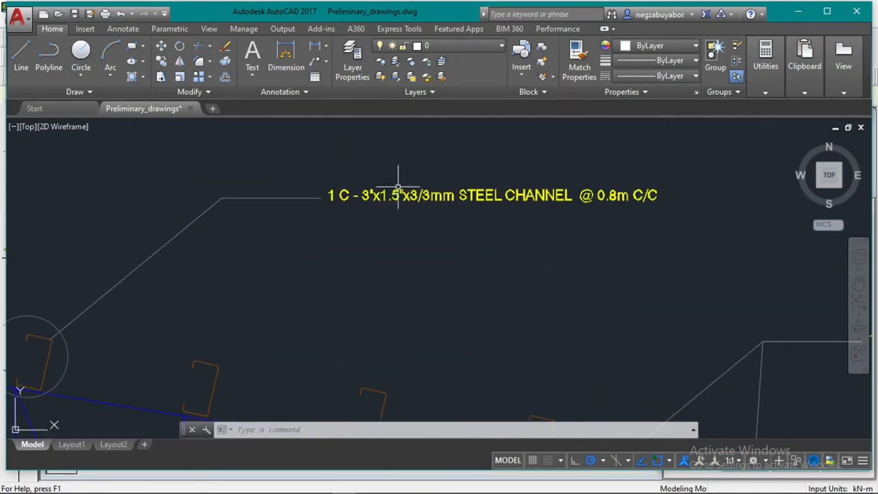
{"action": "scroll", "coordinate": [426, 191], "scroll_direction": "up", "scroll_amount": 3}
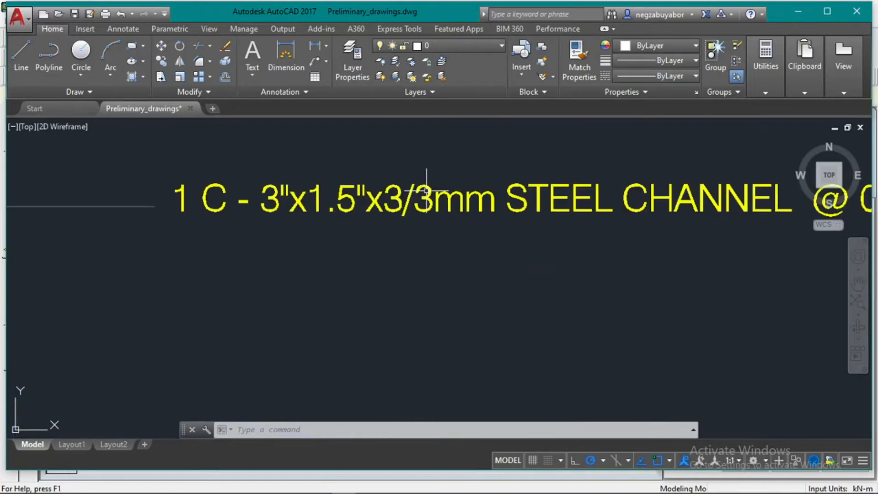
Step: Correct the purlin callout to read 1 C - 3"x1.5"x3mm STEEL CHANNEL @ 0.8m C/C
{"action": "left_click", "coordinate": [422, 192]}
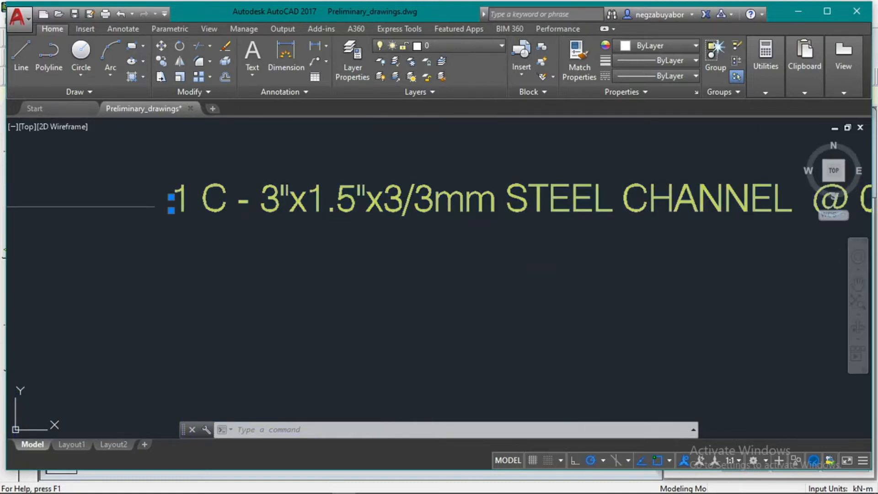
{"action": "double_click", "coordinate": [415, 200]}
{"action": "left_click", "coordinate": [415, 199]}
{"action": "key", "text": "BackSpace"}
{"action": "key", "text": "BackSpace"}
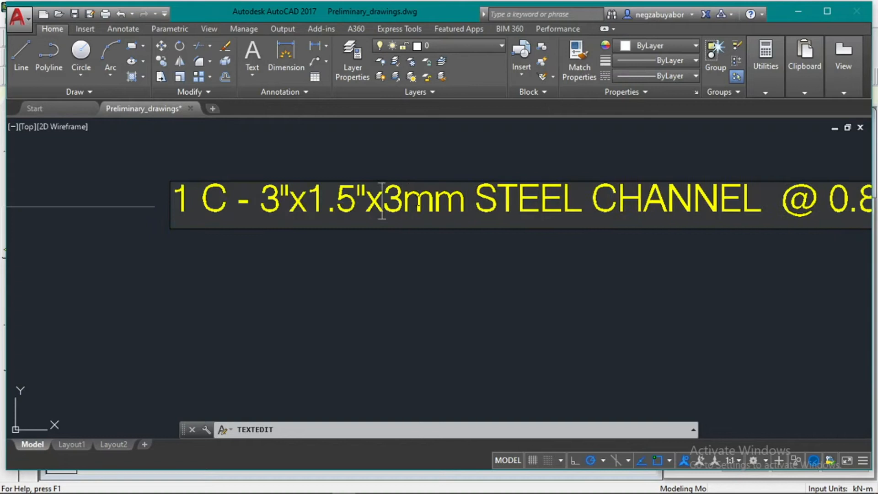
{"action": "left_click", "coordinate": [385, 273]}
{"action": "scroll", "coordinate": [390, 263], "scroll_direction": "down", "scroll_amount": 5}
{"action": "key", "text": "Escape"}
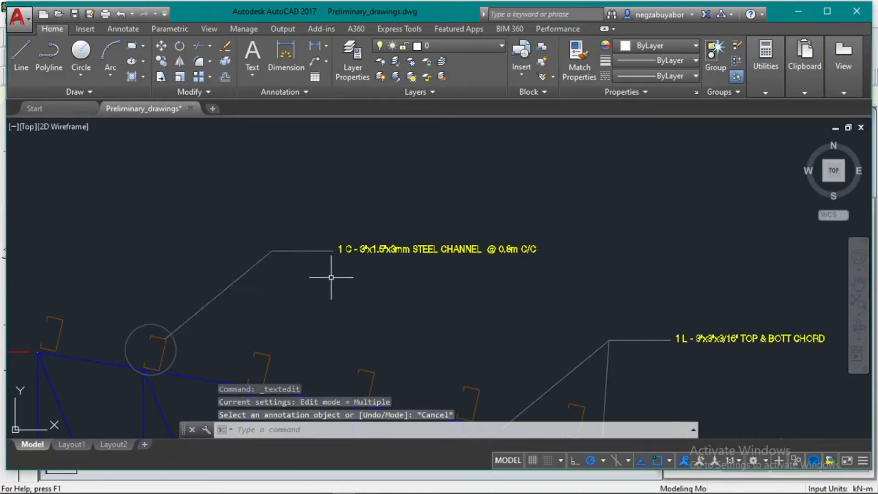
Step: Check the edited purlin callout against the truss drawing and switch back to STAAD.Pro
{"action": "middle_click_drag", "start_coordinate": [315, 260], "coordinate": [263, 241]}
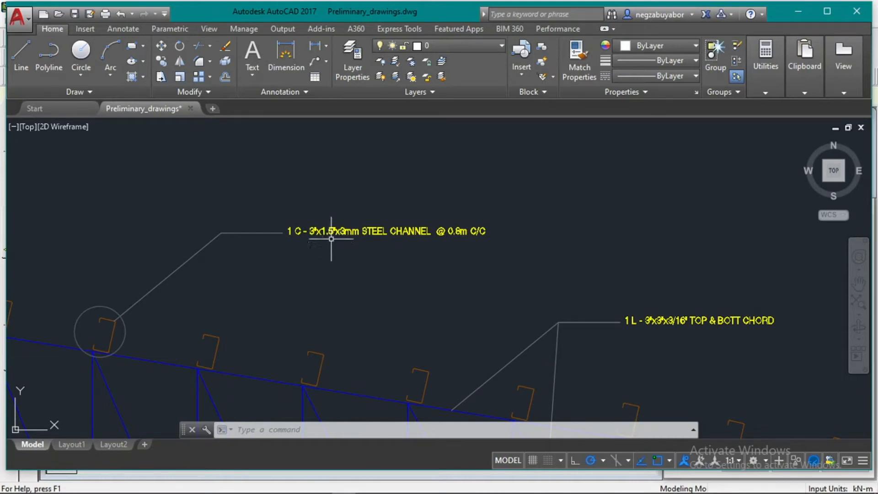
{"action": "scroll", "coordinate": [340, 240], "scroll_direction": "up", "scroll_amount": 2}
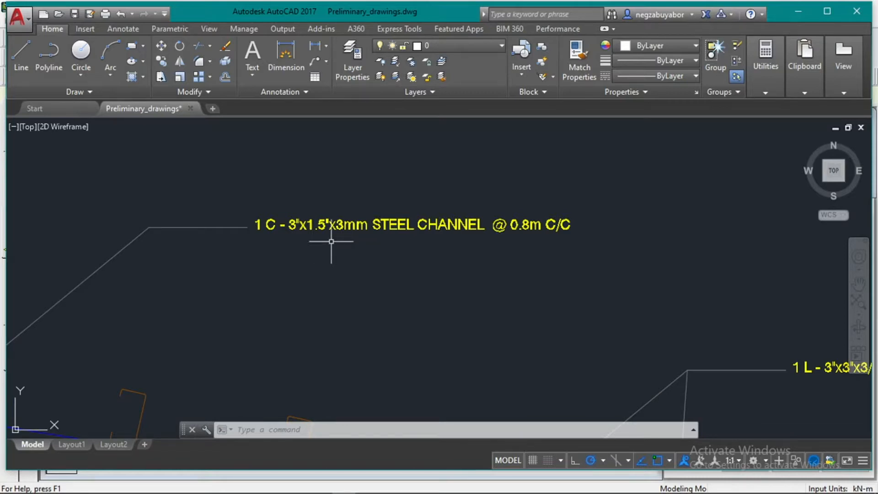
{"action": "scroll", "coordinate": [347, 229], "scroll_direction": "down", "scroll_amount": 2}
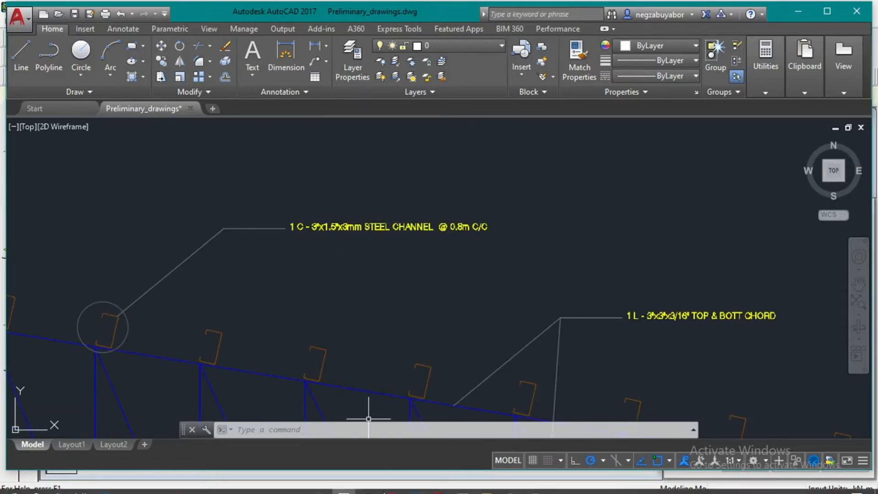
{"action": "left_click", "coordinate": [366, 484]}
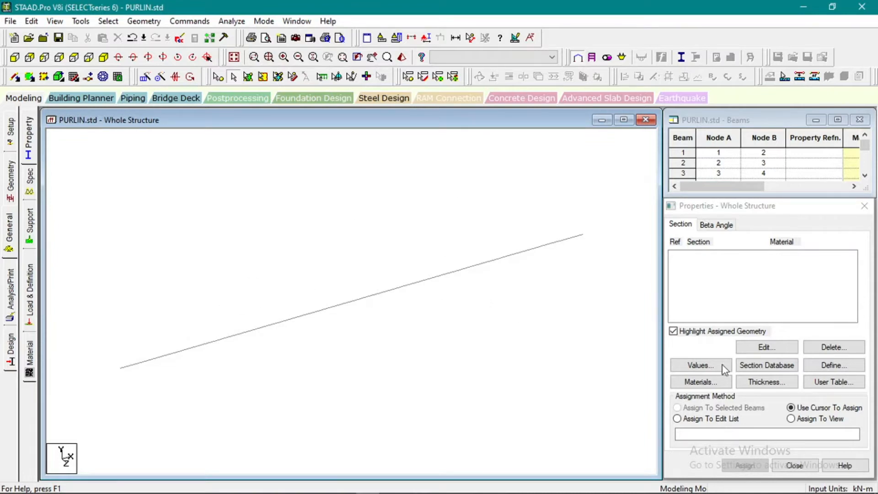
Step: Open the section database and display the property table of the American steel channel profiles
{"action": "left_click", "coordinate": [767, 366]}
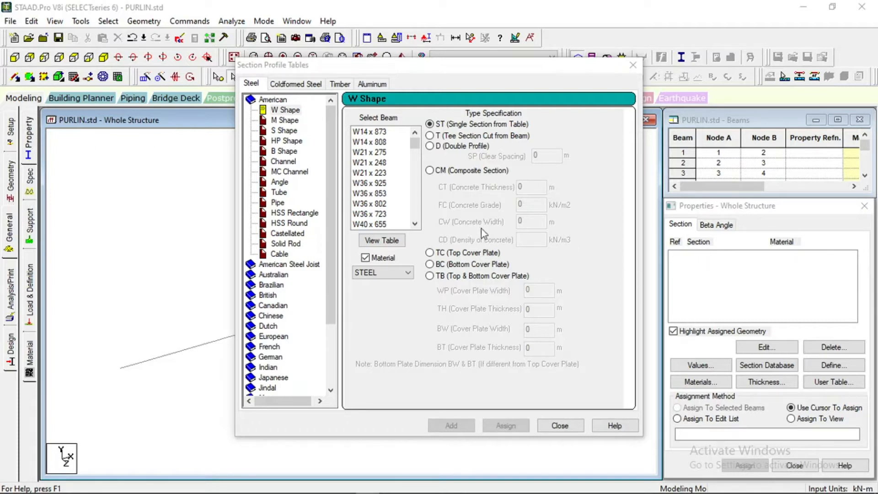
{"action": "left_click", "coordinate": [282, 161]}
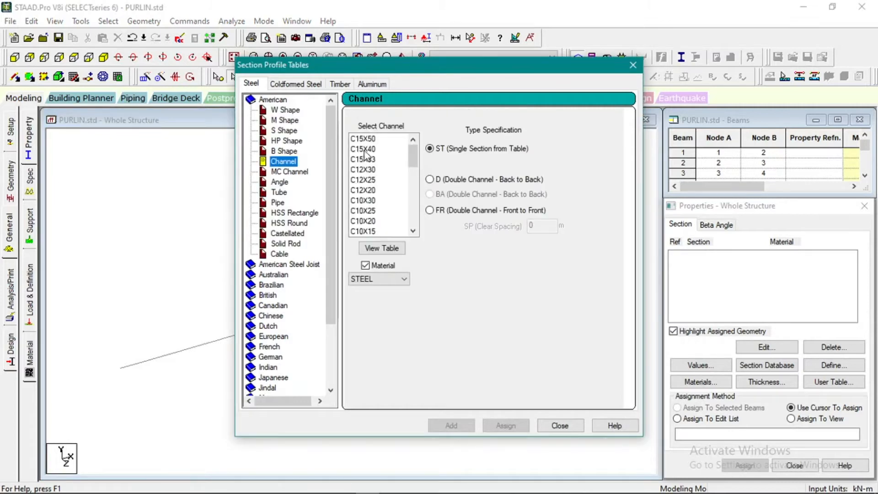
{"action": "left_click", "coordinate": [364, 149]}
{"action": "left_click", "coordinate": [267, 109]}
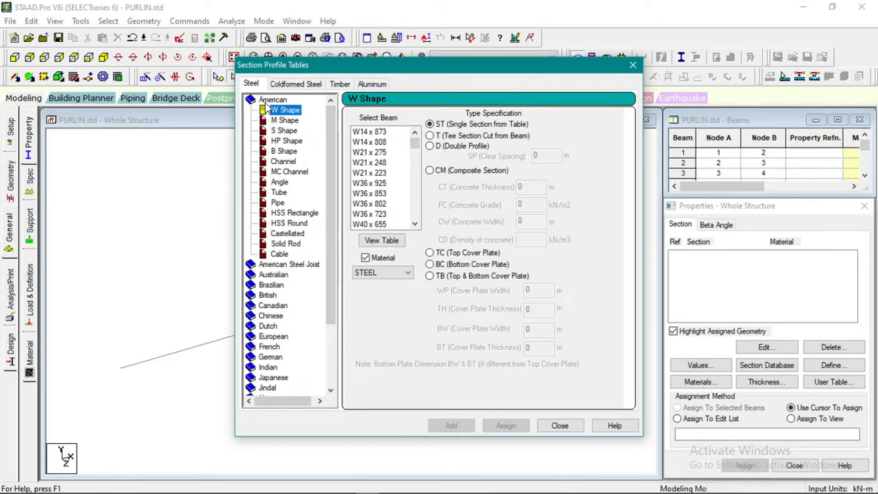
{"action": "double_click", "coordinate": [274, 99]}
{"action": "left_click", "coordinate": [380, 250]}
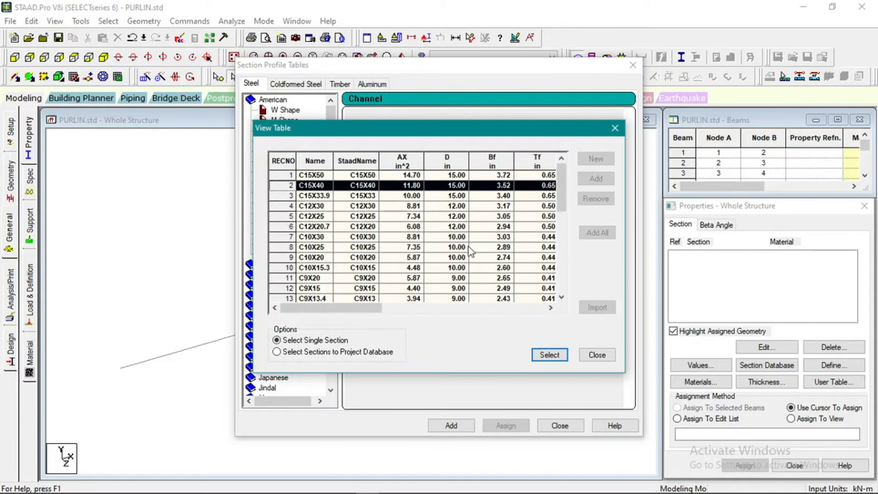
Step: Choose the 3-inch-deep C3X5 channel with a 1.50-inch flange from the property table as a single section
{"action": "left_click", "coordinate": [550, 307]}
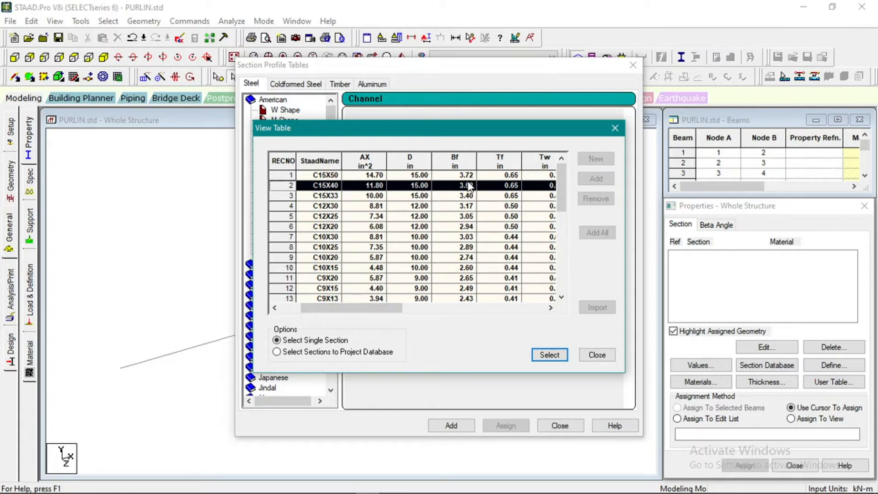
{"action": "left_click_drag", "start_coordinate": [561, 187], "coordinate": [570, 271]}
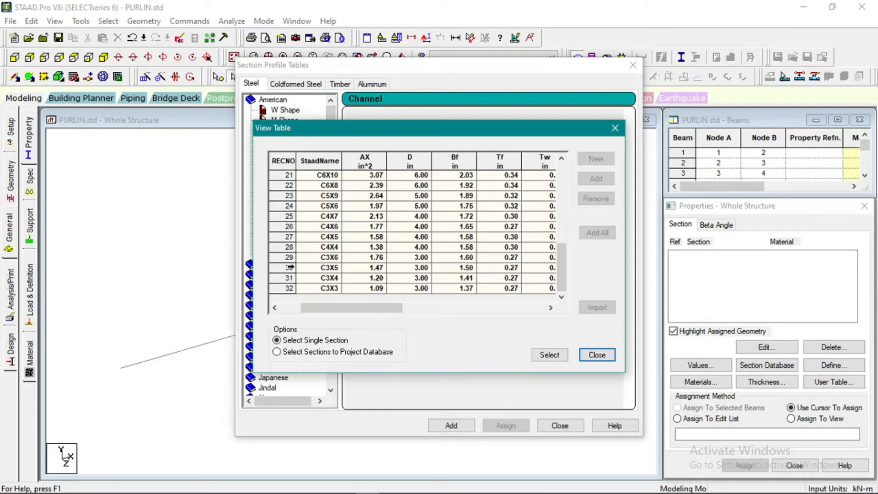
{"action": "left_click", "coordinate": [288, 267]}
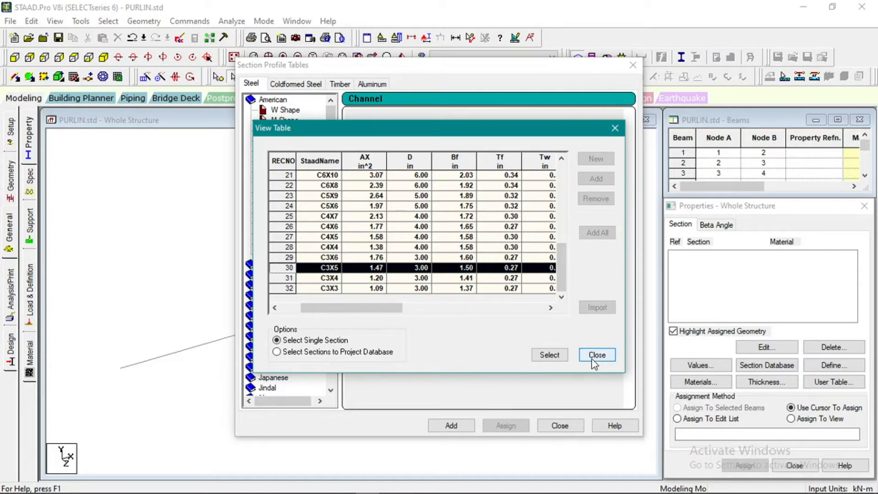
{"action": "left_click", "coordinate": [549, 355]}
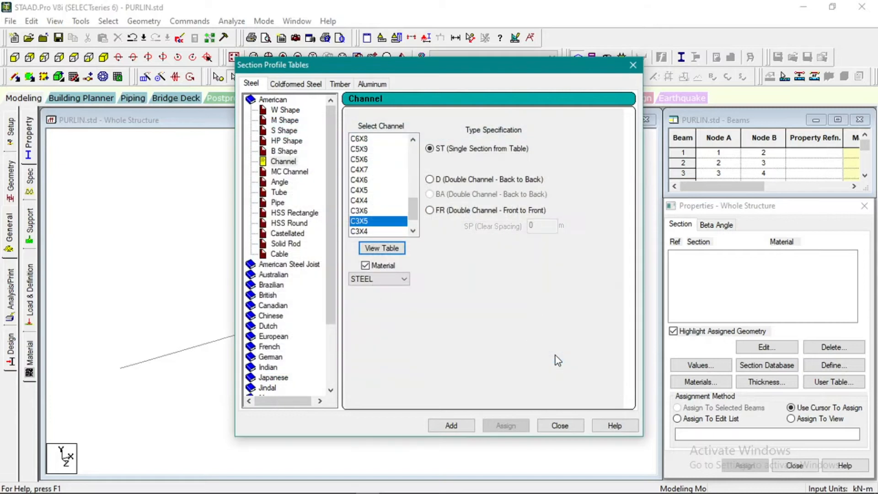
Step: Try the back-to-back and front-to-front double channel options for C3X5 in STEEL and return to the single section from table
{"action": "left_click", "coordinate": [405, 279]}
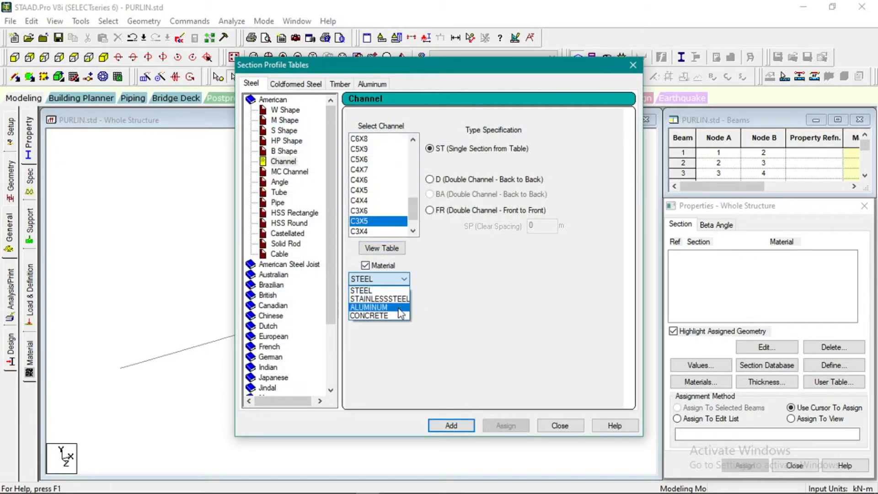
{"action": "left_click", "coordinate": [398, 290]}
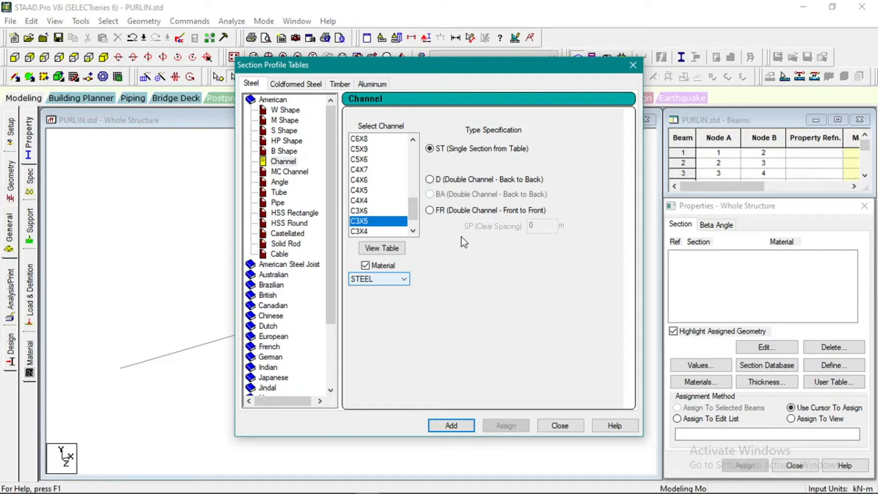
{"action": "left_click", "coordinate": [442, 181]}
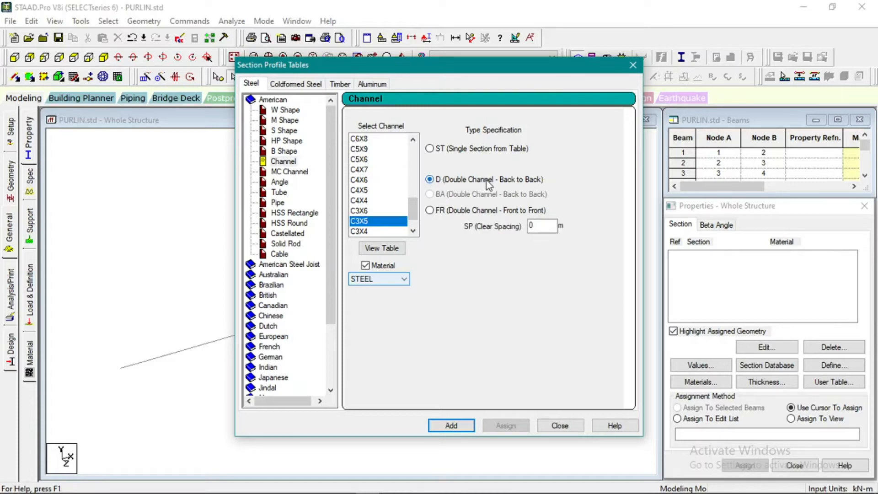
{"action": "left_click", "coordinate": [442, 214]}
{"action": "left_click", "coordinate": [450, 179]}
{"action": "left_click", "coordinate": [447, 211]}
{"action": "left_click", "coordinate": [440, 150]}
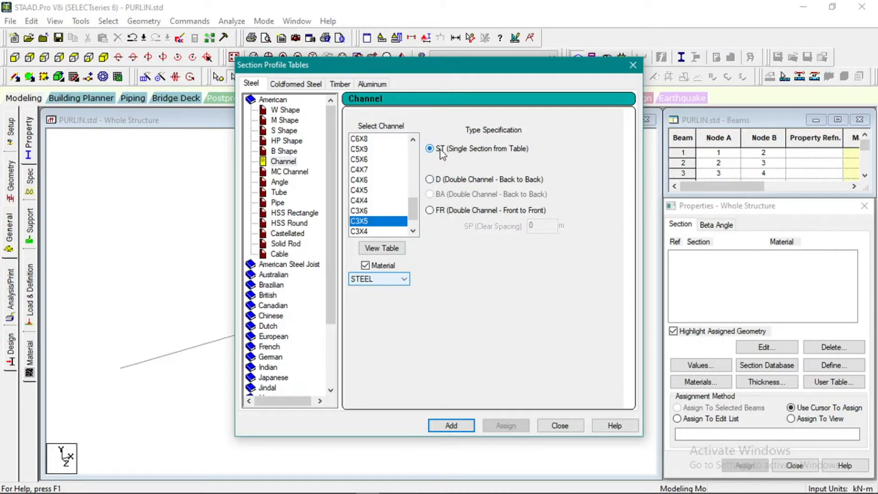
Step: Keep STEEL as the material, add the C3X5 channel to the structure's properties and close the profile tables
{"action": "left_click", "coordinate": [405, 278]}
{"action": "left_click", "coordinate": [402, 280]}
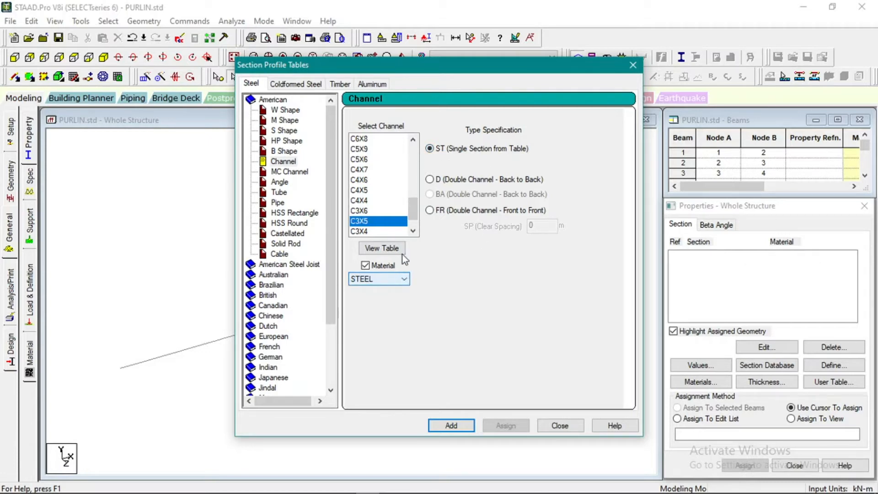
{"action": "left_click", "coordinate": [452, 425]}
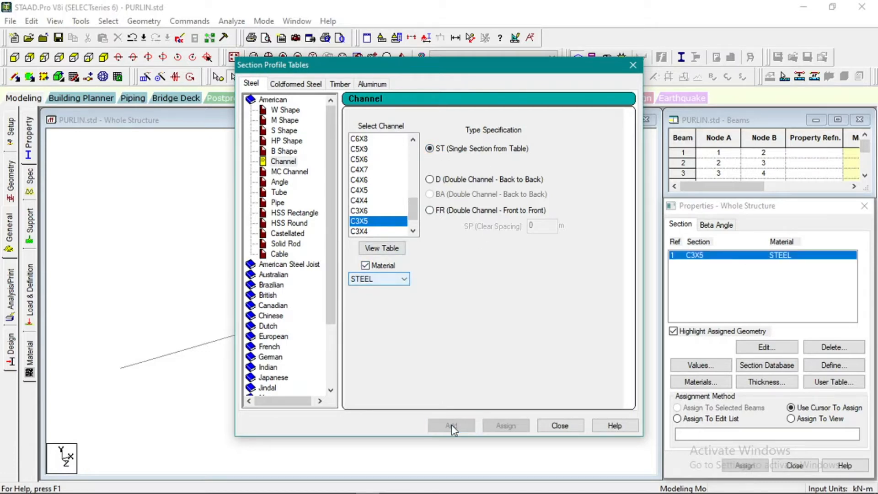
{"action": "left_click", "coordinate": [560, 426]}
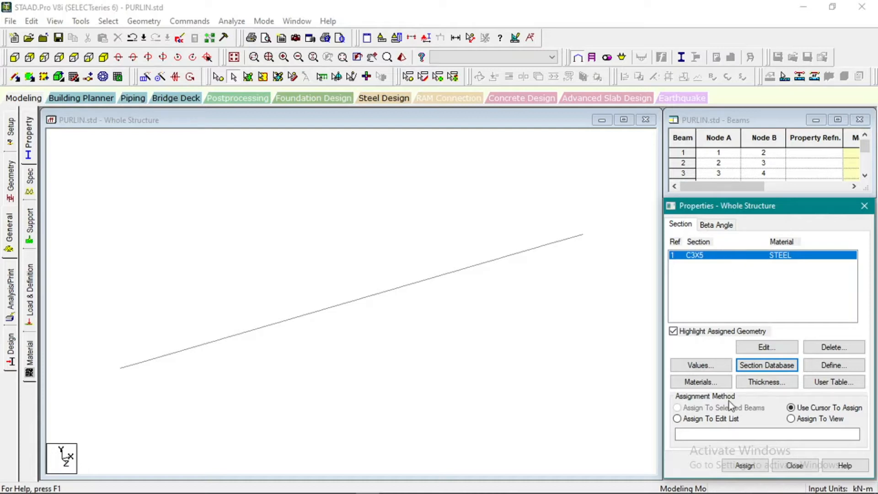
Step: Try the Assign To View and Assign To Selected Beams methods for C3X5, selecting two adjacent purlin beams and clearing the selection
{"action": "left_click", "coordinate": [792, 419]}
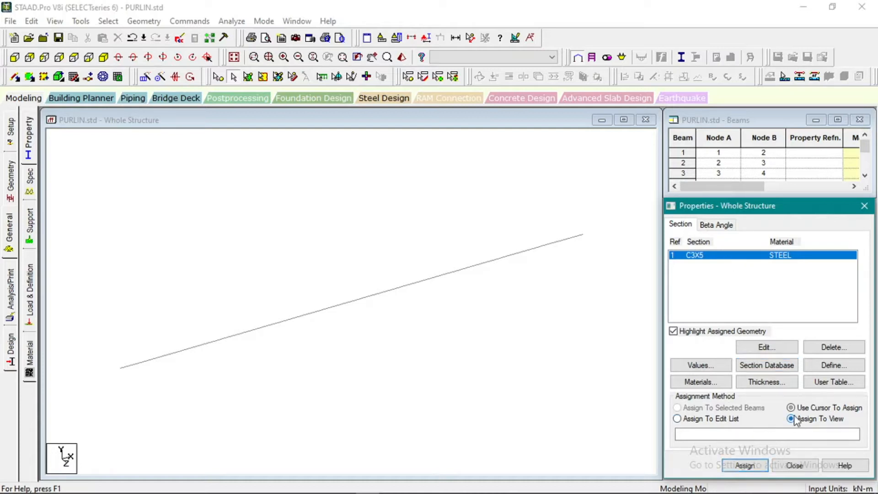
{"action": "left_click", "coordinate": [233, 56]}
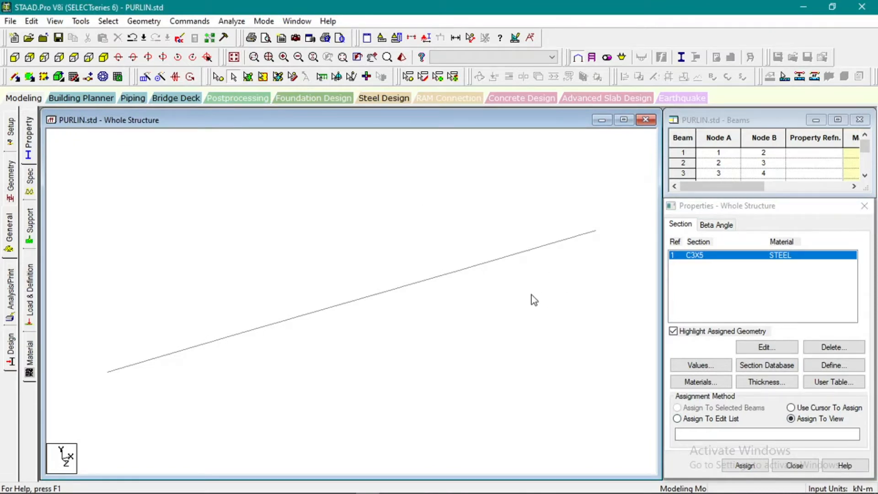
{"action": "left_click", "coordinate": [697, 412]}
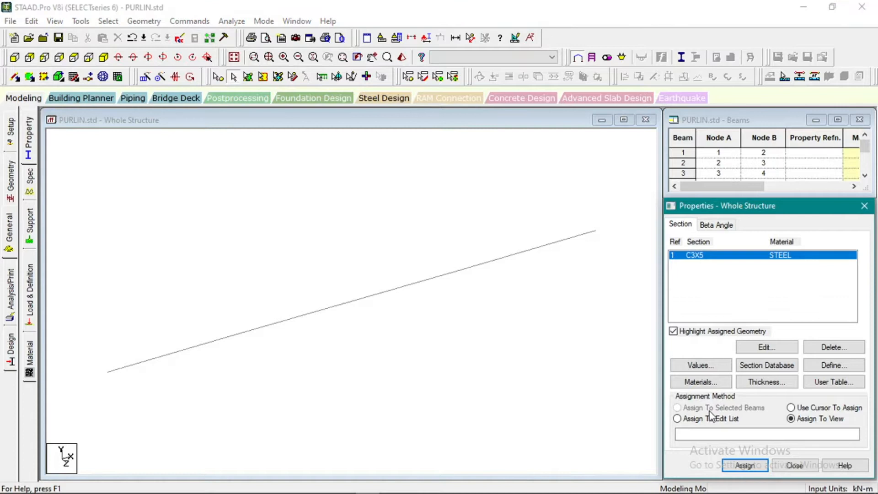
{"action": "left_click", "coordinate": [552, 270]}
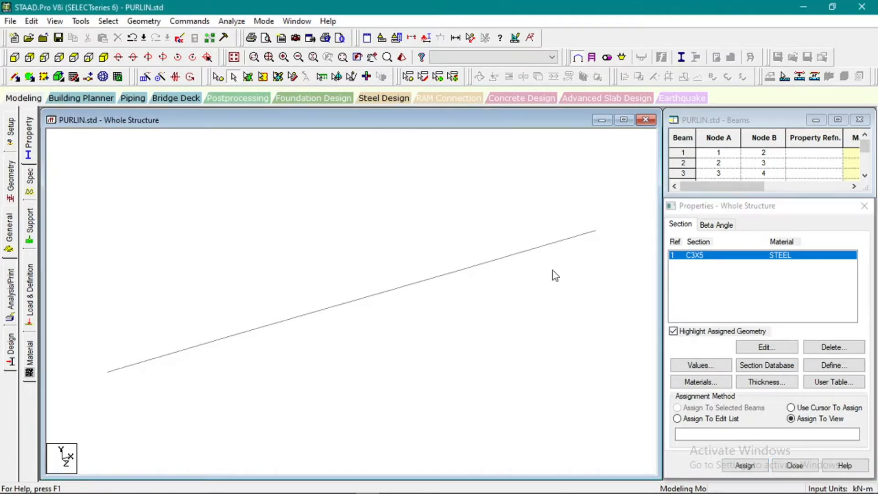
{"action": "left_click", "coordinate": [554, 244]}
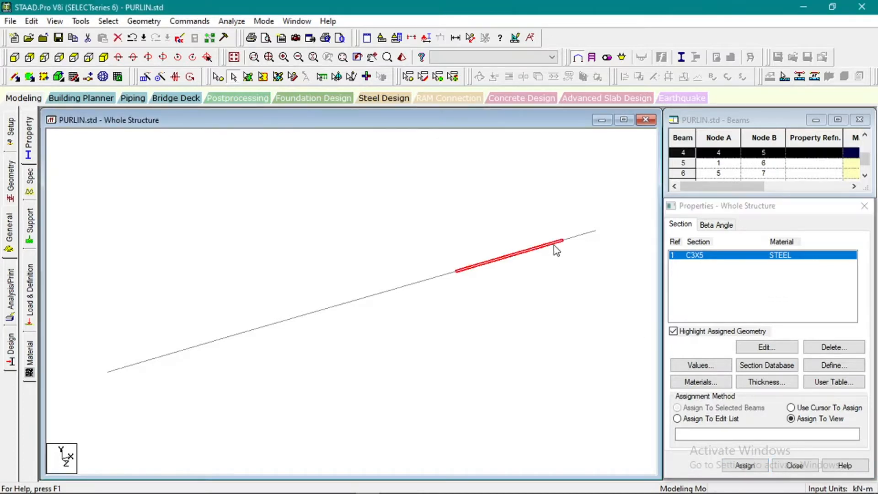
{"action": "left_click", "coordinate": [438, 279], "text": "ctrl"}
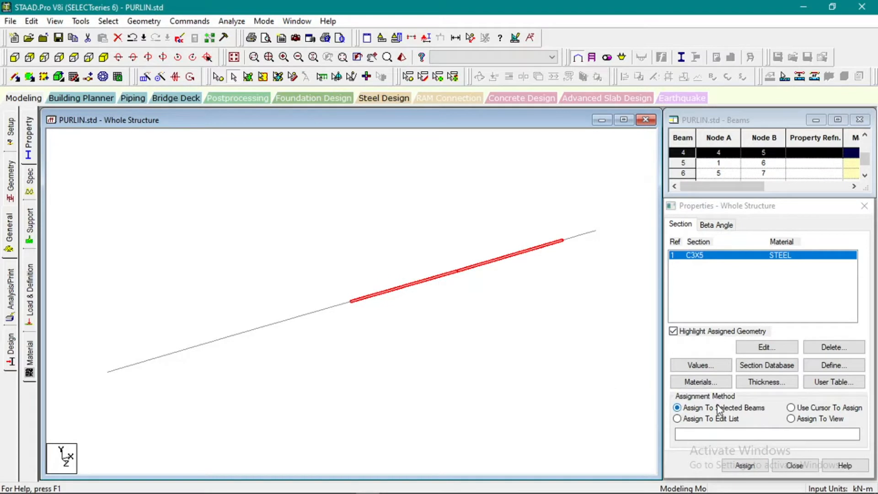
{"action": "left_click", "coordinate": [486, 305]}
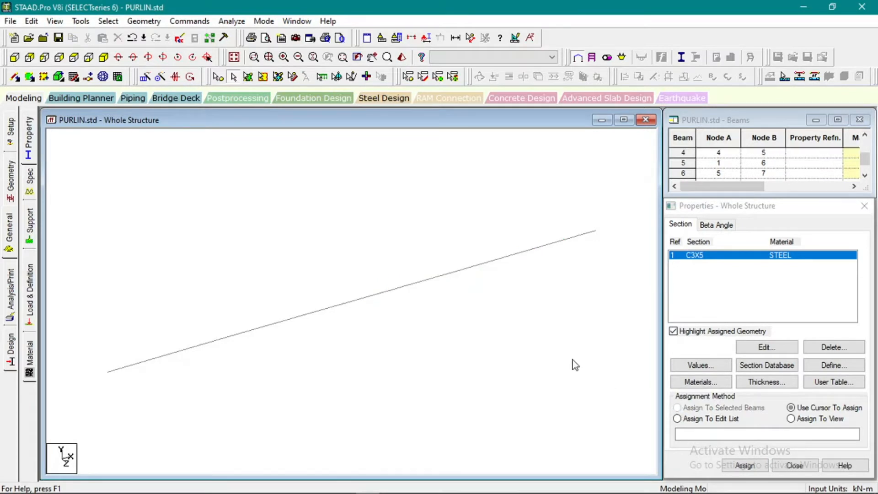
Step: Try the Assign To Edit List and Use Cursor To Assign methods for C3X5 on the purlin
{"action": "left_click", "coordinate": [689, 420]}
{"action": "left_click", "coordinate": [693, 432]}
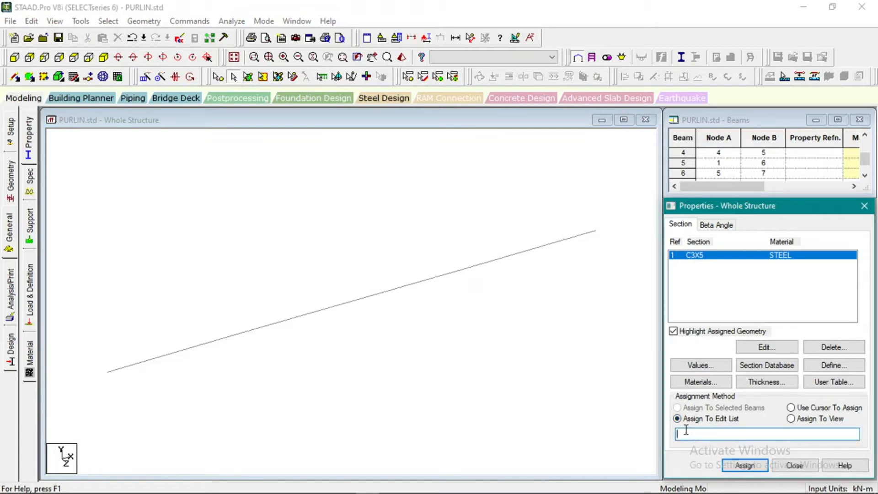
{"action": "left_click", "coordinate": [460, 289]}
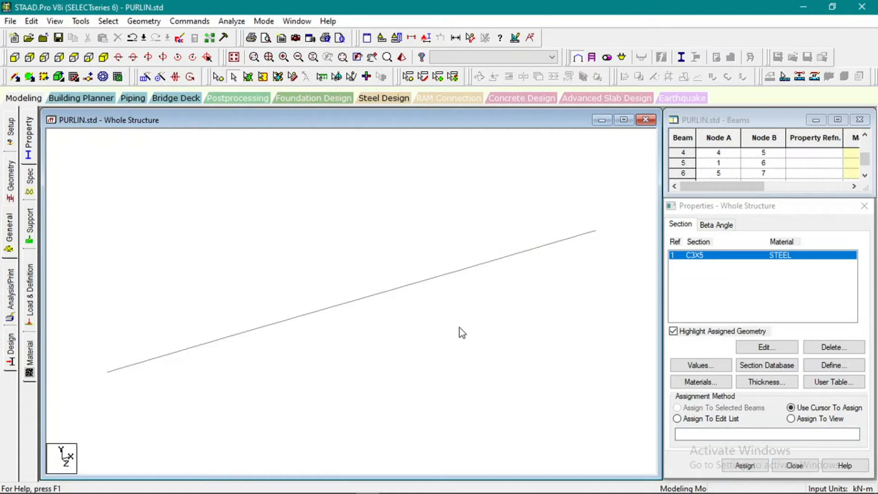
{"action": "key", "text": "shift+b"}
{"action": "key", "text": "shift+n"}
{"action": "key", "text": "shift+n"}
{"action": "left_click", "coordinate": [808, 413]}
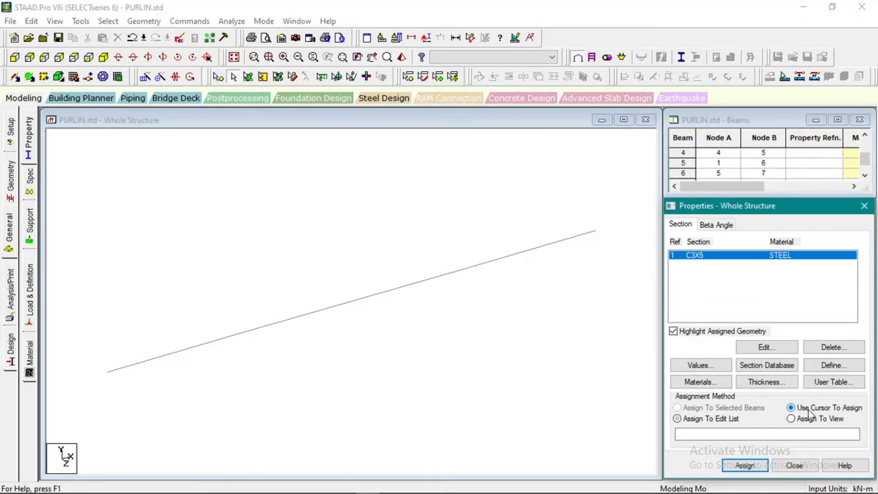
{"action": "left_click", "coordinate": [745, 465]}
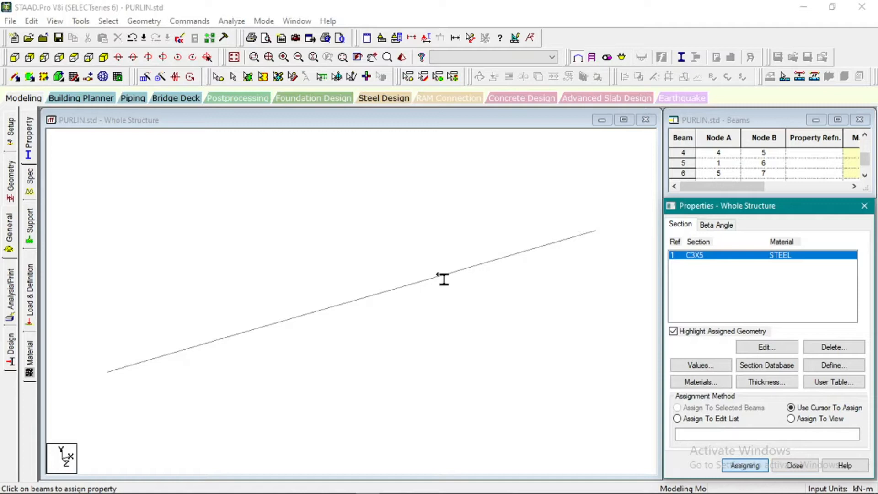
Step: Assign the C3X5 section to all purlin beams with the Assign To View method and clear the selection
{"action": "left_click", "coordinate": [791, 419]}
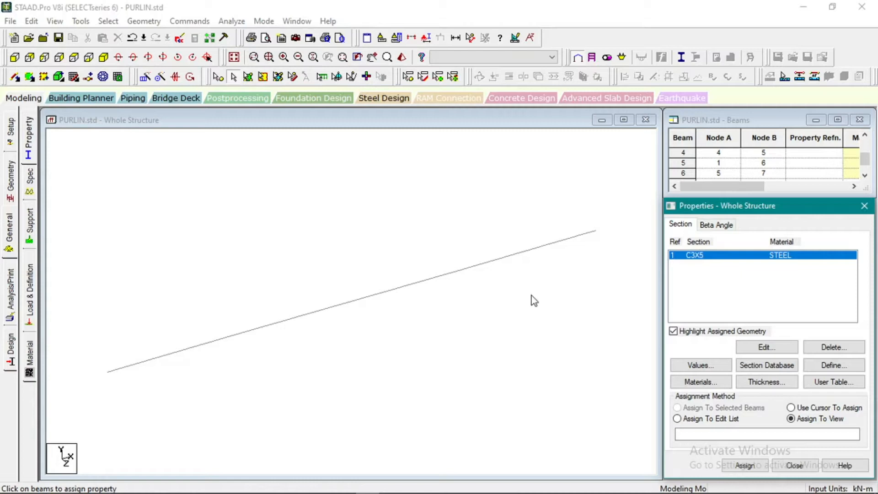
{"action": "left_click", "coordinate": [233, 57]}
{"action": "scroll", "coordinate": [407, 267], "scroll_direction": "down", "scroll_amount": 1}
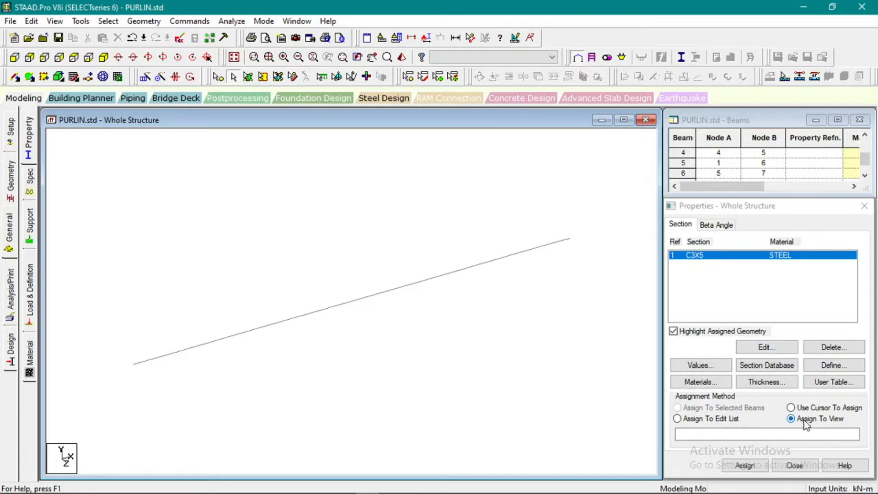
{"action": "left_click", "coordinate": [745, 465]}
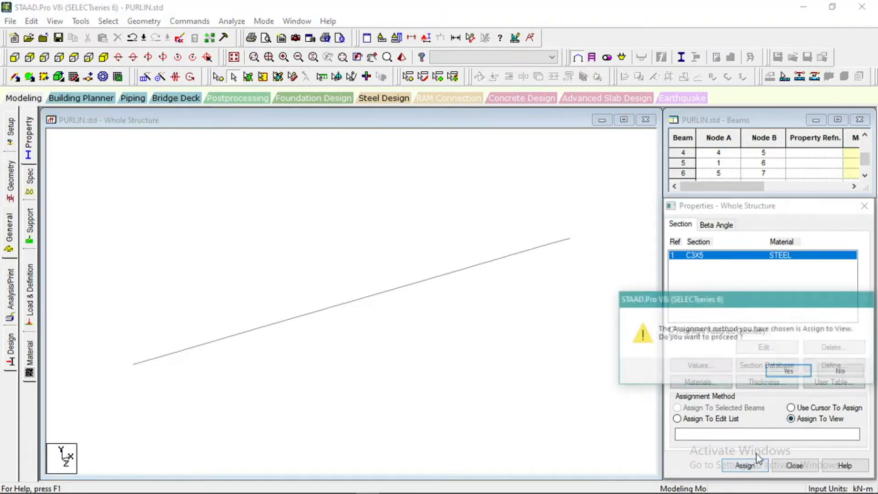
{"action": "left_click", "coordinate": [783, 376]}
{"action": "left_click", "coordinate": [409, 306]}
Step: Select all six purlin beams and open them in a maximized 3D rendered view
{"action": "left_click_drag", "start_coordinate": [104, 214], "coordinate": [619, 396]}
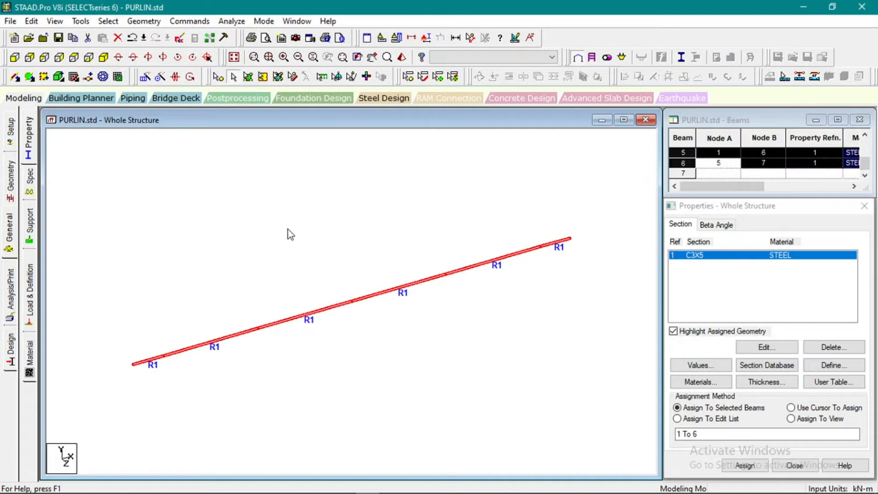
{"action": "left_click", "coordinate": [401, 57]}
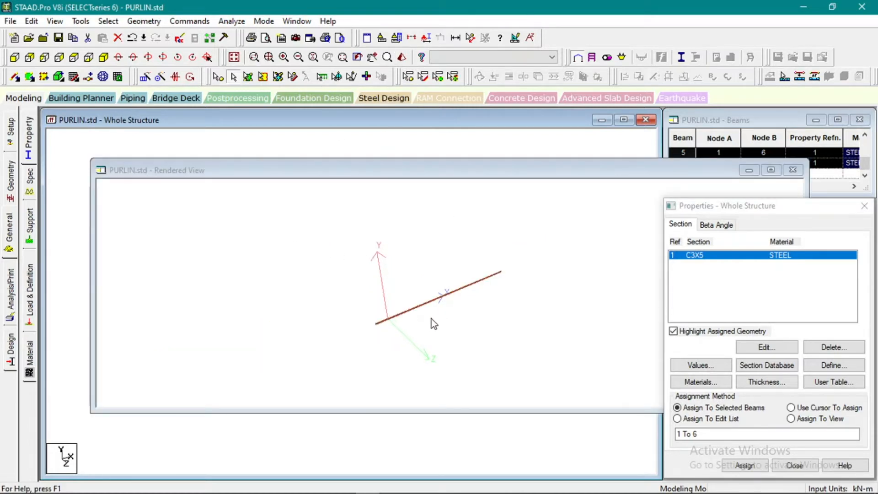
{"action": "left_click", "coordinate": [771, 171]}
{"action": "left_click_drag", "start_coordinate": [320, 368], "coordinate": [562, 225]}
{"action": "middle_click_drag", "start_coordinate": [562, 225], "coordinate": [471, 213]}
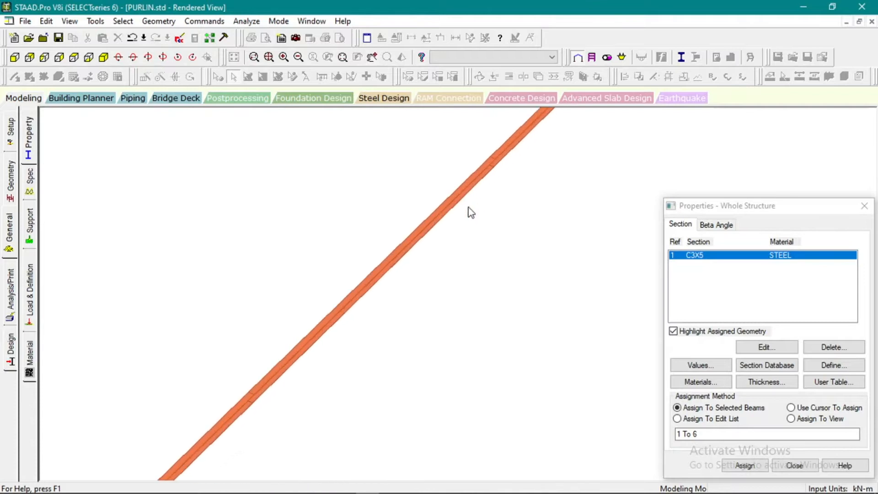
Step: Examine the rendered channel's orientation along the purlin, especially where the short end beam meets its neighbour
{"action": "scroll", "coordinate": [503, 200], "scroll_direction": "down", "scroll_amount": 5}
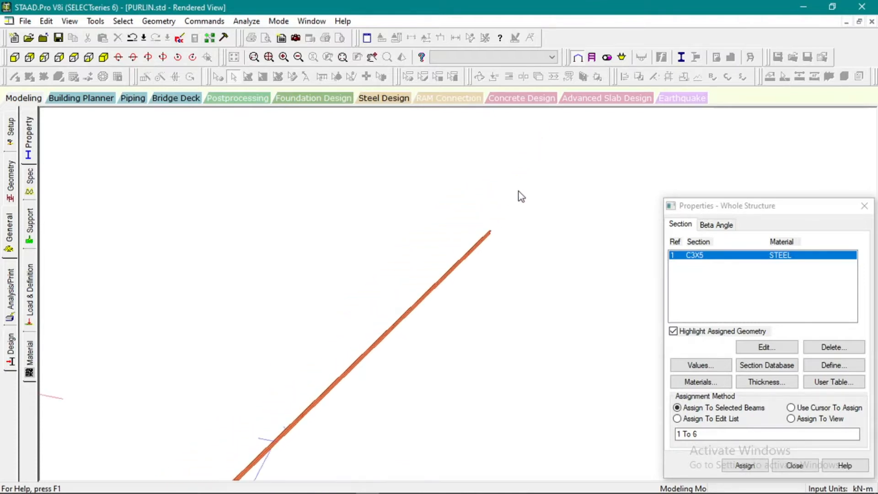
{"action": "scroll", "coordinate": [427, 280], "scroll_direction": "down", "scroll_amount": 4}
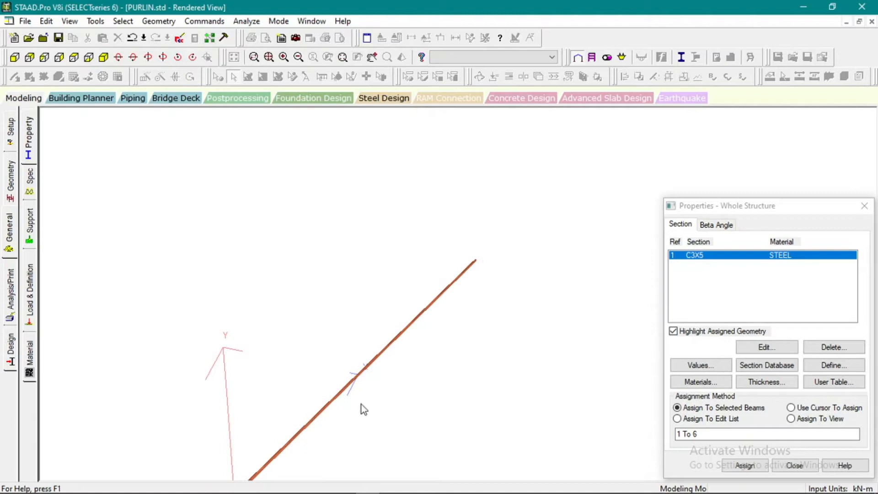
{"action": "middle_click_drag", "start_coordinate": [327, 416], "coordinate": [431, 306]}
{"action": "scroll", "coordinate": [321, 253], "scroll_direction": "up", "scroll_amount": 2}
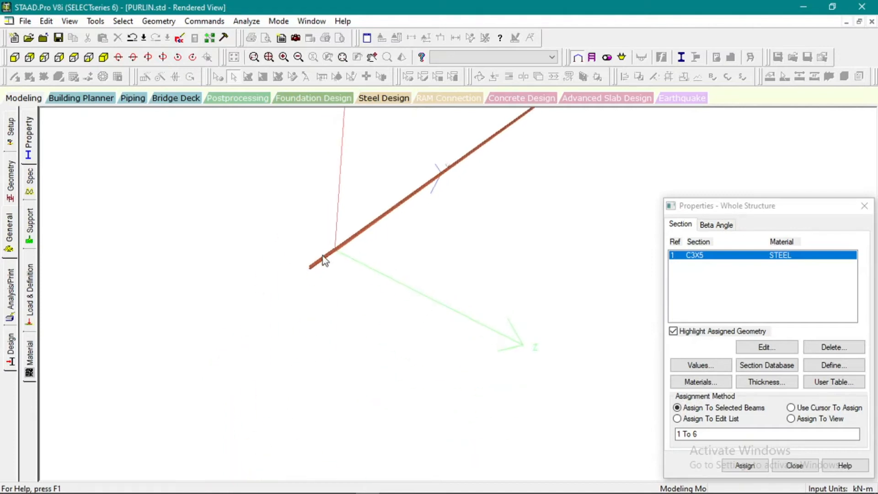
{"action": "scroll", "coordinate": [302, 242], "scroll_direction": "up", "scroll_amount": 1}
{"action": "scroll", "coordinate": [279, 249], "scroll_direction": "up", "scroll_amount": 2}
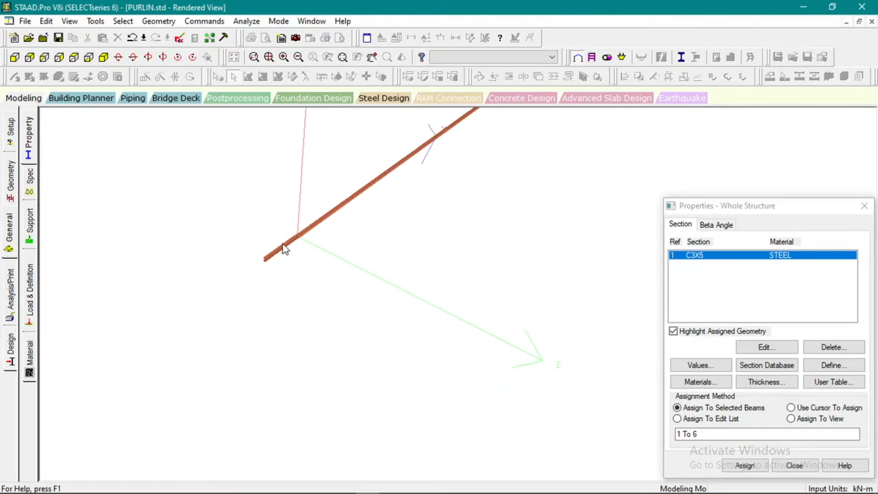
{"action": "scroll", "coordinate": [238, 235], "scroll_direction": "up", "scroll_amount": 4}
{"action": "middle_click_drag", "start_coordinate": [126, 205], "coordinate": [200, 256]}
{"action": "scroll", "coordinate": [323, 286], "scroll_direction": "down", "scroll_amount": 2}
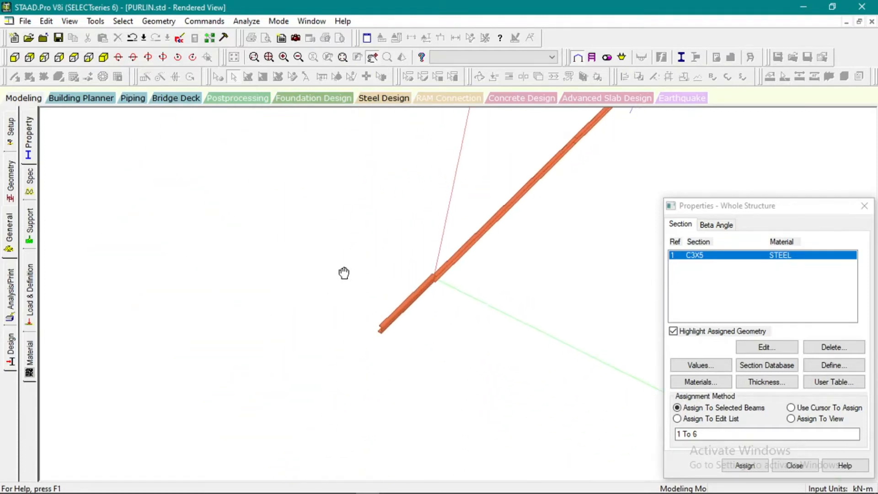
{"action": "scroll", "coordinate": [406, 295], "scroll_direction": "up", "scroll_amount": 2}
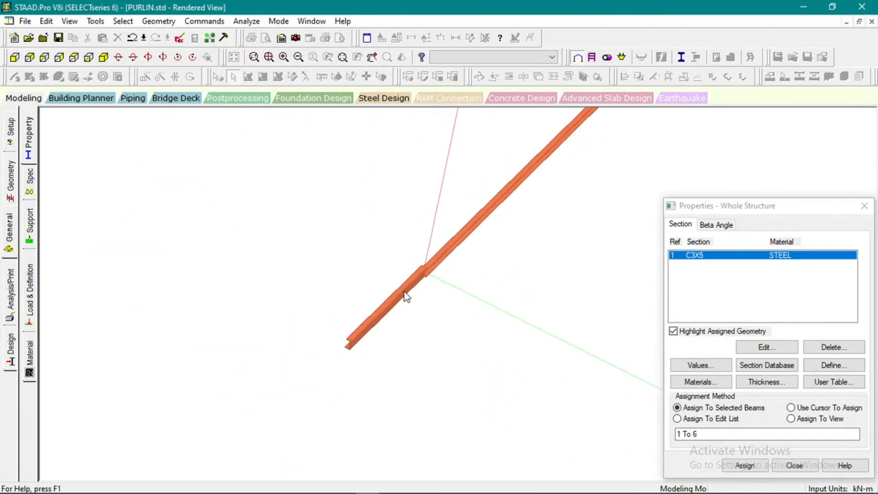
{"action": "scroll", "coordinate": [405, 292], "scroll_direction": "up", "scroll_amount": 2}
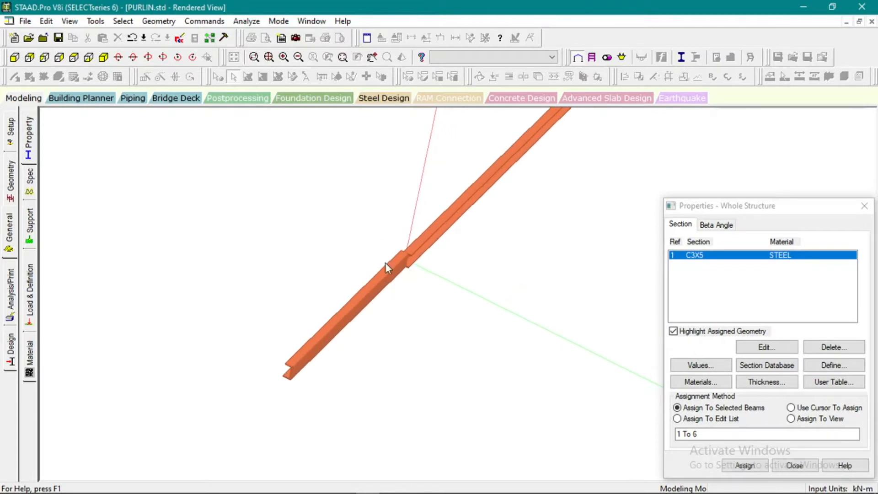
Step: Return to the whole-structure section properties and display the beam orientation axes to compare the end beam with its neighbours
{"action": "left_click", "coordinate": [11, 177]}
{"action": "left_click", "coordinate": [29, 134]}
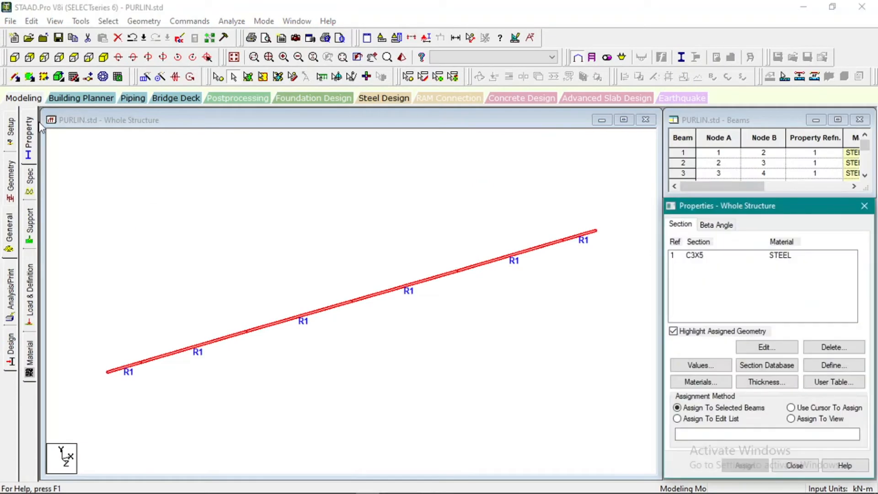
{"action": "left_click", "coordinate": [314, 284]}
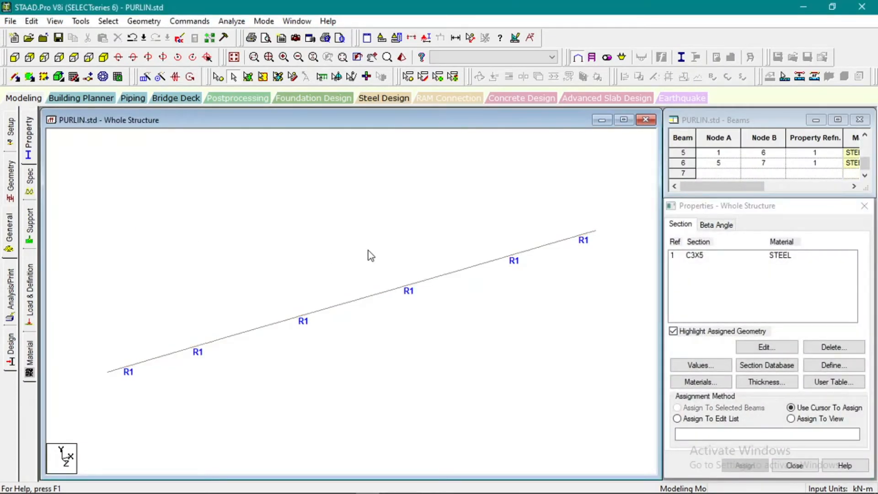
{"action": "key", "text": "shift+o"}
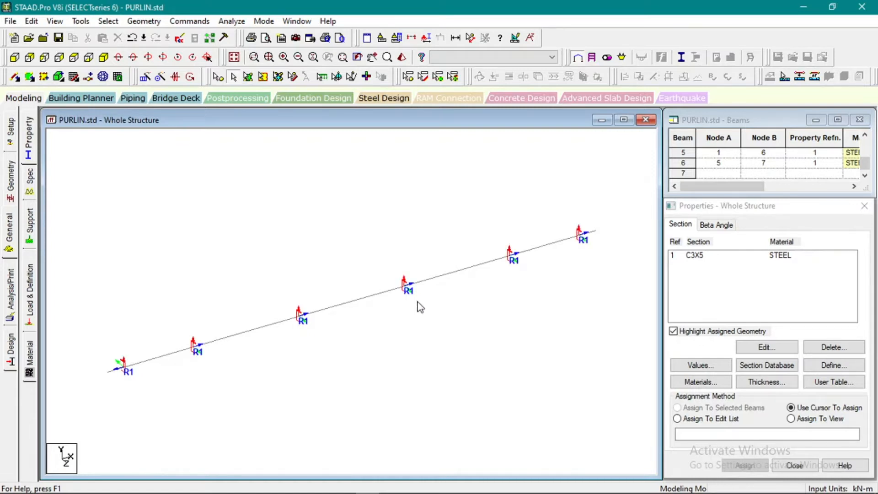
{"action": "scroll", "coordinate": [429, 306], "scroll_direction": "down", "scroll_amount": 2}
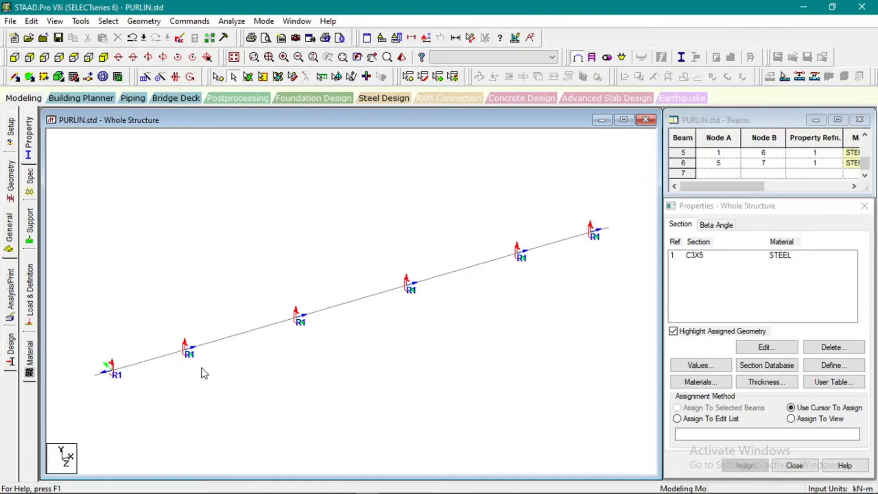
{"action": "scroll", "coordinate": [202, 371], "scroll_direction": "up", "scroll_amount": 2}
{"action": "scroll", "coordinate": [211, 361], "scroll_direction": "up", "scroll_amount": 2}
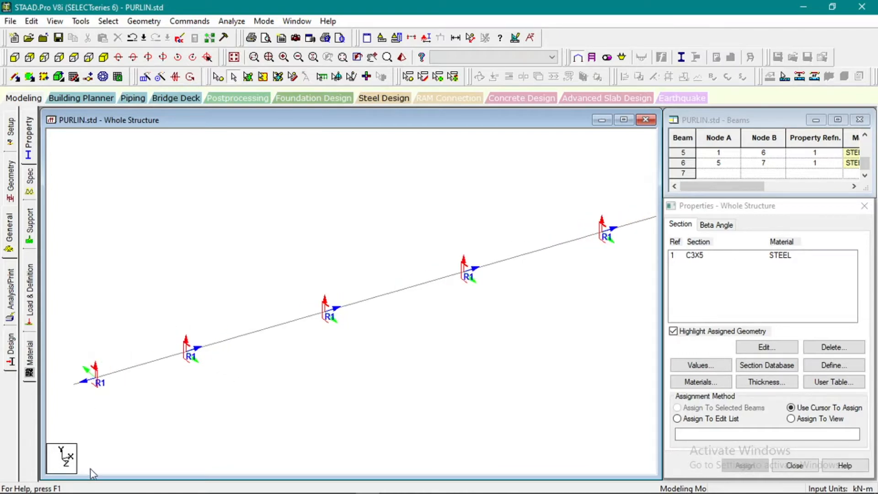
{"action": "left_click", "coordinate": [231, 339]}
{"action": "left_click", "coordinate": [159, 322]}
{"action": "left_click_drag", "start_coordinate": [160, 323], "coordinate": [229, 364]}
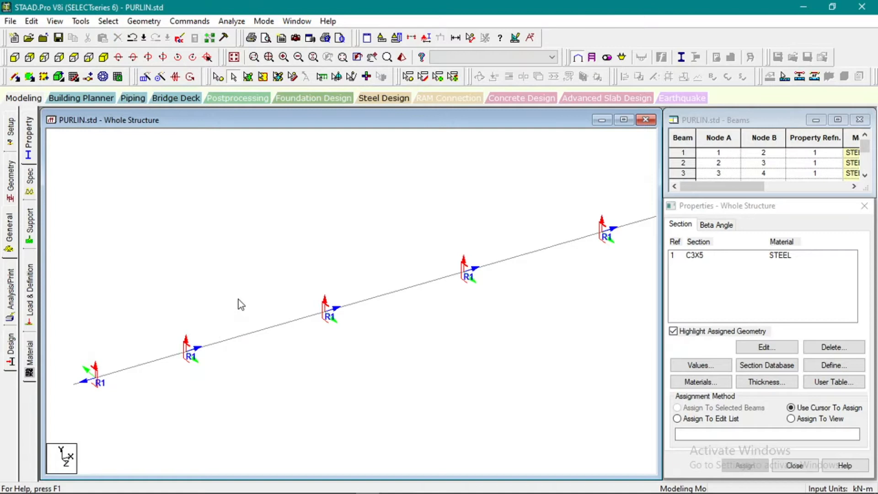
{"action": "scroll", "coordinate": [239, 290], "scroll_direction": "down", "scroll_amount": 2}
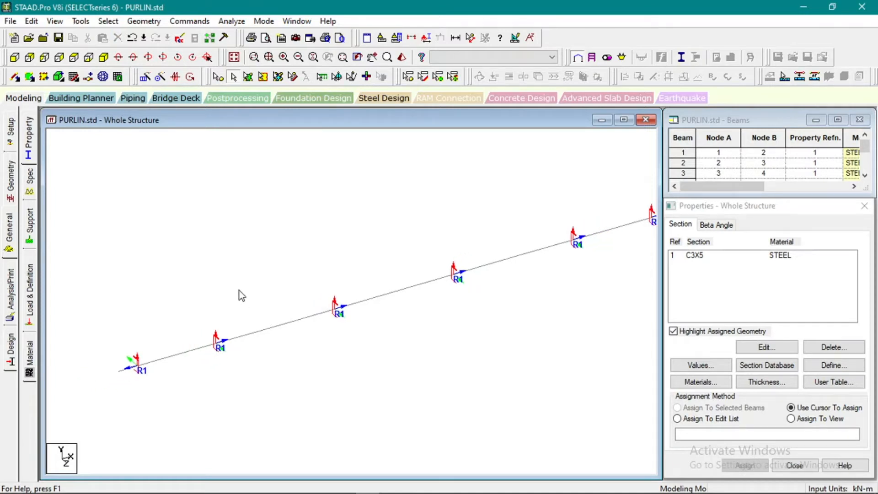
Step: Show the beam numbers beside the R1 labels and examine beam 5's orientation against beams 1 to 6
{"action": "key", "text": "shift+b"}
{"action": "key", "text": "shift+b"}
{"action": "key", "text": "shift+b"}
{"action": "key", "text": "shift+b"}
{"action": "key", "text": "shift+b"}
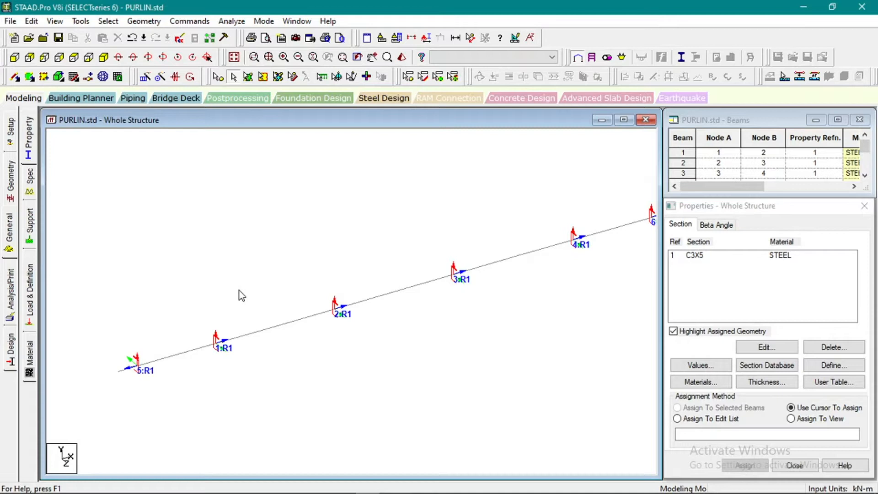
{"action": "key", "text": "shift+b"}
{"action": "key", "text": "shift+b"}
{"action": "scroll", "coordinate": [240, 290], "scroll_direction": "down", "scroll_amount": 1}
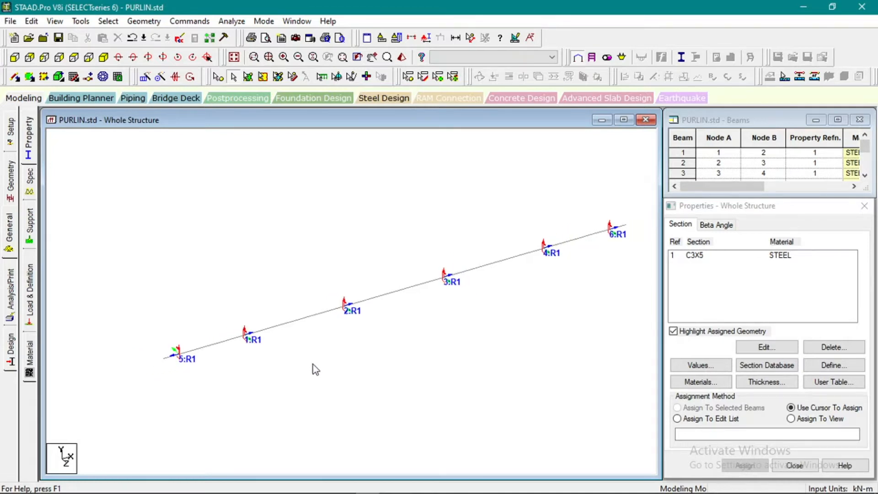
{"action": "scroll", "coordinate": [275, 350], "scroll_direction": "up", "scroll_amount": 2}
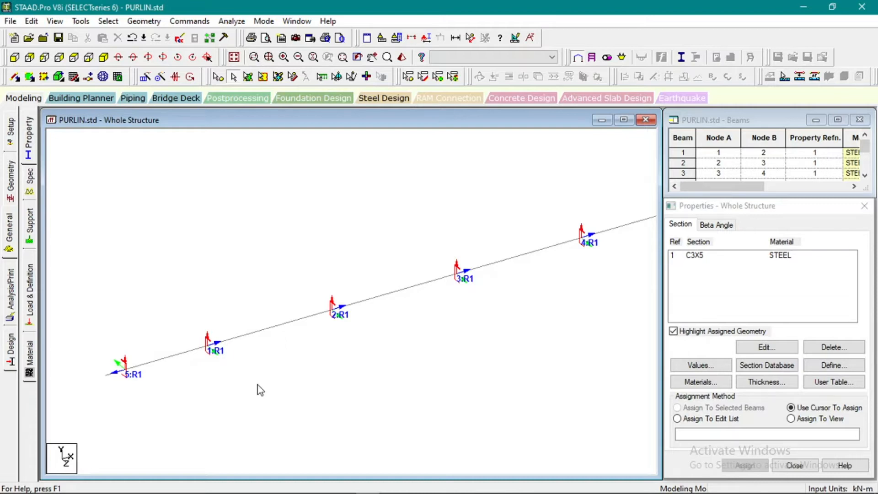
{"action": "scroll", "coordinate": [123, 348], "scroll_direction": "down", "scroll_amount": 2}
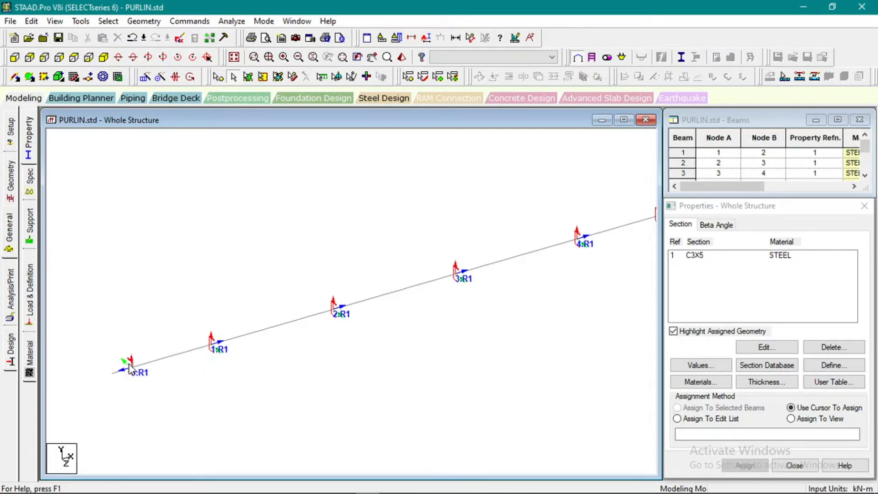
Step: Choose the C3X5 section, select beam 1, and hide the beam numbers and orientation axes
{"action": "left_click", "coordinate": [693, 258]}
{"action": "left_click", "coordinate": [304, 342]}
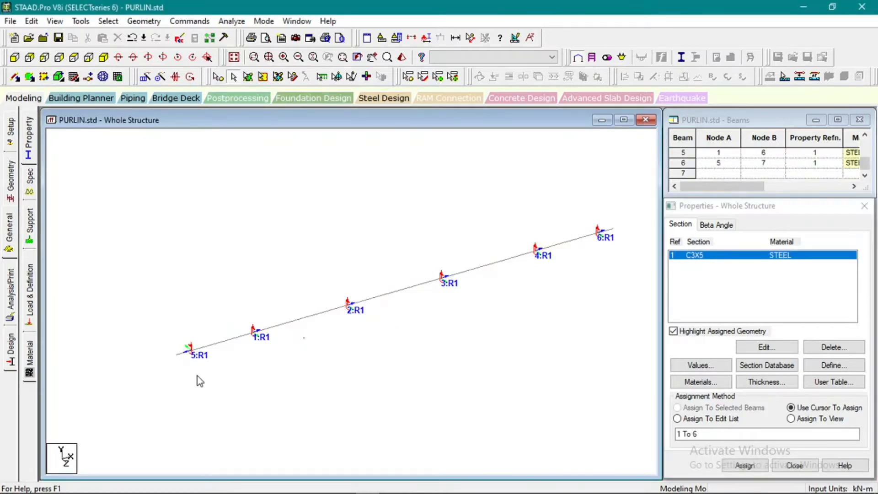
{"action": "scroll", "coordinate": [186, 356], "scroll_direction": "up", "scroll_amount": 2}
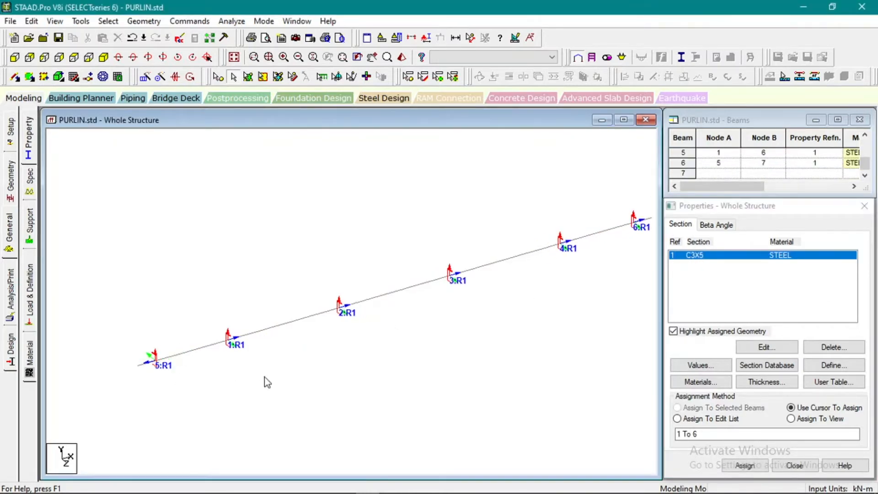
{"action": "left_click", "coordinate": [694, 225]}
{"action": "left_click", "coordinate": [188, 350]}
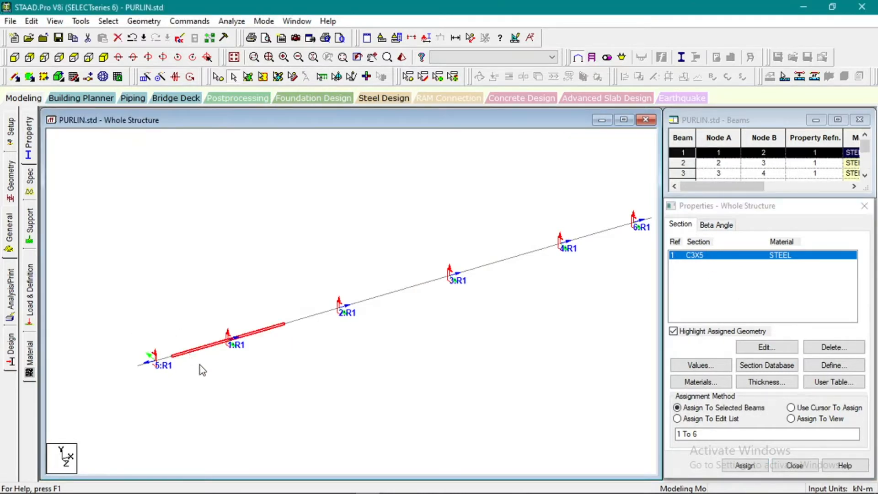
{"action": "key", "text": "shift+n"}
{"action": "key", "text": "shift+n"}
{"action": "key", "text": "shift+b"}
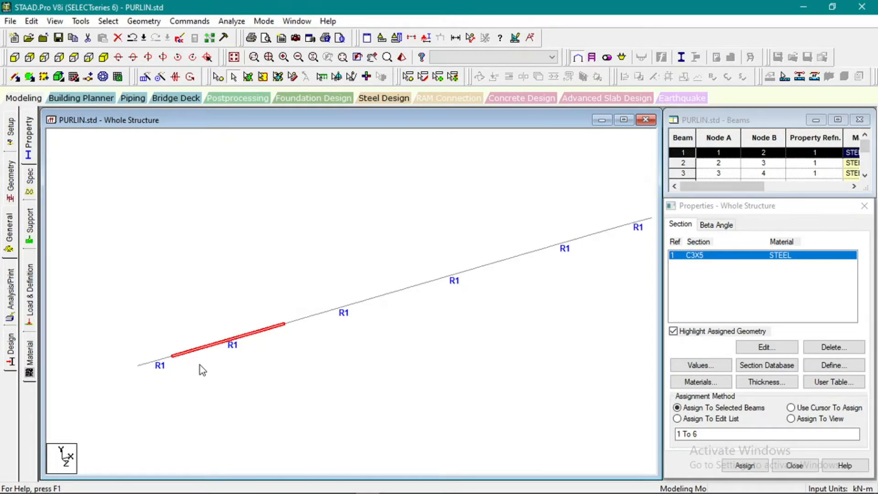
Step: Select beam 5 and the adjacent beam 1, and show only these two in a 3D rendered view
{"action": "left_click", "coordinate": [158, 364]}
{"action": "left_click", "coordinate": [201, 347], "text": "ctrl"}
{"action": "left_click", "coordinate": [252, 368]}
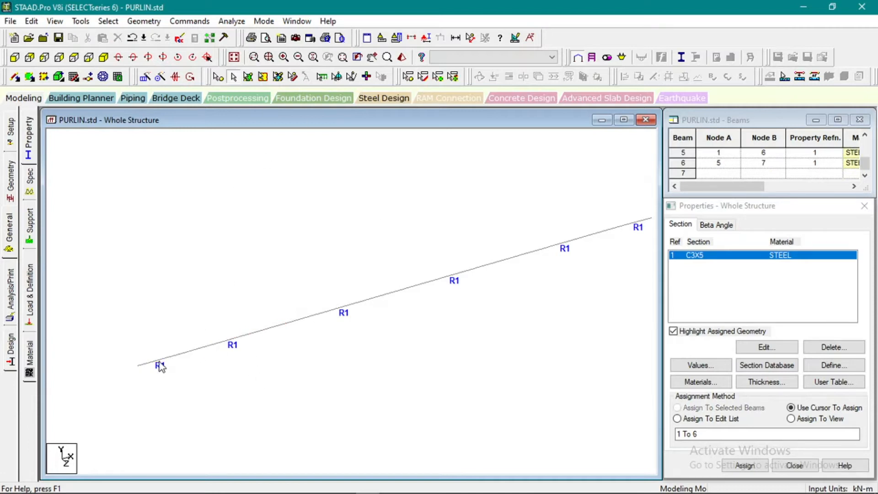
{"action": "left_click", "coordinate": [161, 364]}
{"action": "left_click", "coordinate": [196, 351], "text": "ctrl"}
{"action": "left_click", "coordinate": [407, 77]}
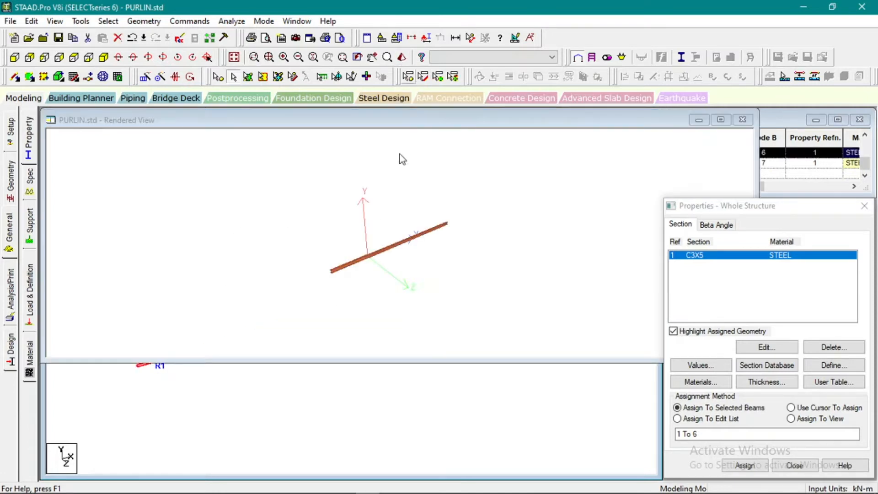
{"action": "scroll", "coordinate": [380, 286], "scroll_direction": "up", "scroll_amount": 8}
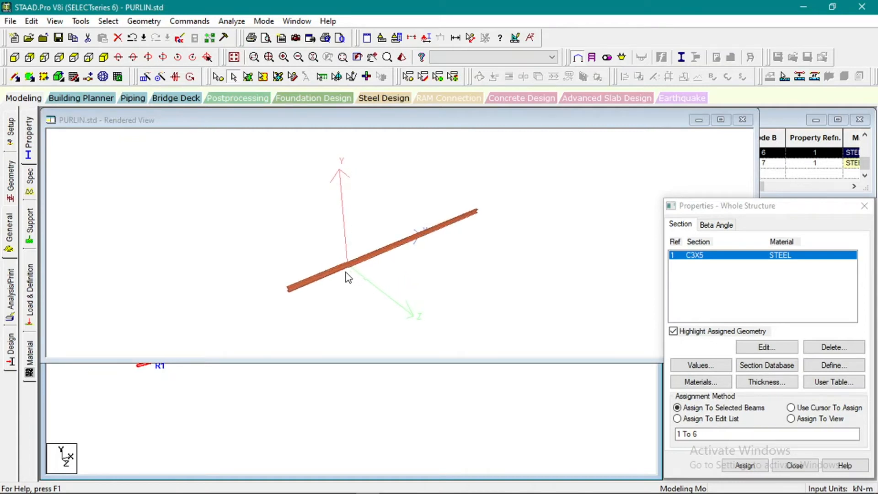
Step: Examine the channel ends of beams 5 and 1 in the rendered view and close it
{"action": "left_click_drag", "start_coordinate": [288, 293], "coordinate": [288, 320]}
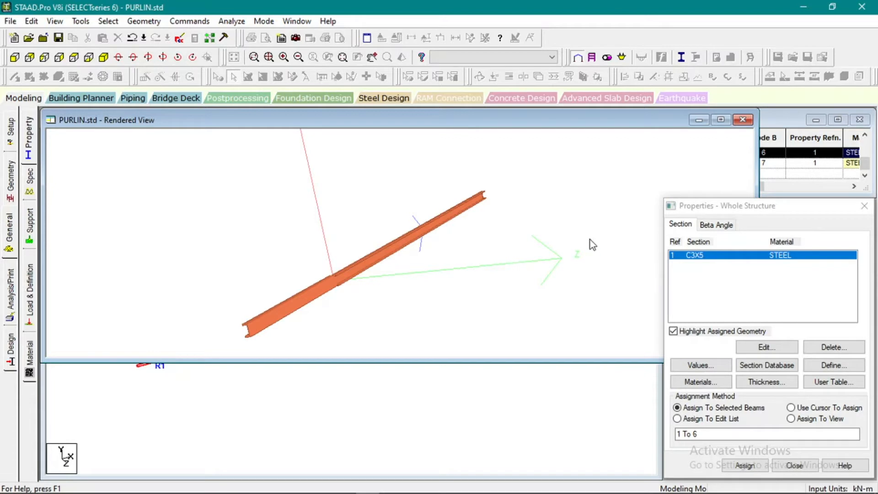
{"action": "left_click", "coordinate": [742, 120]}
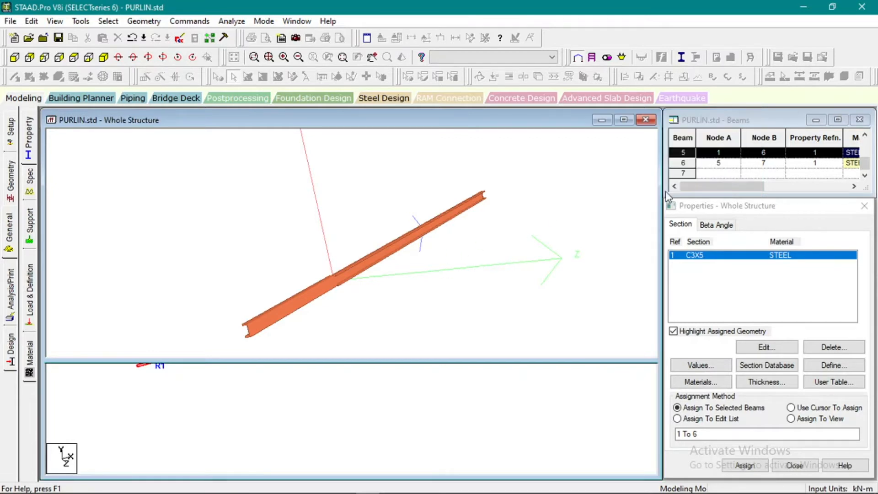
Step: Create a beta angle of 180 degrees in the whole-structure properties
{"action": "left_click", "coordinate": [704, 225]}
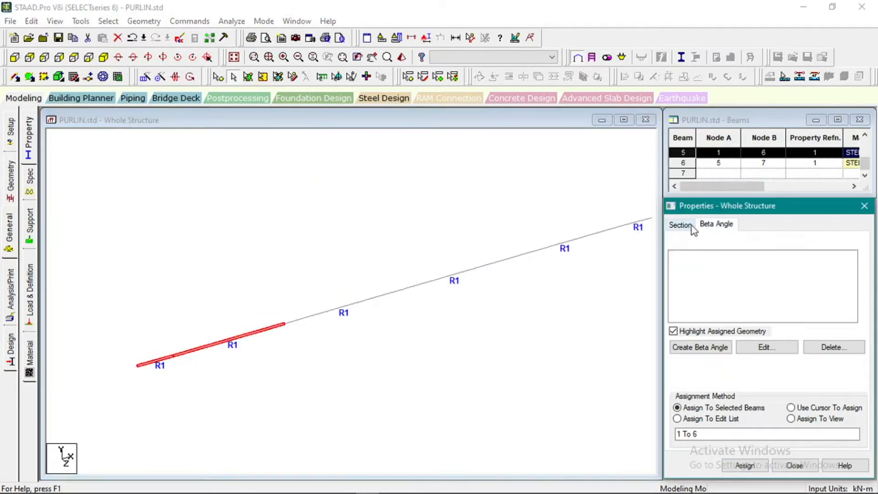
{"action": "left_click", "coordinate": [682, 224]}
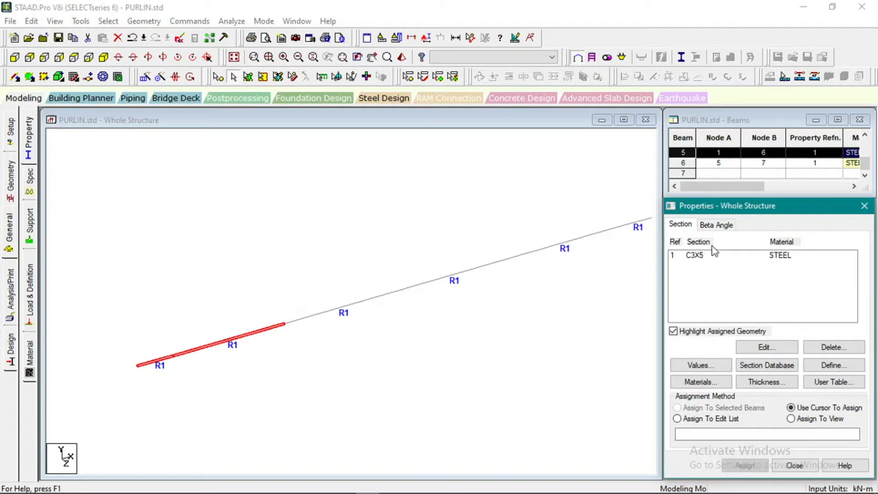
{"action": "left_click", "coordinate": [716, 224]}
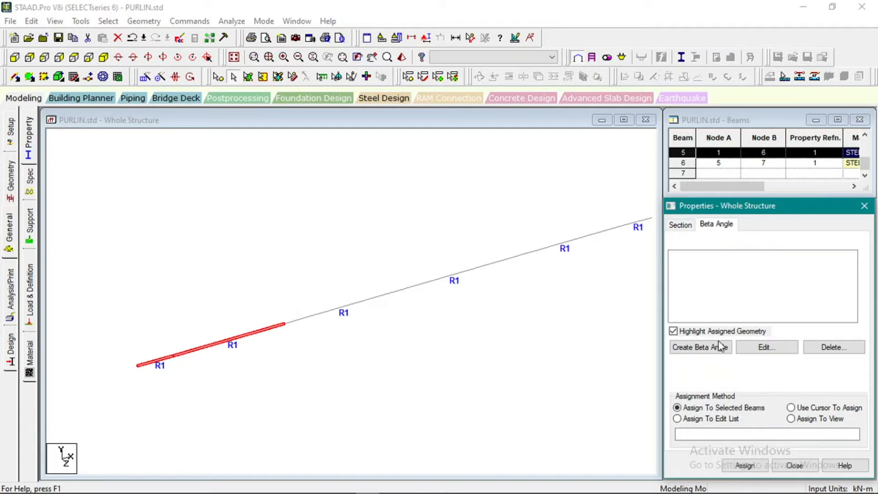
{"action": "left_click", "coordinate": [703, 348]}
{"action": "double_click", "coordinate": [789, 297]}
{"action": "type", "text": "180"}
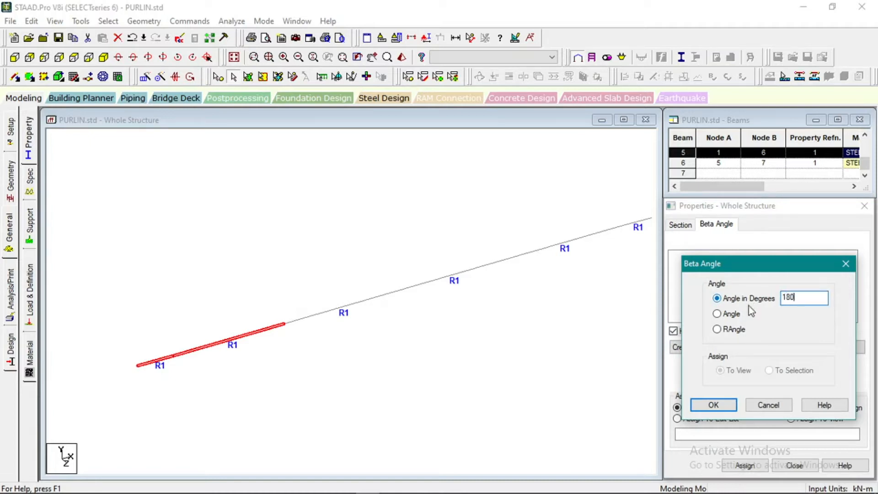
{"action": "left_click", "coordinate": [713, 405]}
Step: Assign the Beta 180 rotation to end beam 5 with the cursor
{"action": "left_click", "coordinate": [696, 256]}
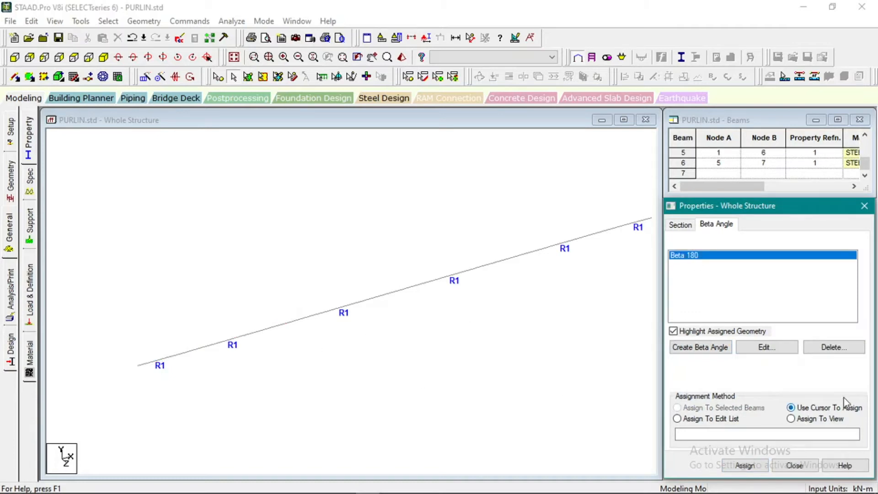
{"action": "left_click", "coordinate": [745, 465]}
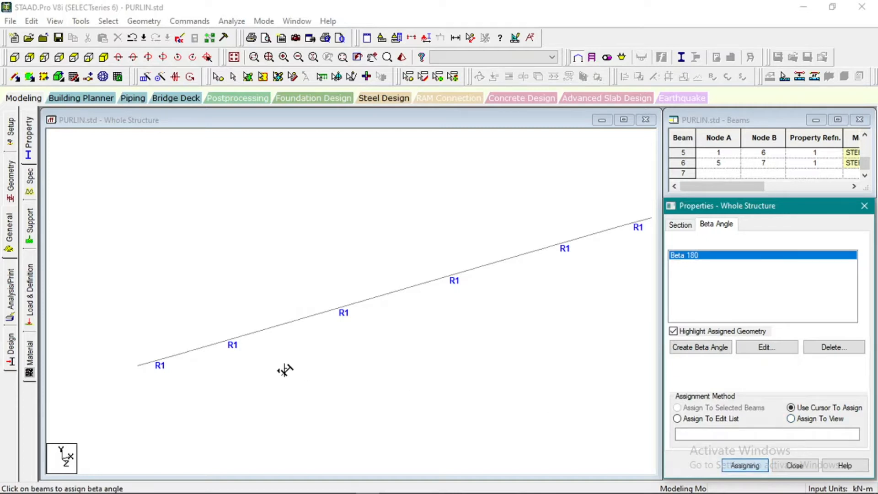
{"action": "left_click", "coordinate": [180, 355]}
{"action": "key", "text": "Escape"}
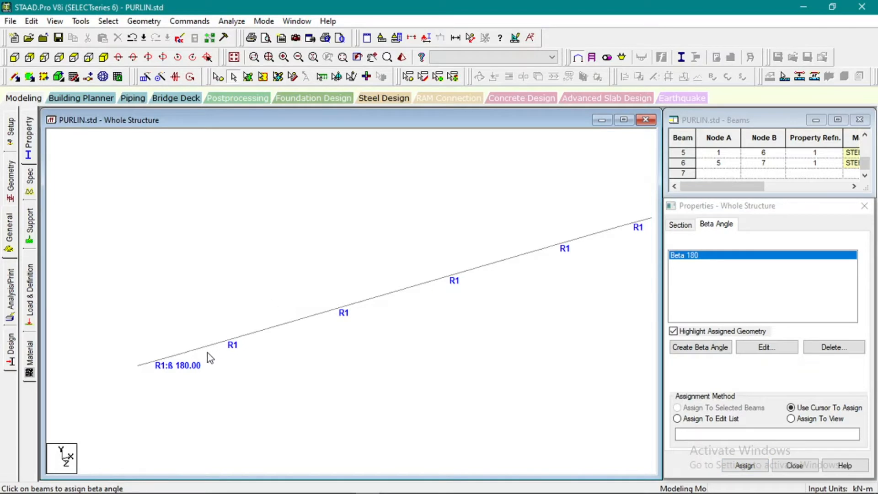
Step: Render beam 5 with adjacent beam 1 in 3D, compare their channel orientations, and return to the whole structure
{"action": "left_click", "coordinate": [189, 351]}
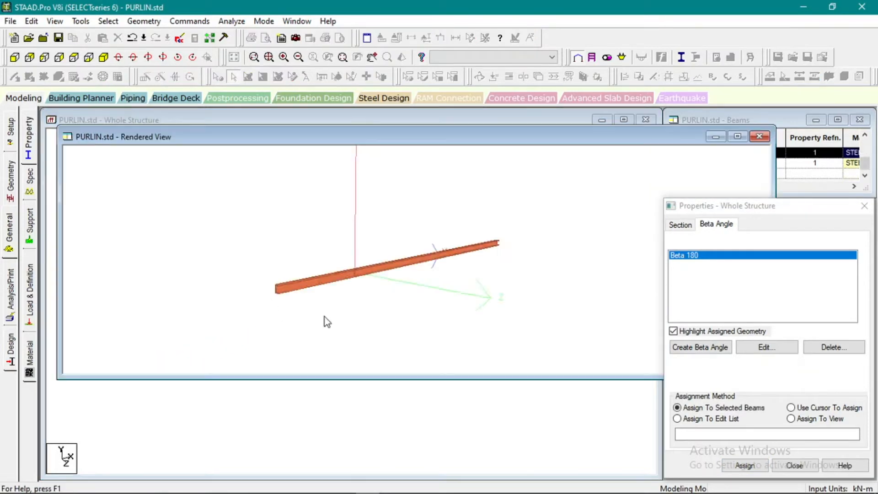
{"action": "left_click_drag", "start_coordinate": [324, 315], "coordinate": [453, 305]}
{"action": "left_click_drag", "start_coordinate": [381, 284], "coordinate": [406, 304]}
{"action": "scroll", "coordinate": [380, 259], "scroll_direction": "up", "scroll_amount": 7}
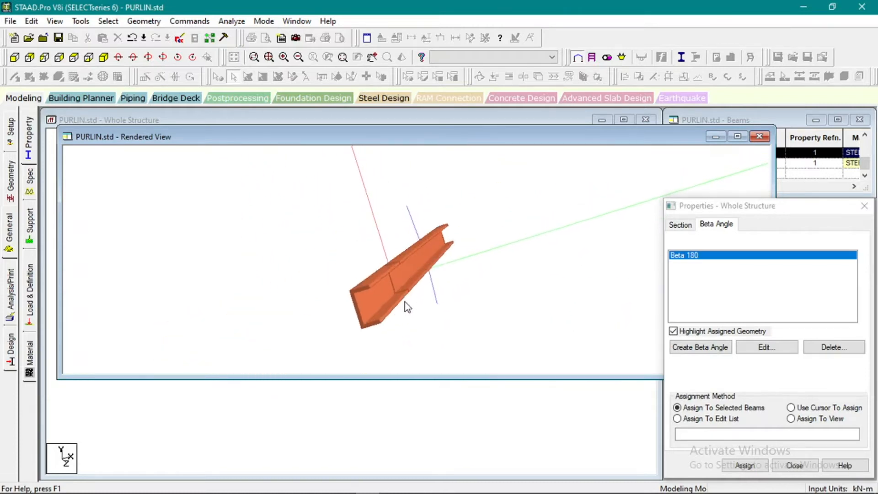
{"action": "left_click", "coordinate": [759, 136]}
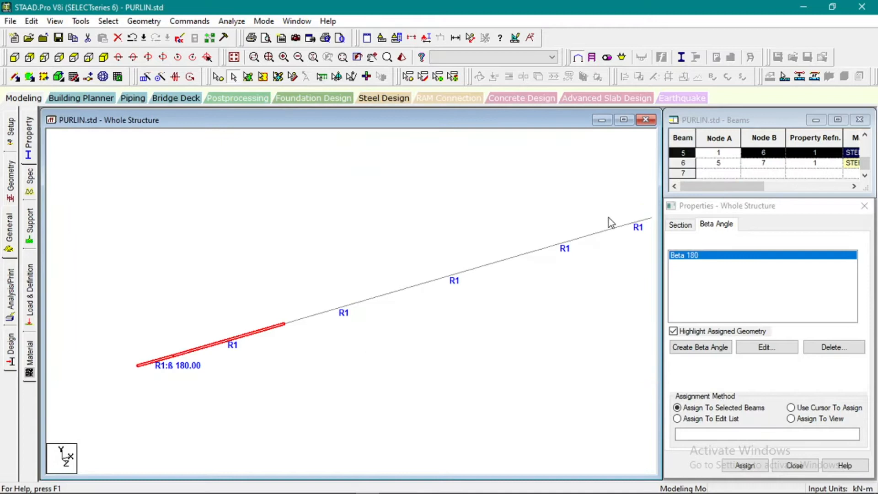
{"action": "left_click", "coordinate": [557, 191]}
{"action": "scroll", "coordinate": [464, 233], "scroll_direction": "down", "scroll_amount": 4}
{"action": "middle_click_drag", "start_coordinate": [431, 349], "coordinate": [369, 343]}
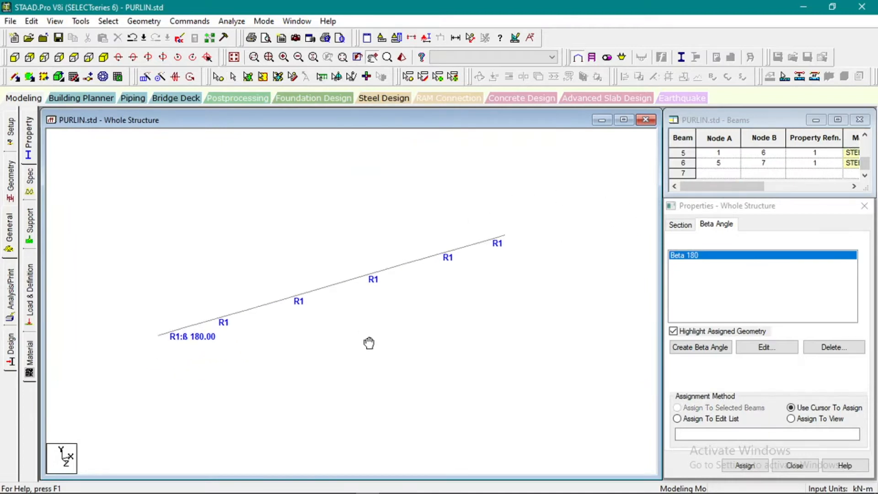
{"action": "scroll", "coordinate": [337, 300], "scroll_direction": "down", "scroll_amount": 3}
{"action": "scroll", "coordinate": [314, 290], "scroll_direction": "up", "scroll_amount": 3}
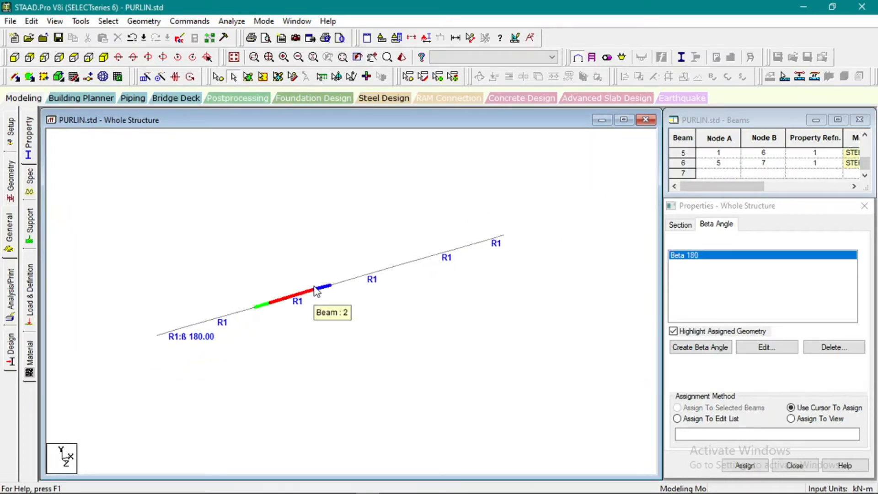
{"action": "scroll", "coordinate": [318, 290], "scroll_direction": "up", "scroll_amount": 1}
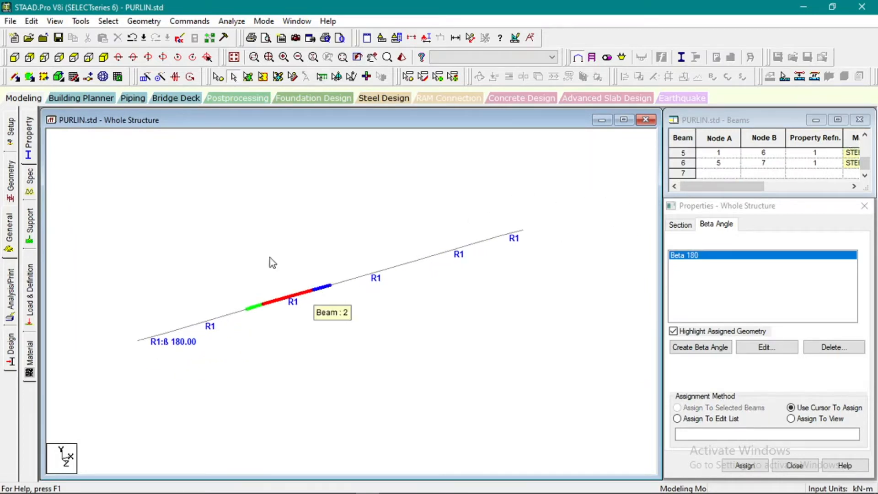
Step: Open the member specifications for the whole structure and show the node numbers along the purlin
{"action": "left_click", "coordinate": [33, 144]}
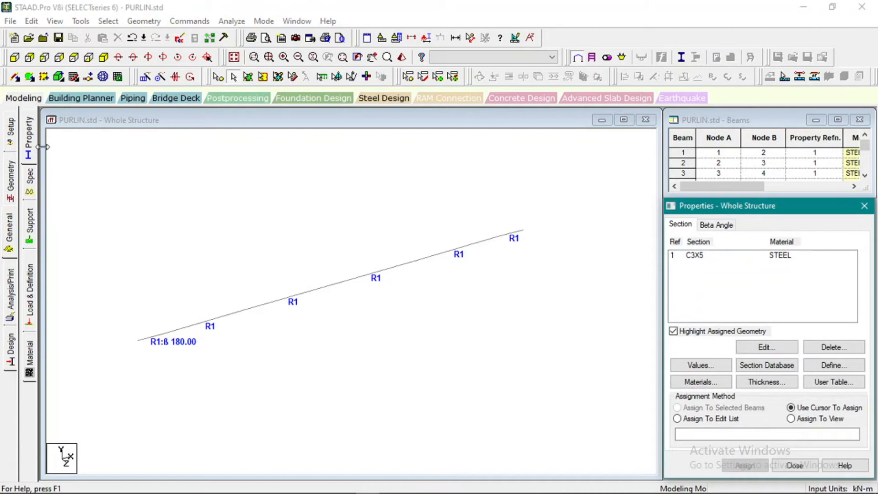
{"action": "left_click", "coordinate": [32, 178]}
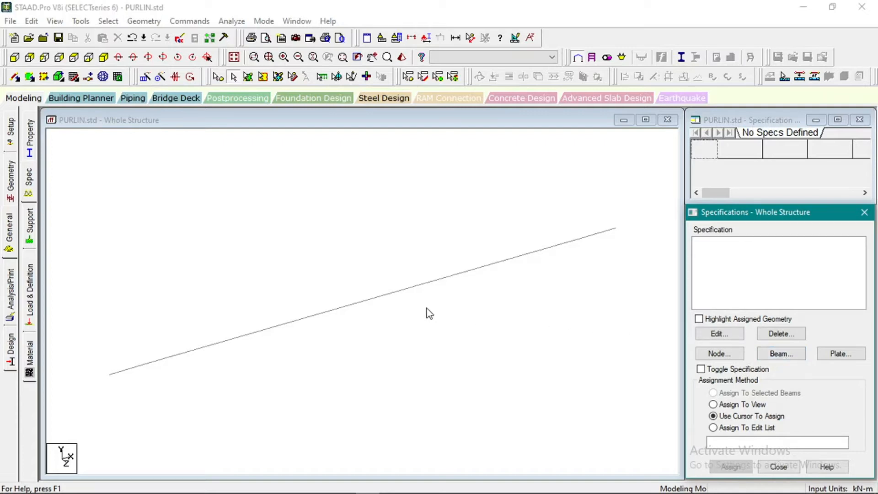
{"action": "left_click", "coordinate": [29, 186]}
{"action": "left_click", "coordinate": [29, 146]}
{"action": "left_click", "coordinate": [29, 179]}
{"action": "left_click", "coordinate": [297, 283]}
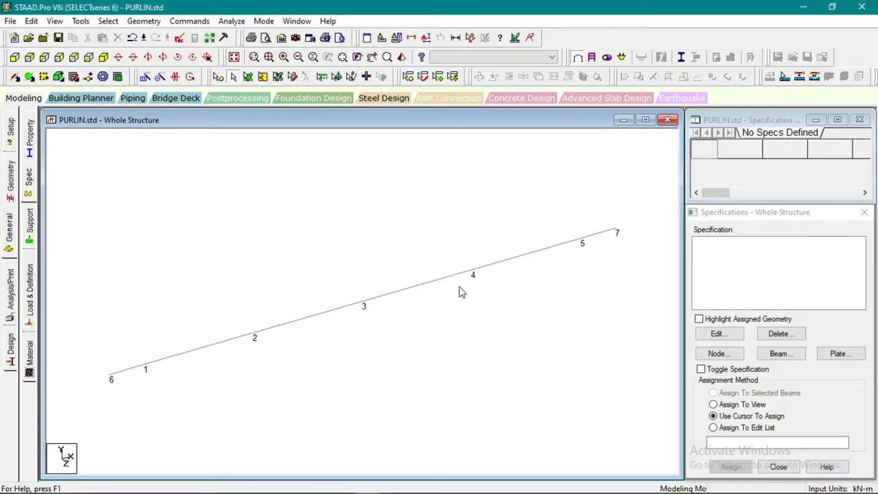
Step: Create a pinned support for the structure and choose it for assignment
{"action": "left_click", "coordinate": [30, 231]}
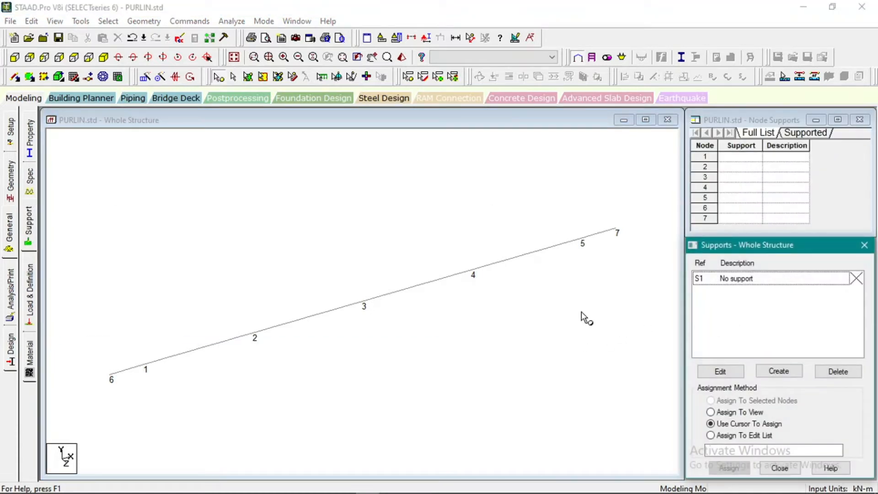
{"action": "left_click", "coordinate": [570, 318]}
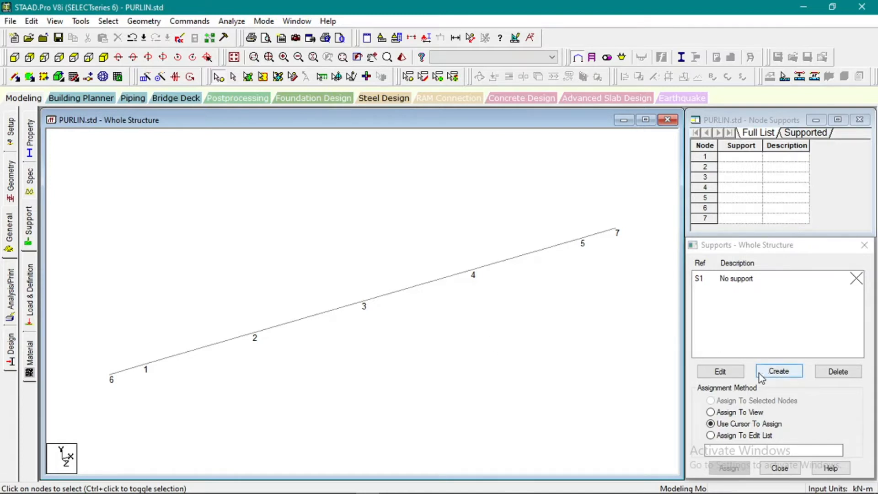
{"action": "left_click", "coordinate": [777, 371]}
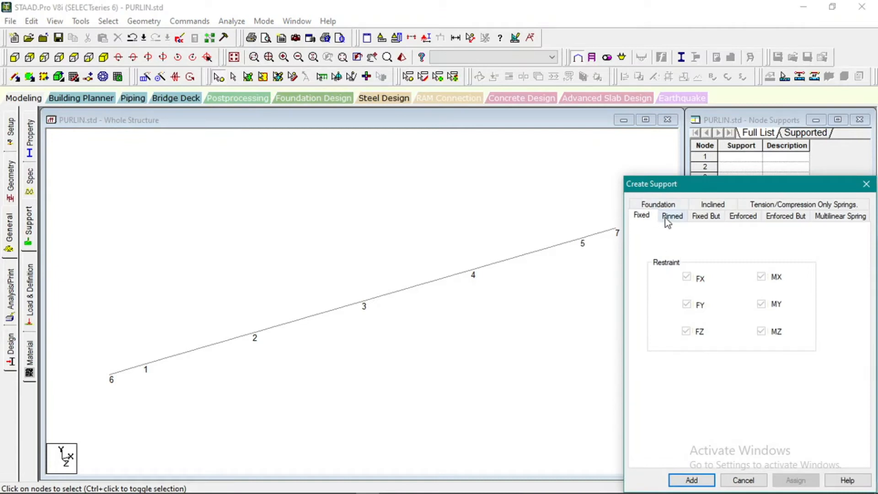
{"action": "left_click", "coordinate": [669, 217]}
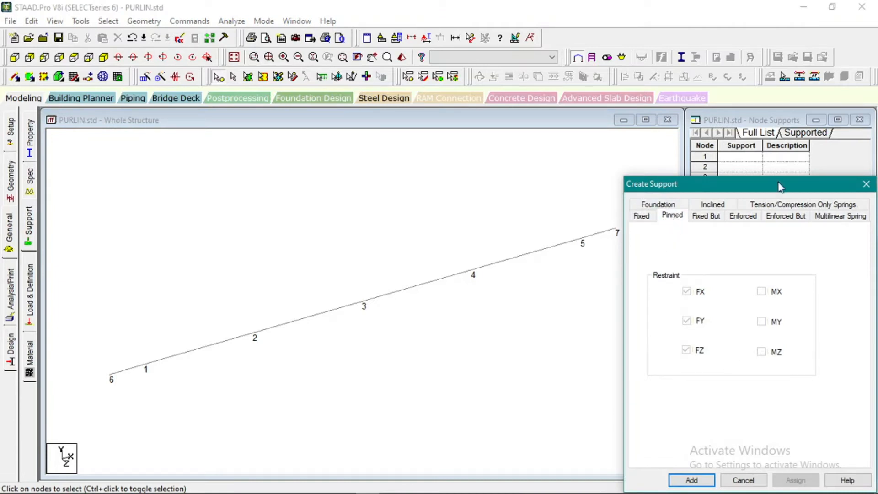
{"action": "left_click_drag", "start_coordinate": [763, 192], "coordinate": [704, 130]}
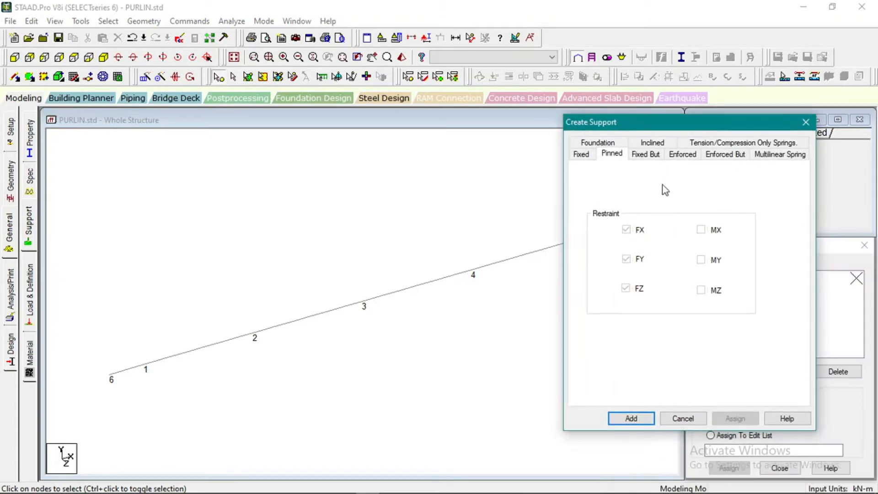
{"action": "left_click", "coordinate": [632, 418]}
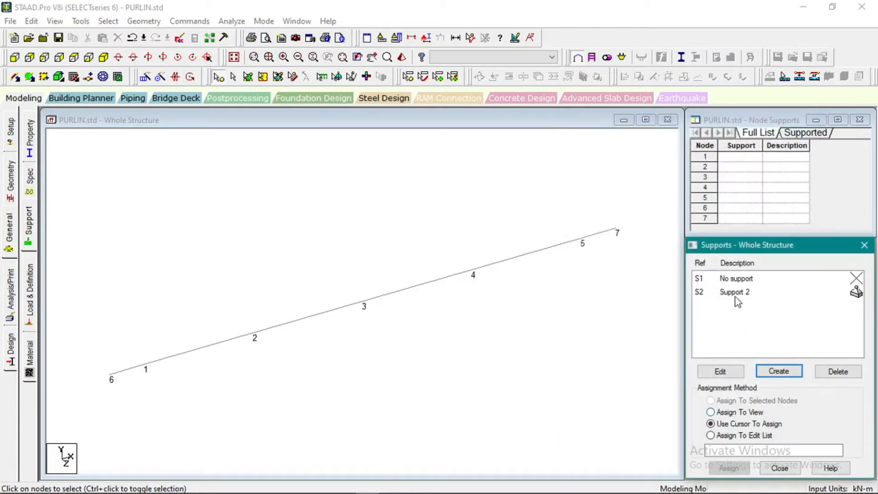
{"action": "left_click", "coordinate": [735, 295]}
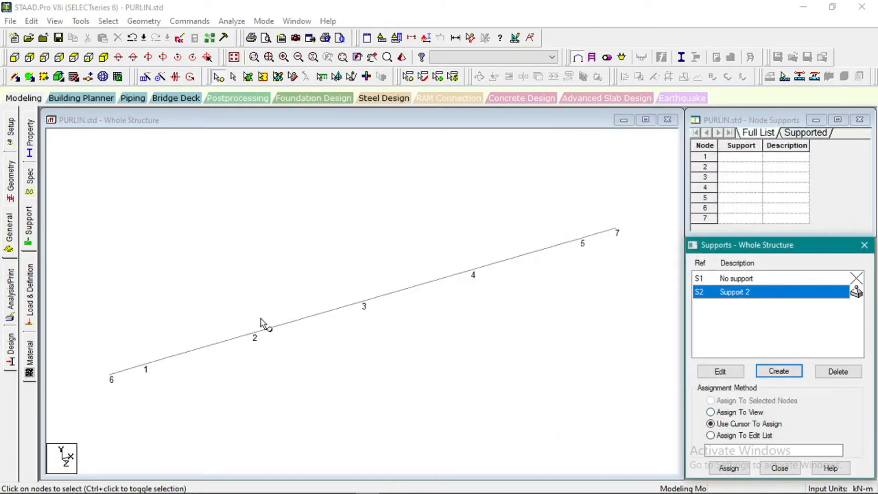
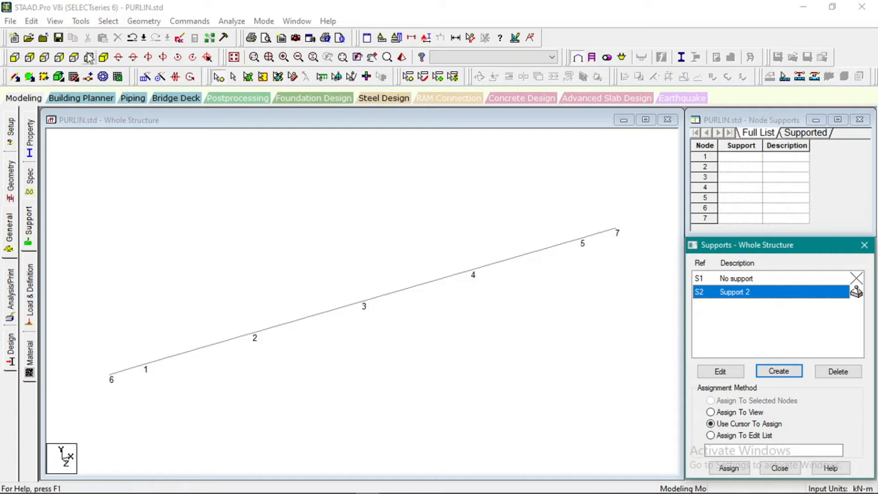
{"action": "left_click", "coordinate": [15, 58]}
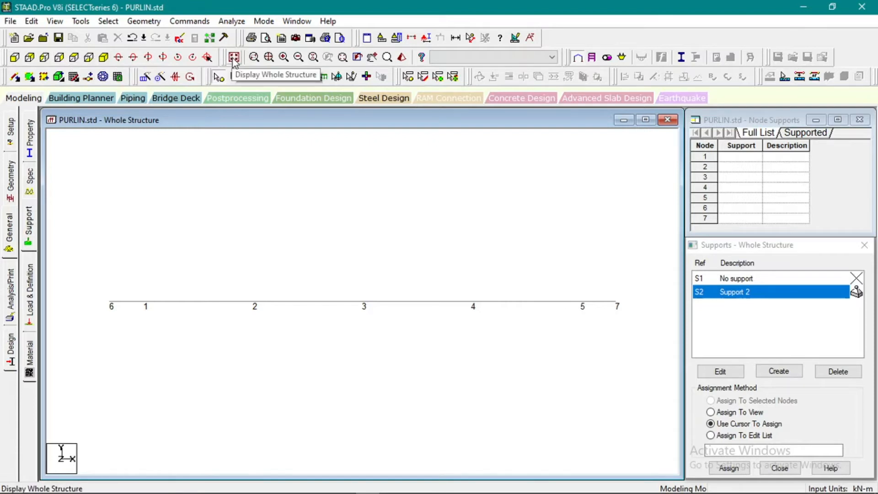
{"action": "left_click_drag", "start_coordinate": [103, 273], "coordinate": [158, 311]}
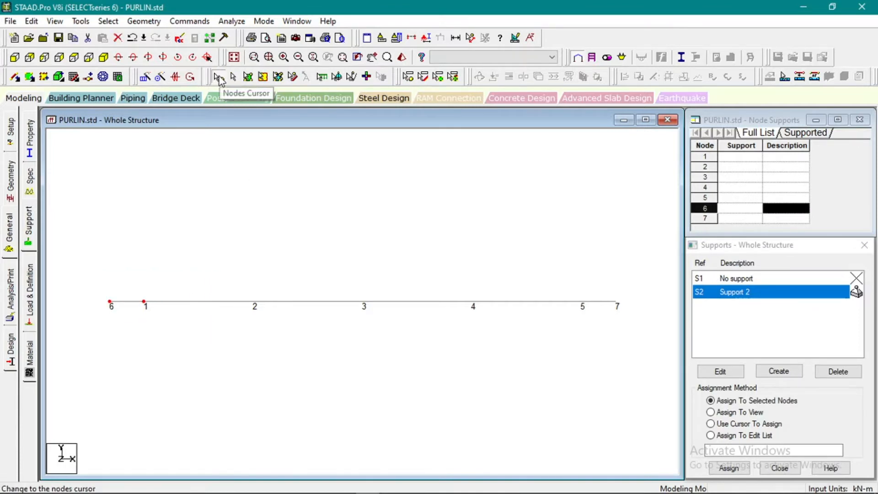
{"action": "left_click", "coordinate": [232, 78]}
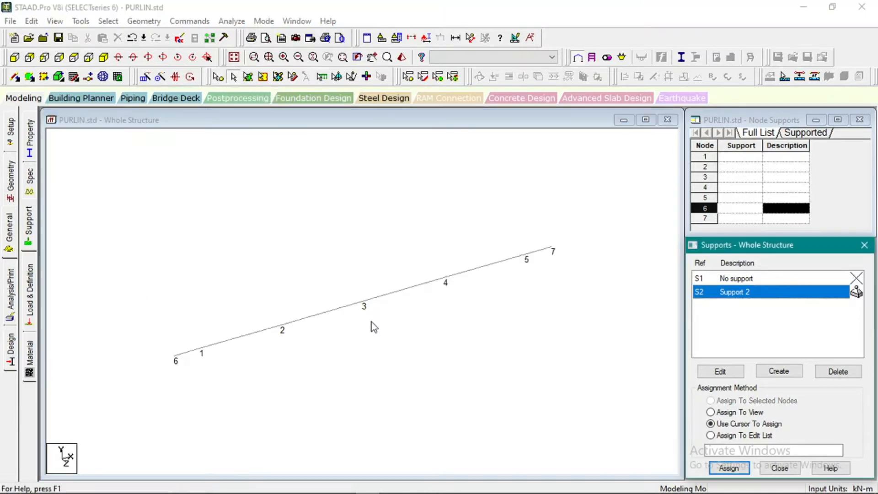
{"action": "left_click", "coordinate": [388, 346]}
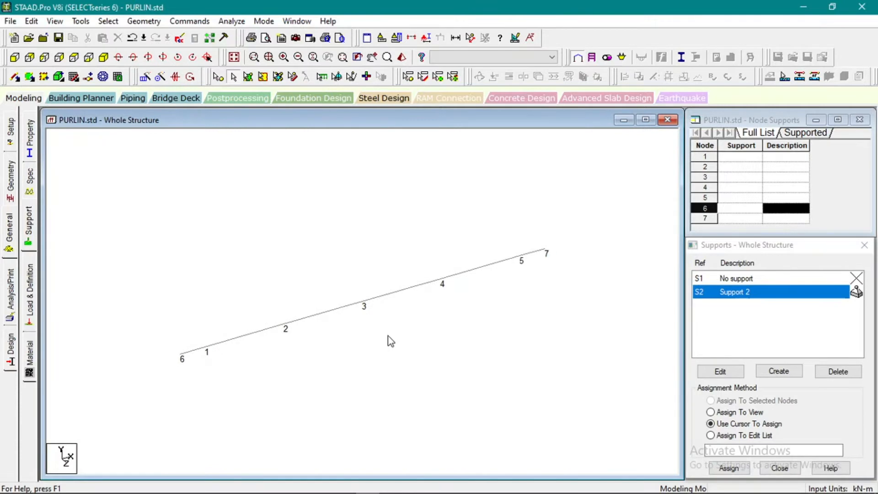
{"action": "left_click", "coordinate": [735, 292]}
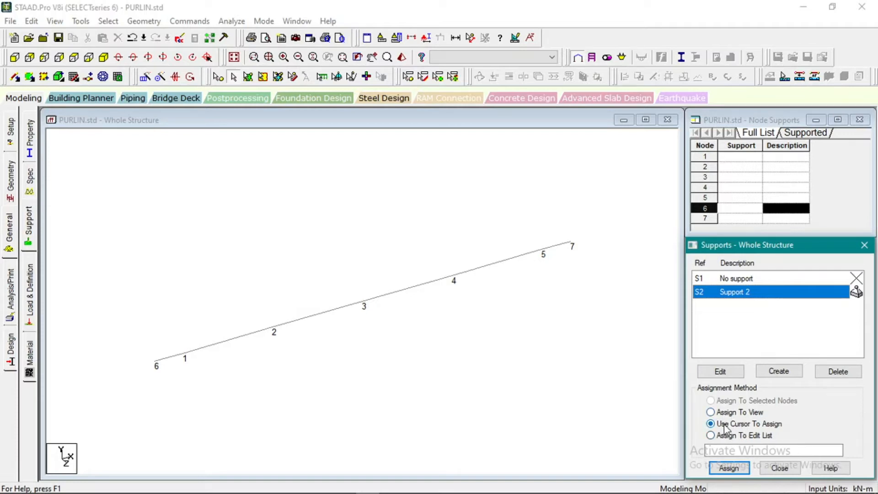
{"action": "left_click", "coordinate": [728, 467]}
{"action": "left_click", "coordinate": [186, 287]}
Step: Select nodes 1 to 5, leaving out end nodes 6 and 7, and assign the pinned support to them
{"action": "left_click", "coordinate": [219, 78]}
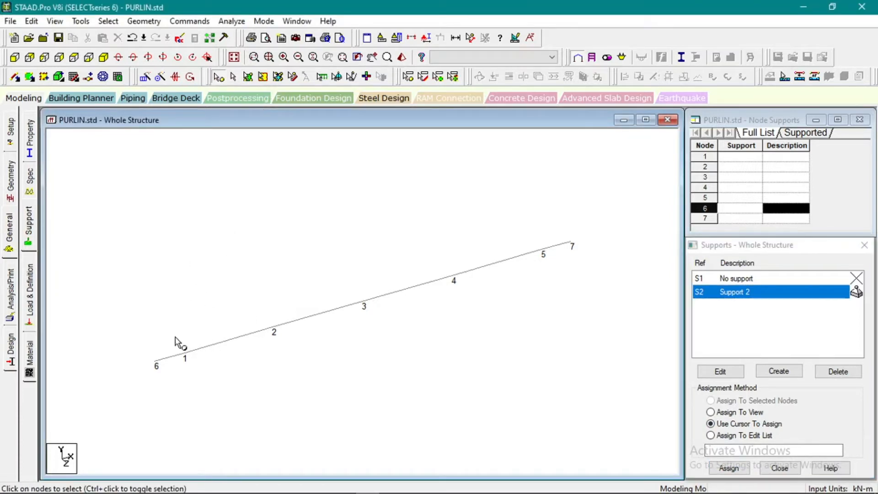
{"action": "left_click_drag", "start_coordinate": [174, 337], "coordinate": [211, 366]}
{"action": "left_click_drag", "start_coordinate": [243, 303], "coordinate": [284, 334], "text": "ctrl"}
{"action": "left_click_drag", "start_coordinate": [350, 288], "coordinate": [387, 334], "text": "ctrl"}
{"action": "left_click_drag", "start_coordinate": [439, 260], "coordinate": [463, 298], "text": "ctrl"}
{"action": "left_click_drag", "start_coordinate": [519, 237], "coordinate": [555, 278], "text": "ctrl"}
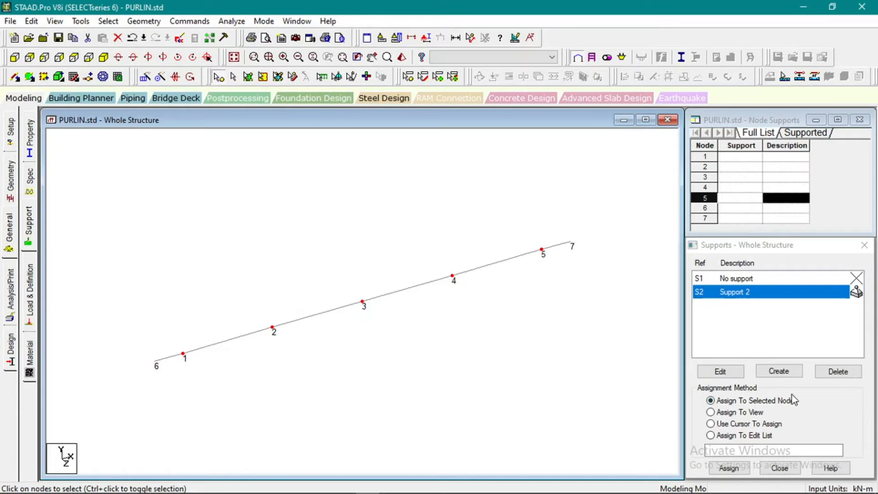
{"action": "left_click", "coordinate": [729, 467]}
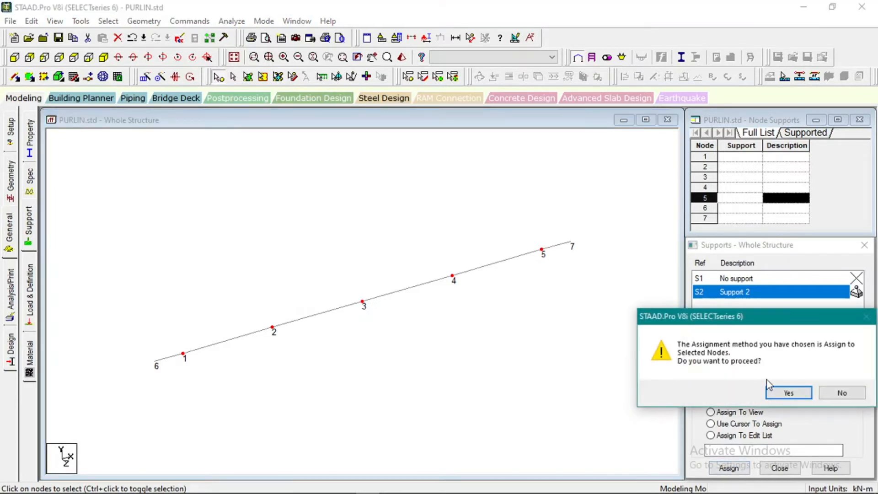
{"action": "left_click", "coordinate": [780, 390]}
{"action": "left_click", "coordinate": [487, 350]}
{"action": "scroll", "coordinate": [472, 347], "scroll_direction": "down", "scroll_amount": 4}
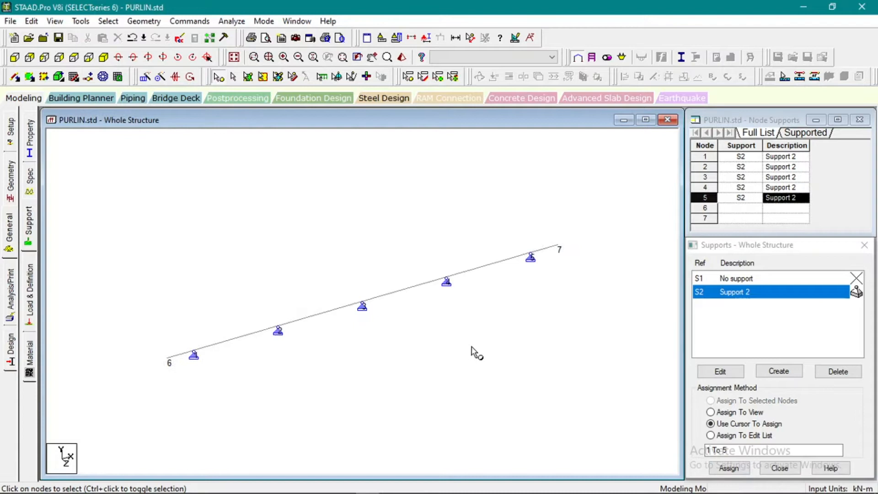
Step: Check the pinned supports along the purlin in front view and return to the isometric view
{"action": "scroll", "coordinate": [297, 321], "scroll_direction": "up", "scroll_amount": 2}
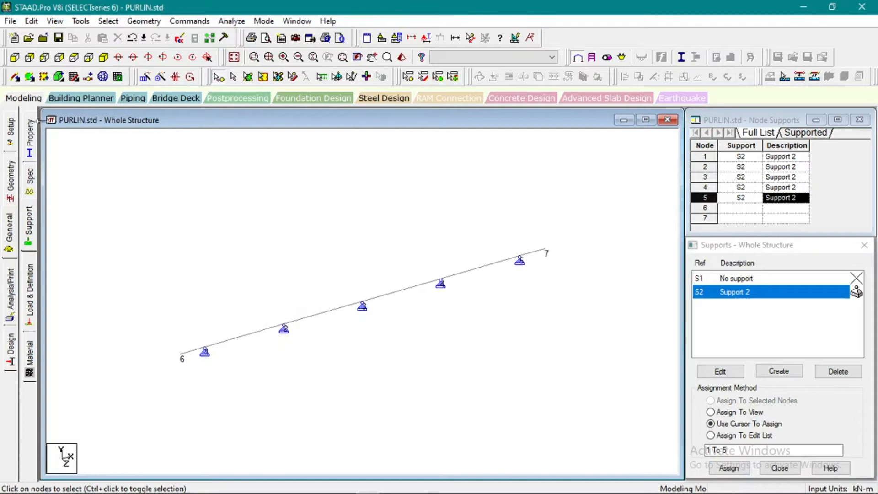
{"action": "left_click", "coordinate": [15, 56]}
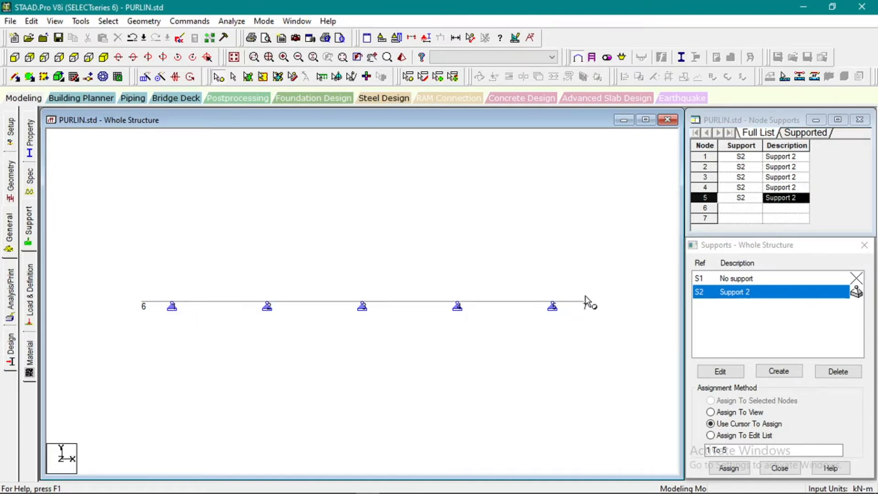
{"action": "left_click", "coordinate": [234, 58]}
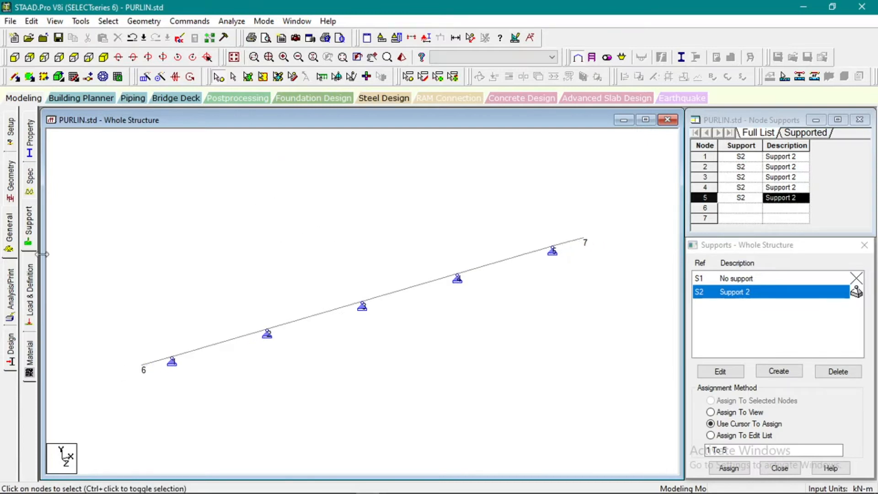
Step: Review the supports, section properties and member specifications of the whole structure
{"action": "left_click", "coordinate": [33, 230]}
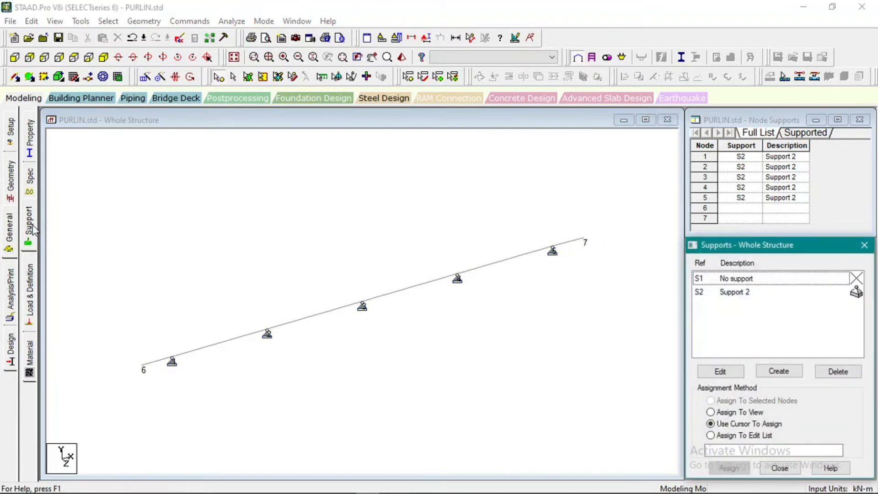
{"action": "left_click", "coordinate": [30, 139]}
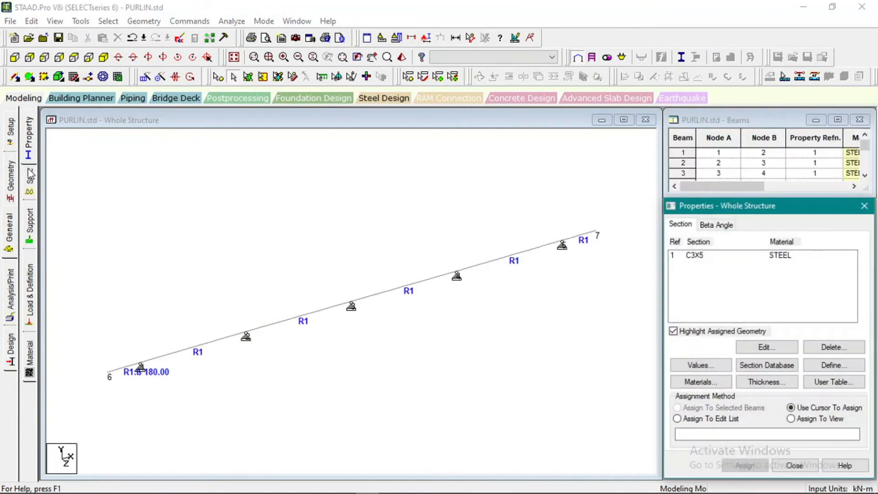
{"action": "left_click", "coordinate": [31, 175]}
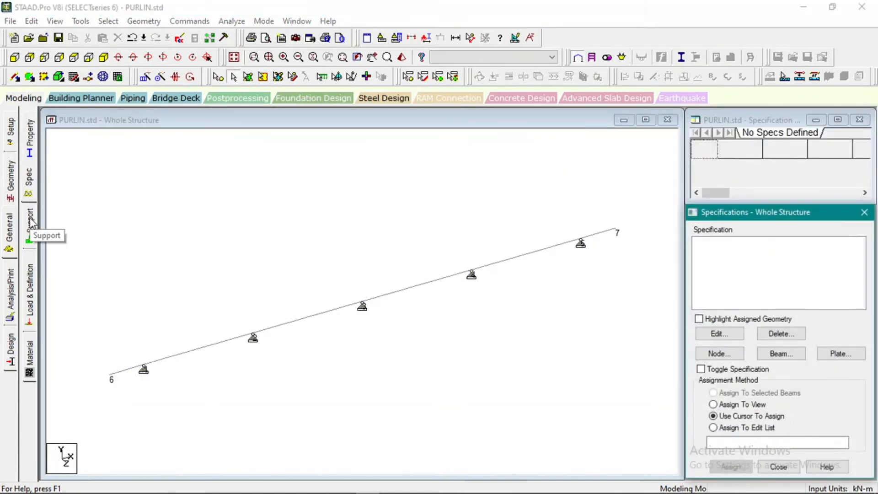
{"action": "left_click", "coordinate": [31, 224]}
Step: Open the load definitions and load case details for the whole structure
{"action": "left_click", "coordinate": [31, 269]}
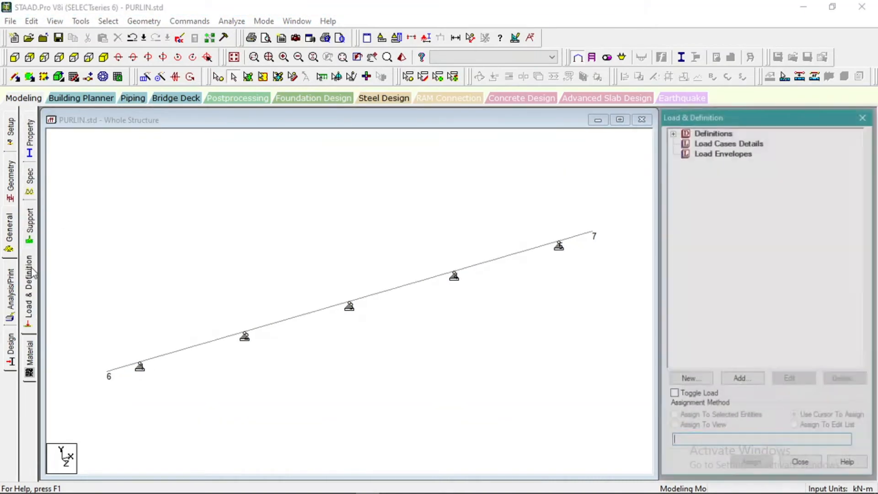
{"action": "left_click", "coordinate": [671, 132]}
{"action": "left_click", "coordinate": [672, 132]}
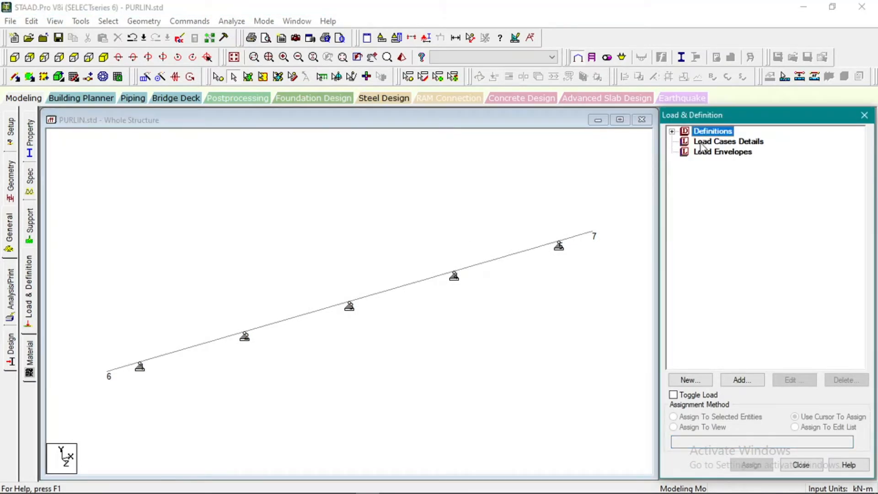
{"action": "left_click", "coordinate": [399, 191]}
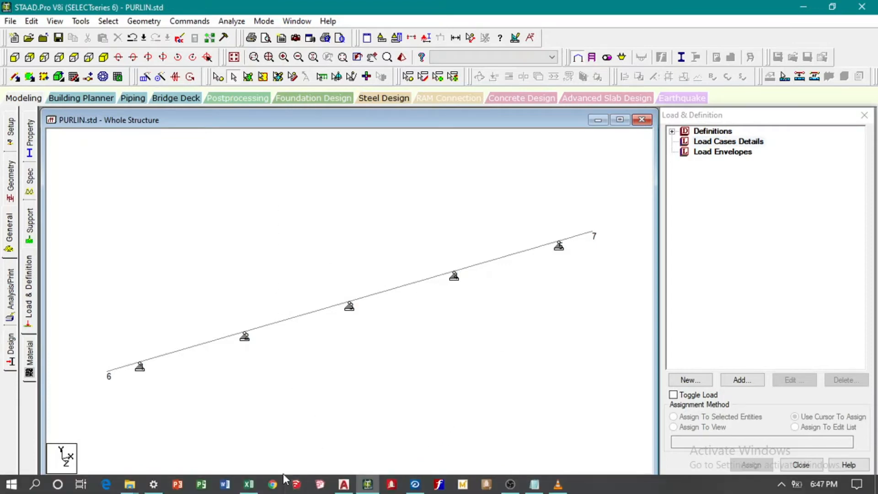
Step: Switch to the LOADGEN_2NewManila.xlsm workbook in Excel and open its LOAD GEN sheet
{"action": "left_click", "coordinate": [250, 484]}
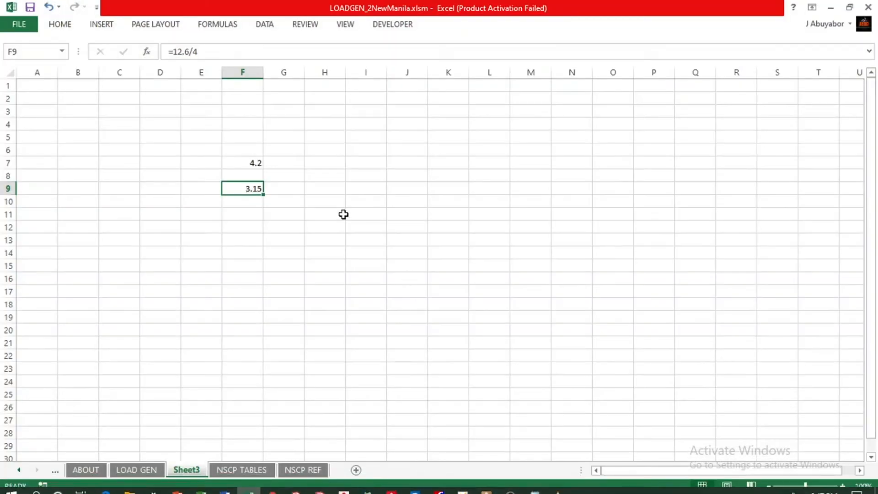
{"action": "left_click", "coordinate": [342, 214]}
{"action": "left_click", "coordinate": [137, 470]}
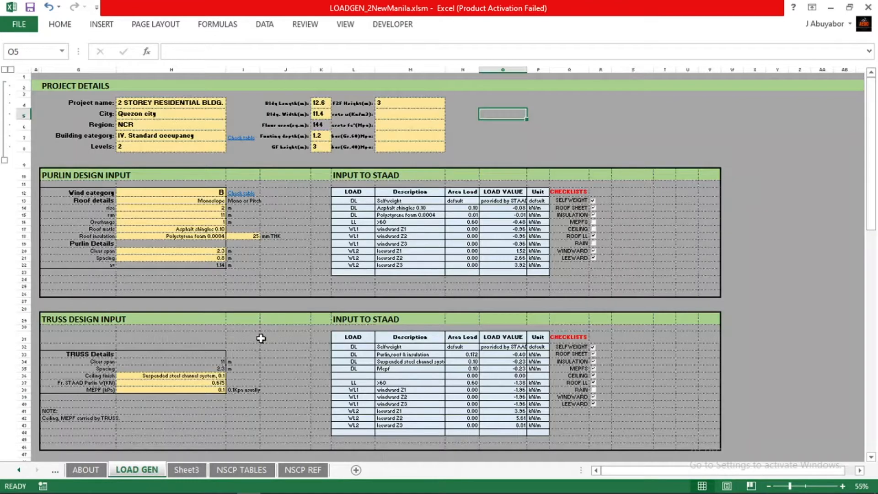
{"action": "left_click", "coordinate": [283, 272]}
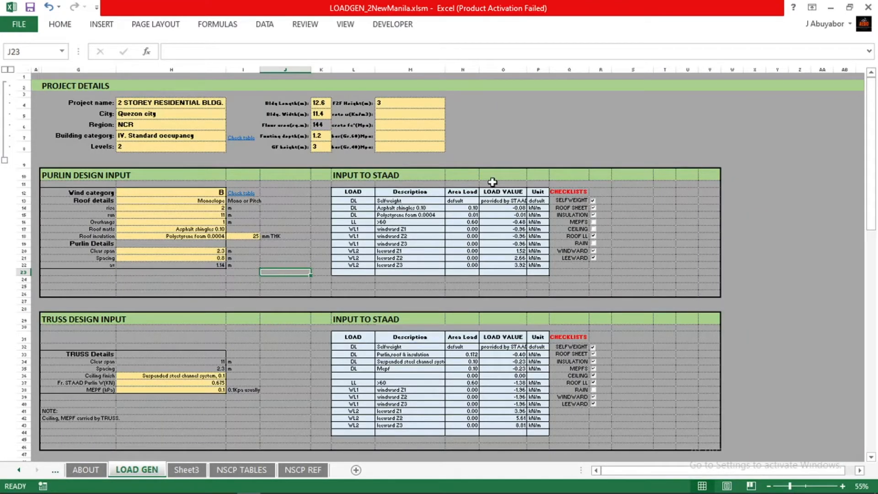
{"action": "left_click", "coordinate": [508, 129]}
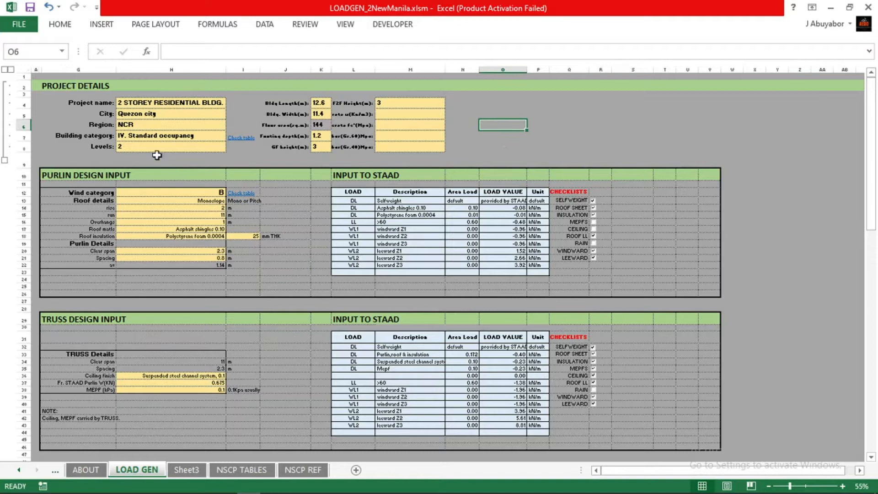
Step: Examine the purlin load values for STAAD input, from the asphalt shingles dead load to leeward zone 3
{"action": "scroll", "coordinate": [88, 120], "scroll_direction": "up", "scroll_amount": 1, "text": "ctrl"}
{"action": "left_click", "coordinate": [258, 207]}
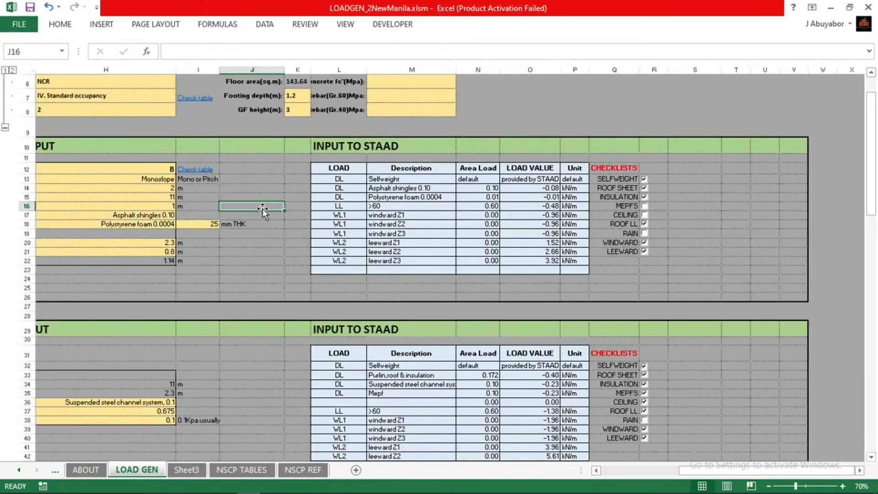
{"action": "scroll", "coordinate": [97, 237], "scroll_direction": "left", "scroll_amount": 3}
{"action": "scroll", "coordinate": [94, 238], "scroll_direction": "up", "scroll_amount": 2}
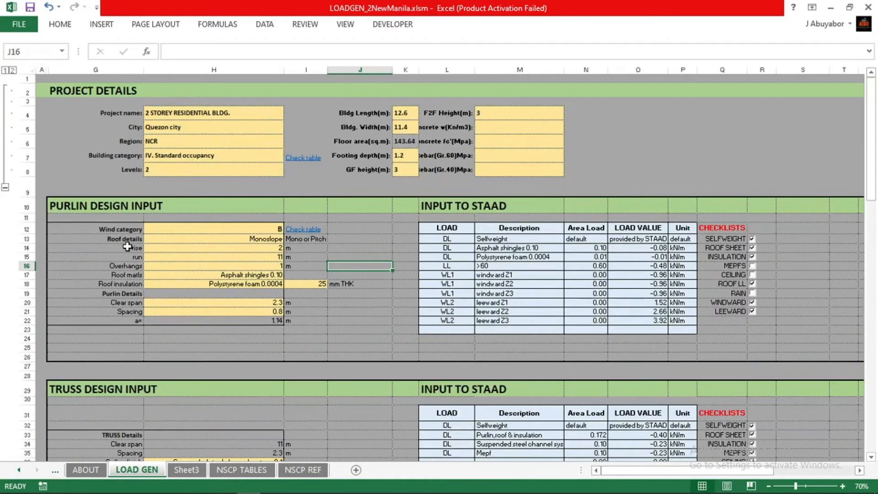
{"action": "scroll", "coordinate": [134, 249], "scroll_direction": "down", "scroll_amount": 1, "text": "ctrl"}
{"action": "scroll", "coordinate": [155, 254], "scroll_direction": "up", "scroll_amount": 1, "text": "ctrl"}
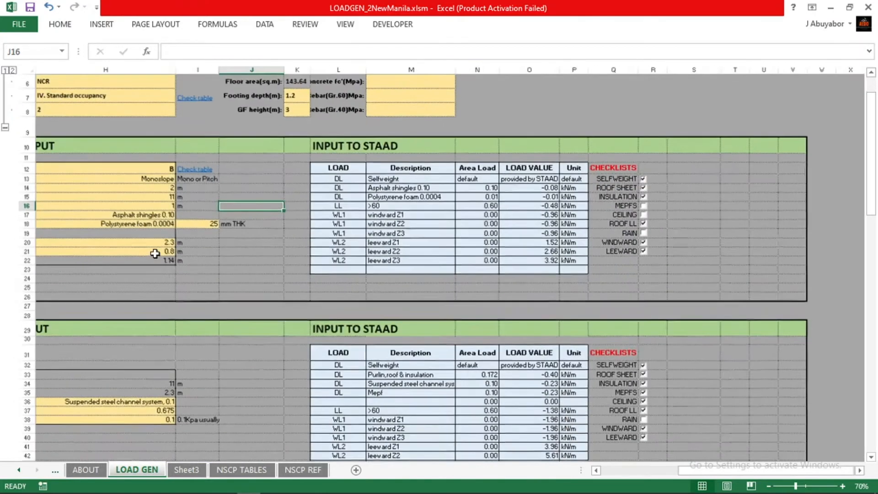
{"action": "scroll", "coordinate": [124, 249], "scroll_direction": "left", "scroll_amount": 2}
{"action": "scroll", "coordinate": [137, 267], "scroll_direction": "up", "scroll_amount": 2}
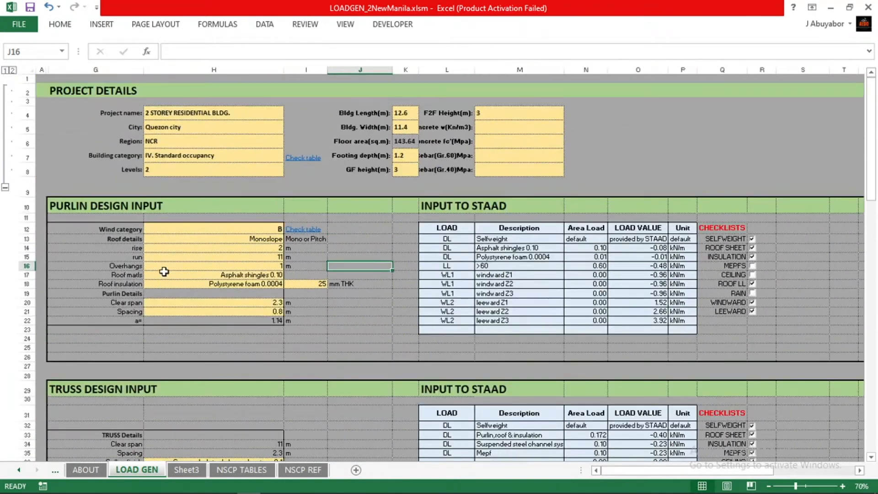
{"action": "left_click_drag", "start_coordinate": [637, 251], "coordinate": [637, 321]}
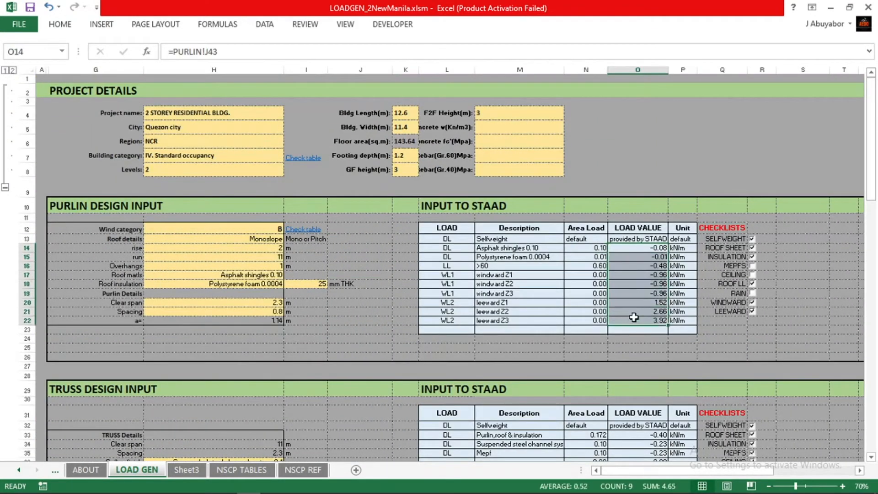
{"action": "left_click", "coordinate": [595, 357]}
Step: Go over the project details, the purlin design input and the purlin loads for STAAD input
{"action": "left_click_drag", "start_coordinate": [64, 204], "coordinate": [386, 366]}
{"action": "left_click_drag", "start_coordinate": [95, 98], "coordinate": [571, 205]}
{"action": "left_click_drag", "start_coordinate": [94, 204], "coordinate": [294, 333]}
{"action": "left_click_drag", "start_coordinate": [421, 206], "coordinate": [757, 357]}
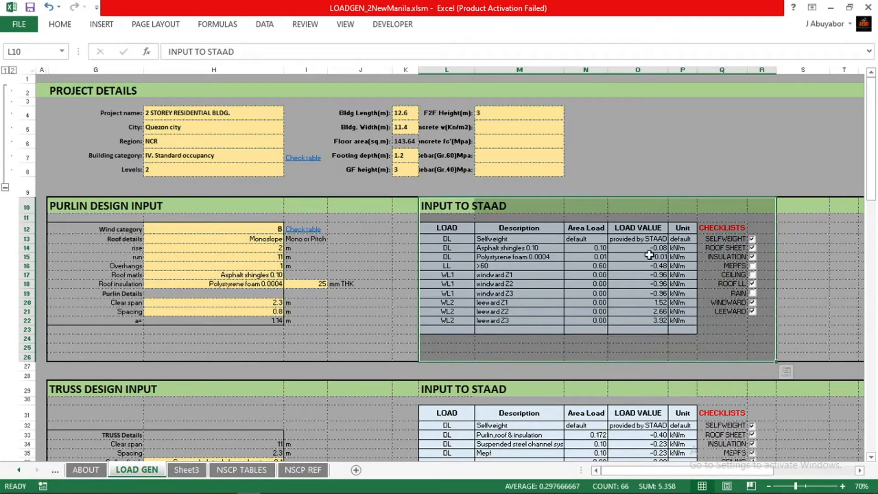
{"action": "left_click", "coordinate": [647, 291]}
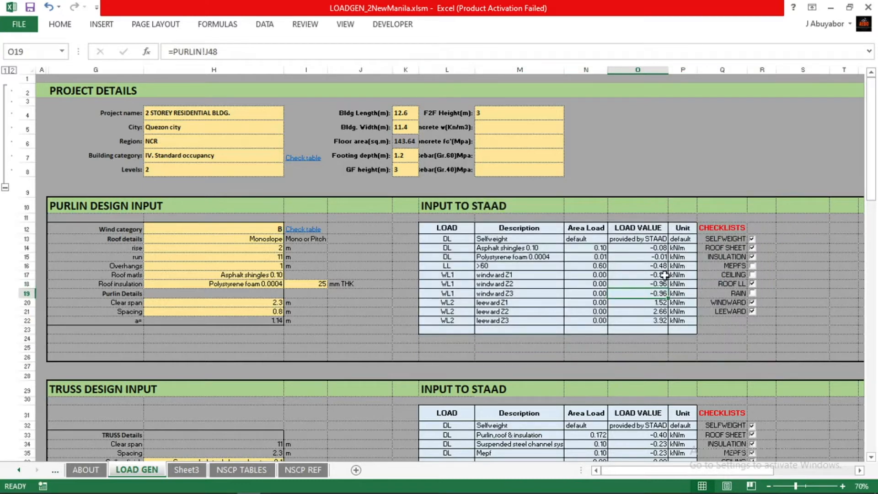
{"action": "left_click", "coordinate": [657, 341]}
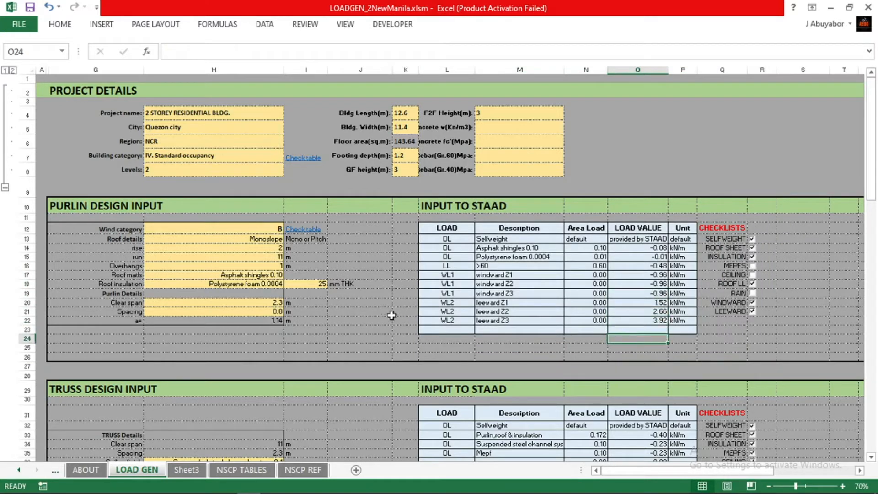
{"action": "left_click", "coordinate": [327, 323]}
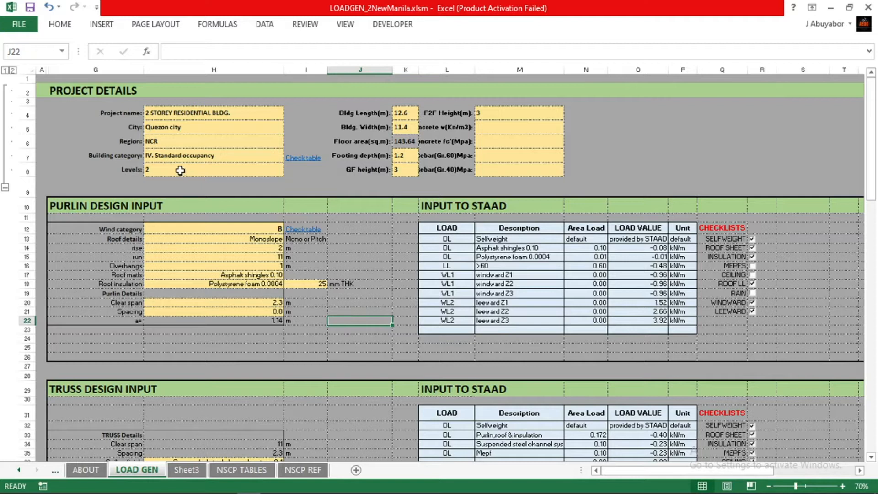
Step: Review the project name, city and region entries in the project details
{"action": "left_click", "coordinate": [199, 191]}
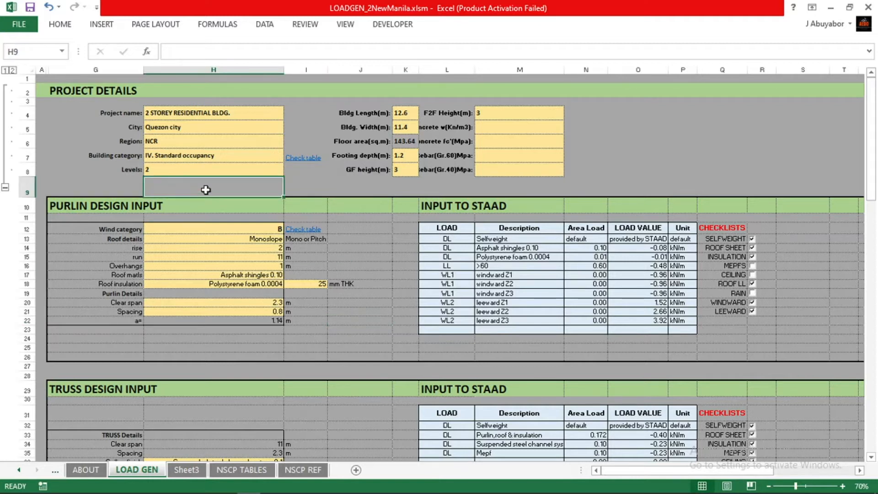
{"action": "left_click", "coordinate": [210, 114]}
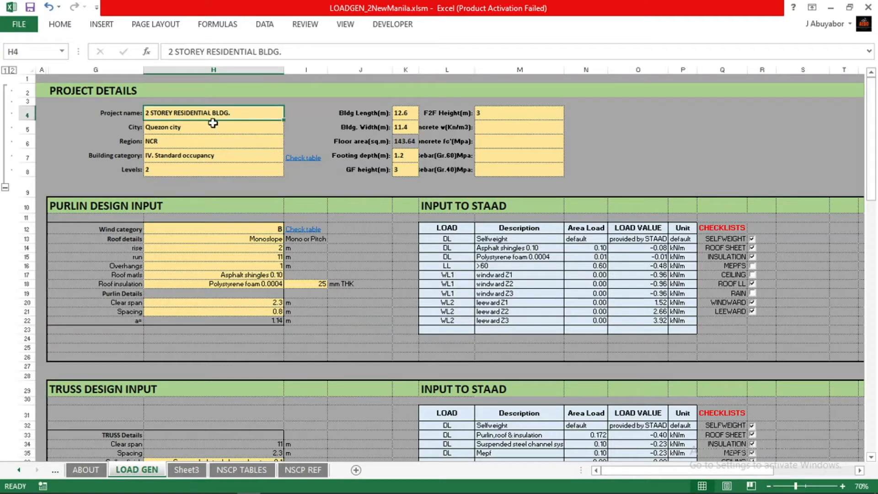
{"action": "left_click", "coordinate": [213, 127]}
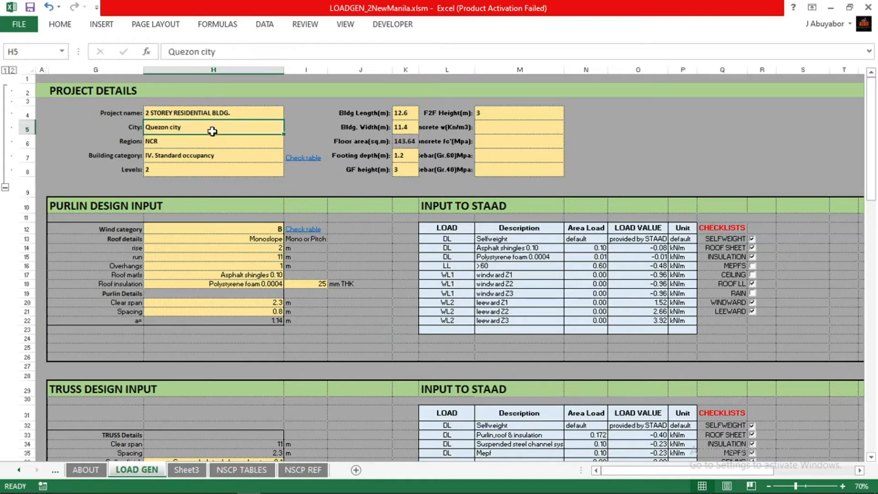
{"action": "left_click", "coordinate": [210, 141]}
Step: Set the building category to IV. Standard occupancy
{"action": "left_click", "coordinate": [208, 154]}
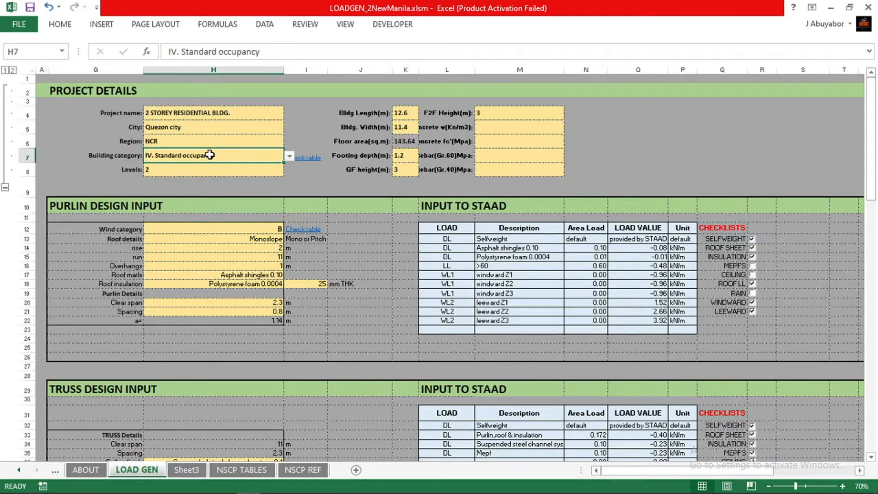
{"action": "left_click", "coordinate": [289, 155]}
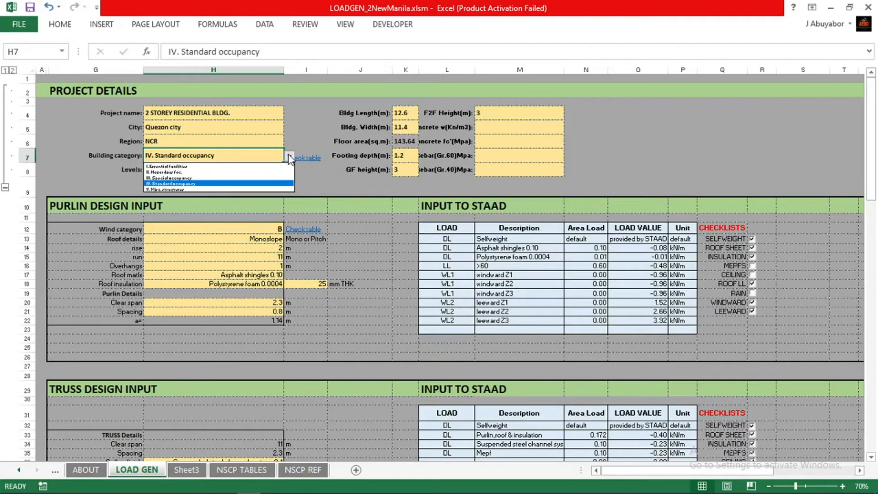
{"action": "left_click", "coordinate": [201, 183]}
Step: Look up the standard occupancy category in the linked NSCP occupancy table
{"action": "left_click", "coordinate": [194, 172]}
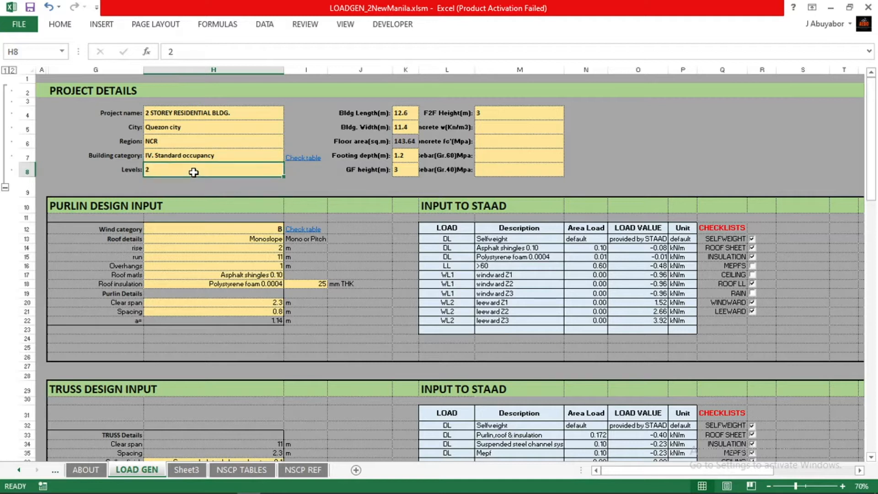
{"action": "left_click", "coordinate": [193, 158]}
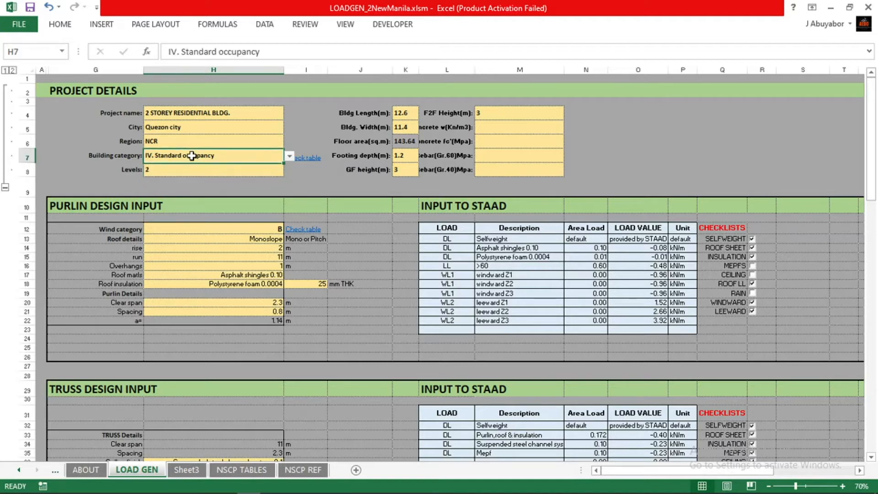
{"action": "left_click", "coordinate": [313, 164]}
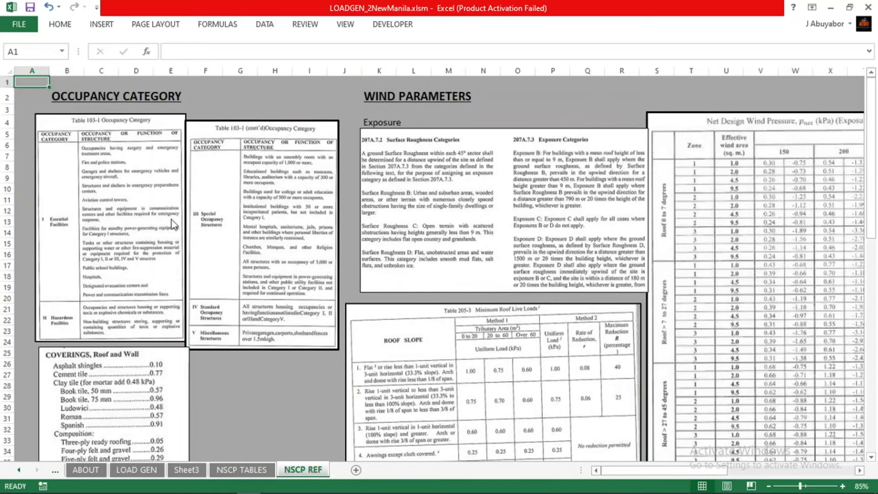
{"action": "scroll", "coordinate": [232, 322], "scroll_direction": "up", "scroll_amount": 5, "text": "ctrl"}
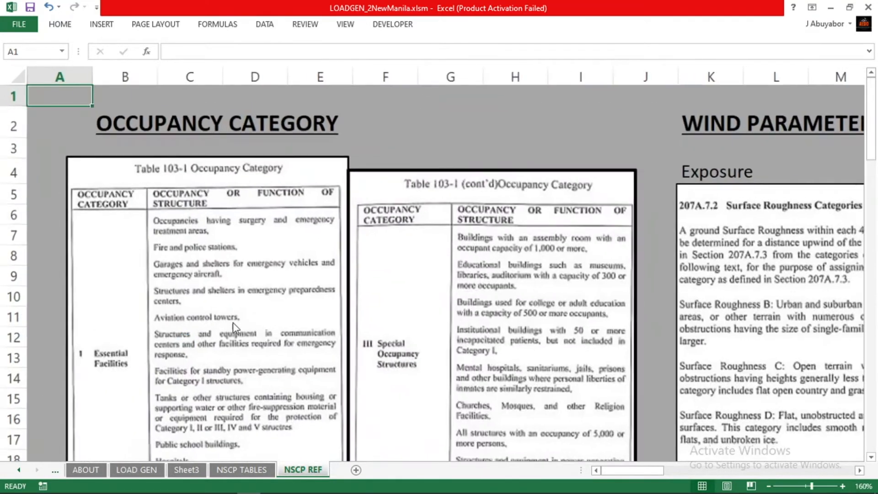
{"action": "scroll", "coordinate": [293, 324], "scroll_direction": "down", "scroll_amount": 7}
{"action": "scroll", "coordinate": [318, 283], "scroll_direction": "up", "scroll_amount": 3}
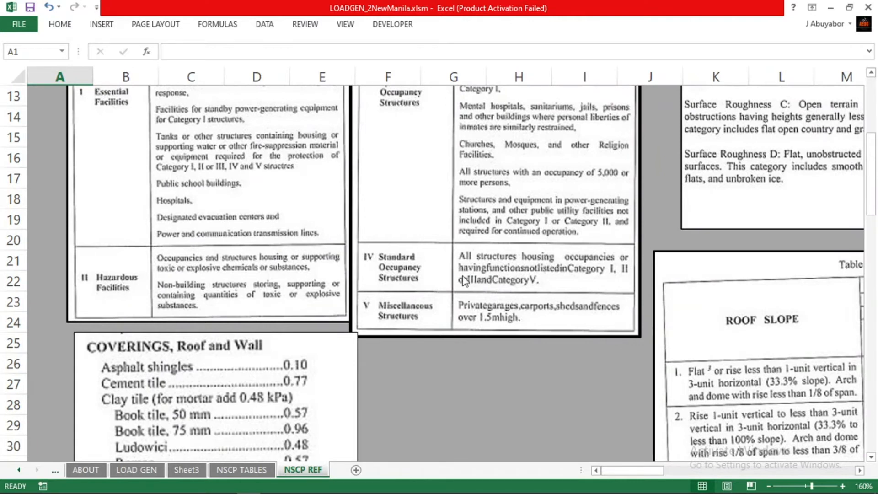
{"action": "scroll", "coordinate": [463, 276], "scroll_direction": "down", "scroll_amount": 4, "text": "ctrl"}
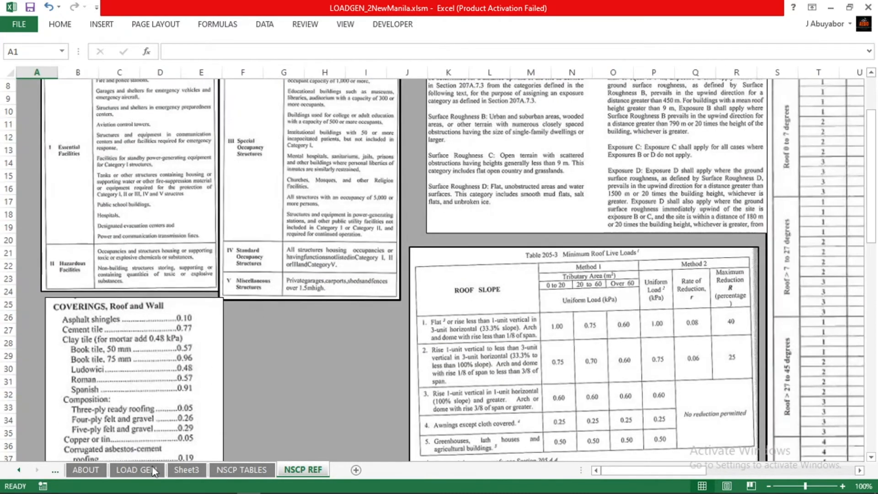
Step: Return to the LOAD GEN sheet and select the building's number of levels in the project details
{"action": "left_click", "coordinate": [152, 465]}
{"action": "left_click", "coordinate": [356, 238]}
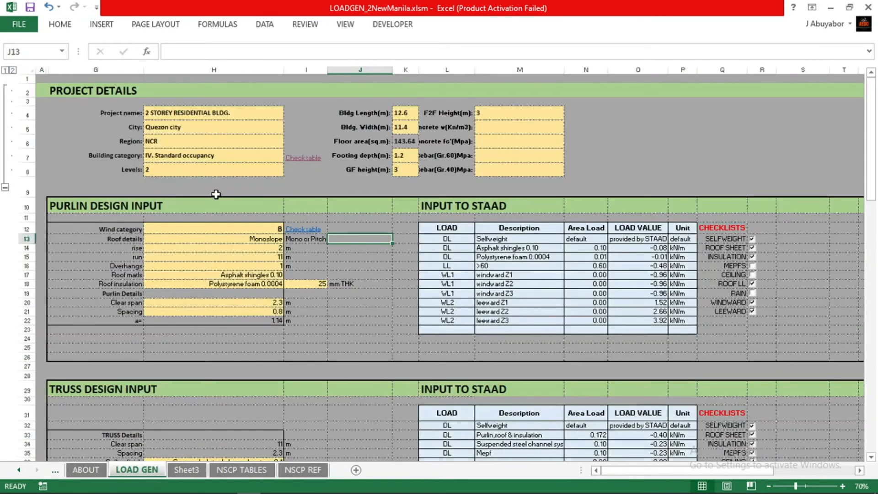
{"action": "left_click", "coordinate": [207, 169]}
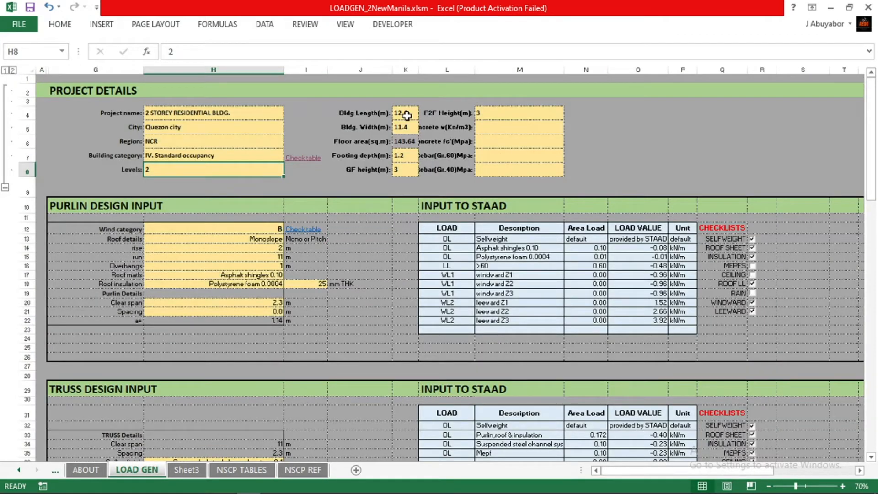
Step: Review the building length, building width, footing depth, ground-floor height and floor-to-floor height entries in the project details
{"action": "left_click", "coordinate": [402, 113]}
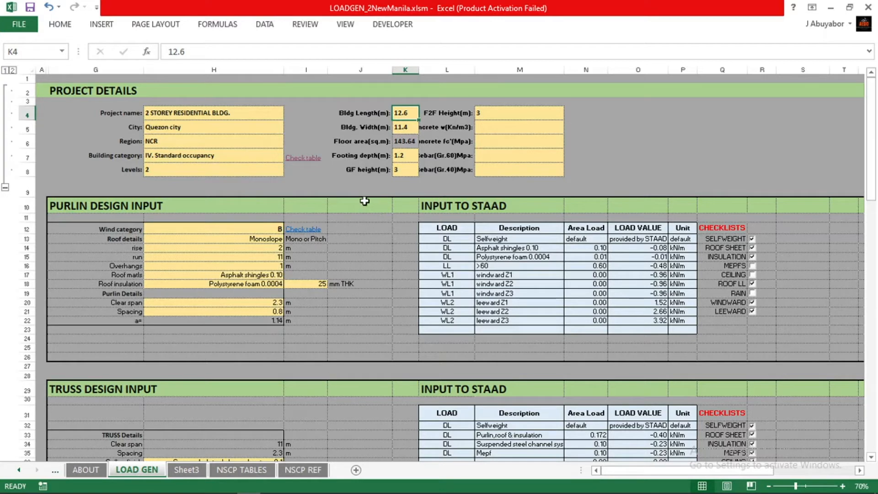
{"action": "left_click", "coordinate": [402, 128]}
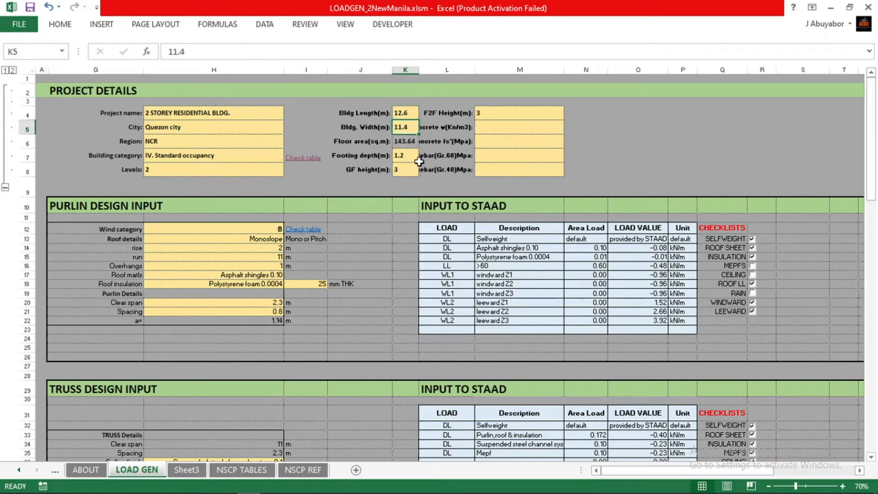
{"action": "left_click", "coordinate": [412, 156]}
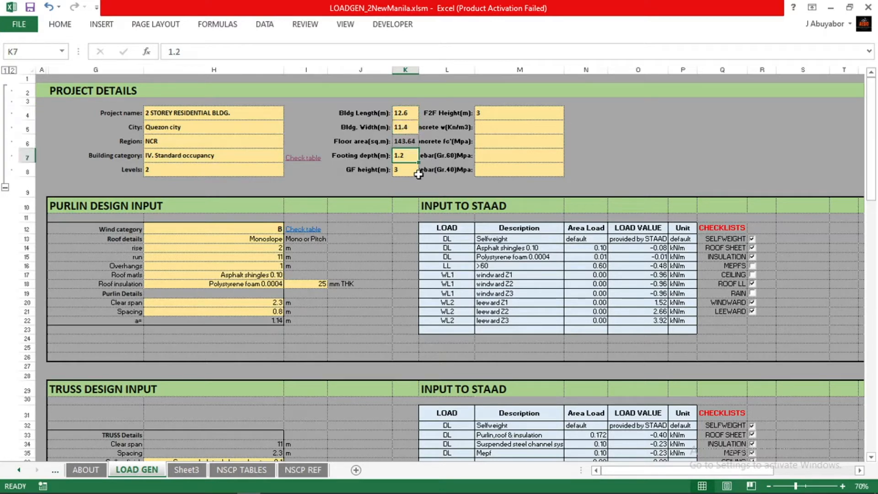
{"action": "left_click", "coordinate": [409, 170]}
{"action": "left_click", "coordinate": [402, 154]}
{"action": "left_click", "coordinate": [406, 170]}
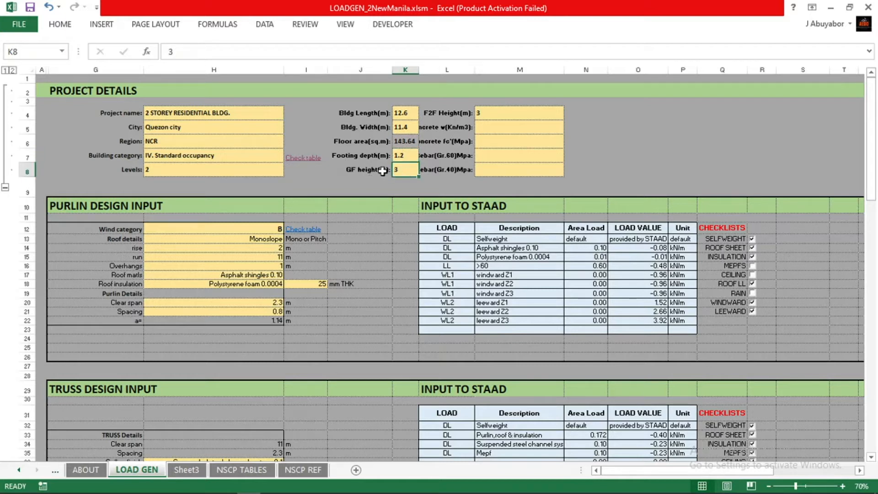
{"action": "left_click", "coordinate": [496, 114]}
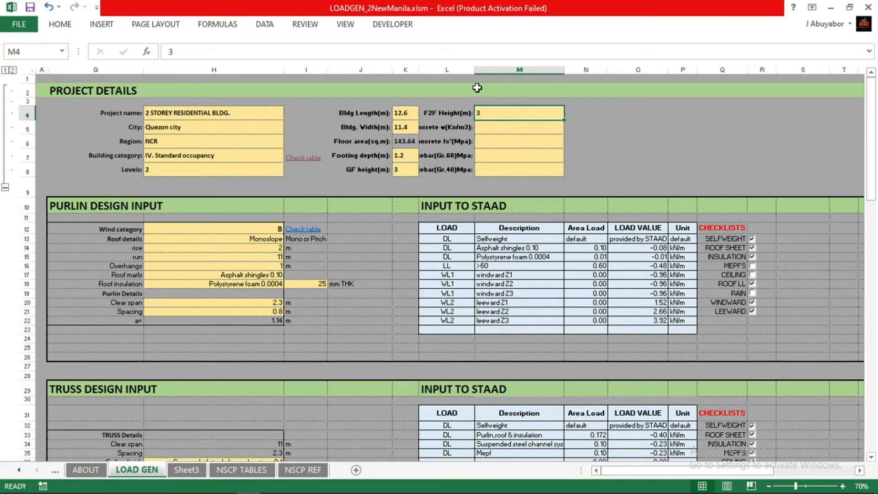
Step: Widen column L to fit the concrete and rebar labels, and go through the entries below the F2F height
{"action": "left_click_drag", "start_coordinate": [473, 71], "coordinate": [493, 67]}
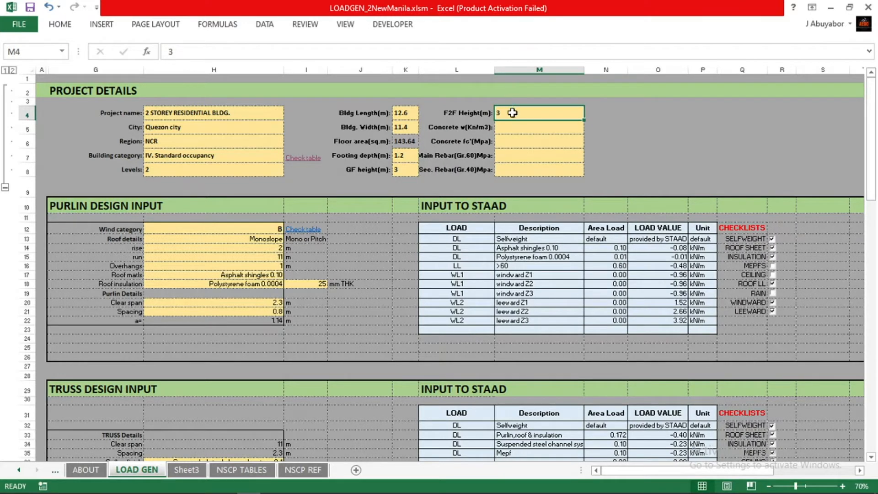
{"action": "key", "text": "Down"}
{"action": "key", "text": "Down"}
{"action": "key", "text": "Down"}
{"action": "key", "text": "Down"}
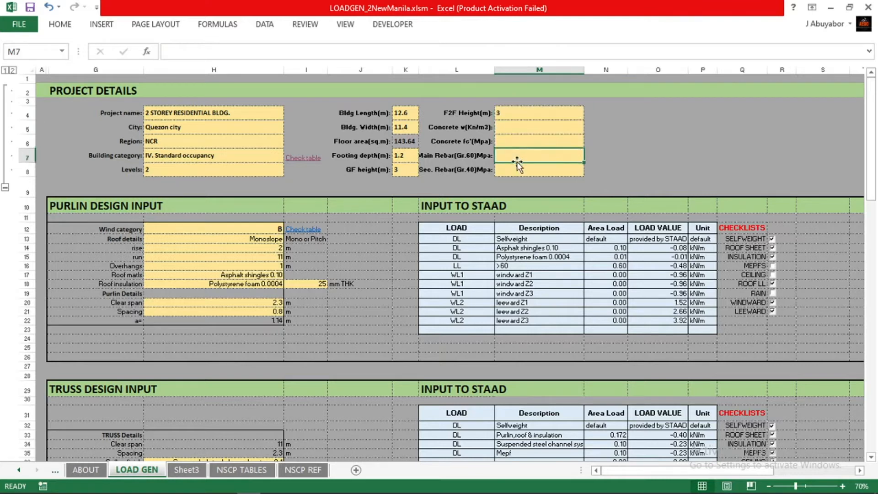
Step: Look over the purlin, truss and diaphragm design input sections of the LOAD GEN sheet
{"action": "left_click", "coordinate": [80, 202]}
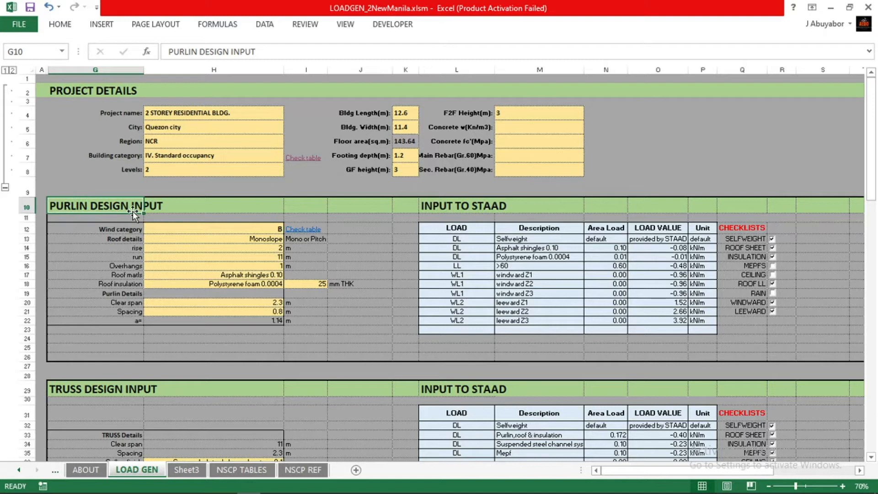
{"action": "left_click", "coordinate": [54, 173]}
{"action": "scroll", "coordinate": [99, 200], "scroll_direction": "down", "scroll_amount": 1}
{"action": "scroll", "coordinate": [99, 200], "scroll_direction": "down", "scroll_amount": 1}
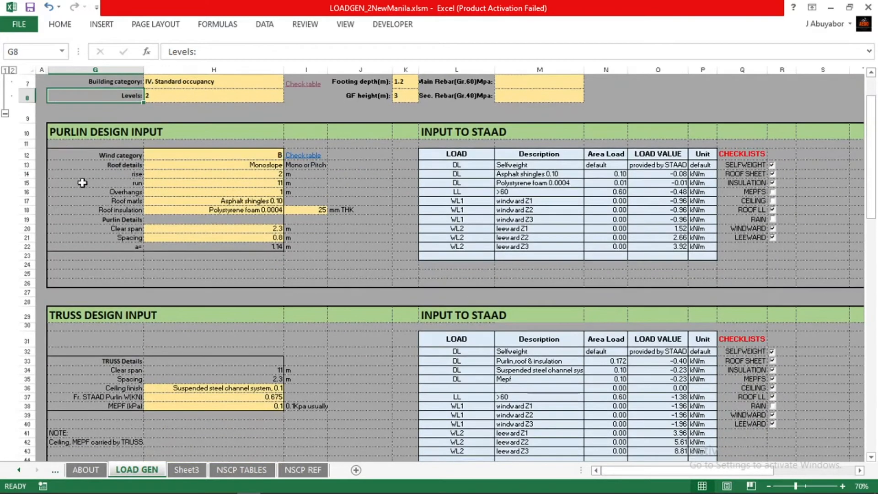
{"action": "left_click", "coordinate": [64, 129]}
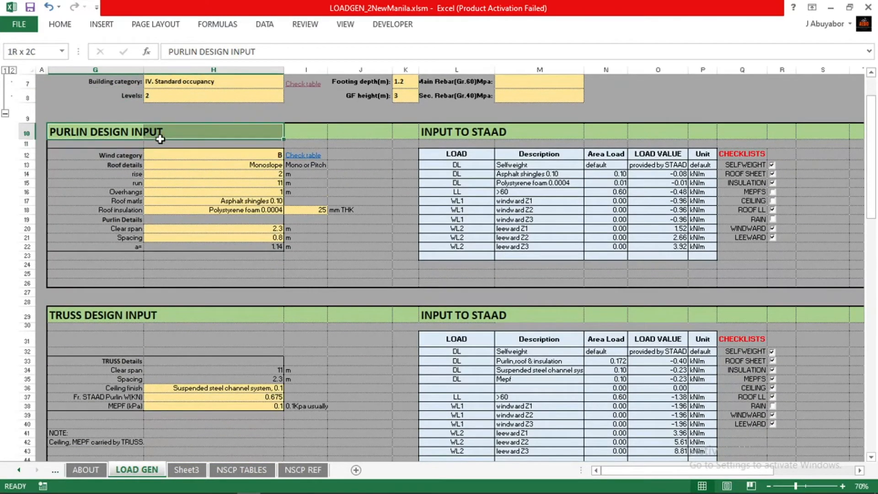
{"action": "scroll", "coordinate": [160, 142], "scroll_direction": "down", "scroll_amount": 2}
{"action": "left_click", "coordinate": [151, 233]}
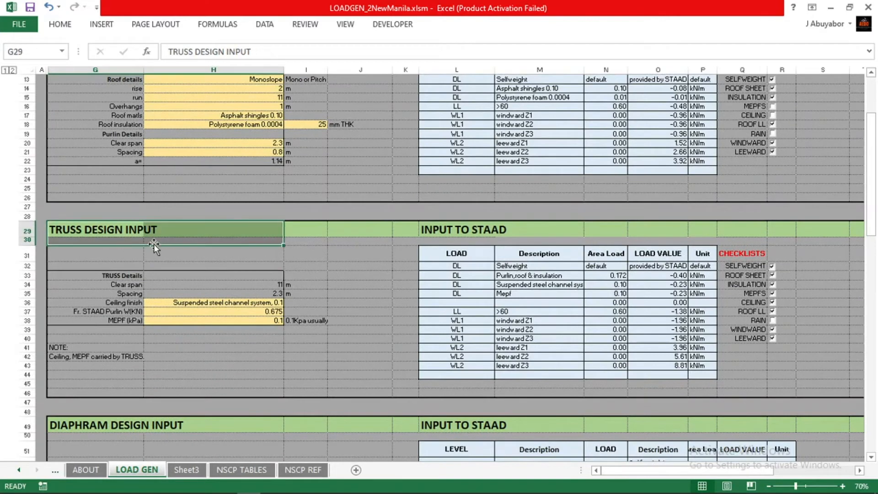
{"action": "scroll", "coordinate": [154, 244], "scroll_direction": "down", "scroll_amount": 6}
{"action": "scroll", "coordinate": [150, 251], "scroll_direction": "down", "scroll_amount": 2}
{"action": "left_click_drag", "start_coordinate": [65, 190], "coordinate": [178, 197]}
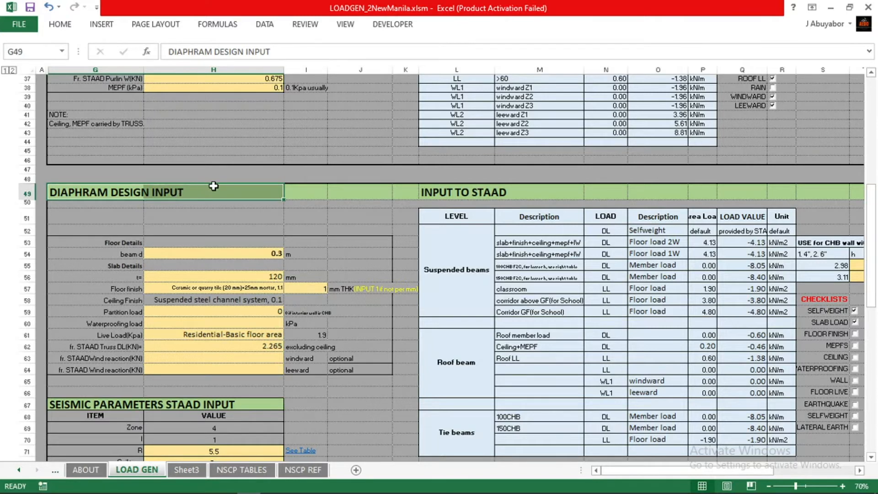
{"action": "scroll", "coordinate": [213, 186], "scroll_direction": "down", "scroll_amount": 1}
{"action": "scroll", "coordinate": [213, 188], "scroll_direction": "down", "scroll_amount": 2}
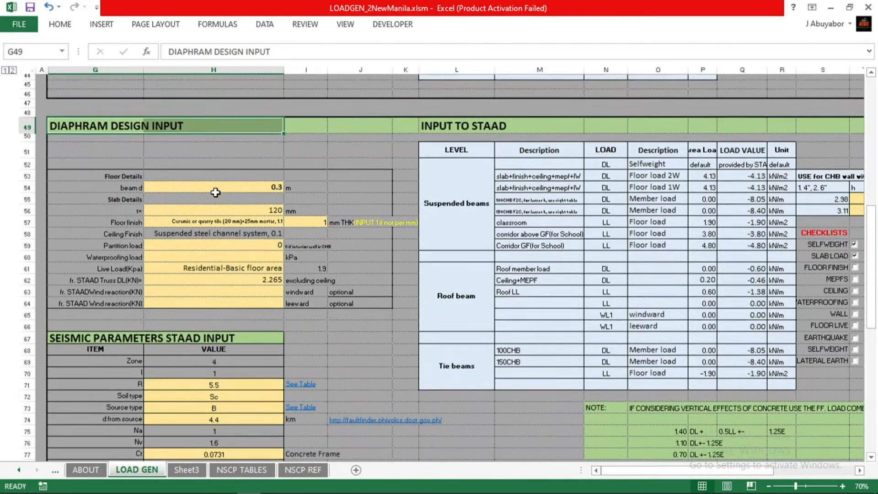
{"action": "scroll", "coordinate": [215, 193], "scroll_direction": "down", "scroll_amount": 5}
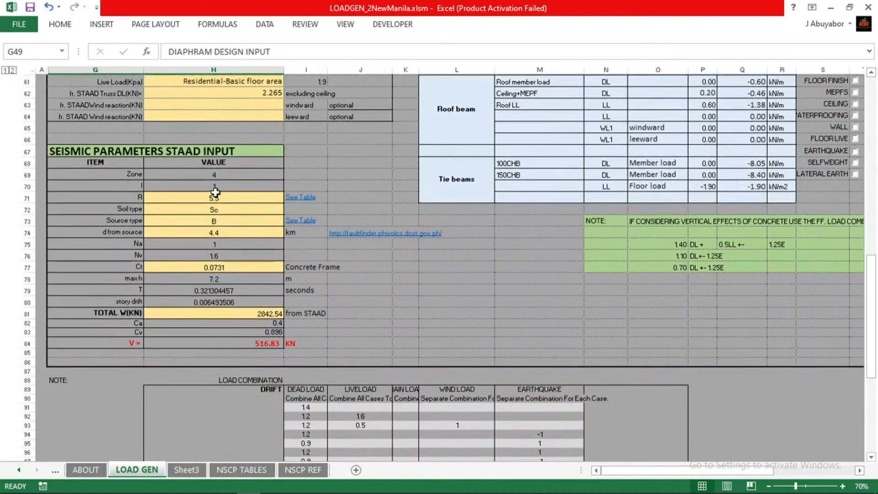
Step: Review the seismic parameters for STAAD input, from the zone and R factor through the period and story drift
{"action": "left_click", "coordinate": [93, 152]}
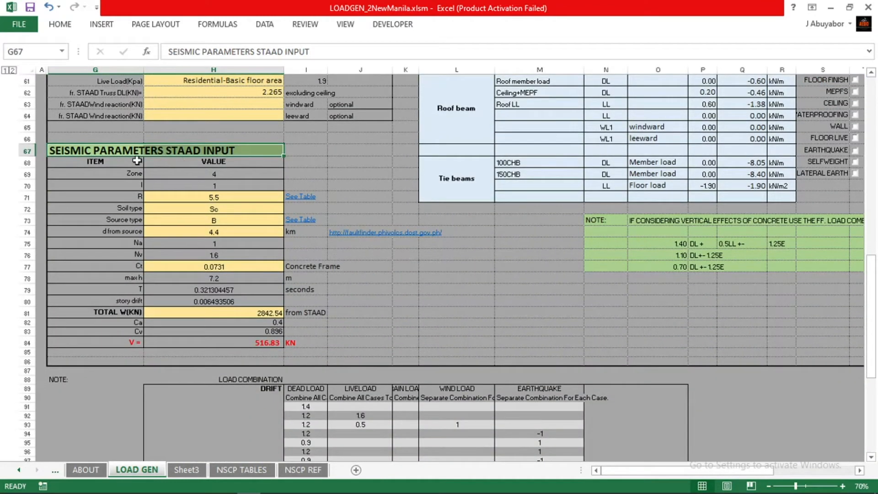
{"action": "left_click", "coordinate": [195, 176]}
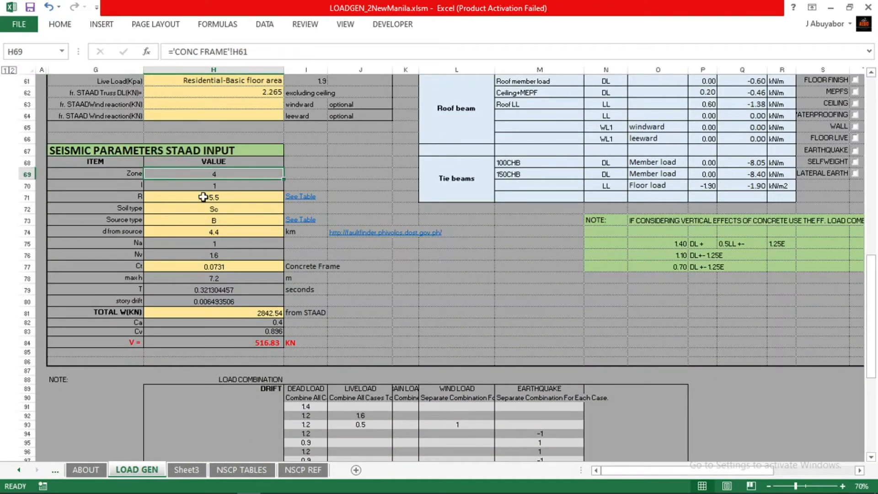
{"action": "left_click", "coordinate": [203, 197]}
{"action": "left_click", "coordinate": [206, 209]}
{"action": "left_click", "coordinate": [204, 220]}
{"action": "left_click", "coordinate": [206, 231]}
{"action": "left_click", "coordinate": [229, 172]}
{"action": "left_click", "coordinate": [227, 184]}
{"action": "left_click", "coordinate": [237, 246]}
{"action": "left_click", "coordinate": [238, 255]}
{"action": "left_click", "coordinate": [240, 278]}
{"action": "left_click", "coordinate": [238, 289]}
{"action": "left_click", "coordinate": [238, 300]}
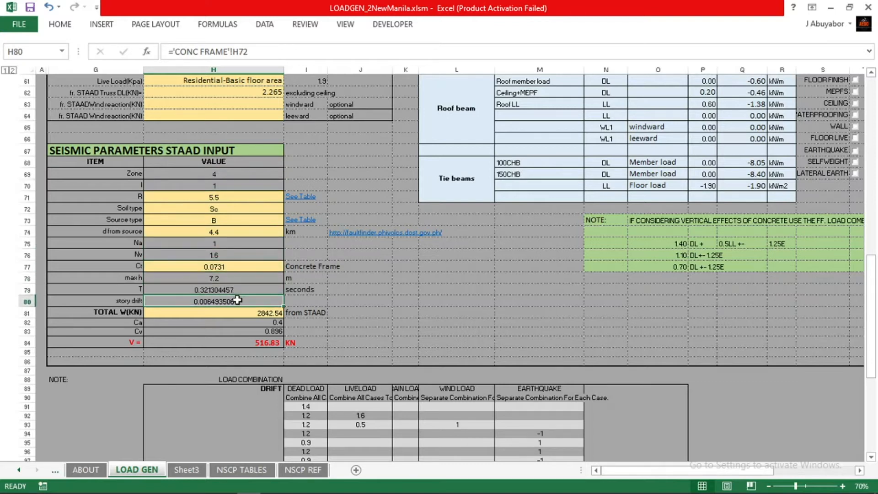
Step: Review the total weight, Ca, Cv and base shear V entries of the seismic parameters
{"action": "scroll", "coordinate": [234, 312], "scroll_direction": "down", "scroll_amount": 2}
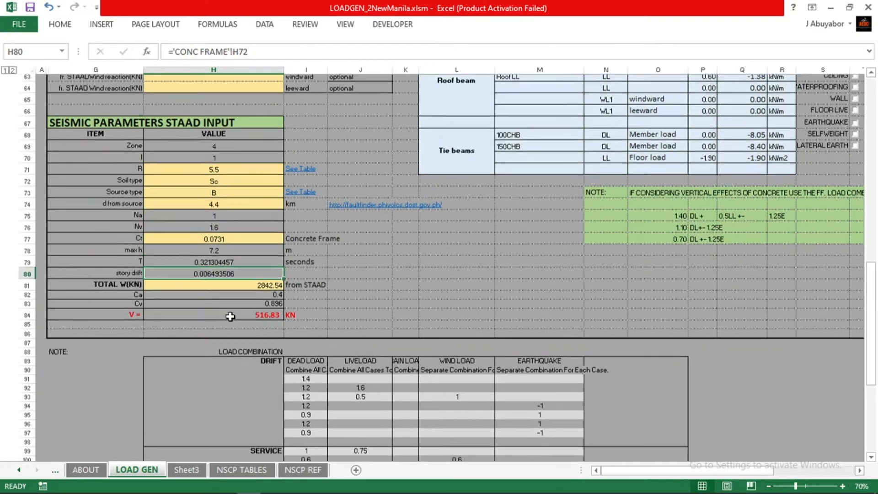
{"action": "left_click", "coordinate": [231, 243]}
{"action": "left_click", "coordinate": [230, 253]}
{"action": "left_click", "coordinate": [230, 262]}
{"action": "left_click", "coordinate": [233, 270]}
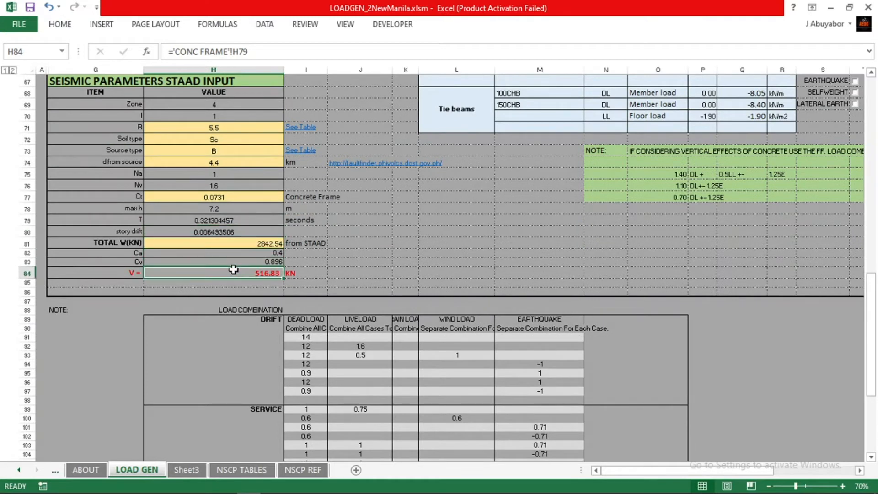
Step: Look through the load combination tables under the seismic parameters and return to the purlin design input
{"action": "scroll", "coordinate": [233, 270], "scroll_direction": "down", "scroll_amount": 4}
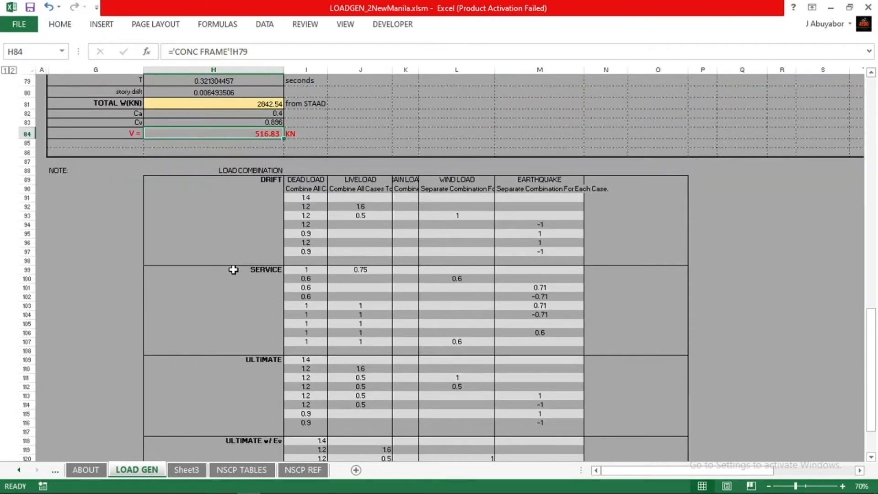
{"action": "scroll", "coordinate": [233, 269], "scroll_direction": "down", "scroll_amount": 2}
{"action": "scroll", "coordinate": [233, 270], "scroll_direction": "up", "scroll_amount": 20}
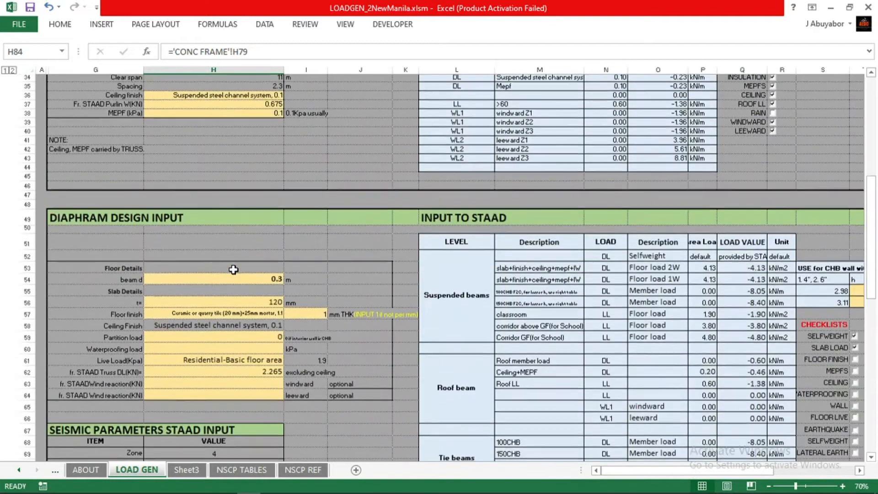
{"action": "scroll", "coordinate": [233, 270], "scroll_direction": "up", "scroll_amount": 3}
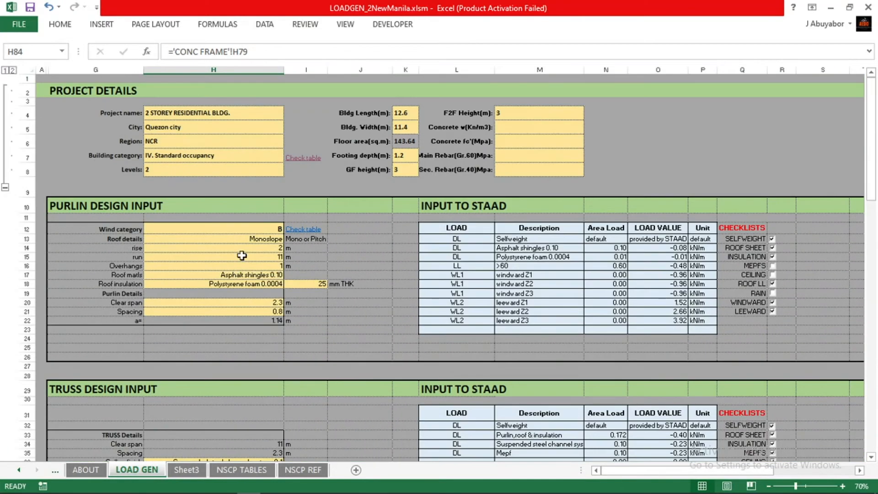
{"action": "left_click", "coordinate": [352, 217]}
{"action": "left_click", "coordinate": [396, 247]}
{"action": "left_click", "coordinate": [389, 294]}
{"action": "left_click", "coordinate": [370, 321]}
{"action": "left_click", "coordinate": [339, 347]}
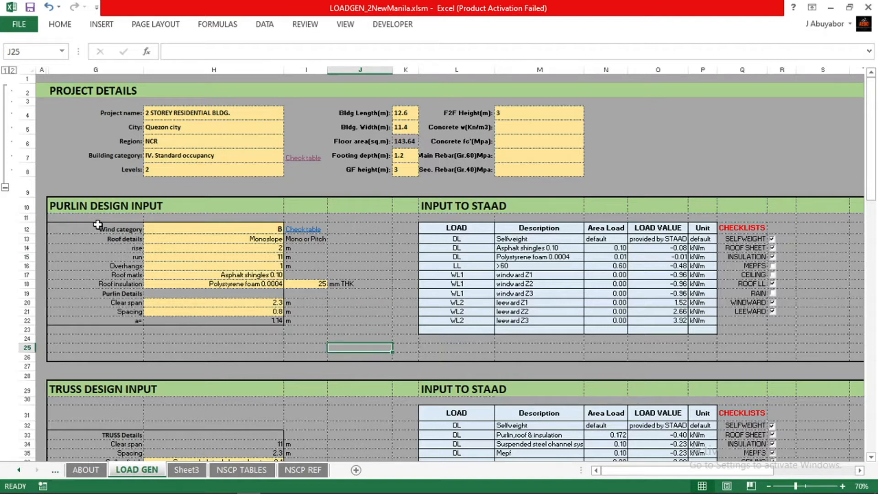
Step: Check the available wind category options in the purlin design input
{"action": "left_click", "coordinate": [76, 204]}
{"action": "left_click", "coordinate": [178, 227]}
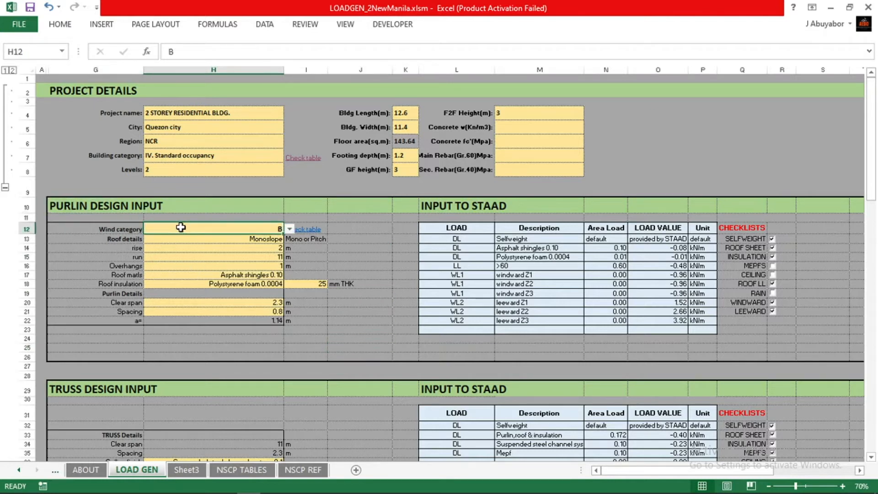
{"action": "left_click", "coordinate": [289, 228]}
{"action": "left_click", "coordinate": [289, 228]}
{"action": "left_click", "coordinate": [369, 239]}
Step: Look up the surface roughness and exposure categories in the linked NSCP wind parameters reference
{"action": "left_click", "coordinate": [304, 230]}
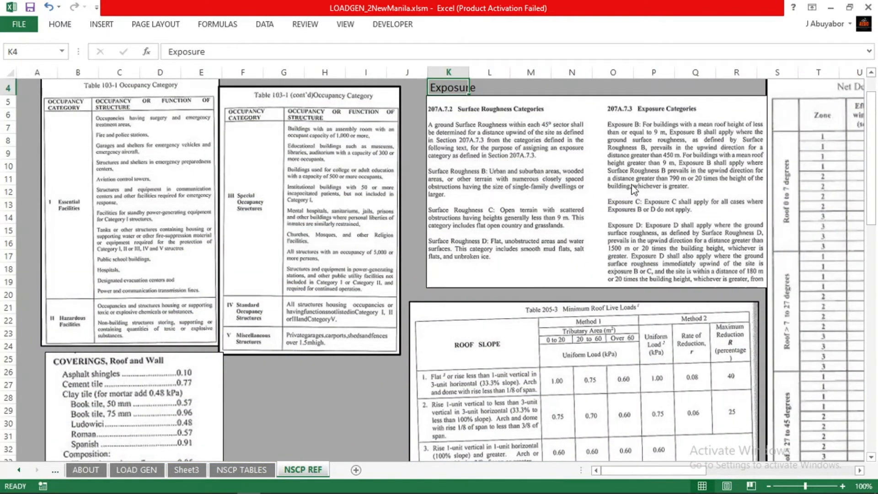
{"action": "scroll", "coordinate": [640, 202], "scroll_direction": "up", "scroll_amount": 2, "text": "ctrl"}
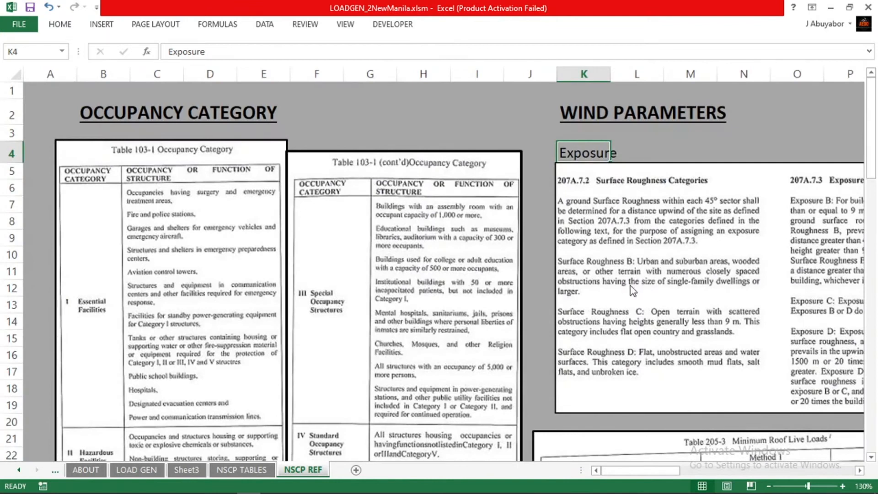
{"action": "left_click", "coordinate": [545, 302]}
{"action": "scroll", "coordinate": [545, 302], "scroll_direction": "right", "scroll_amount": 3}
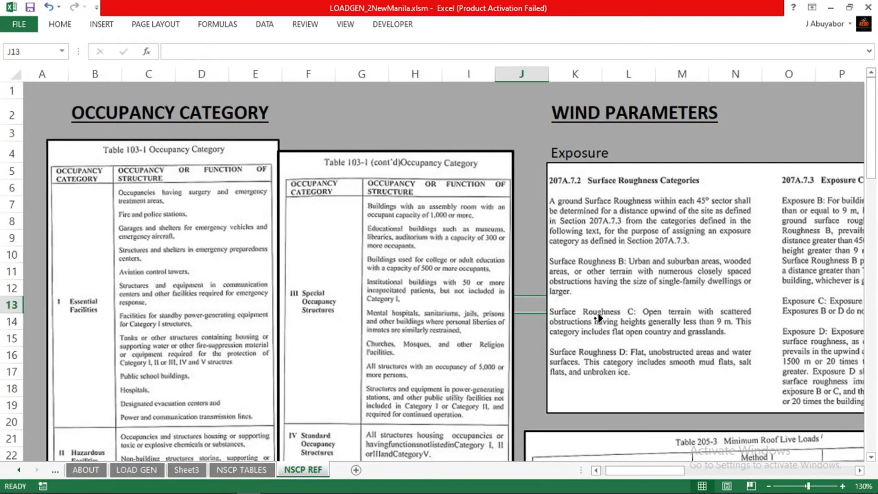
{"action": "scroll", "coordinate": [617, 321], "scroll_direction": "right", "scroll_amount": 4}
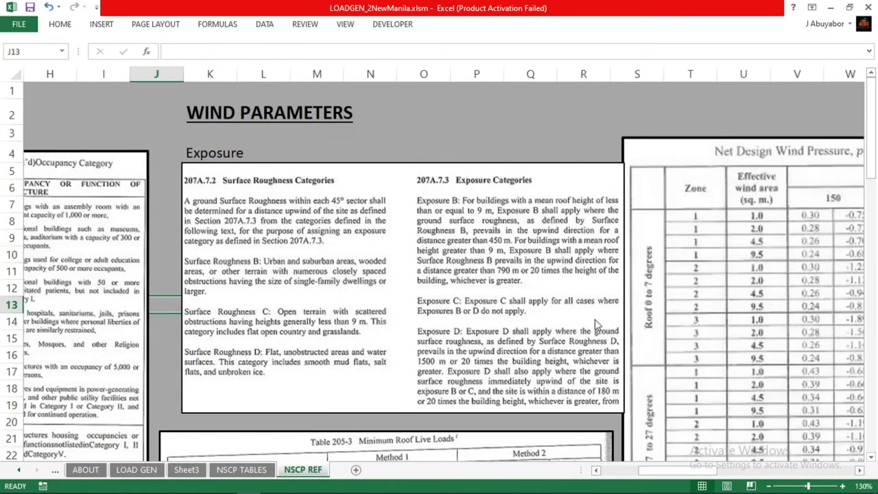
{"action": "left_click", "coordinate": [380, 132]}
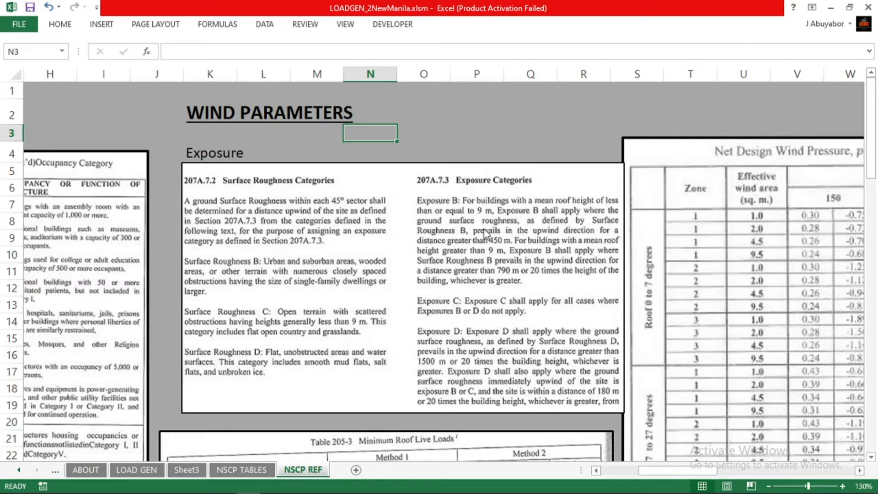
{"action": "left_click", "coordinate": [460, 134]}
{"action": "left_click", "coordinate": [515, 120]}
{"action": "left_click", "coordinate": [558, 136]}
{"action": "left_click", "coordinate": [480, 133]}
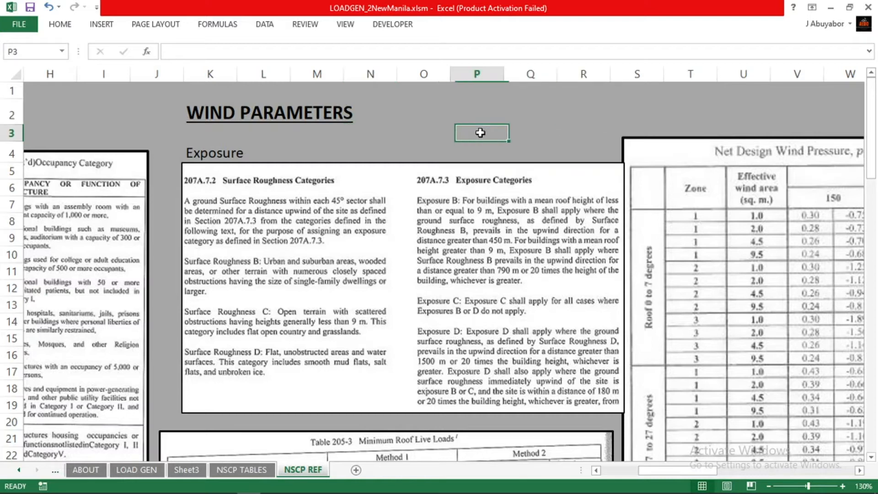
Step: Return to the LOAD GEN sheet and review the purlin's wind category entry
{"action": "left_click", "coordinate": [136, 470]}
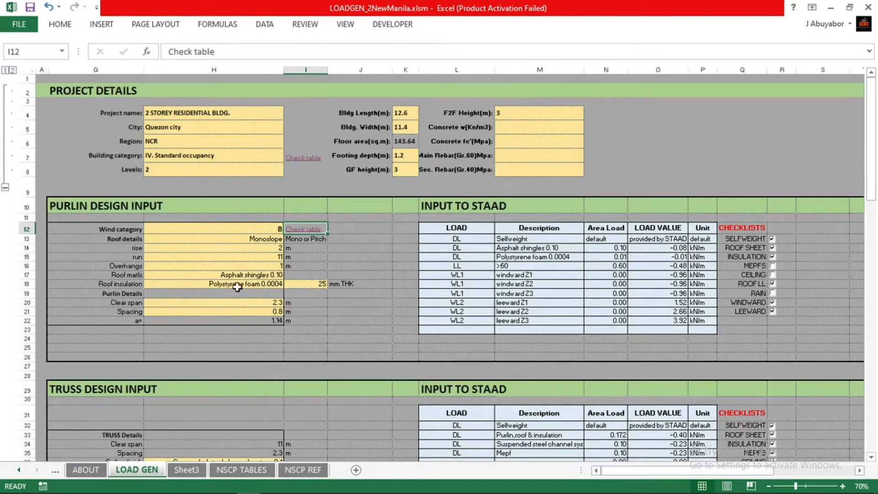
{"action": "left_click", "coordinate": [254, 230]}
{"action": "left_click", "coordinate": [355, 265]}
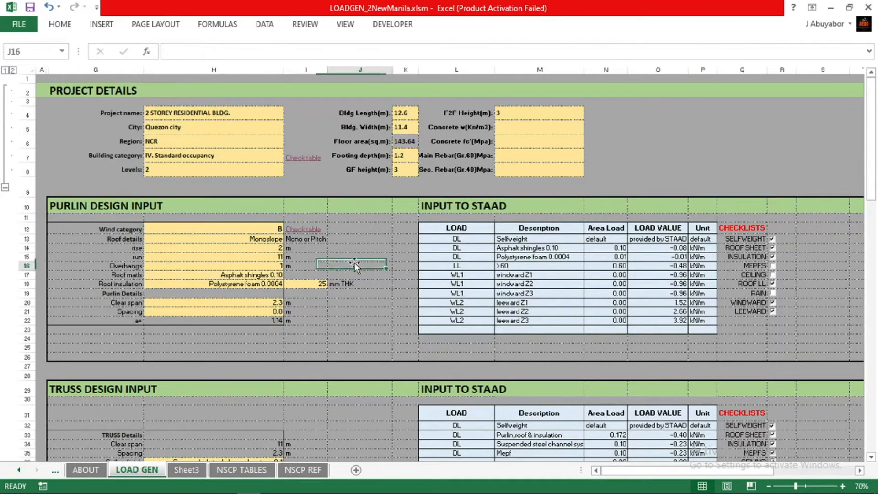
Step: Check the available roof type options in the purlin design input and keep Monoslope as the roof detail
{"action": "left_click", "coordinate": [262, 265]}
{"action": "left_click", "coordinate": [238, 239]}
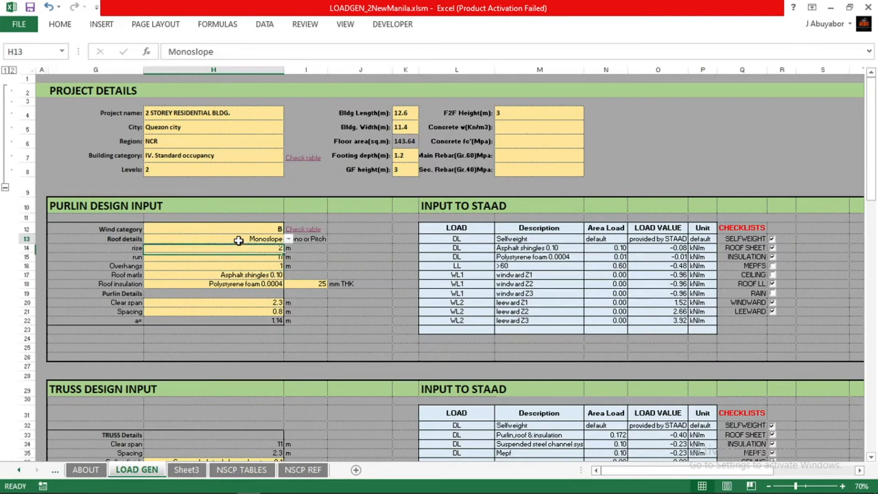
{"action": "left_click", "coordinate": [288, 239]}
{"action": "left_click", "coordinate": [281, 253]}
{"action": "left_click", "coordinate": [288, 239]}
{"action": "left_click", "coordinate": [284, 247]}
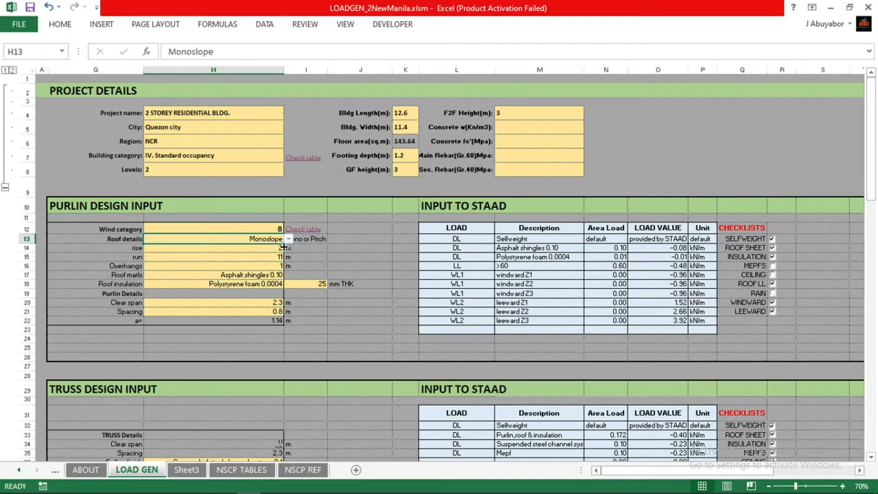
{"action": "left_click", "coordinate": [291, 238]}
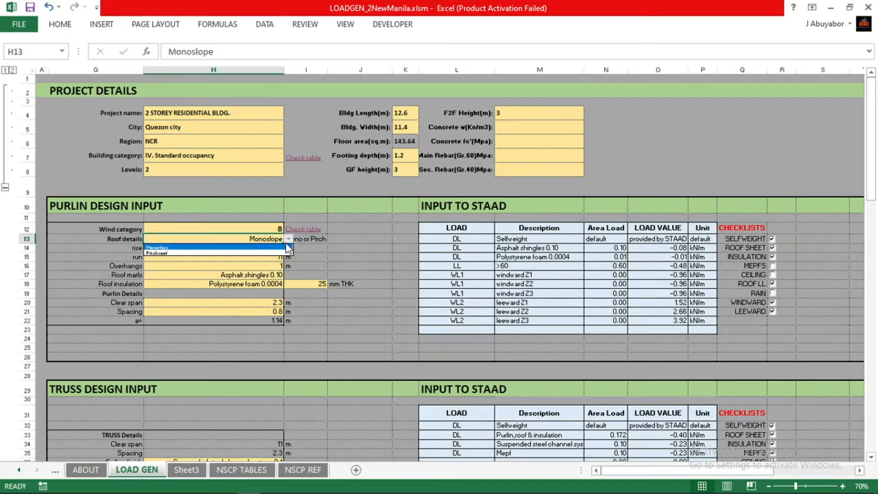
{"action": "left_click", "coordinate": [285, 248]}
{"action": "left_click", "coordinate": [272, 254]}
{"action": "left_click", "coordinate": [332, 265]}
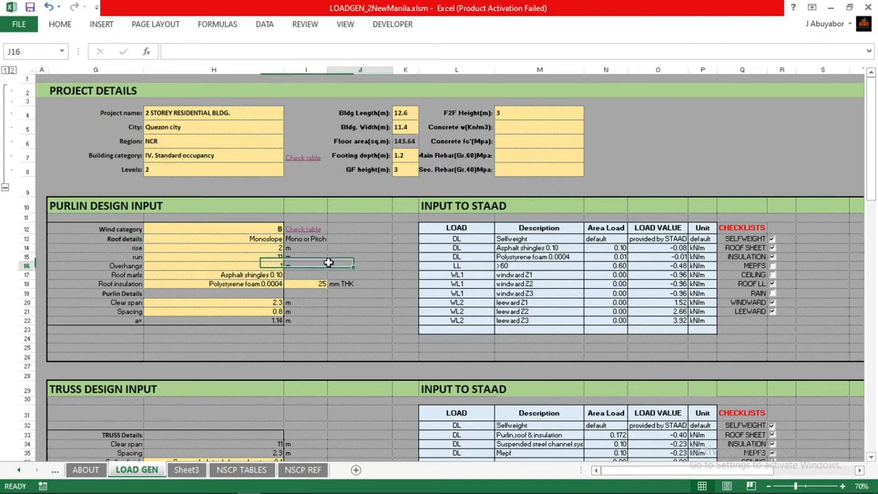
Step: Look up the truss rise in the AutoCAD preliminary drawing for the purlin's rise entry, and return to the Excel LOAD GEN sheet
{"action": "left_click", "coordinate": [240, 245]}
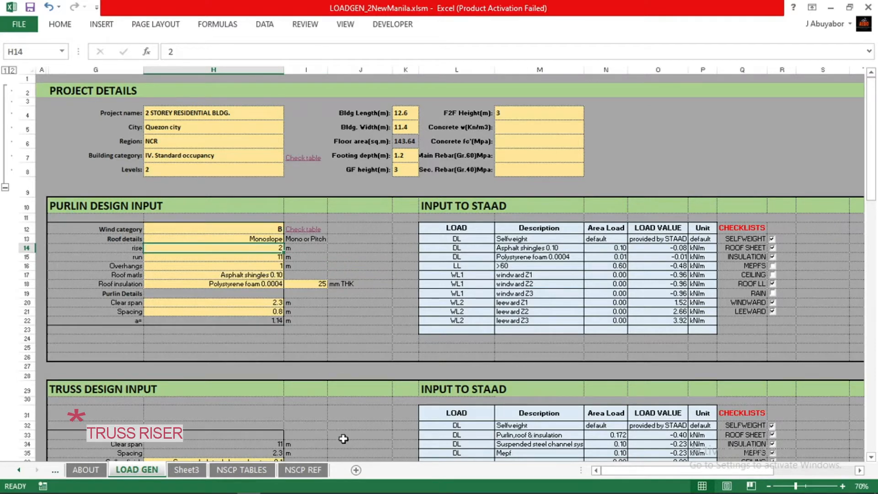
{"action": "left_click", "coordinate": [344, 484]}
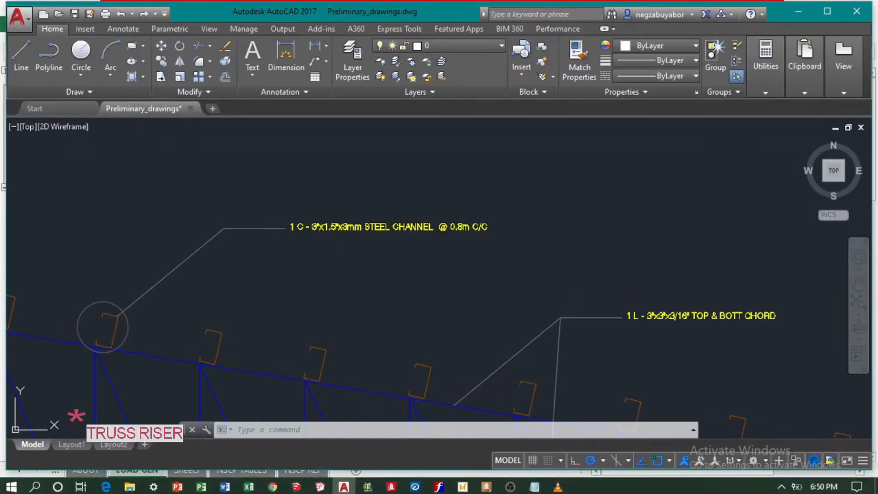
{"action": "scroll", "coordinate": [444, 128], "scroll_direction": "down", "scroll_amount": 3}
{"action": "scroll", "coordinate": [181, 340], "scroll_direction": "up", "scroll_amount": 4}
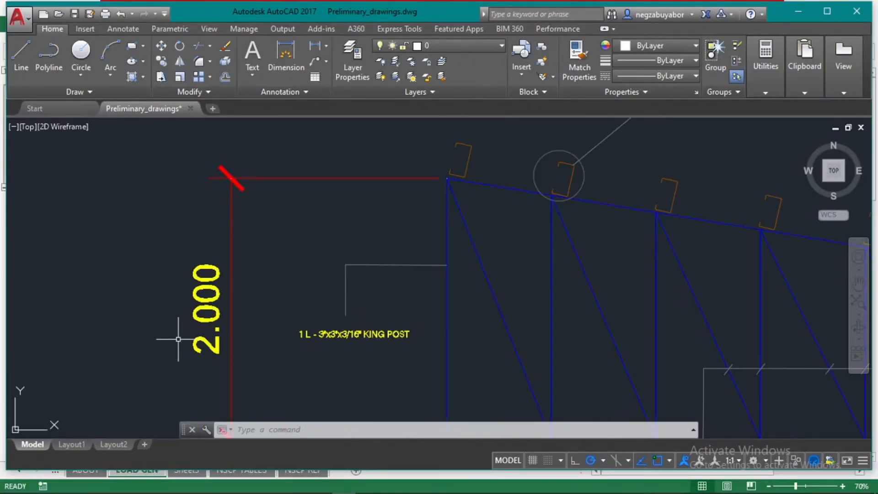
{"action": "mouse_move", "coordinate": [368, 489]}
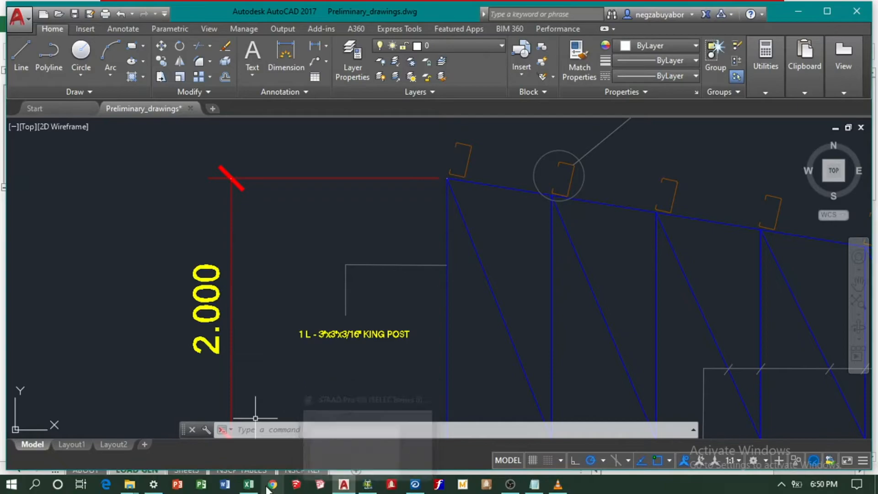
{"action": "left_click", "coordinate": [249, 484]}
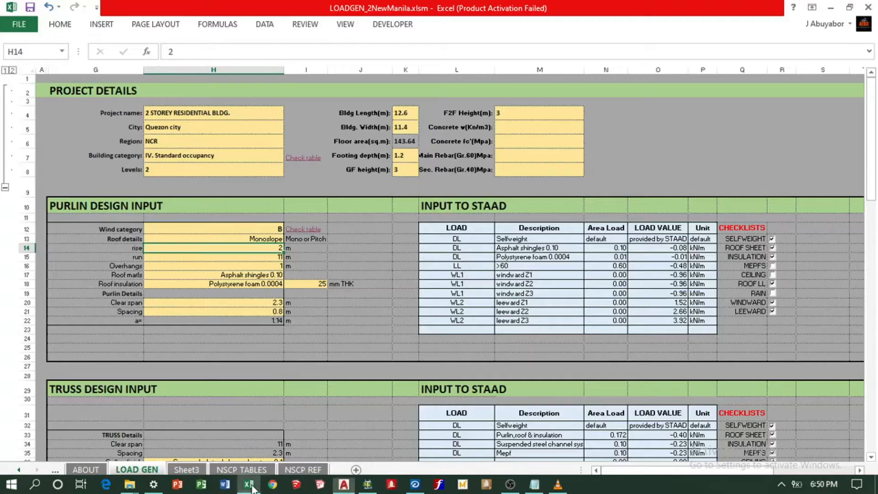
Step: Check the truss's overall length in the AutoCAD drawing and set the purlin roof run to 12 m in the Excel sheet
{"action": "left_click", "coordinate": [238, 257]}
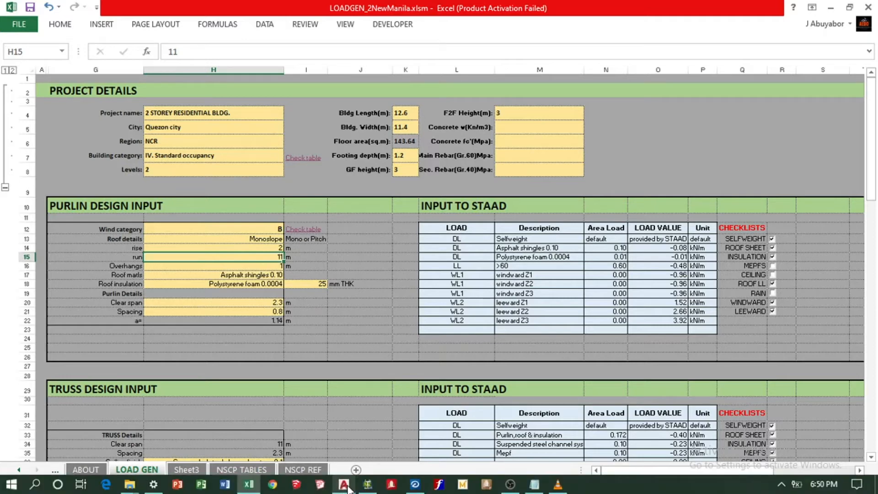
{"action": "left_click", "coordinate": [344, 483]}
{"action": "scroll", "coordinate": [403, 354], "scroll_direction": "down", "scroll_amount": 4}
{"action": "middle_click_drag", "start_coordinate": [411, 353], "coordinate": [364, 285]}
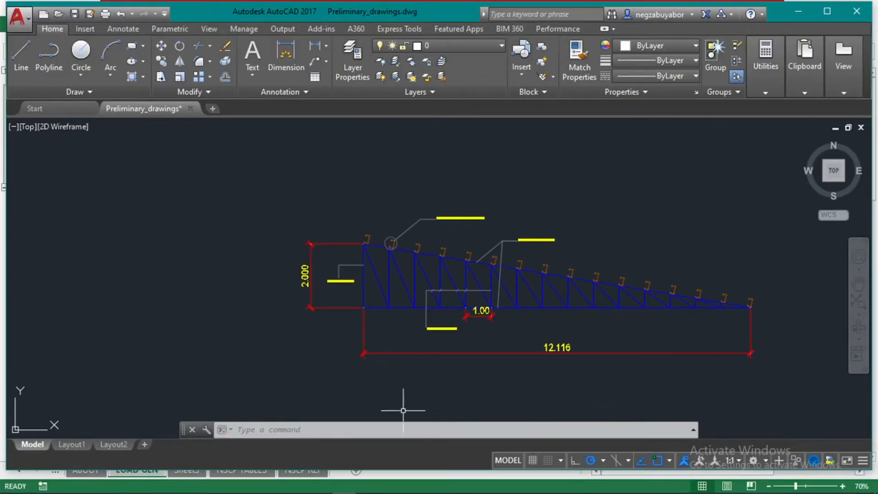
{"action": "left_click", "coordinate": [248, 485]}
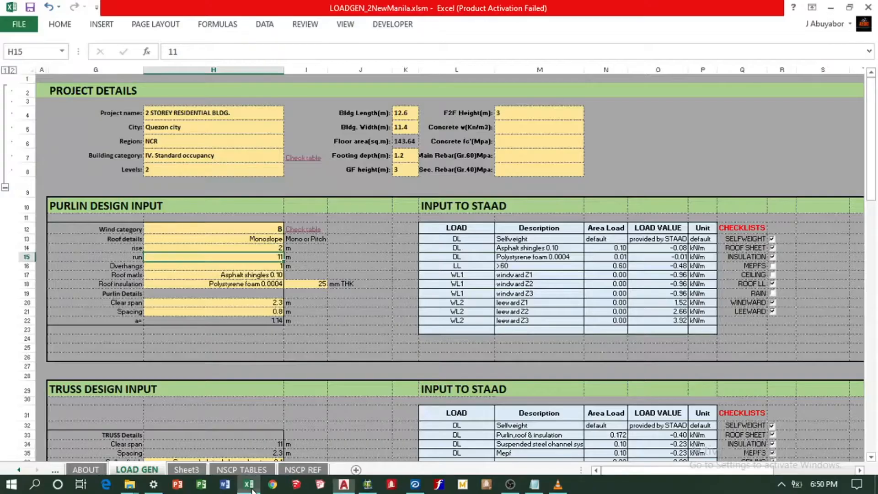
{"action": "type", "text": "2"}
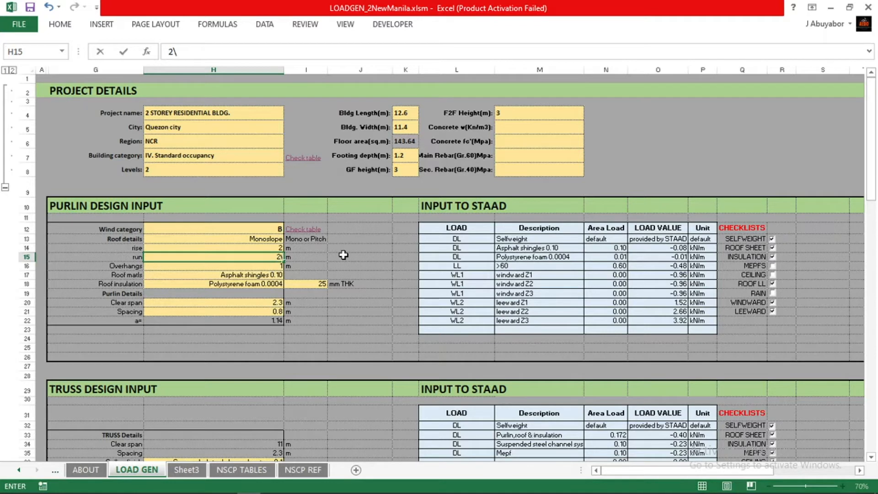
{"action": "left_click", "coordinate": [344, 254]}
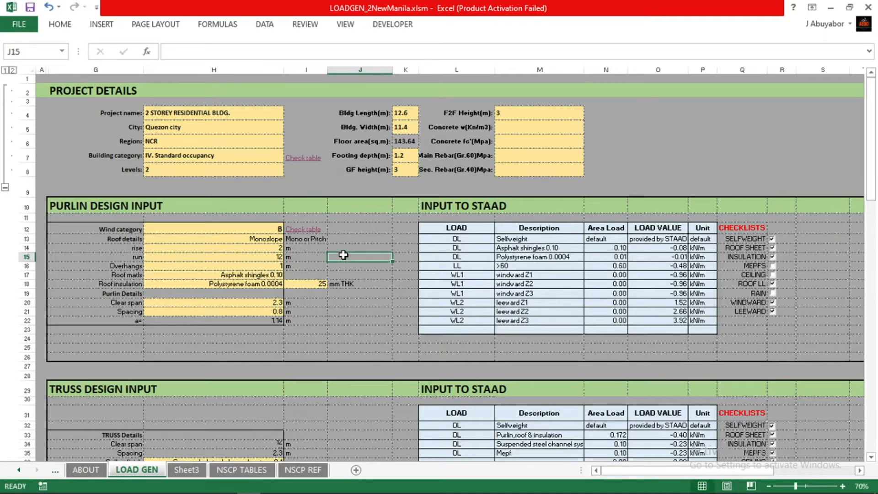
Step: Check the overhang entry, browse the roof material options, and keep Asphalt shingles 0.10 as the purlin's roof material
{"action": "left_click", "coordinate": [256, 266]}
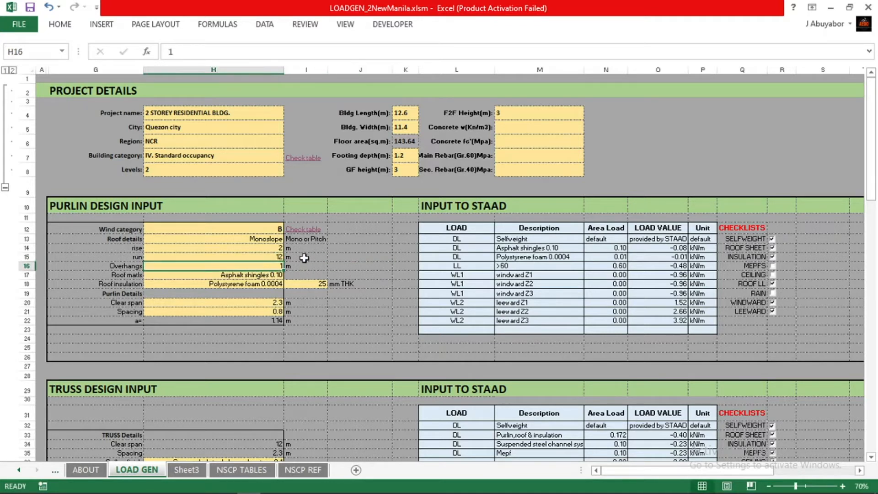
{"action": "left_click", "coordinate": [257, 274]}
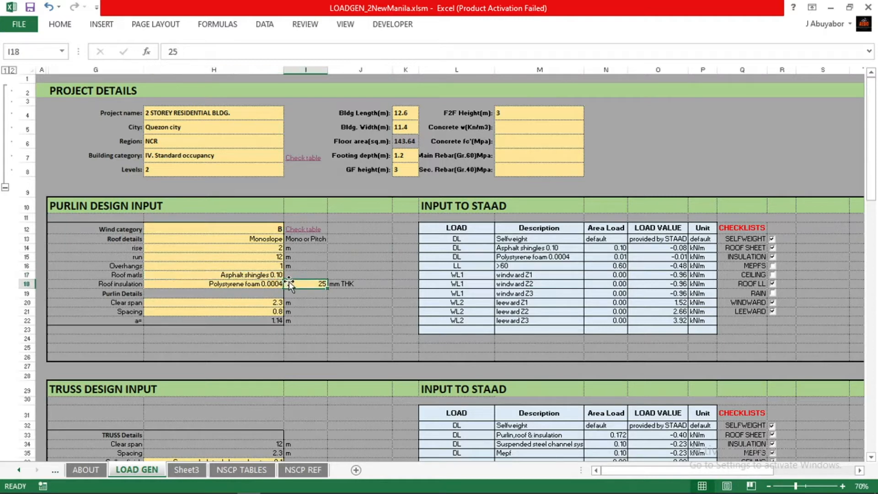
{"action": "left_click", "coordinate": [289, 276]}
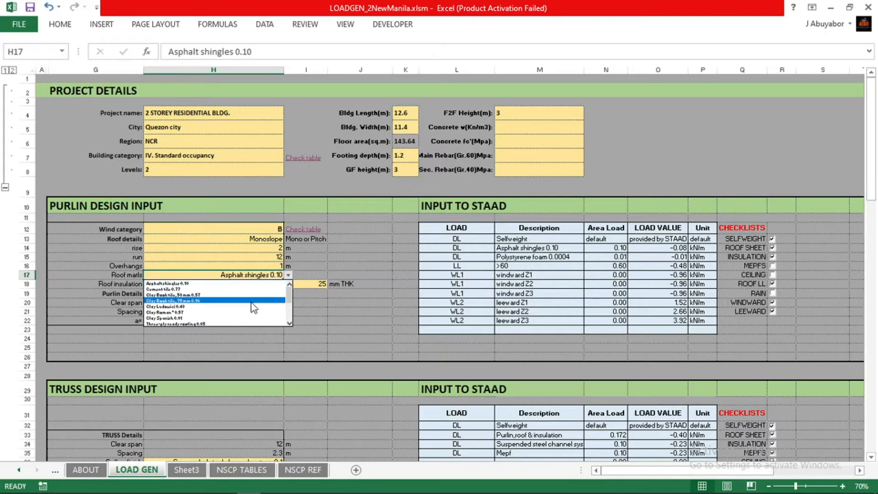
{"action": "key", "text": "Escape"}
{"action": "scroll", "coordinate": [181, 318], "scroll_direction": "up", "scroll_amount": 1, "text": "ctrl"}
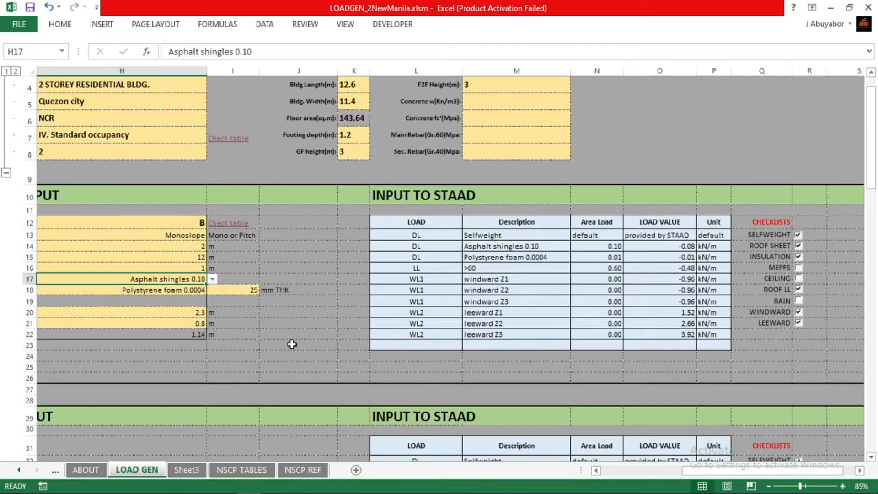
{"action": "scroll", "coordinate": [251, 325], "scroll_direction": "up", "scroll_amount": 1, "text": "ctrl"}
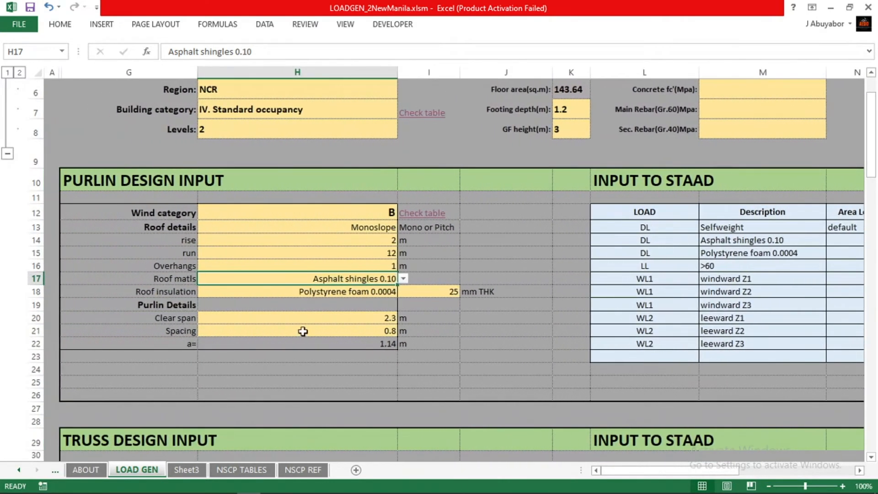
{"action": "left_click", "coordinate": [404, 279]}
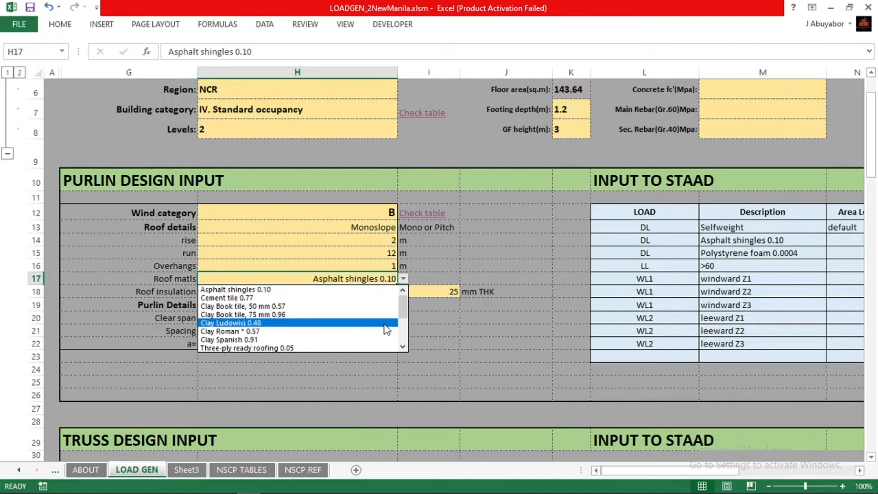
{"action": "left_click_drag", "start_coordinate": [404, 307], "coordinate": [404, 343]}
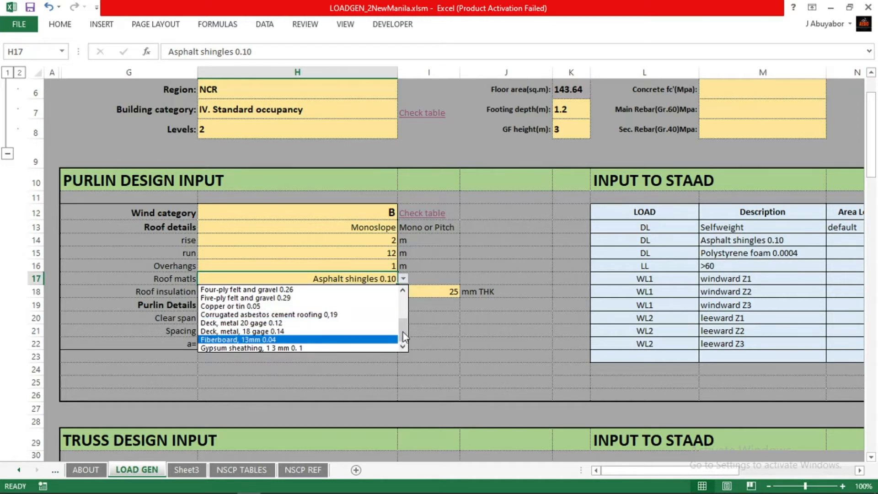
{"action": "left_click_drag", "start_coordinate": [402, 330], "coordinate": [405, 294]}
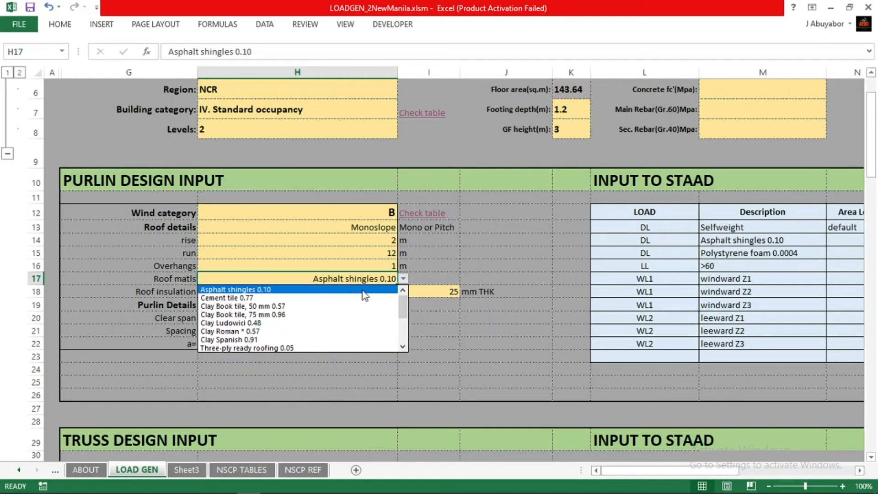
{"action": "left_click", "coordinate": [266, 294]}
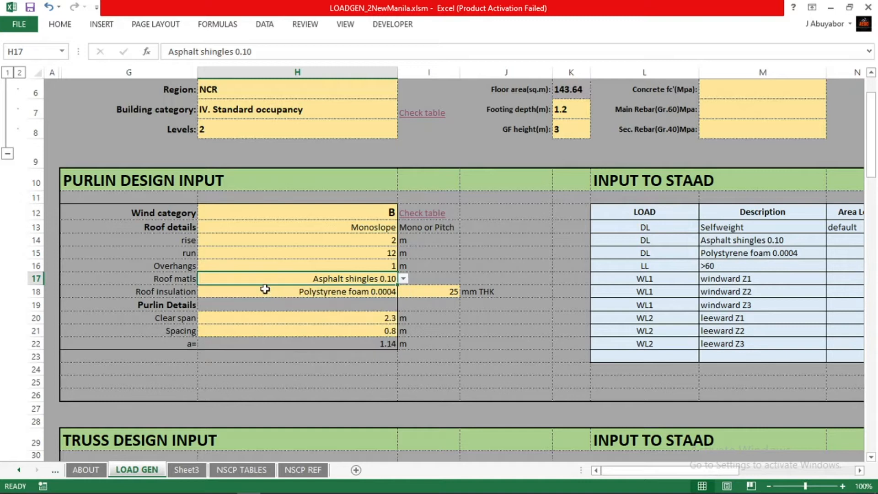
{"action": "left_click", "coordinate": [431, 329]}
{"action": "left_click", "coordinate": [500, 333]}
{"action": "left_click", "coordinate": [453, 380]}
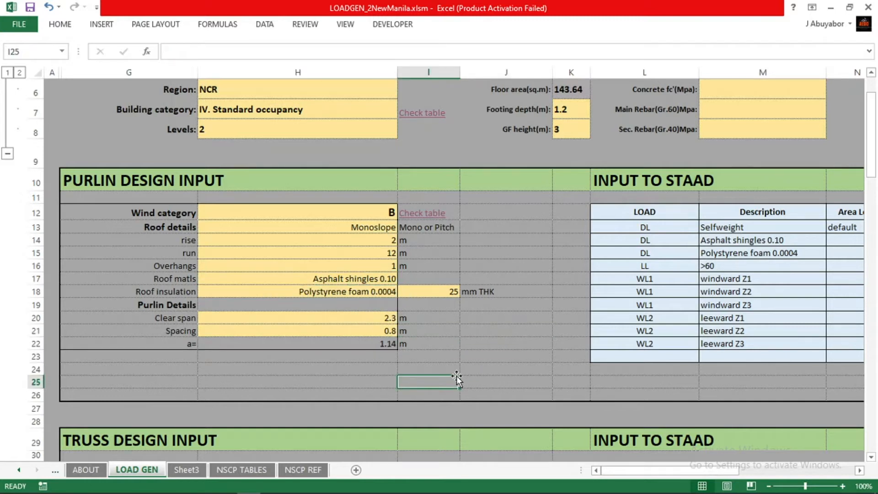
{"action": "left_click", "coordinate": [380, 279]}
{"action": "left_click", "coordinate": [464, 344]}
{"action": "left_click", "coordinate": [479, 390]}
{"action": "left_click", "coordinate": [402, 380]}
{"action": "left_click", "coordinate": [492, 359]}
{"action": "left_click", "coordinate": [427, 382]}
{"action": "left_click", "coordinate": [484, 344]}
{"action": "left_click", "coordinate": [489, 328]}
{"action": "left_click", "coordinate": [488, 319]}
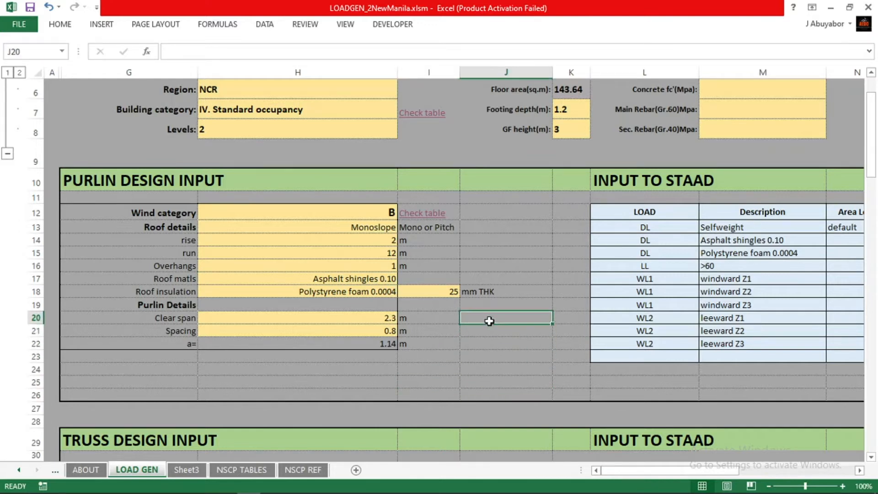
Step: Check the roof insulation options and the insulation thickness entry in the purlin design input
{"action": "left_click", "coordinate": [356, 291]}
{"action": "left_click", "coordinate": [403, 291]}
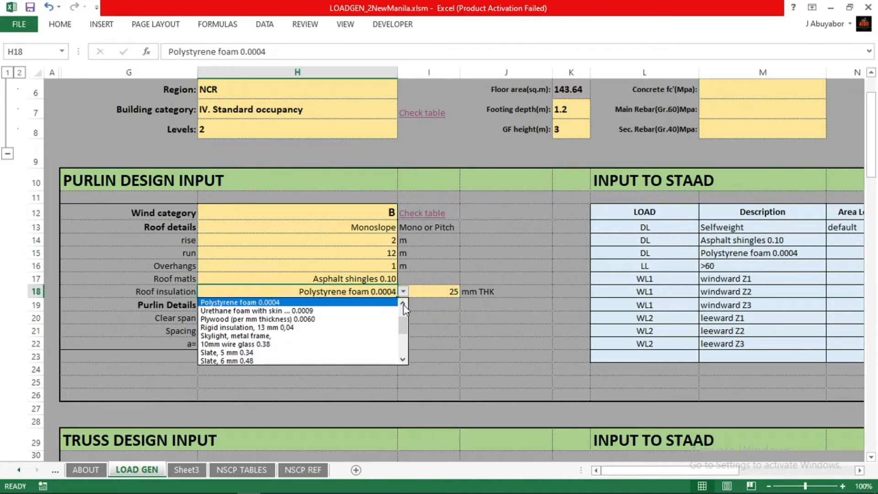
{"action": "left_click", "coordinate": [446, 296]}
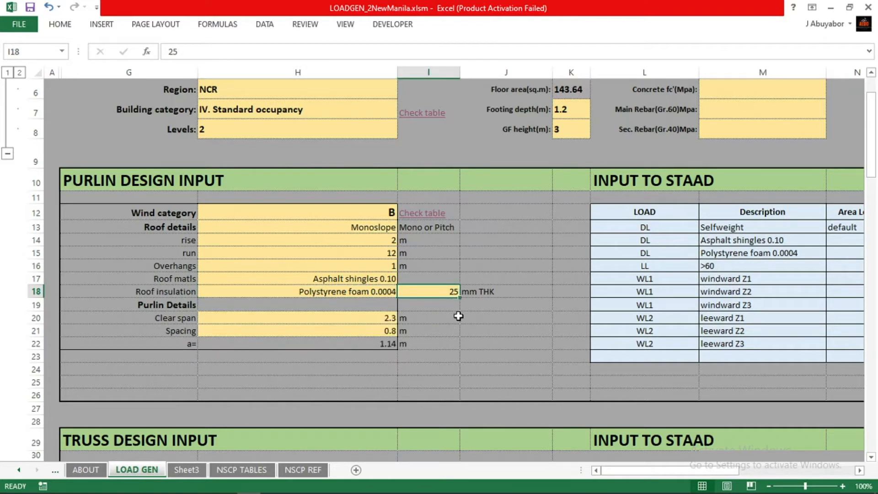
{"action": "left_click", "coordinate": [454, 355]}
{"action": "left_click", "coordinate": [486, 358]}
{"action": "left_click", "coordinate": [480, 383]}
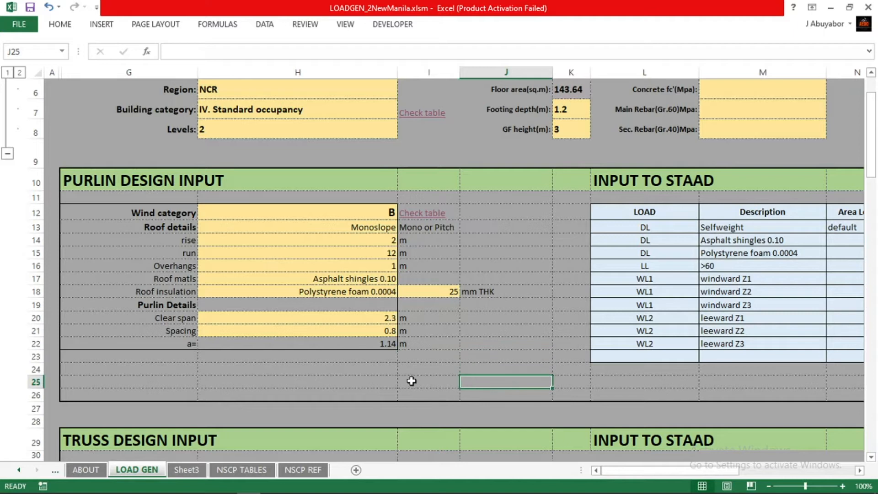
{"action": "left_click", "coordinate": [411, 381]}
{"action": "left_click", "coordinate": [453, 346]}
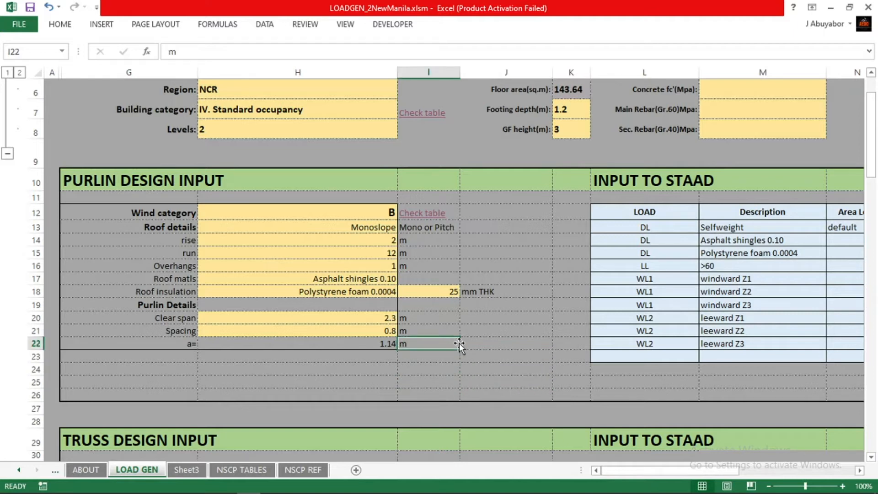
{"action": "left_click", "coordinate": [501, 355]}
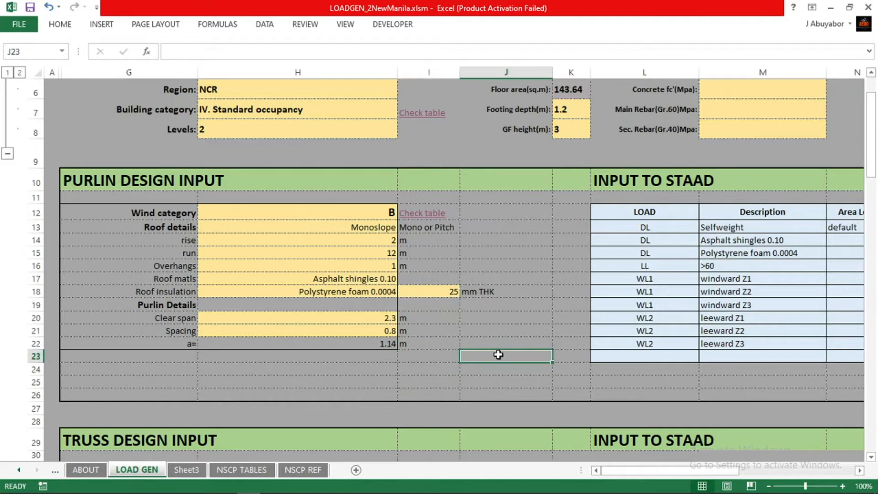
Step: Set the purlin's clear span to 3.15 m and check its spacing entry
{"action": "left_click", "coordinate": [188, 307]}
{"action": "left_click", "coordinate": [260, 317]}
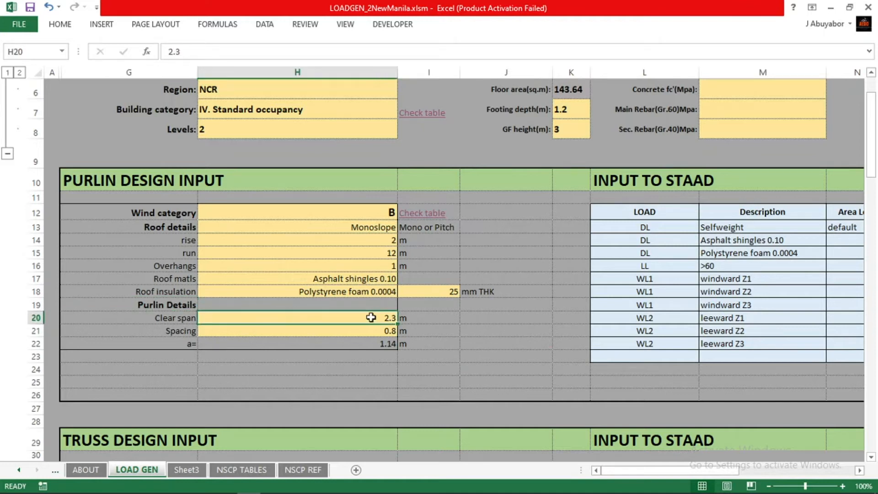
{"action": "type", "text": "3.15"}
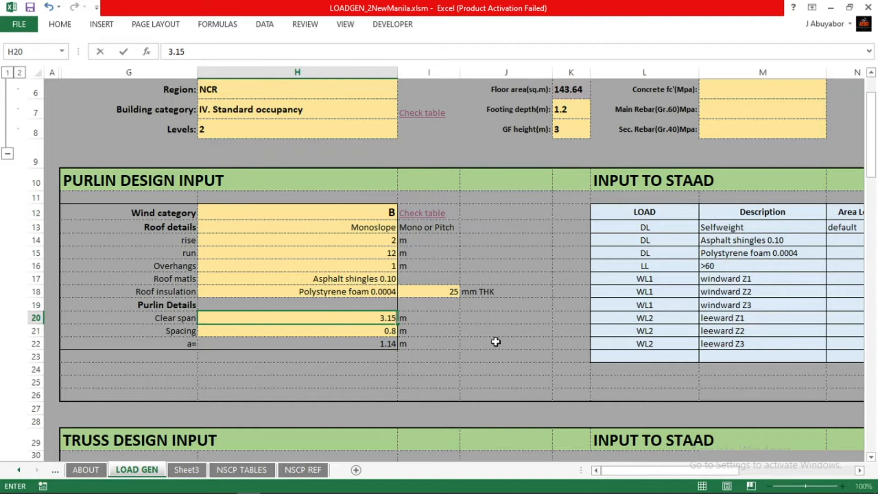
{"action": "left_click", "coordinate": [352, 335]}
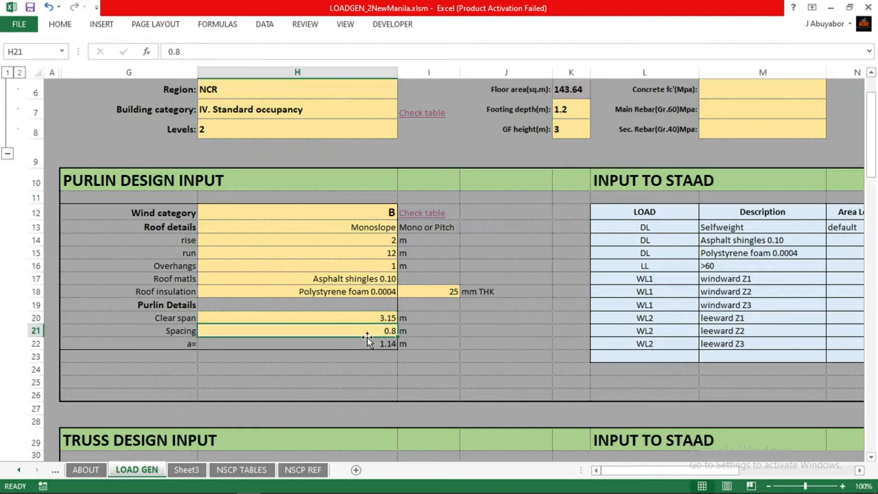
Step: Examine the purlin's load values in the INPUT TO STAAD table
{"action": "left_click", "coordinate": [479, 381]}
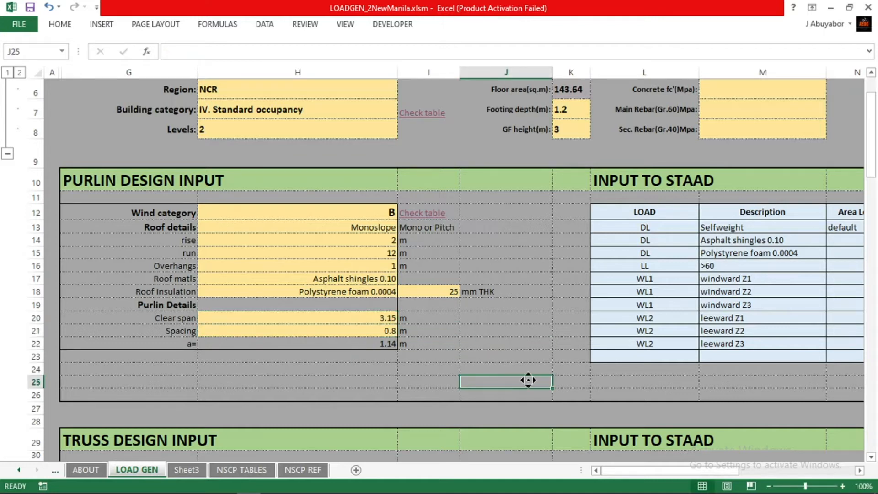
{"action": "scroll", "coordinate": [566, 389], "scroll_direction": "right", "scroll_amount": 1}
{"action": "scroll", "coordinate": [566, 389], "scroll_direction": "right", "scroll_amount": 1}
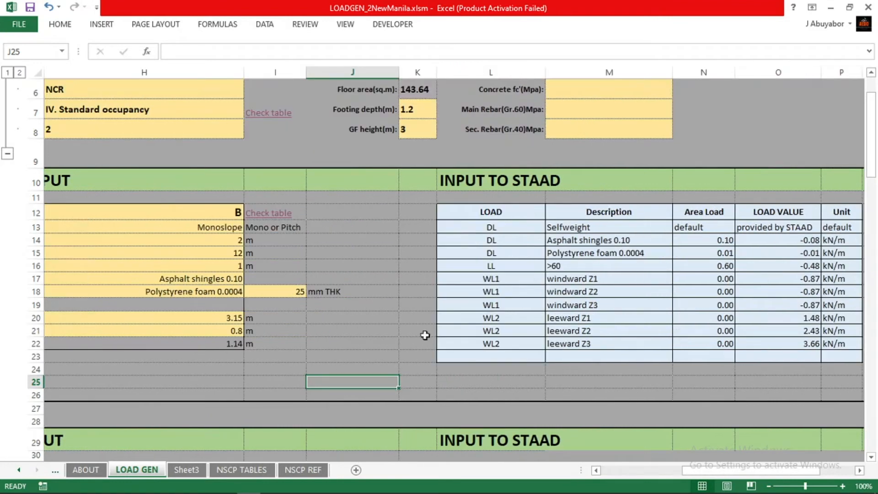
Step: Review the load types, the load value column and the Selfweight row in the purlin's INPUT TO STAAD table
{"action": "scroll", "coordinate": [517, 345], "scroll_direction": "right", "scroll_amount": 1}
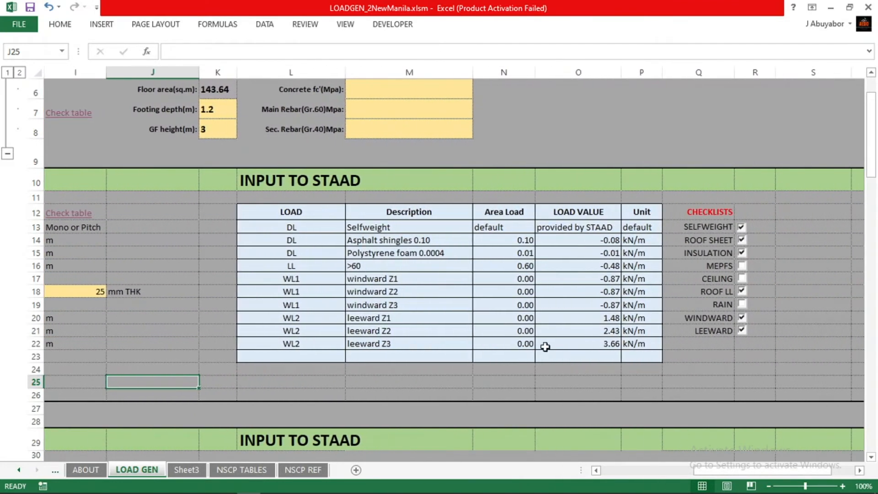
{"action": "left_click_drag", "start_coordinate": [584, 276], "coordinate": [585, 342]}
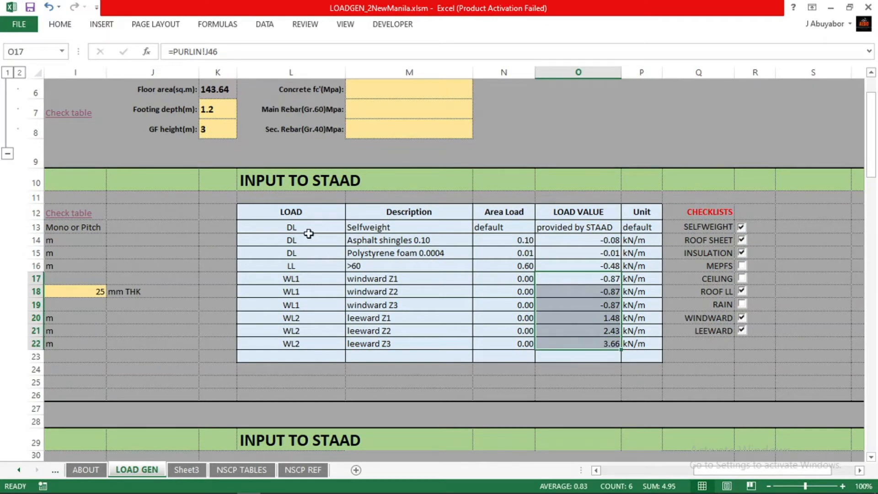
{"action": "left_click_drag", "start_coordinate": [310, 228], "coordinate": [306, 256]}
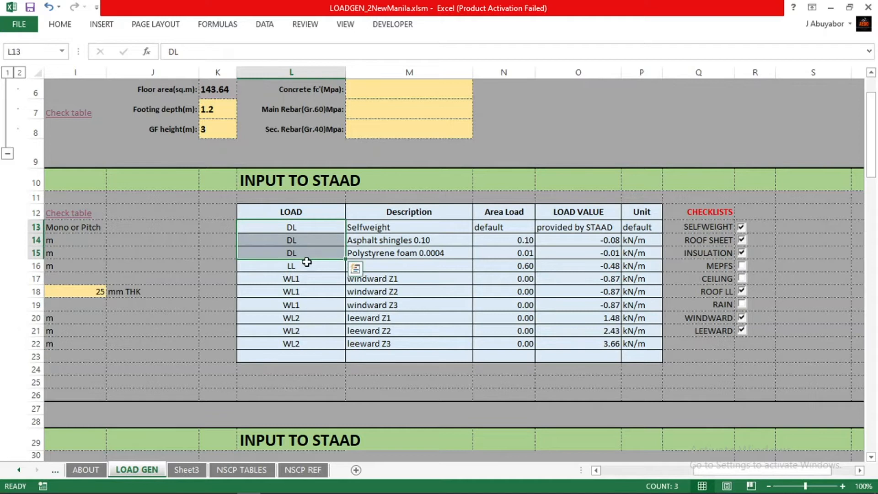
{"action": "left_click", "coordinate": [303, 266]}
{"action": "left_click", "coordinate": [298, 280]}
{"action": "left_click", "coordinate": [311, 305]}
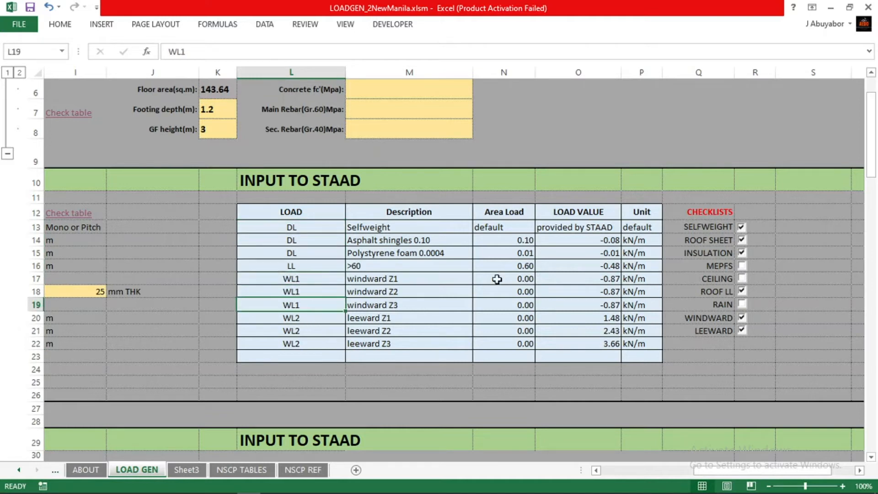
{"action": "left_click_drag", "start_coordinate": [576, 242], "coordinate": [583, 341]}
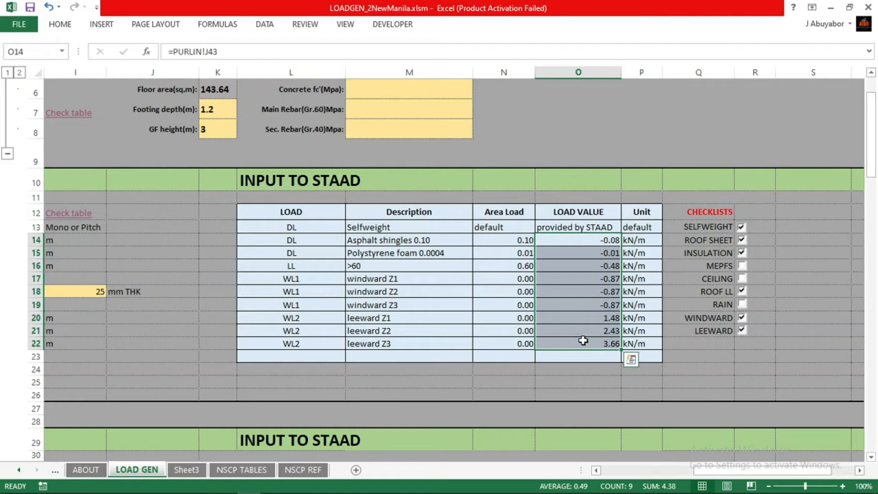
{"action": "left_click", "coordinate": [318, 228]}
{"action": "left_click", "coordinate": [393, 228]}
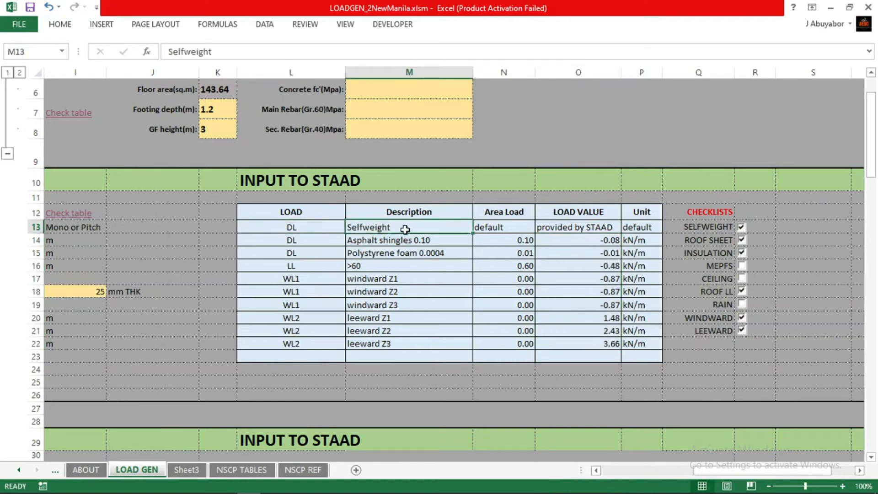
{"action": "left_click", "coordinate": [503, 228]}
{"action": "left_click", "coordinate": [555, 228]}
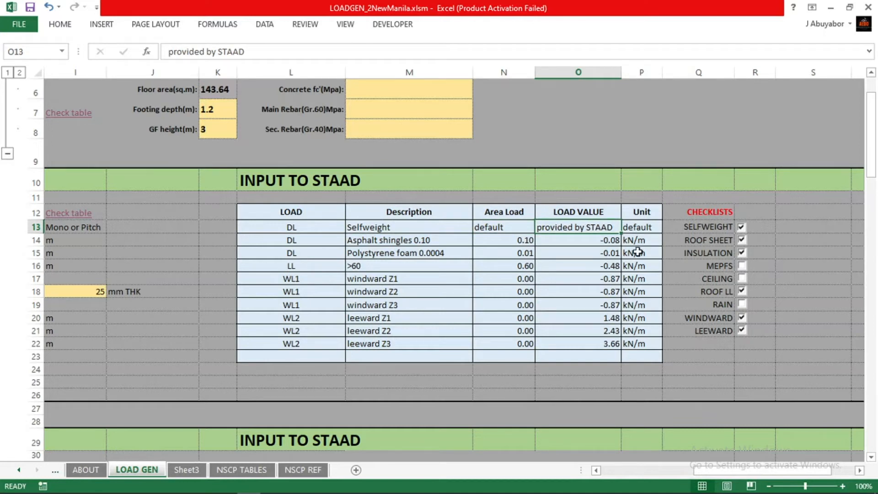
Step: Inspect the area loads and load values of the Asphalt shingles, Polystyrene foam and roof live load rows
{"action": "left_click", "coordinate": [304, 240]}
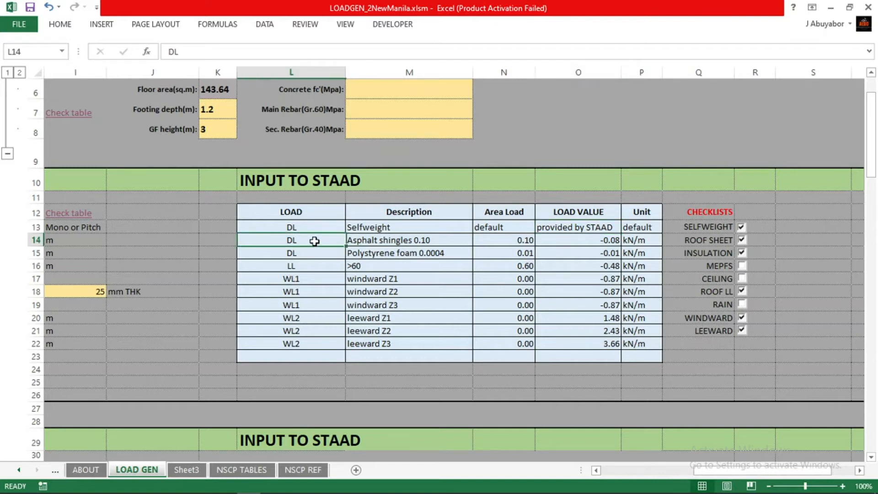
{"action": "left_click", "coordinate": [402, 239]}
{"action": "left_click", "coordinate": [495, 237]}
{"action": "left_click", "coordinate": [588, 236]}
{"action": "left_click", "coordinate": [511, 238]}
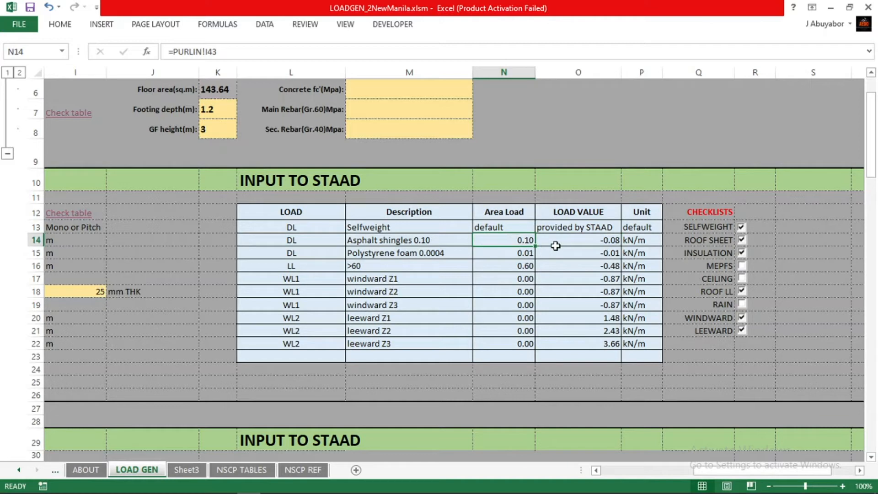
{"action": "left_click", "coordinate": [576, 242]}
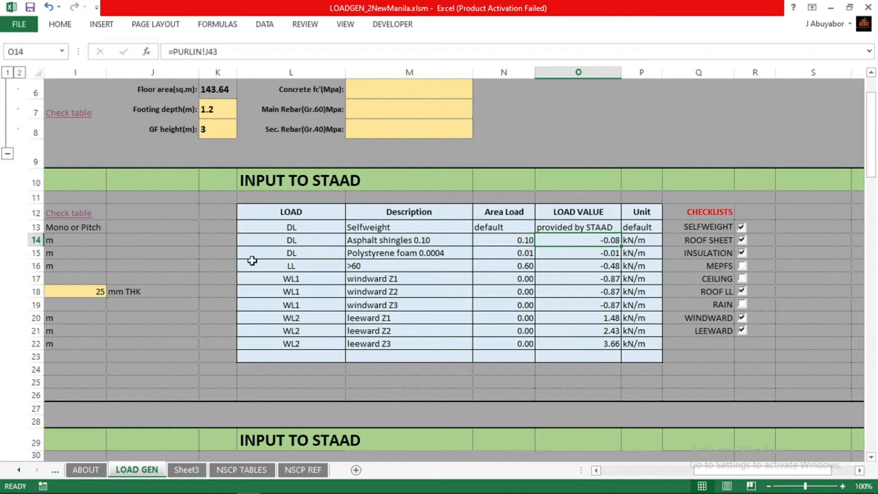
{"action": "left_click", "coordinate": [178, 277]}
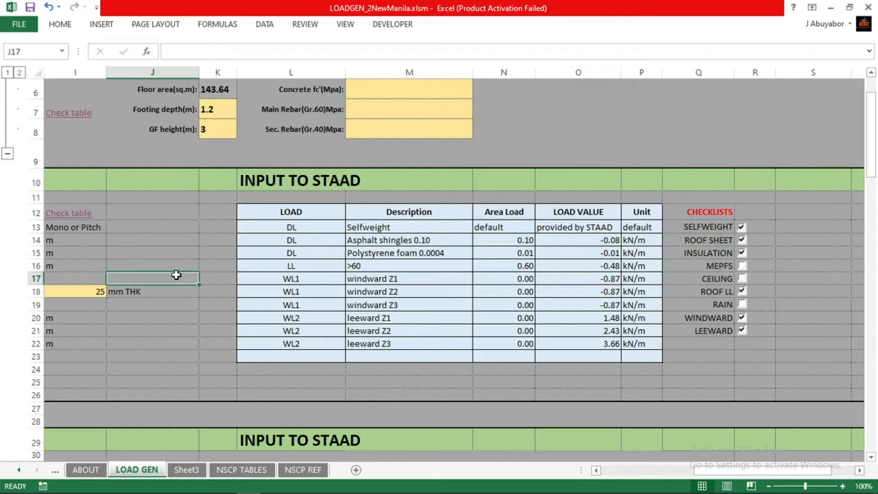
{"action": "left_click", "coordinate": [370, 254]}
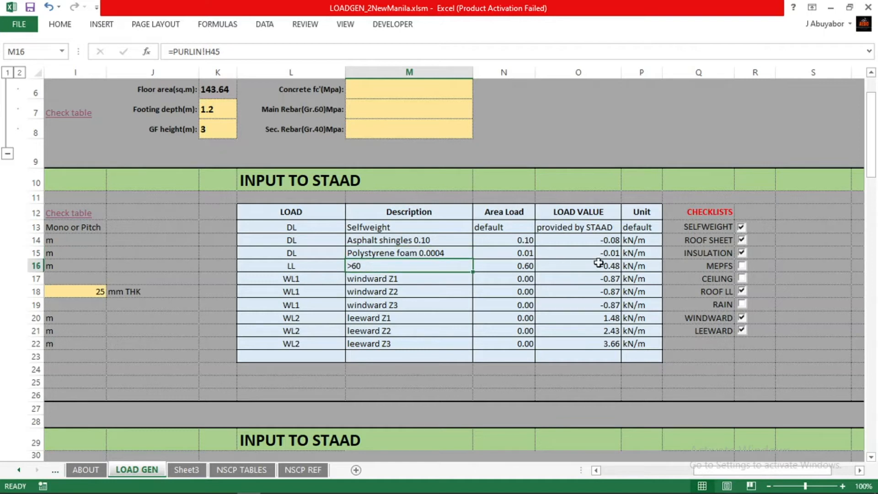
{"action": "left_click", "coordinate": [597, 239]}
{"action": "left_click_drag", "start_coordinate": [597, 239], "coordinate": [598, 254]}
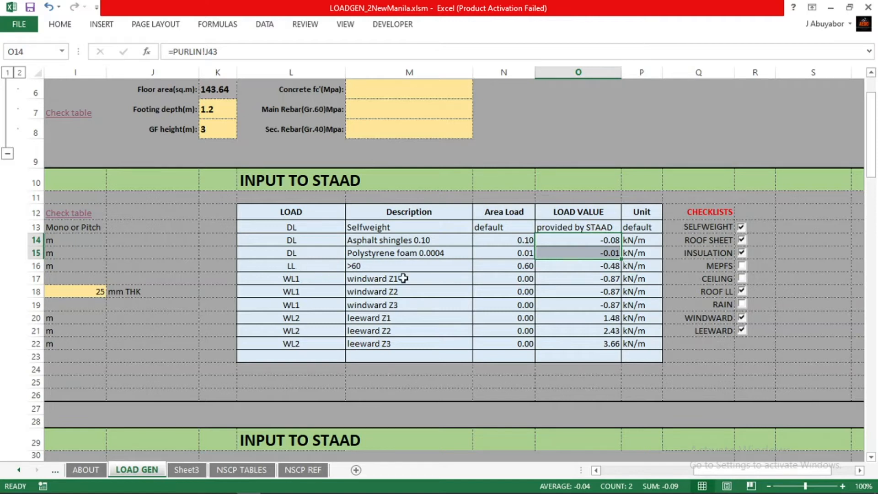
{"action": "left_click", "coordinate": [457, 266]}
{"action": "left_click", "coordinate": [541, 268]}
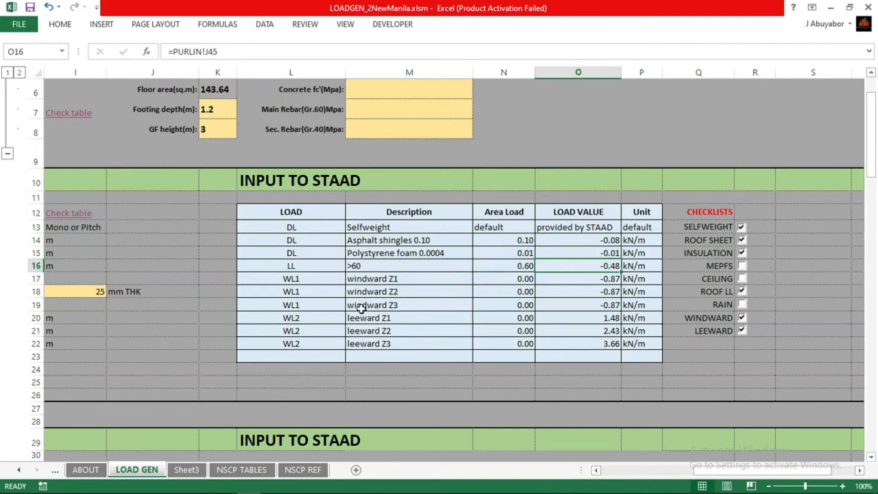
Step: Compare the WL1 windward and WL2 leeward wind load rows and their Z1 to Z3 zone descriptions
{"action": "left_click", "coordinate": [330, 280]}
{"action": "left_click", "coordinate": [308, 294]}
{"action": "left_click", "coordinate": [299, 316]}
{"action": "left_click", "coordinate": [307, 331]}
{"action": "left_click", "coordinate": [308, 343]}
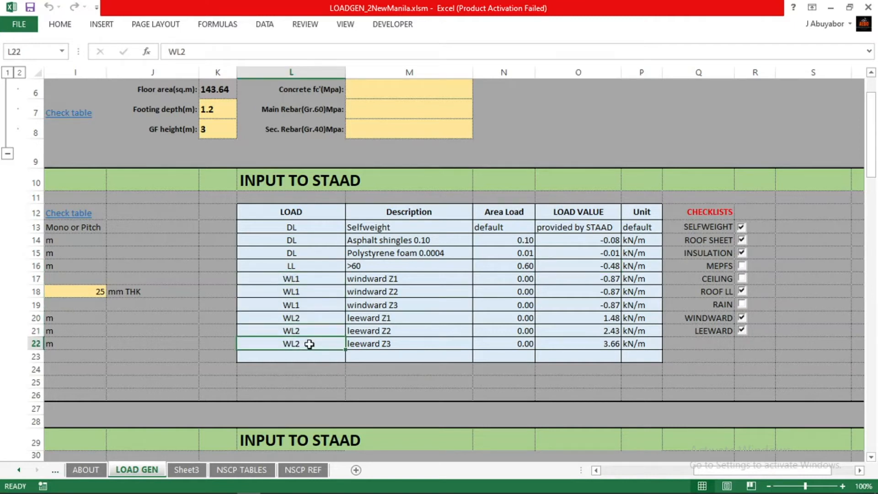
{"action": "left_click_drag", "start_coordinate": [330, 277], "coordinate": [333, 303]}
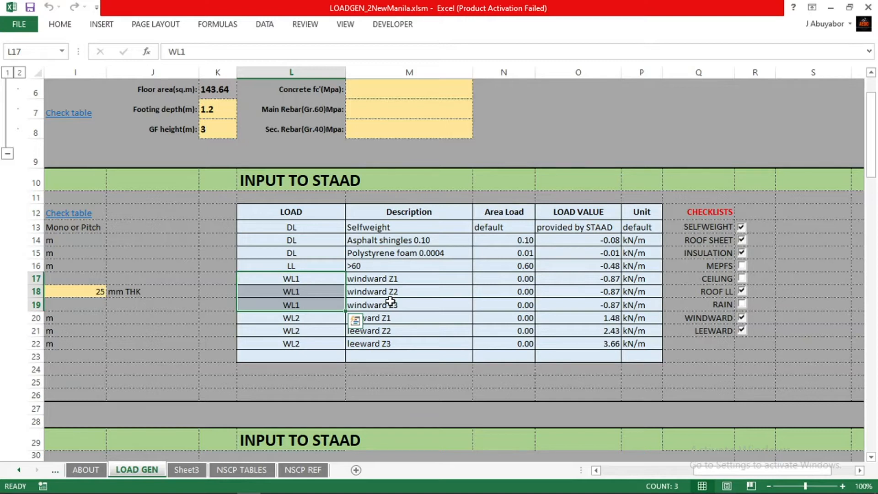
{"action": "left_click_drag", "start_coordinate": [328, 318], "coordinate": [326, 347]}
{"action": "left_click", "coordinate": [372, 381]}
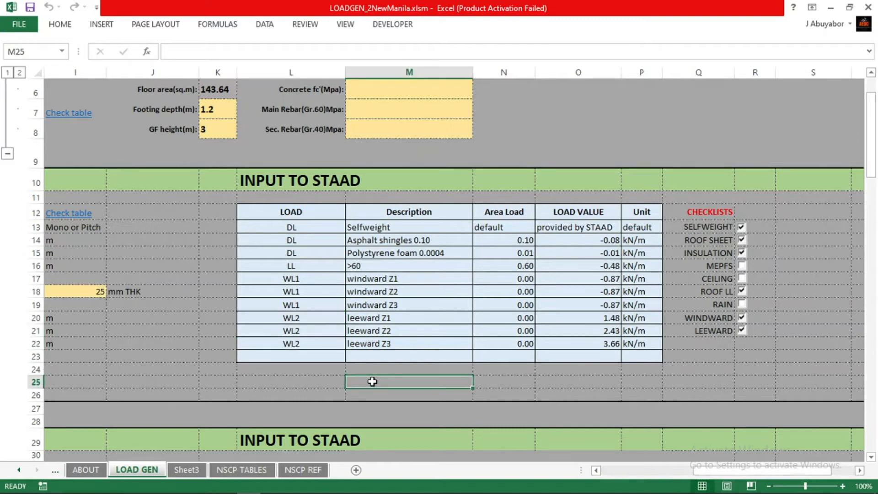
{"action": "left_click", "coordinate": [329, 280]}
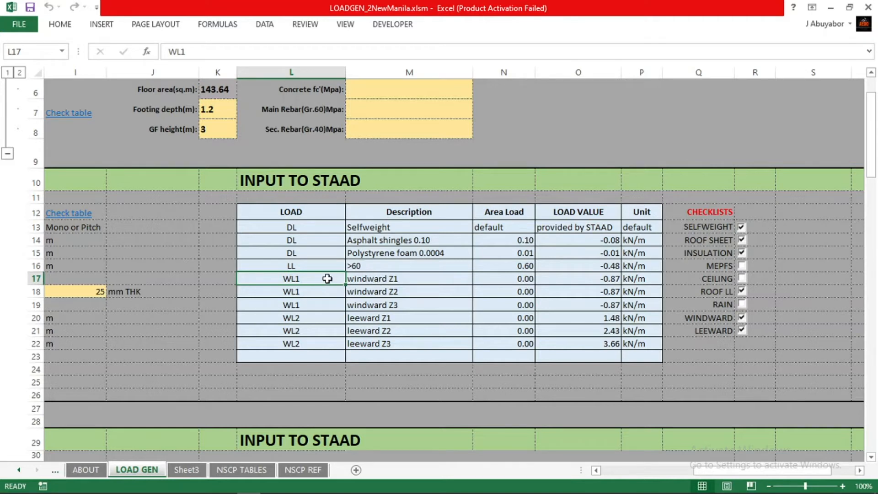
{"action": "left_click", "coordinate": [384, 280]}
{"action": "left_click", "coordinate": [384, 290]}
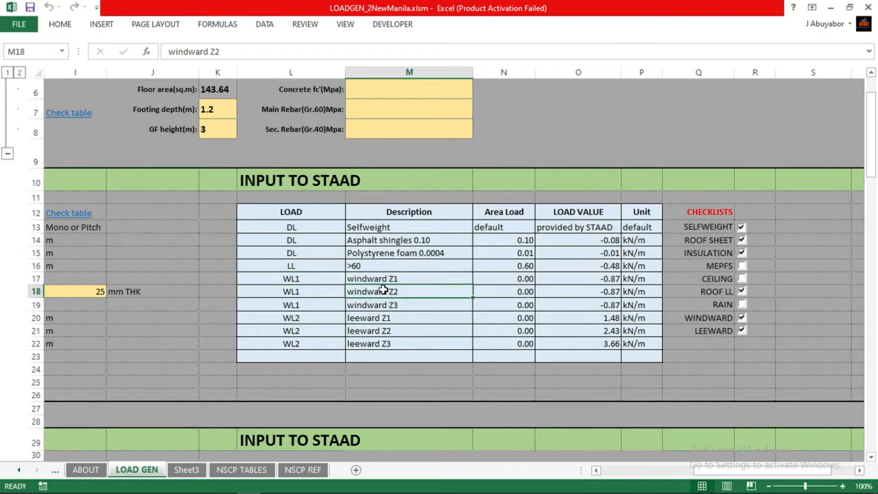
{"action": "left_click", "coordinate": [368, 304]}
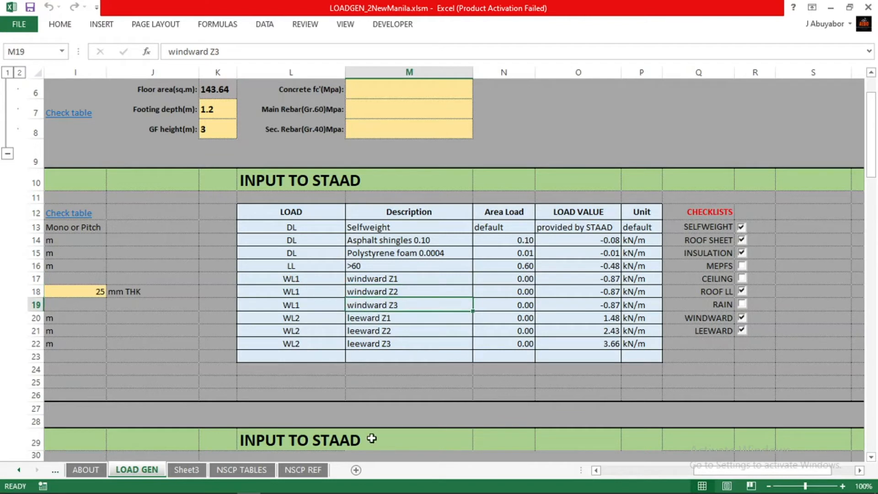
Step: Examine the wind pressure zones on the Monoslope Roof diagram in the NSCP REF sheet
{"action": "left_click", "coordinate": [251, 472]}
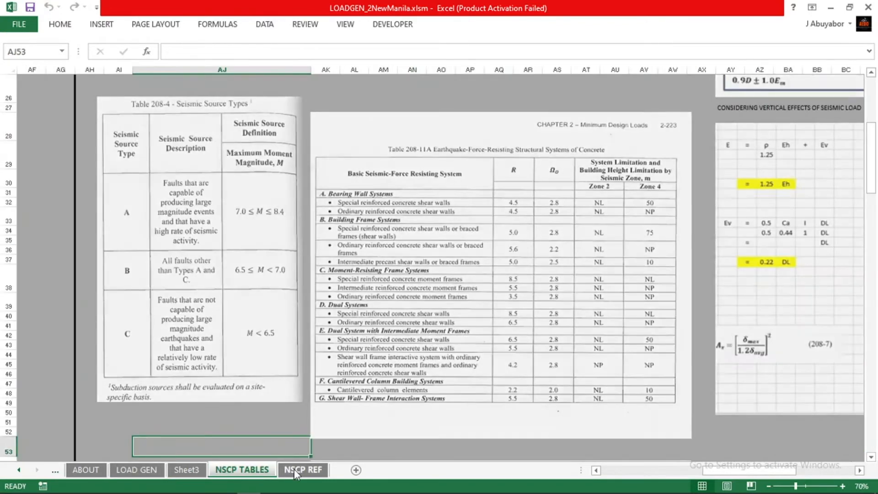
{"action": "left_click", "coordinate": [294, 469]}
{"action": "scroll", "coordinate": [551, 219], "scroll_direction": "up", "scroll_amount": 6}
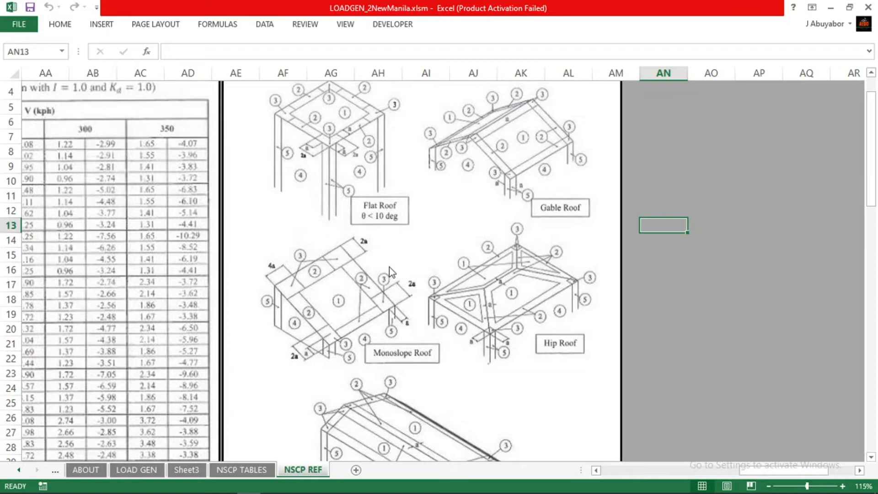
{"action": "scroll", "coordinate": [389, 267], "scroll_direction": "down", "scroll_amount": 2}
{"action": "scroll", "coordinate": [388, 267], "scroll_direction": "up", "scroll_amount": 2}
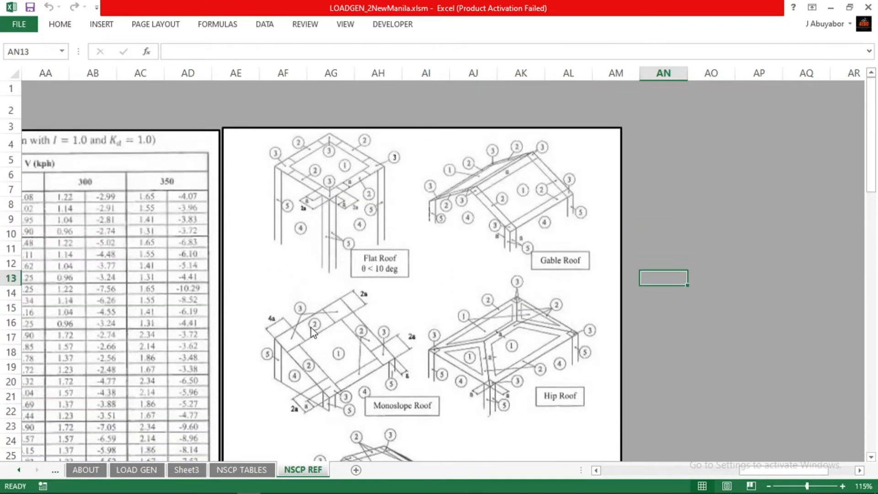
{"action": "scroll", "coordinate": [311, 327], "scroll_direction": "down", "scroll_amount": 1}
{"action": "scroll", "coordinate": [292, 222], "scroll_direction": "down", "scroll_amount": 2}
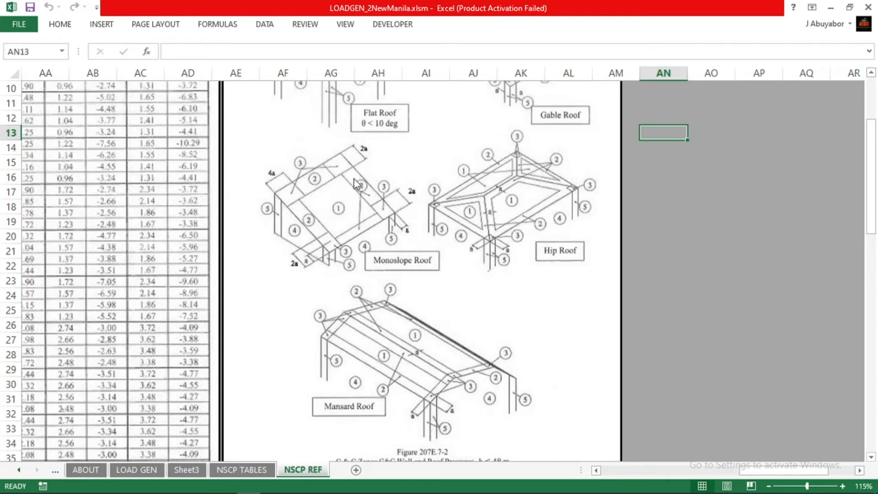
{"action": "scroll", "coordinate": [344, 271], "scroll_direction": "down", "scroll_amount": 2, "text": "ctrl"}
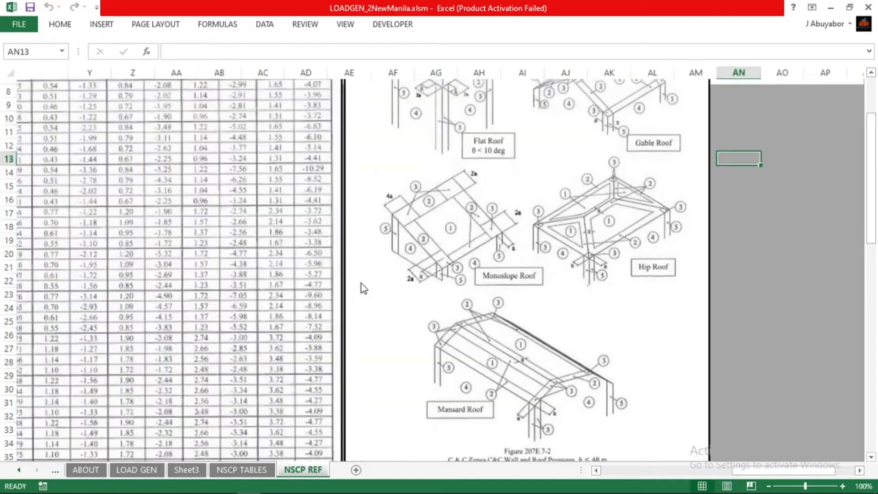
{"action": "scroll", "coordinate": [375, 292], "scroll_direction": "up", "scroll_amount": 2, "text": "ctrl"}
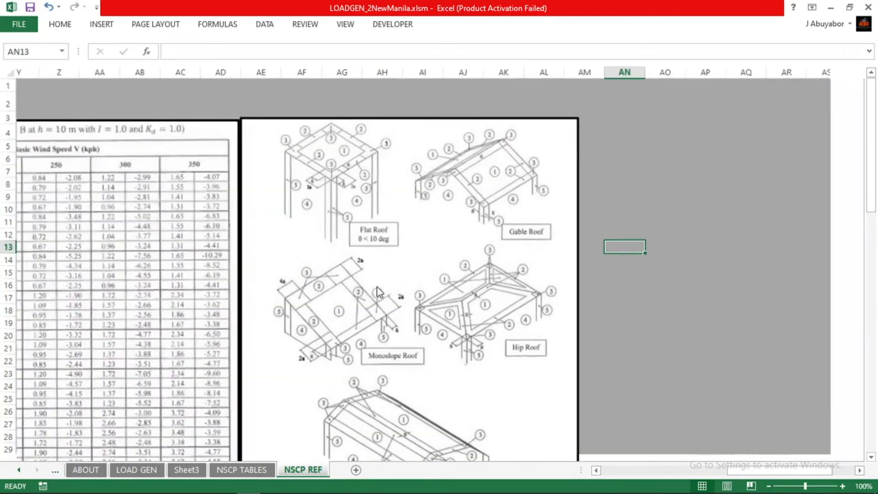
{"action": "scroll", "coordinate": [349, 352], "scroll_direction": "down", "scroll_amount": 2}
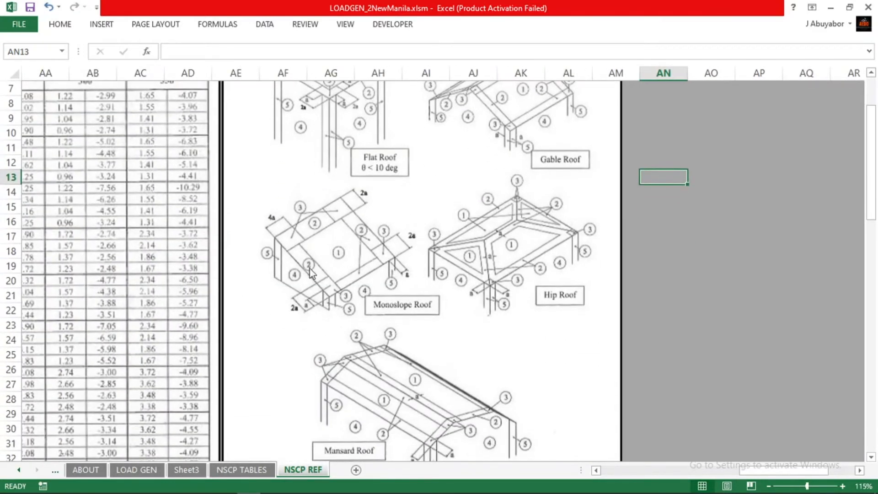
{"action": "scroll", "coordinate": [309, 268], "scroll_direction": "up", "scroll_amount": 1, "text": "ctrl"}
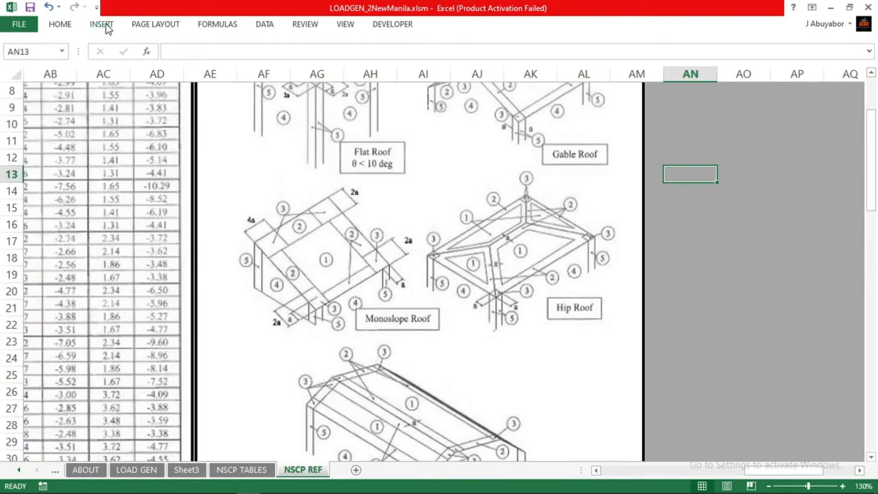
{"action": "left_click", "coordinate": [151, 25]}
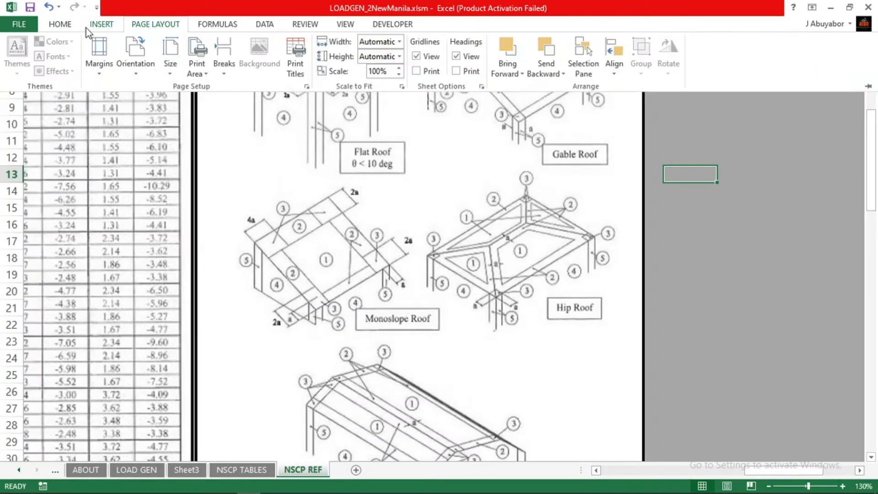
{"action": "left_click", "coordinate": [59, 24]}
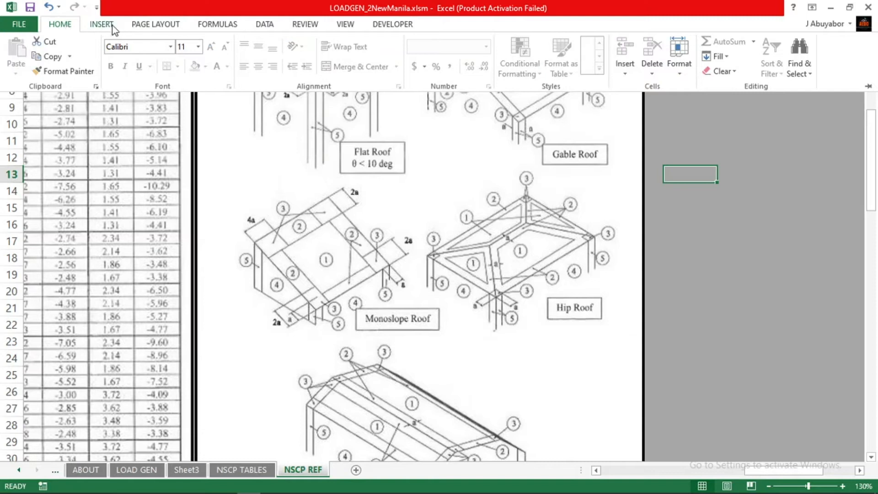
{"action": "left_click", "coordinate": [218, 25]}
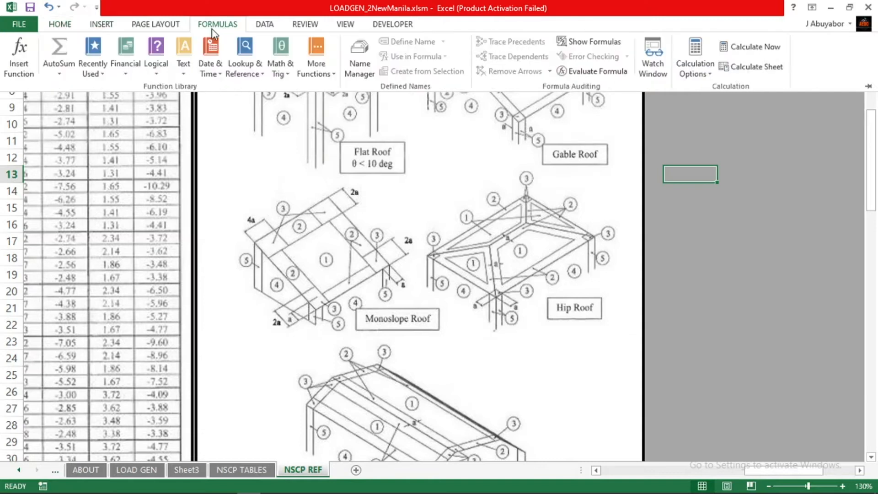
{"action": "left_click", "coordinate": [102, 25]}
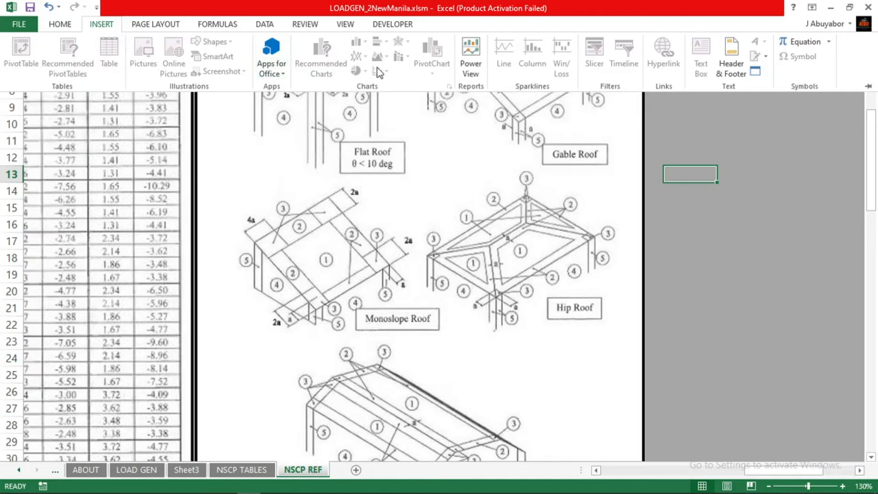
{"action": "left_click", "coordinate": [217, 193]}
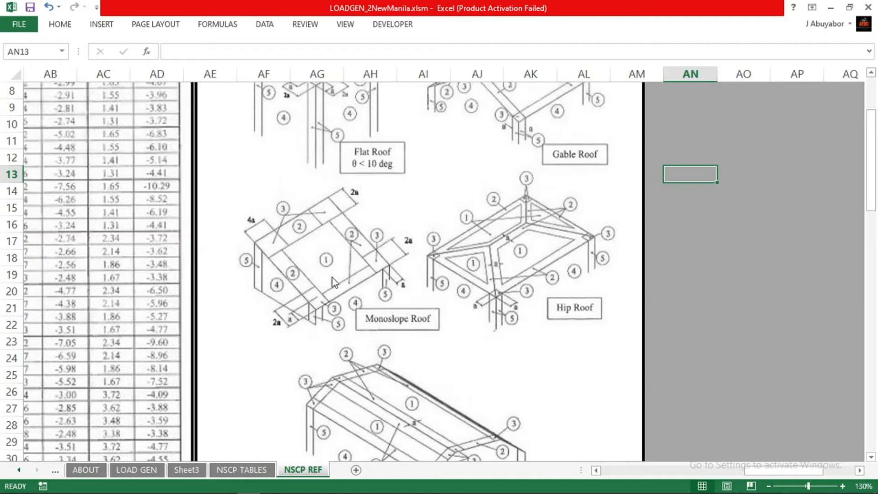
Step: Review the windward and leeward WL1 and WL2 rows of the INPUT TO STAAD table on the LOAD GEN sheet
{"action": "left_click", "coordinate": [149, 464]}
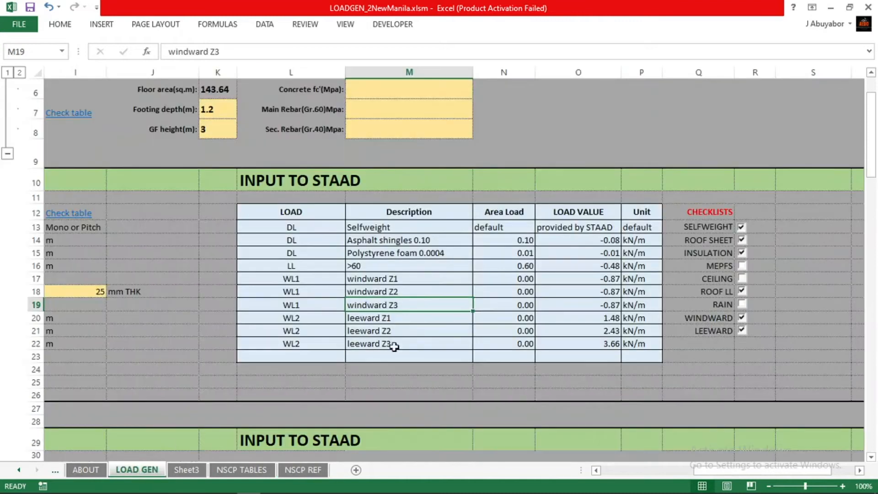
{"action": "left_click", "coordinate": [399, 279]}
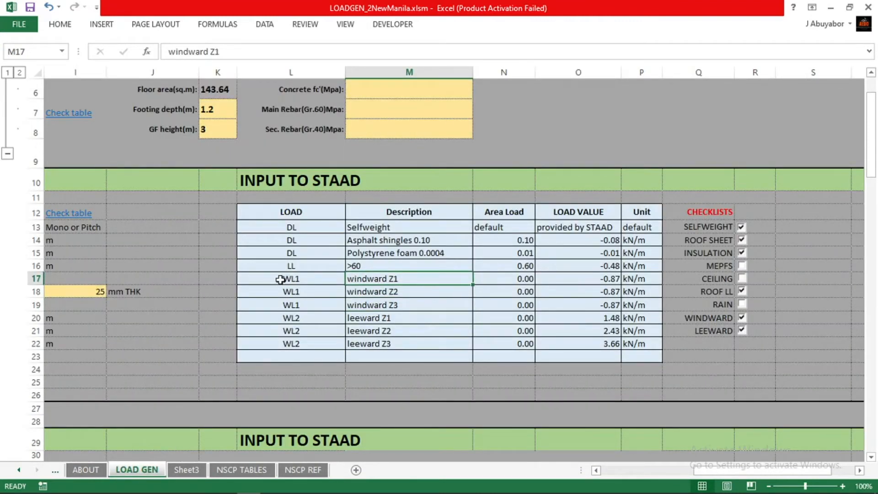
{"action": "left_click_drag", "start_coordinate": [283, 280], "coordinate": [602, 289]}
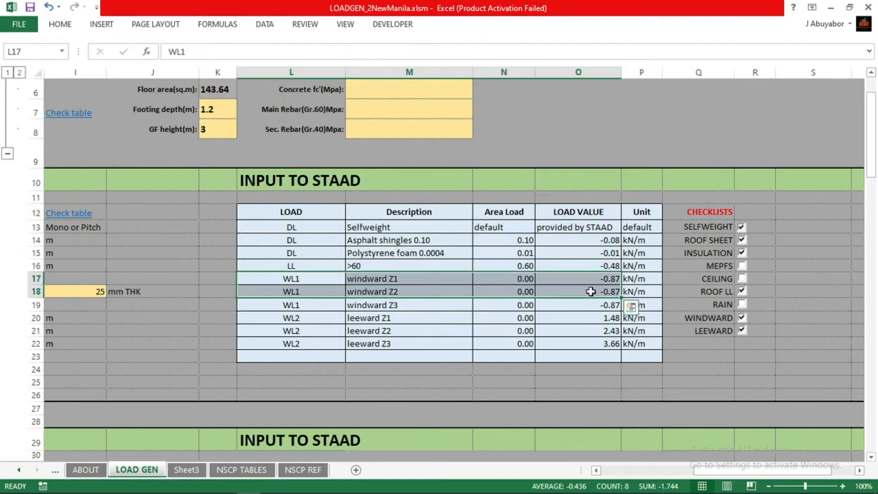
{"action": "left_click_drag", "start_coordinate": [308, 318], "coordinate": [589, 329]}
{"action": "left_click", "coordinate": [555, 344]}
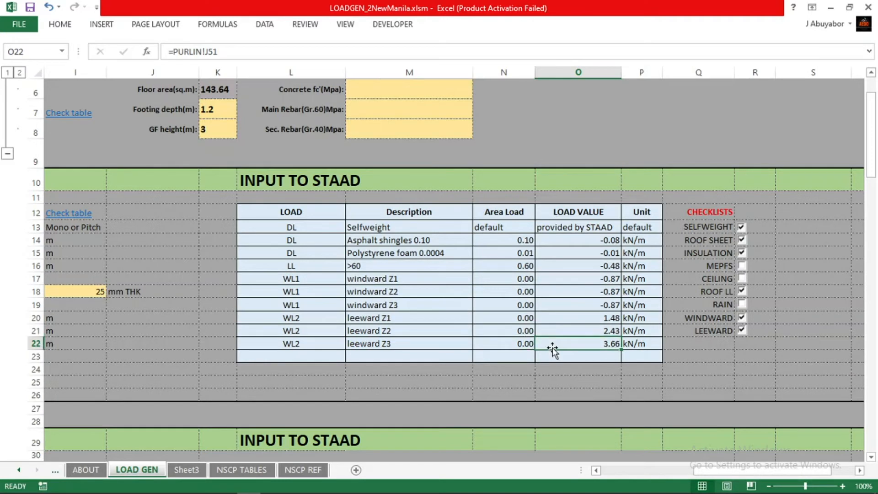
{"action": "left_click", "coordinate": [364, 371]}
{"action": "left_click", "coordinate": [226, 329]}
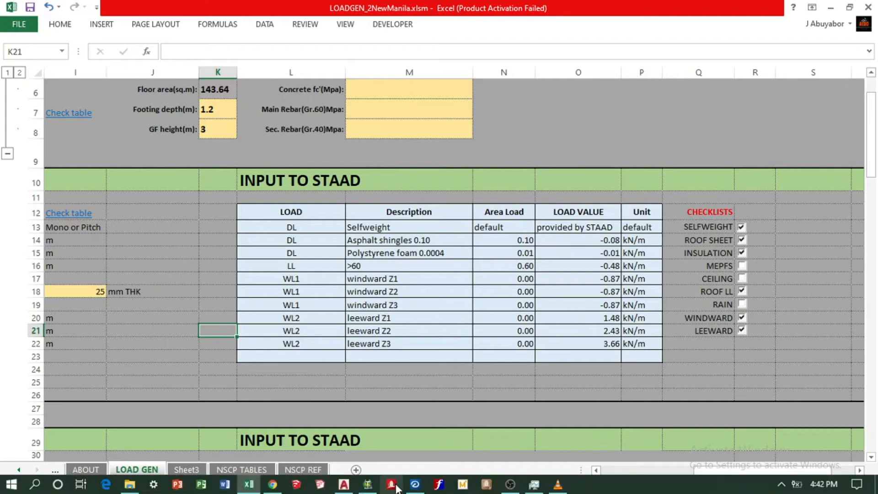
Step: Switch to STAAD.Pro and bring up the purlin model's Load & Definition page with the structure in front view
{"action": "left_click", "coordinate": [373, 486]}
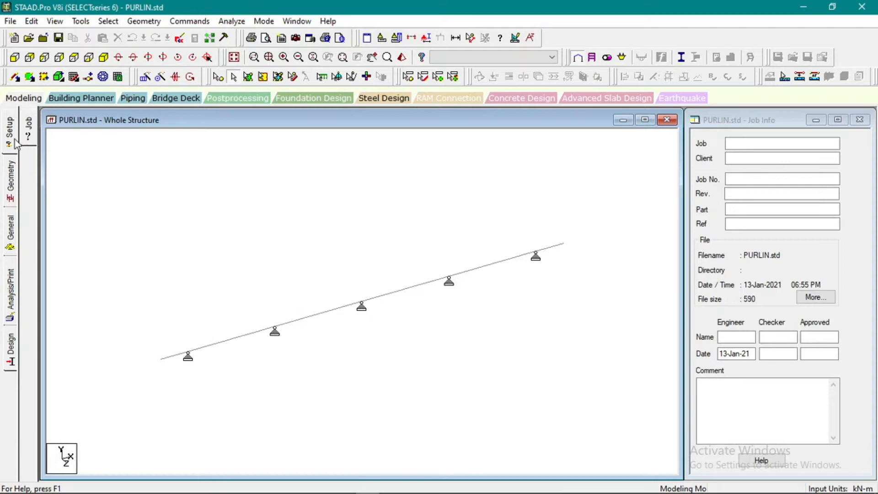
{"action": "left_click", "coordinate": [11, 174]}
{"action": "left_click", "coordinate": [11, 230]}
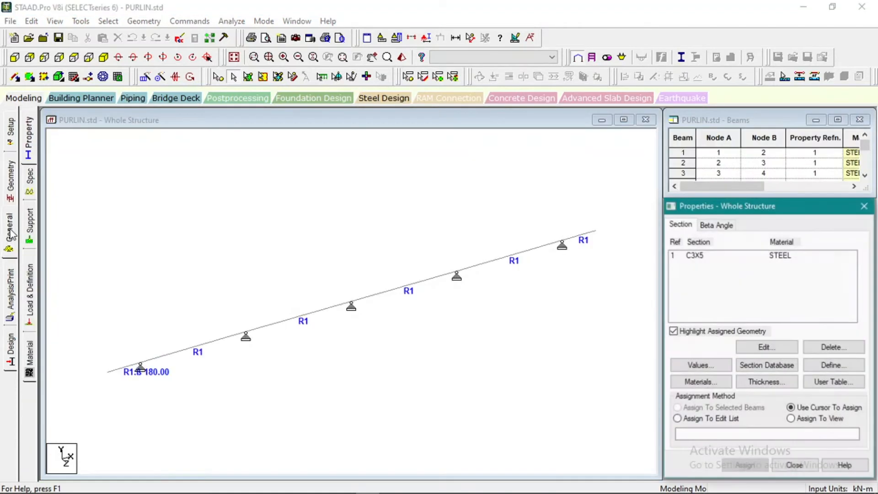
{"action": "left_click", "coordinate": [32, 183]}
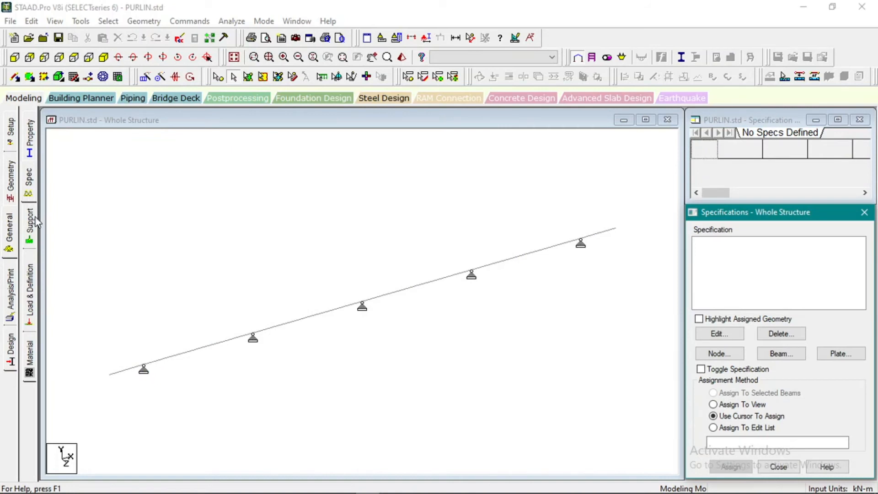
{"action": "left_click", "coordinate": [35, 221]}
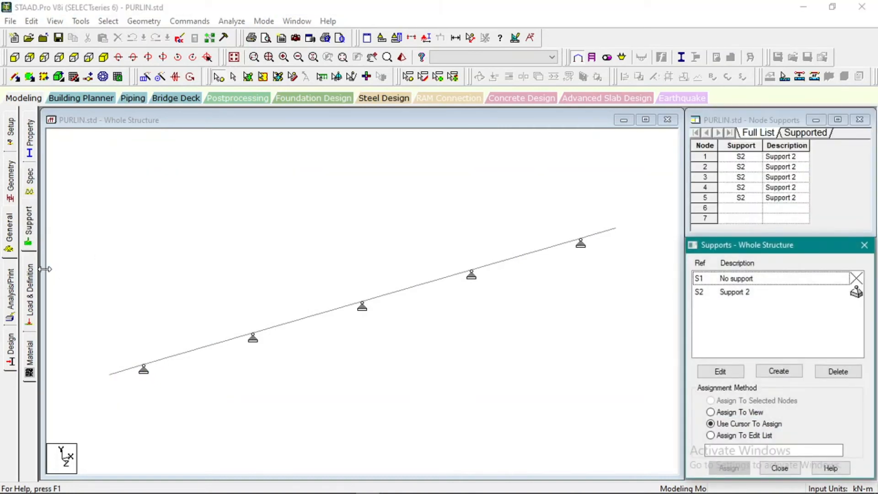
{"action": "left_click", "coordinate": [29, 289]}
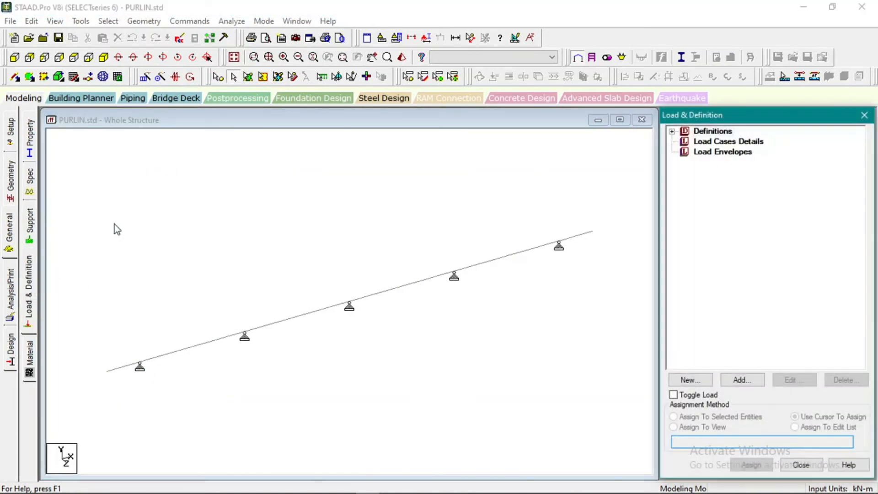
{"action": "left_click", "coordinate": [15, 57]}
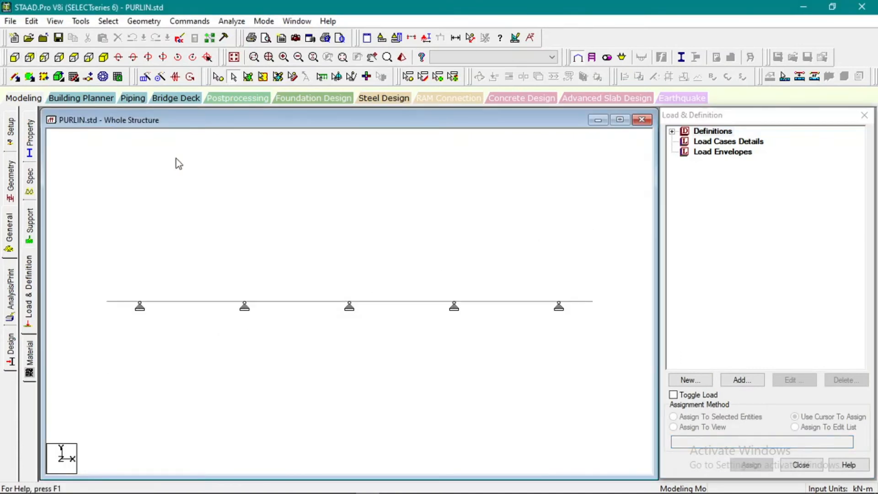
{"action": "left_click", "coordinate": [697, 143]}
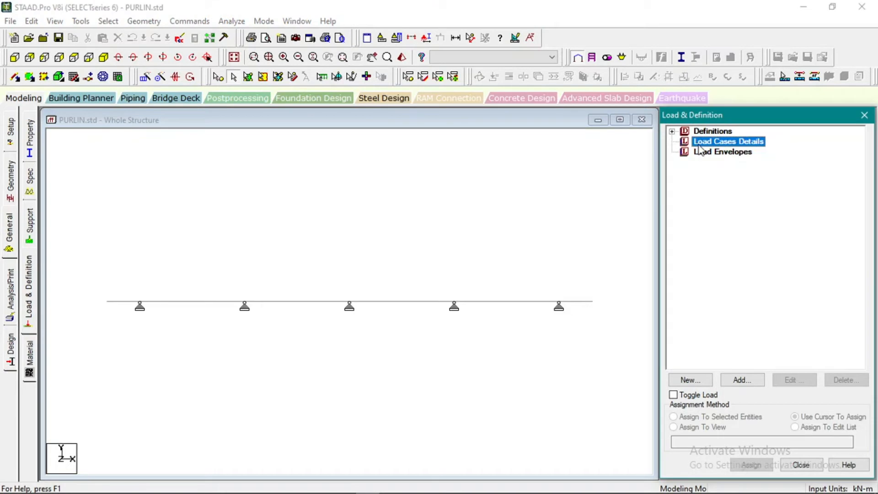
{"action": "left_click", "coordinate": [731, 381]}
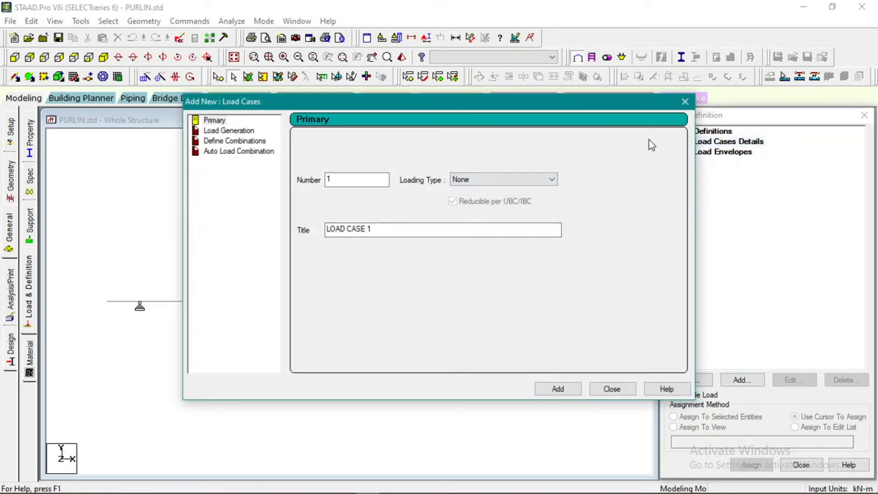
{"action": "left_click", "coordinate": [684, 101]}
Step: Add primary load case 1 with loading type Dead and the title DL
{"action": "left_click", "coordinate": [715, 142]}
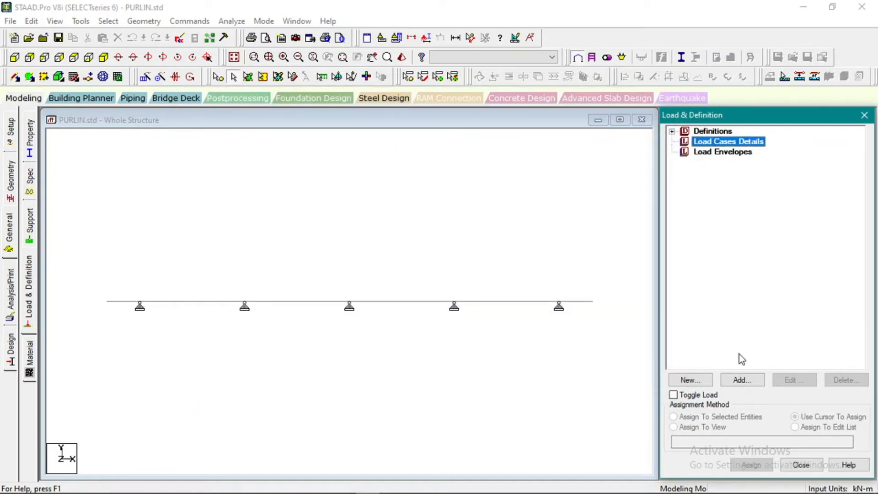
{"action": "left_click", "coordinate": [747, 382]}
{"action": "left_click", "coordinate": [473, 178]}
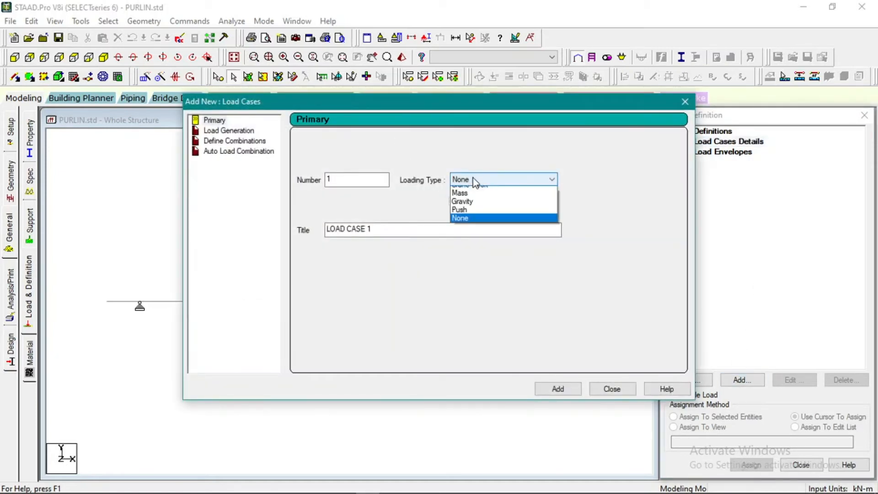
{"action": "left_click", "coordinate": [485, 192]}
{"action": "left_click_drag", "start_coordinate": [388, 229], "coordinate": [311, 235]}
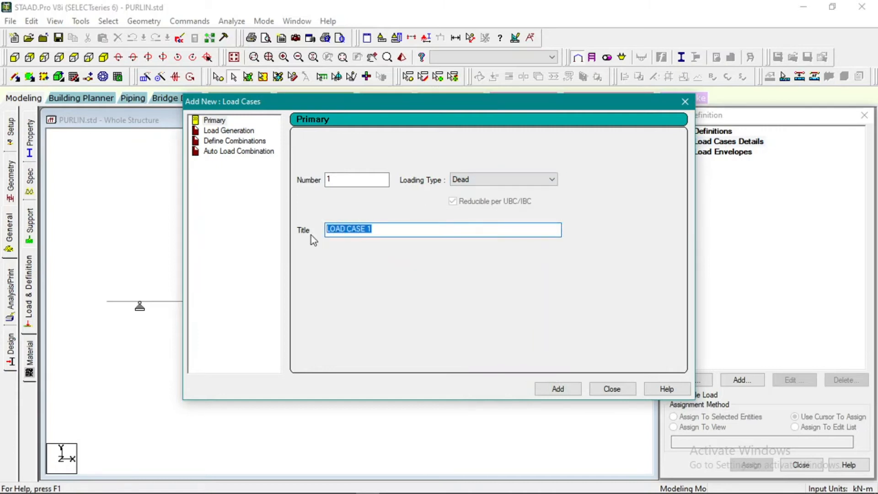
{"action": "type", "text": "DL"}
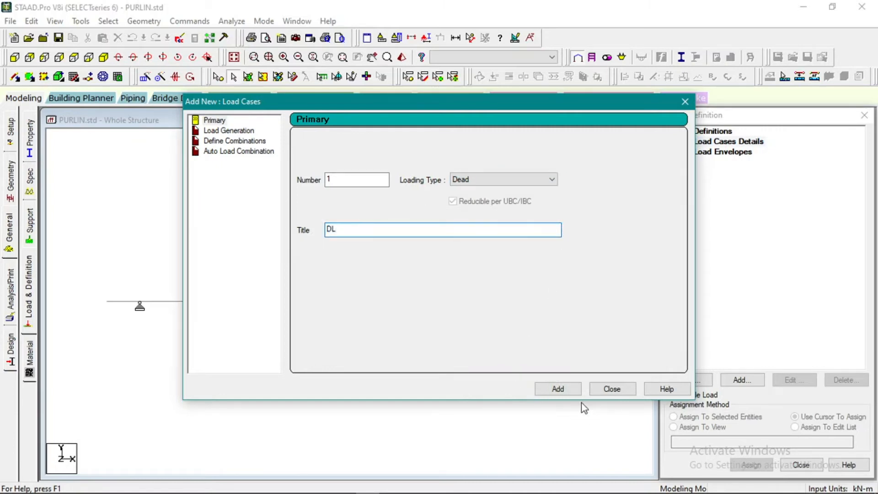
{"action": "left_click", "coordinate": [542, 389]}
Step: Add primary load case 2 with loading type Live, reducible per UBC/IBC, and the title LL
{"action": "left_click", "coordinate": [490, 179]}
{"action": "left_click", "coordinate": [474, 198]}
{"action": "left_click", "coordinate": [472, 201]}
{"action": "left_click_drag", "start_coordinate": [382, 231], "coordinate": [321, 233]}
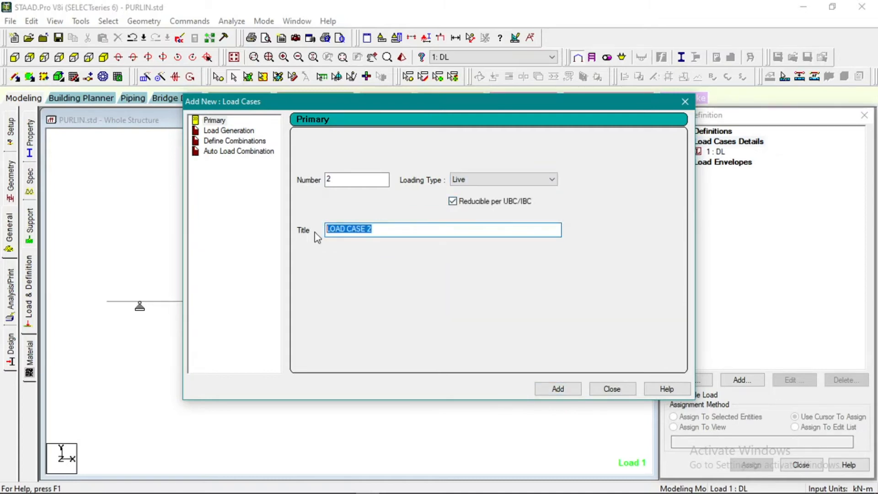
{"action": "type", "text": "LL"}
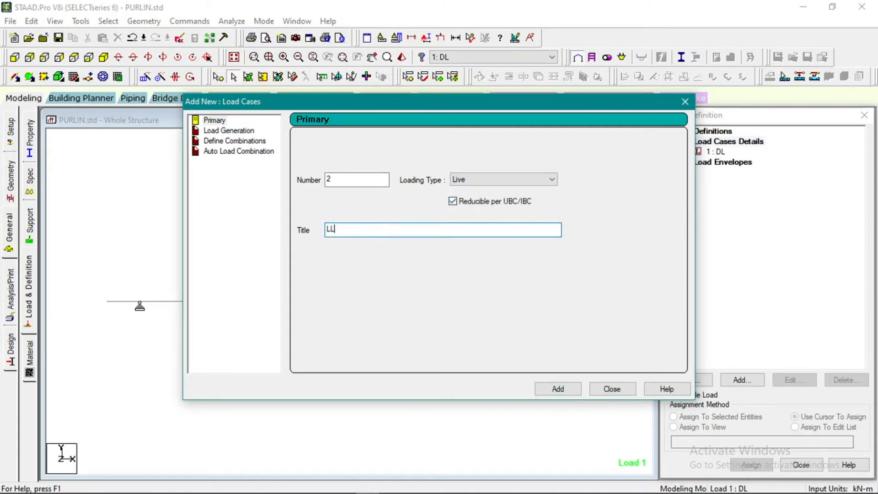
{"action": "left_click", "coordinate": [564, 394]}
Step: Add primary load case 3 with loading type Wind and the title WL1, and load case 4 titled WL2
{"action": "left_click", "coordinate": [498, 181]}
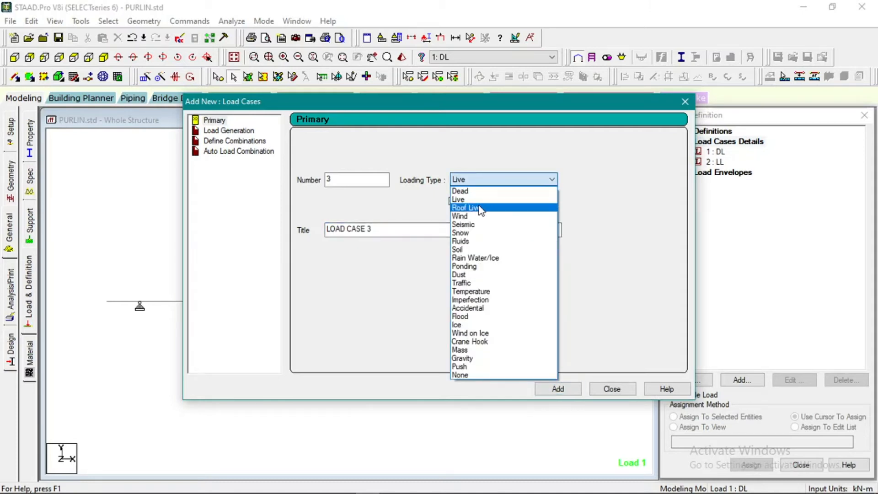
{"action": "left_click", "coordinate": [475, 217]}
{"action": "left_click_drag", "start_coordinate": [380, 232], "coordinate": [295, 241]}
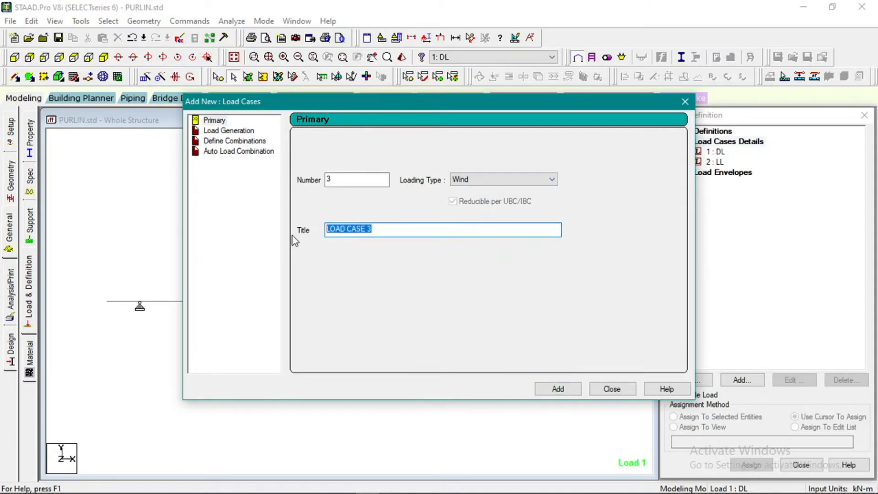
{"action": "type", "text": "WL1"}
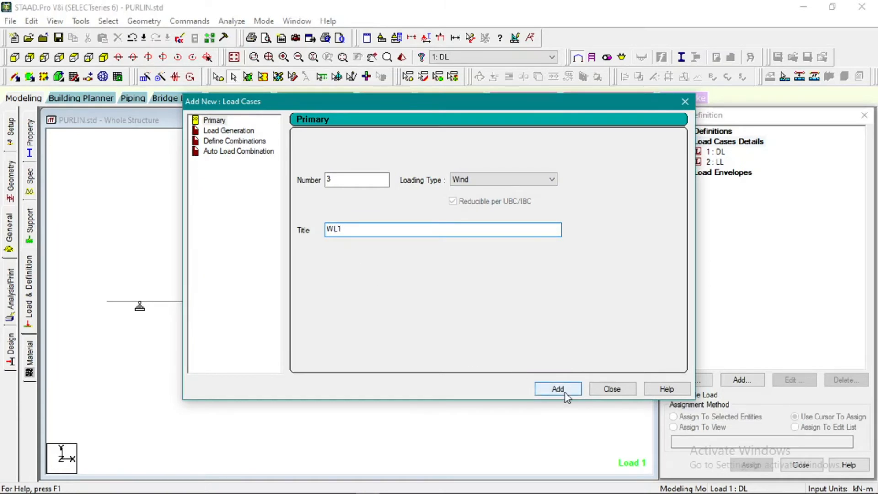
{"action": "left_click", "coordinate": [558, 389]}
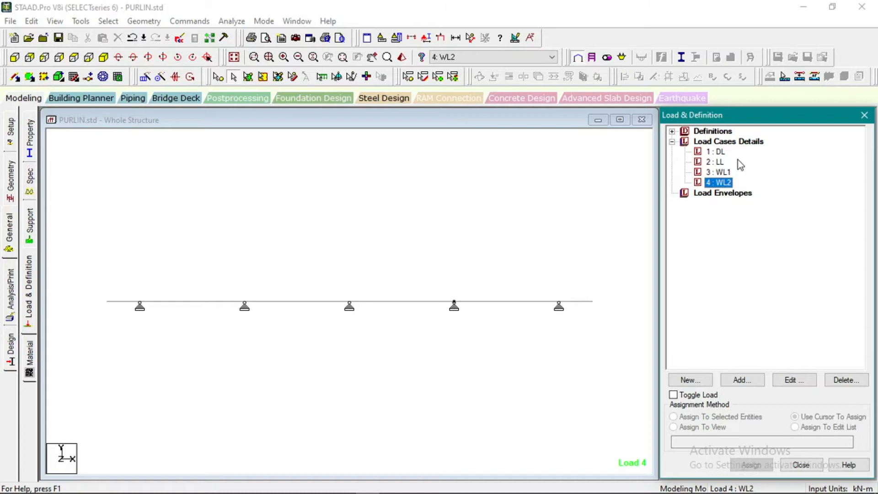
Step: Go through the DL, LL, WL1 and WL2 load cases in the list, ending on DL
{"action": "left_click", "coordinate": [718, 153]}
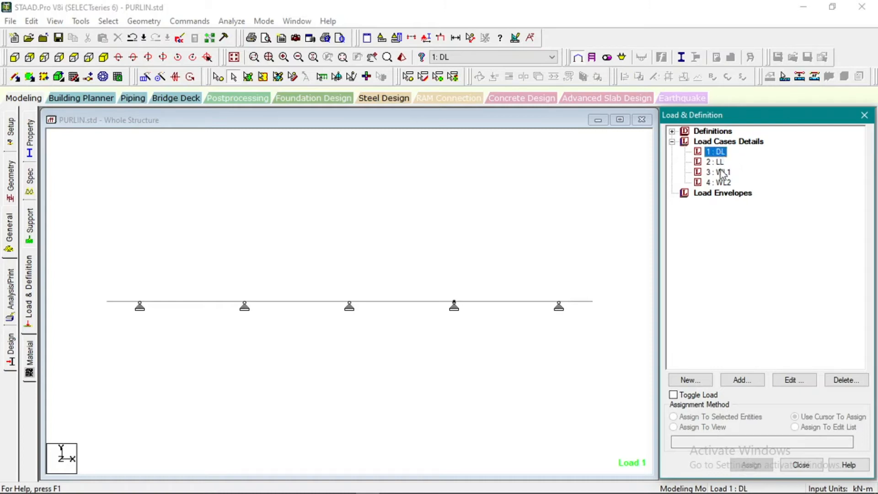
{"action": "left_click", "coordinate": [720, 162]}
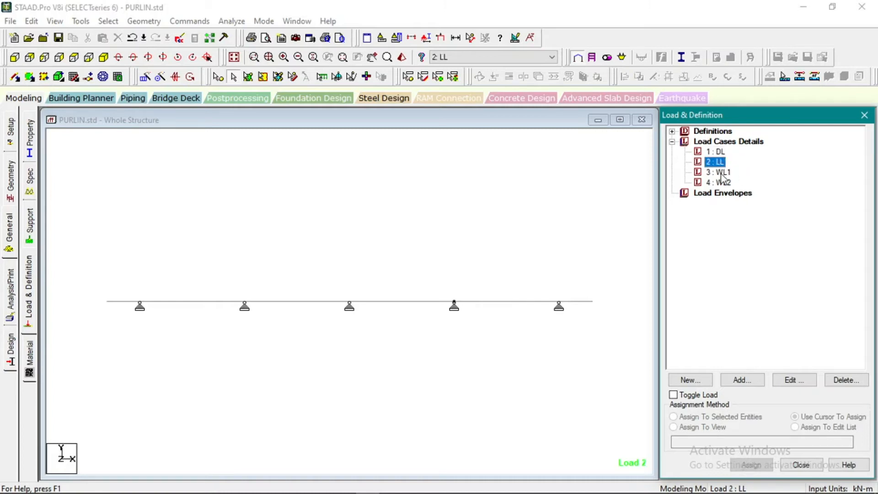
{"action": "left_click", "coordinate": [724, 173]}
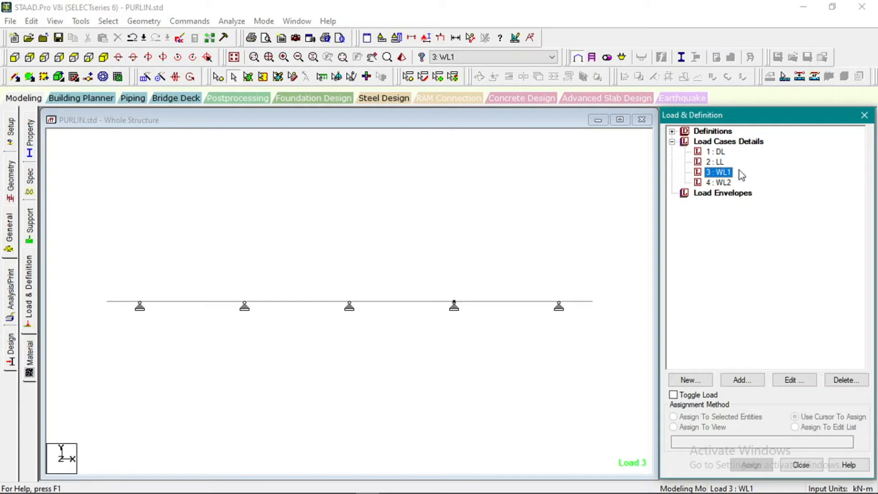
{"action": "left_click", "coordinate": [727, 184]}
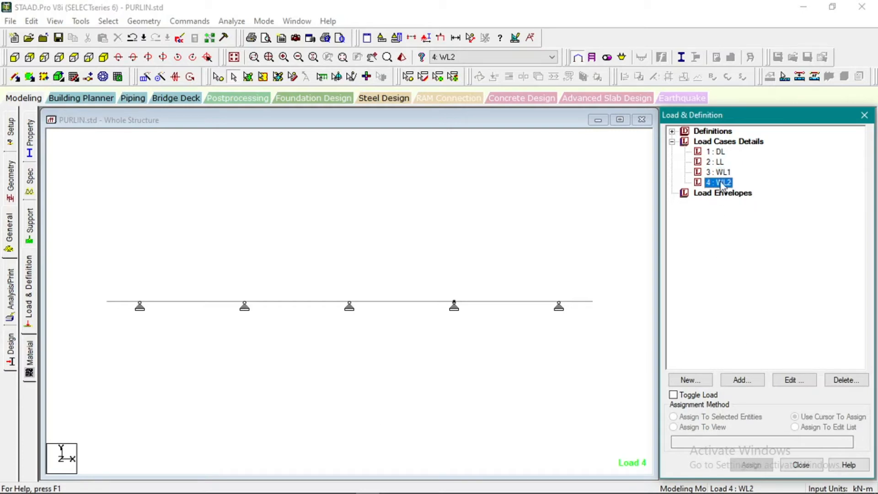
{"action": "left_click", "coordinate": [721, 154]}
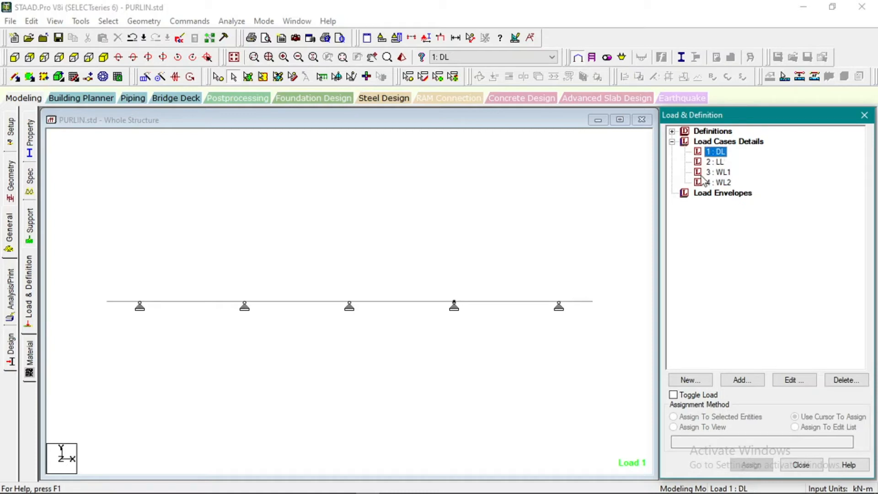
{"action": "left_click", "coordinate": [579, 189]}
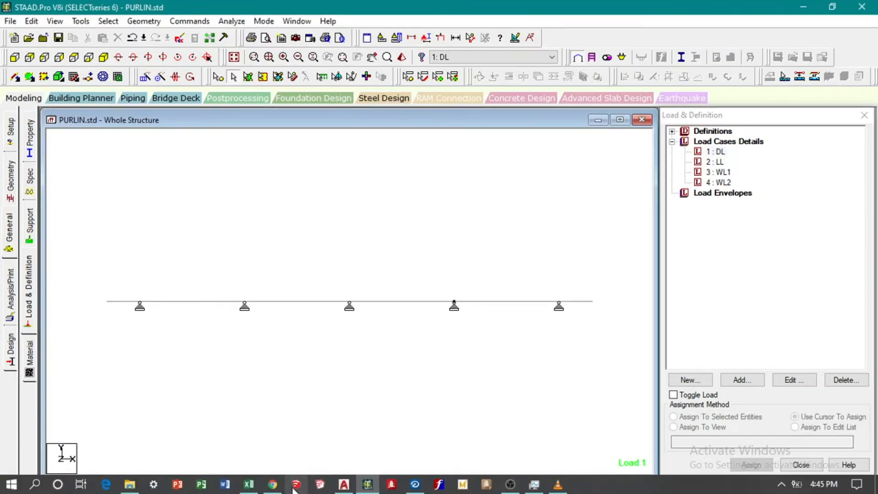
Step: Check the load values in the Excel INPUT TO STAAD table and return to STAAD.Pro
{"action": "left_click", "coordinate": [248, 487]}
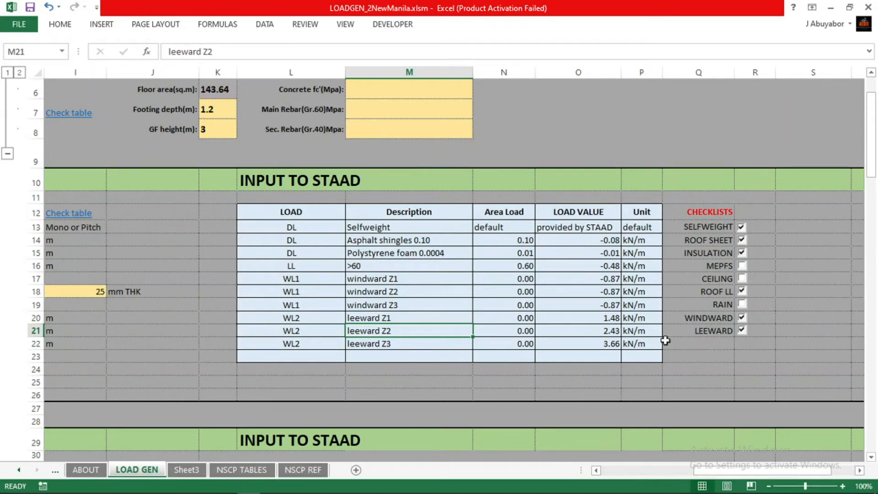
{"action": "left_click", "coordinate": [696, 367]}
{"action": "left_click", "coordinate": [832, 8]}
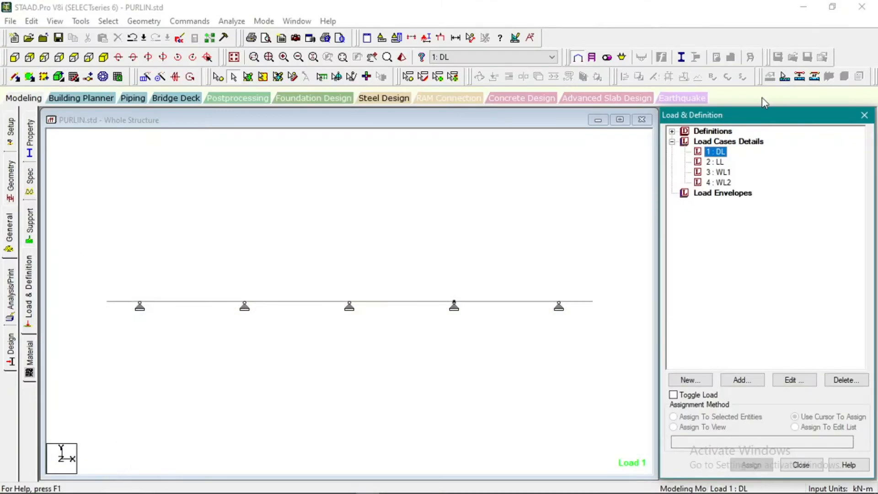
Step: Add a selfweight load in the Y direction with factor -1 to the DL load case
{"action": "left_click", "coordinate": [739, 381]}
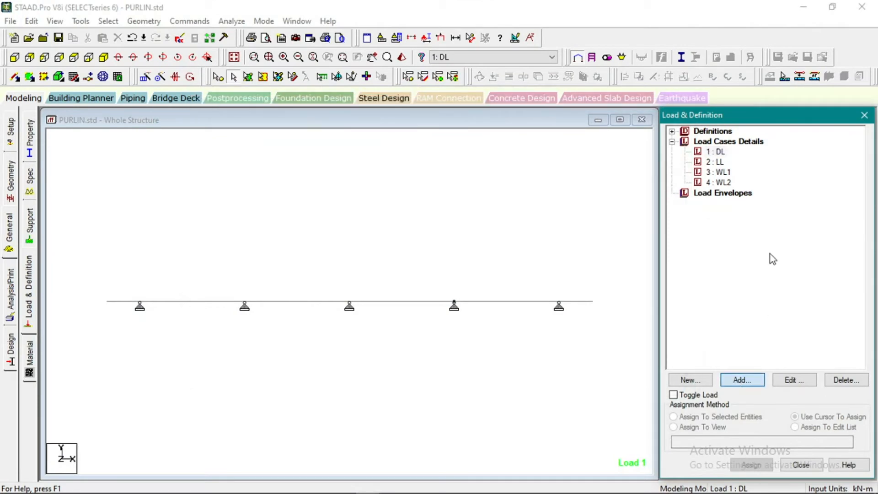
{"action": "left_click", "coordinate": [743, 42]}
{"action": "left_click", "coordinate": [717, 152]}
{"action": "left_click", "coordinate": [741, 381]}
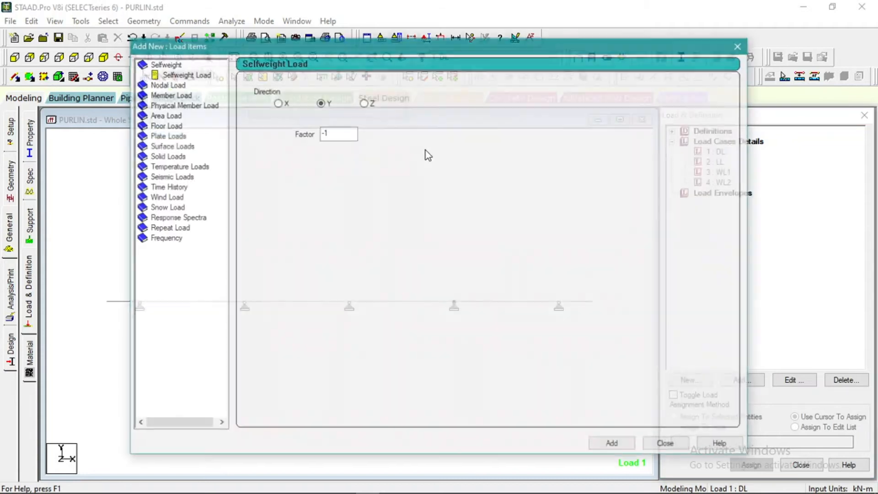
{"action": "left_click", "coordinate": [179, 74]}
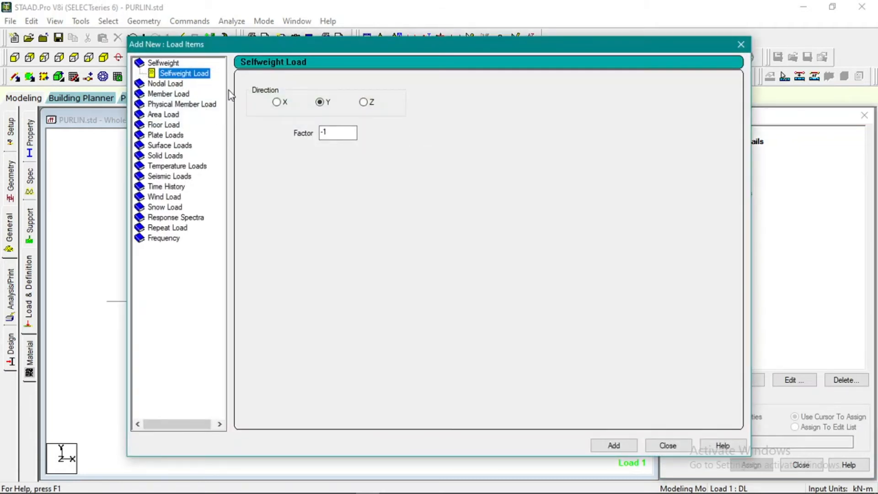
{"action": "left_click", "coordinate": [332, 130]}
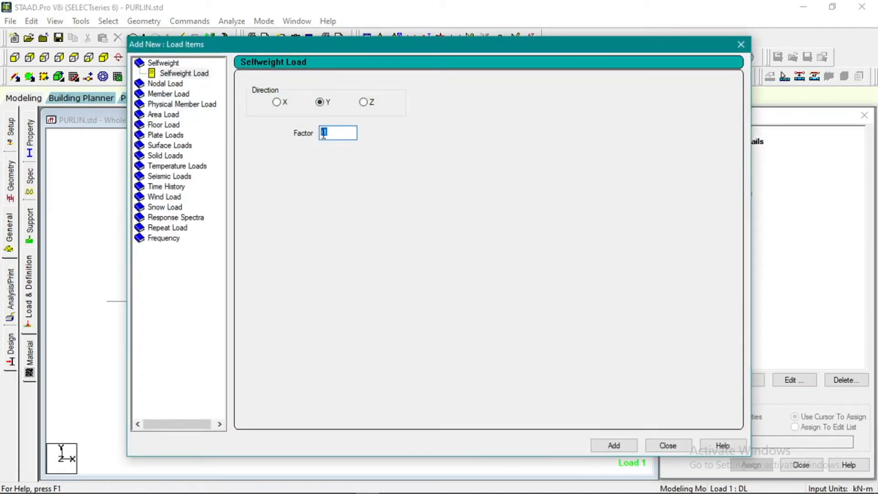
{"action": "left_click_drag", "start_coordinate": [337, 131], "coordinate": [311, 133]}
{"action": "left_click", "coordinate": [333, 132]}
{"action": "left_click", "coordinate": [614, 446]}
{"action": "left_click", "coordinate": [667, 446]}
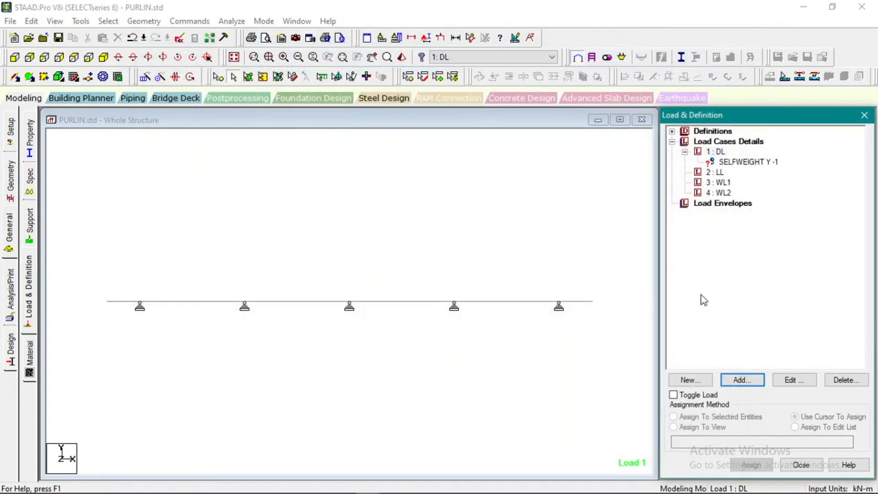
Step: Start another DL load item, check the asphalt shingles and polystyrene foam load values in Excel's INPUT TO STAAD table, and return to STAAD.Pro
{"action": "left_click", "coordinate": [717, 152]}
{"action": "left_click", "coordinate": [736, 380]}
{"action": "left_click", "coordinate": [254, 483]}
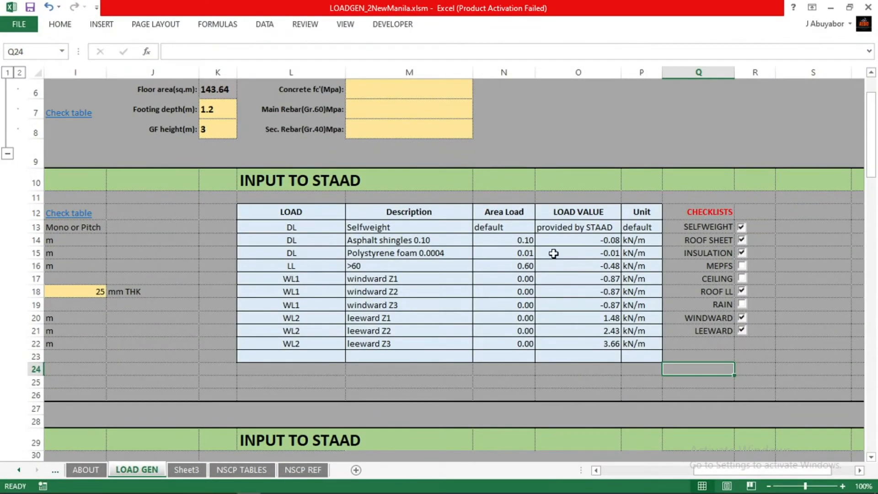
{"action": "left_click_drag", "start_coordinate": [572, 239], "coordinate": [574, 249]}
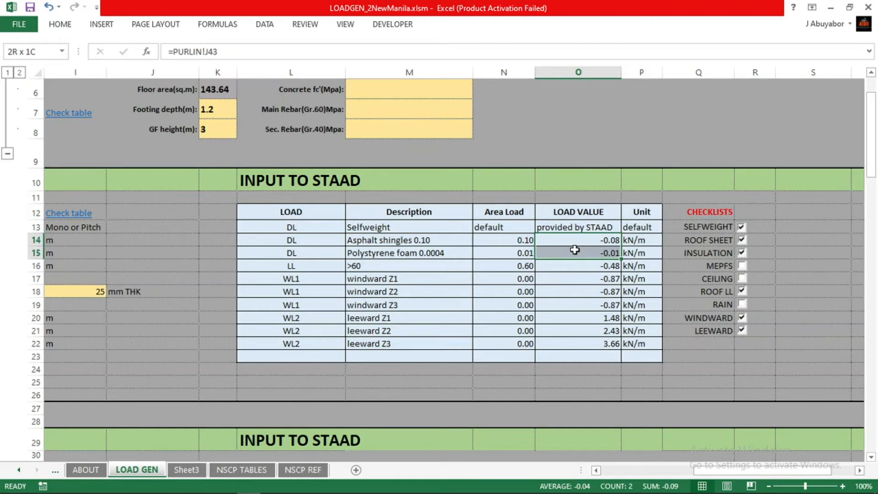
{"action": "left_click_drag", "start_coordinate": [574, 249], "coordinate": [574, 250]}
{"action": "left_click", "coordinate": [830, 7]}
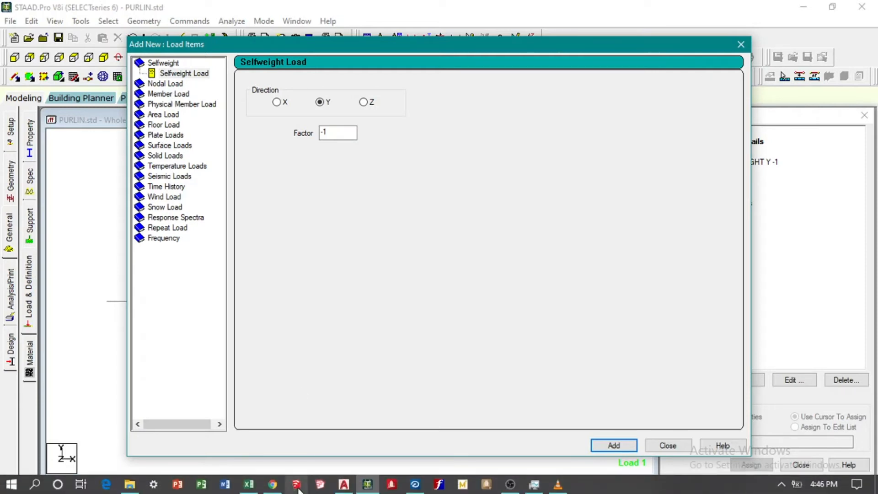
{"action": "left_click", "coordinate": [249, 487]}
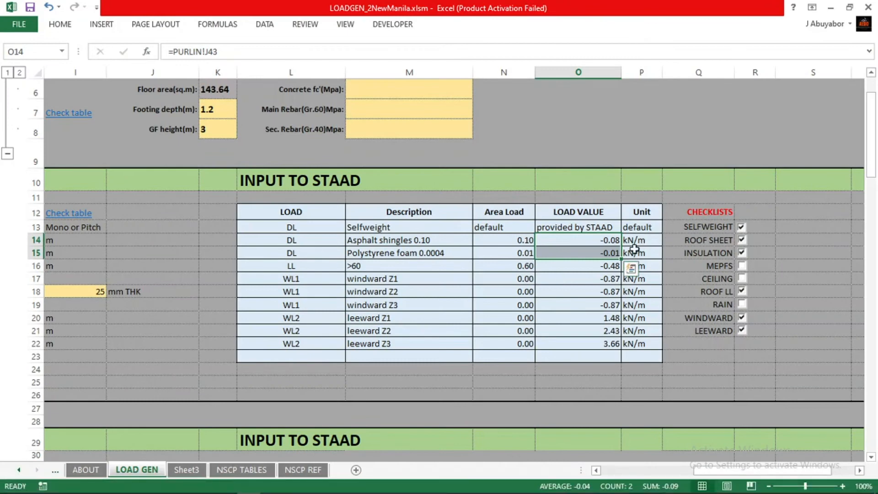
{"action": "left_click", "coordinate": [832, 8]}
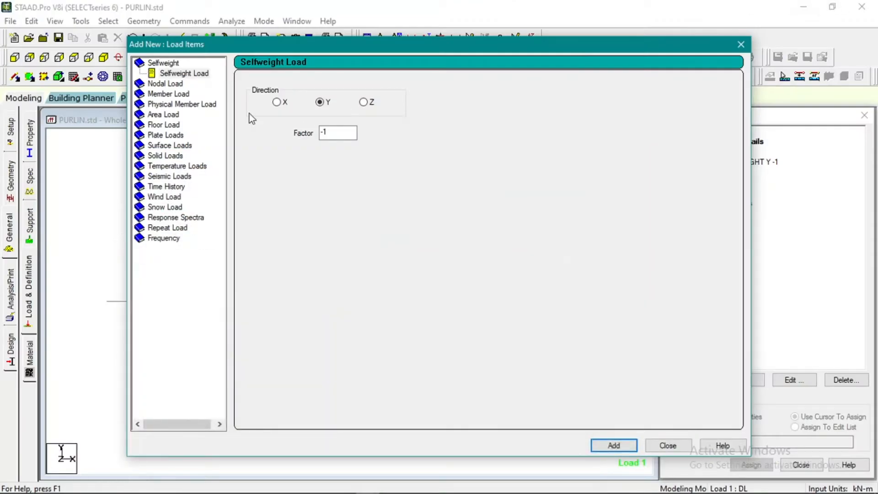
Step: Choose a uniform force as the member load for DL and set W1 to -0.09 kN/m
{"action": "left_click", "coordinate": [168, 94]}
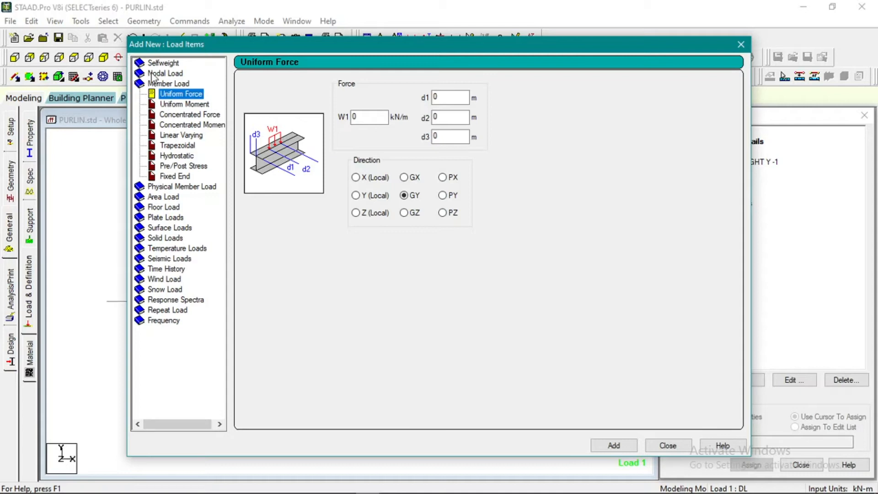
{"action": "left_click", "coordinate": [176, 197]}
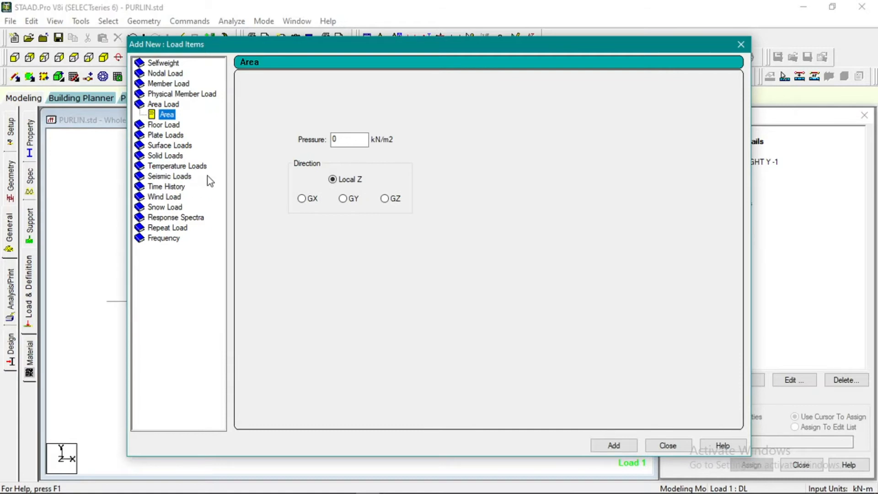
{"action": "left_click", "coordinate": [165, 125]}
{"action": "left_click", "coordinate": [164, 147]}
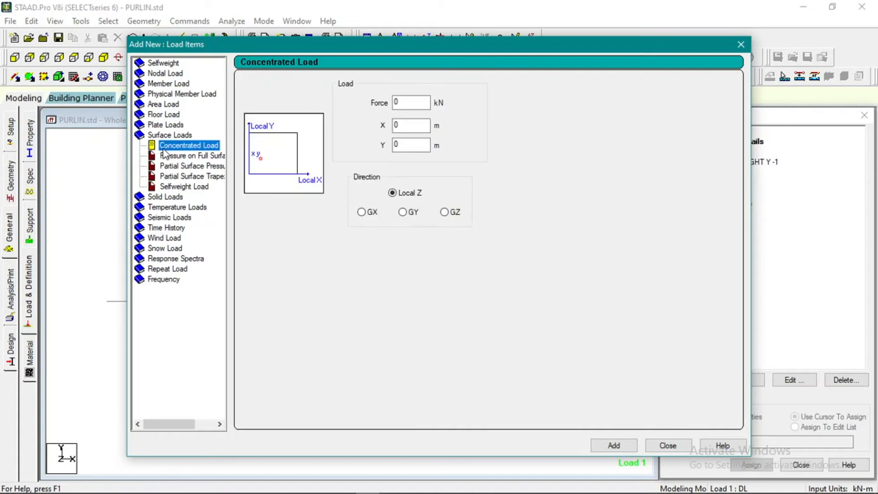
{"action": "left_click", "coordinate": [168, 84]}
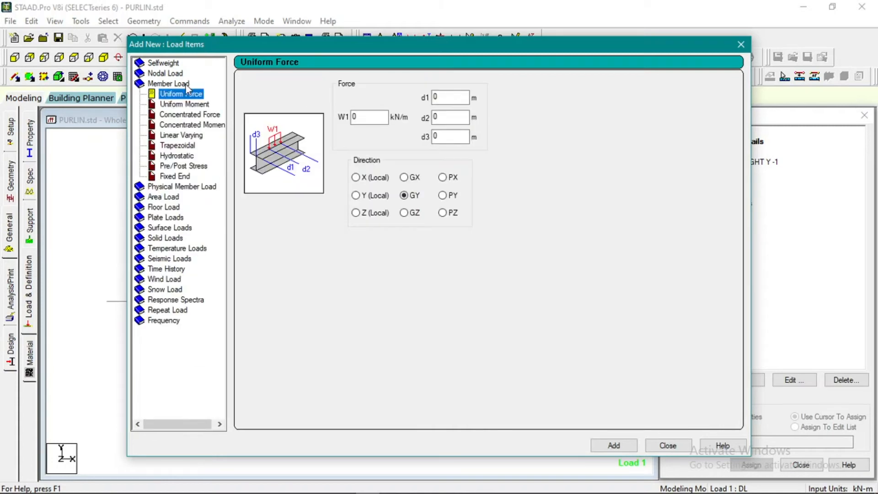
{"action": "left_click", "coordinate": [352, 117]}
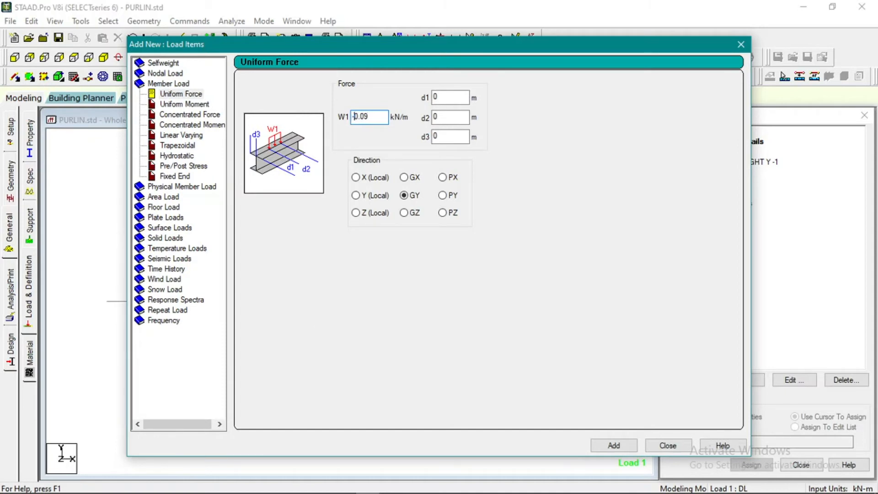
Step: Recheck the two dead load values in Excel, return to STAAD.Pro and add the uniform force in the GY direction to DL
{"action": "left_click", "coordinate": [247, 487]}
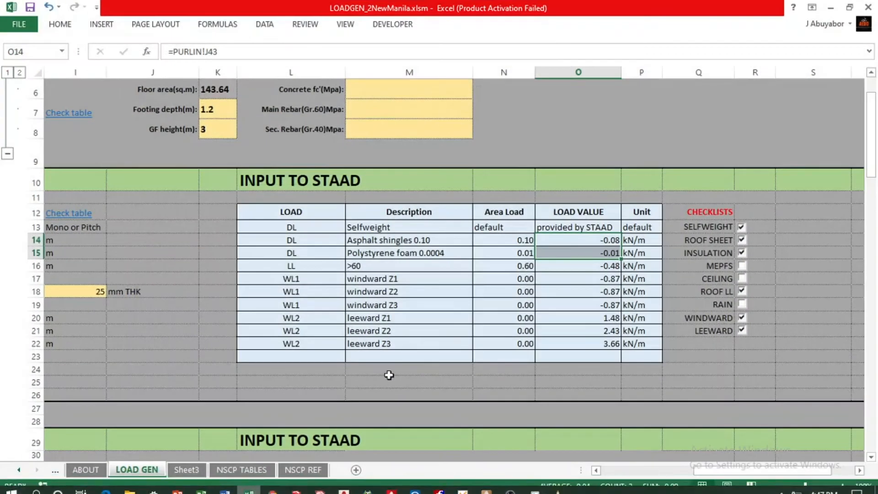
{"action": "left_click", "coordinate": [732, 292]}
{"action": "left_click", "coordinate": [778, 292]}
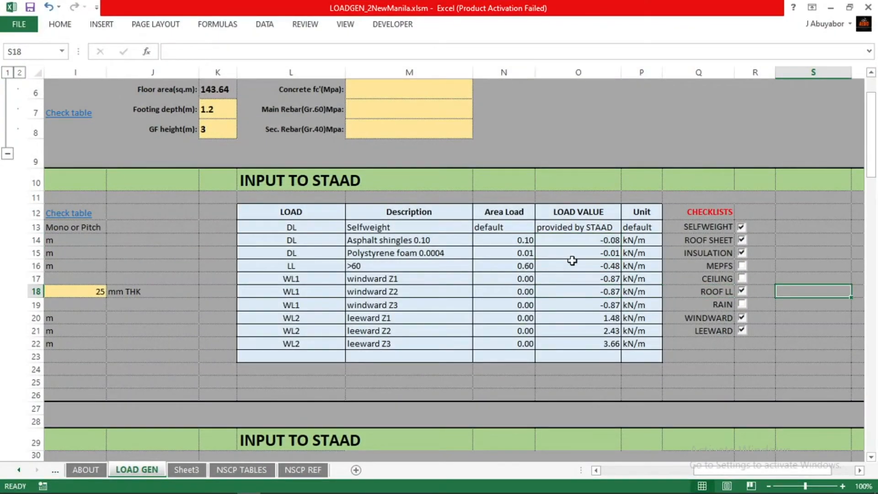
{"action": "left_click", "coordinate": [580, 241]}
{"action": "left_click_drag", "start_coordinate": [580, 240], "coordinate": [579, 247]}
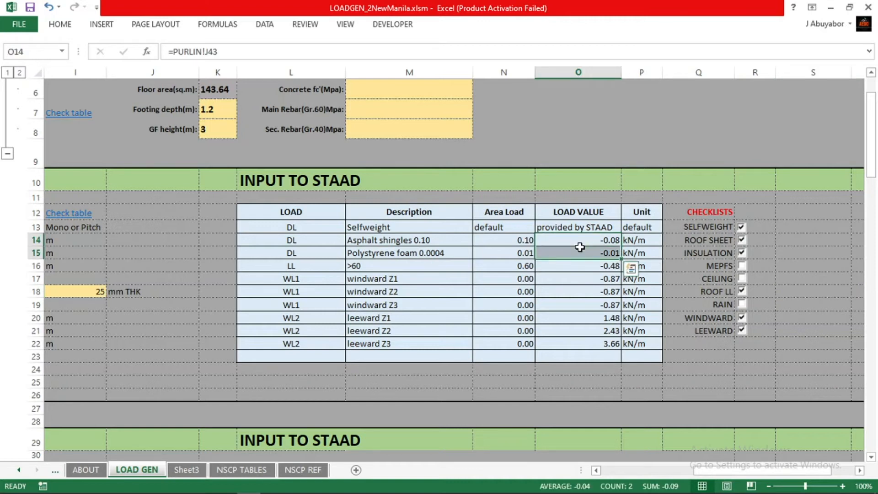
{"action": "left_click", "coordinate": [831, 12]}
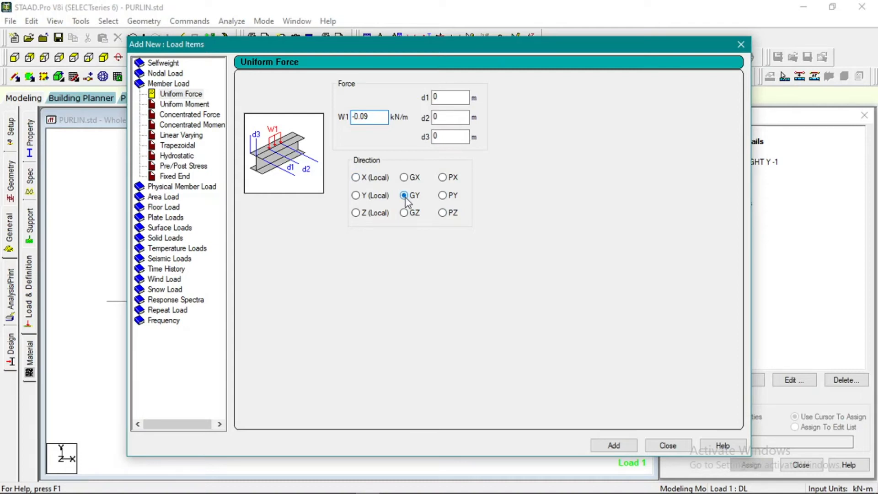
{"action": "left_click", "coordinate": [623, 445]}
{"action": "left_click", "coordinate": [667, 445]}
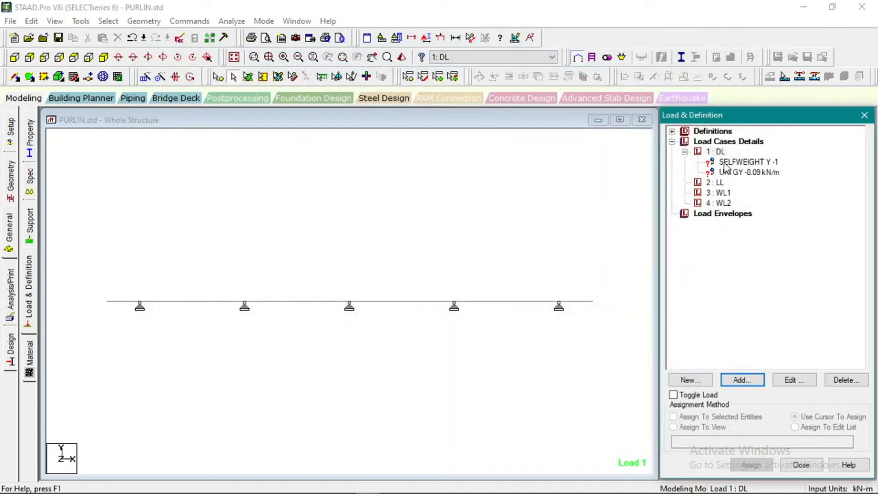
Step: Look up the LL load value in Excel and add a uniform member force of -0.48 kN/m in the GY direction to load case LL
{"action": "left_click", "coordinate": [716, 184]}
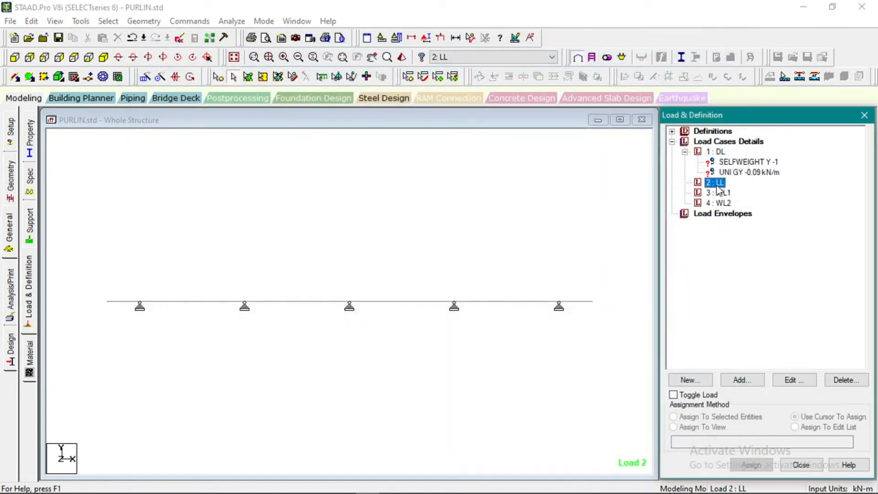
{"action": "left_click", "coordinate": [743, 382]}
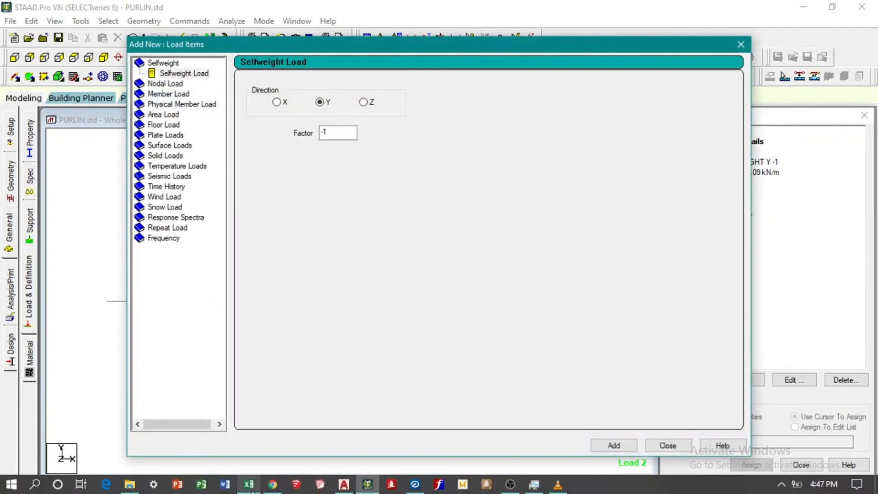
{"action": "left_click", "coordinate": [250, 486]}
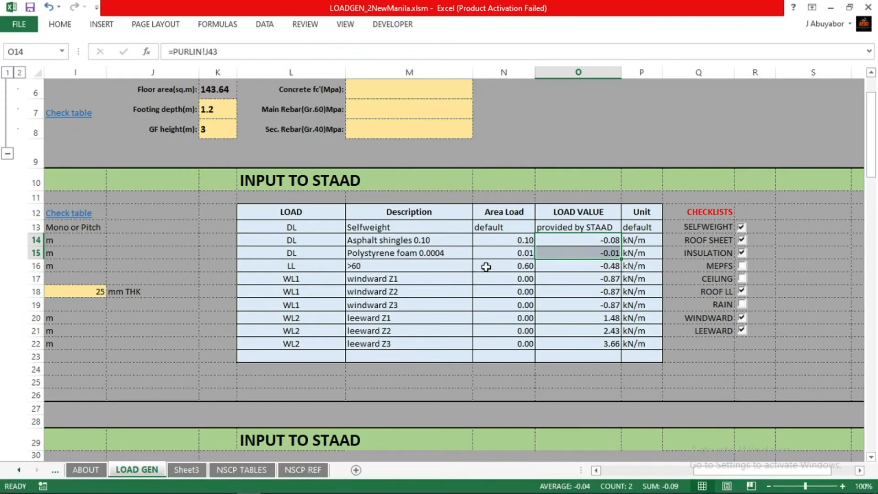
{"action": "left_click", "coordinate": [484, 266]}
{"action": "left_click", "coordinate": [567, 267]}
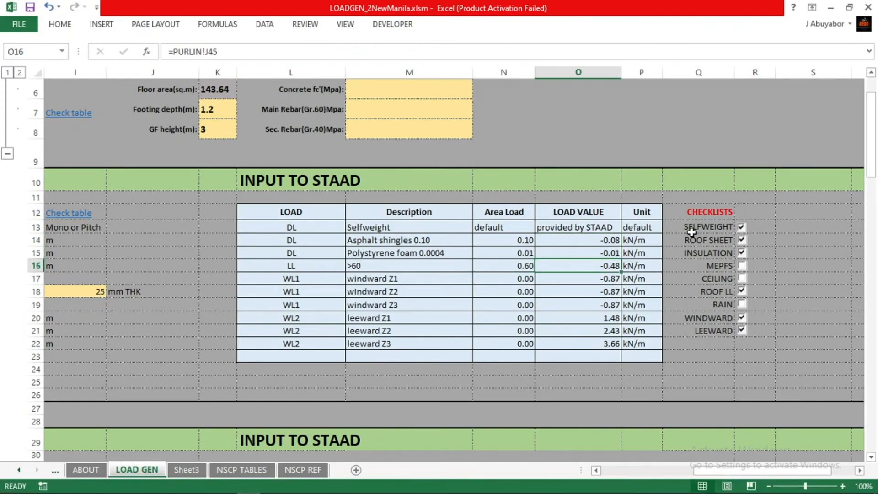
{"action": "left_click", "coordinate": [831, 7]}
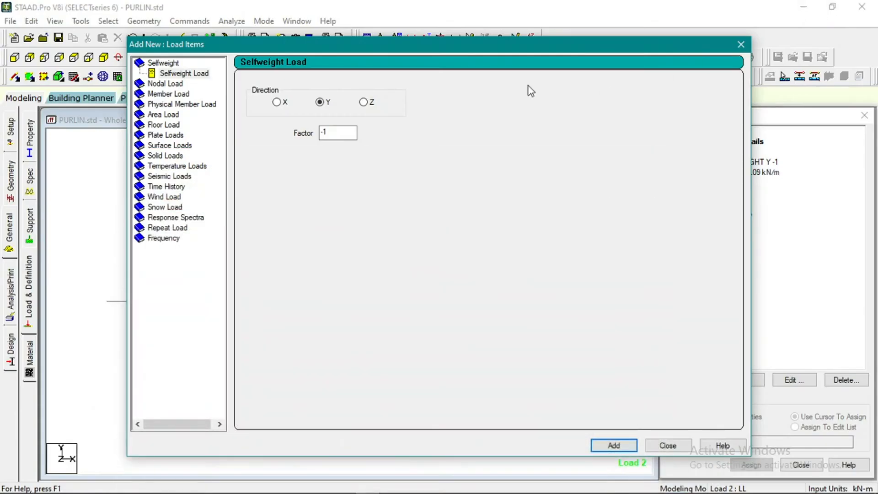
{"action": "left_click", "coordinate": [168, 94]}
{"action": "left_click", "coordinate": [361, 117]}
{"action": "type", "text": "-0.48"}
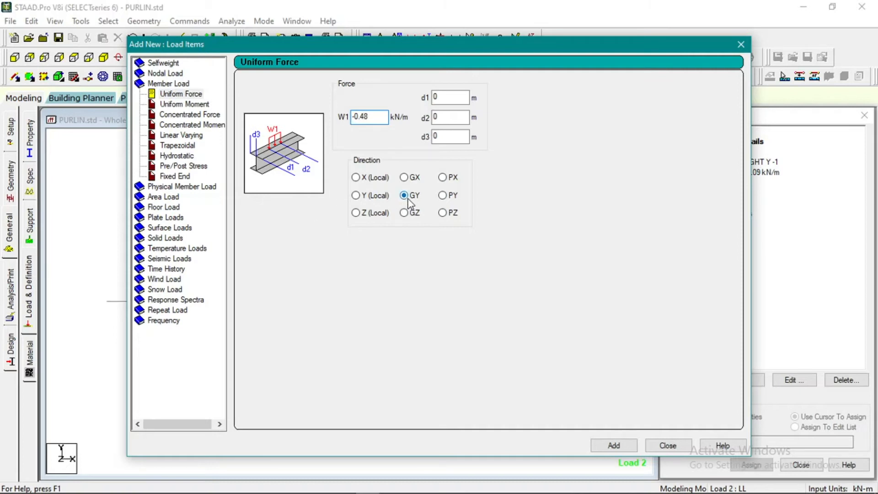
{"action": "left_click", "coordinate": [613, 444]}
{"action": "left_click", "coordinate": [665, 445]}
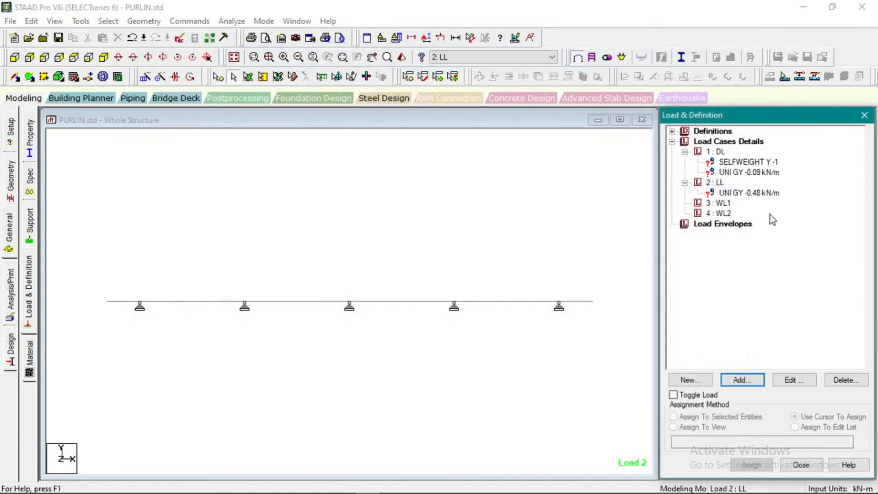
{"action": "left_click", "coordinate": [731, 193]}
{"action": "left_click", "coordinate": [732, 172]}
{"action": "left_click", "coordinate": [734, 162]}
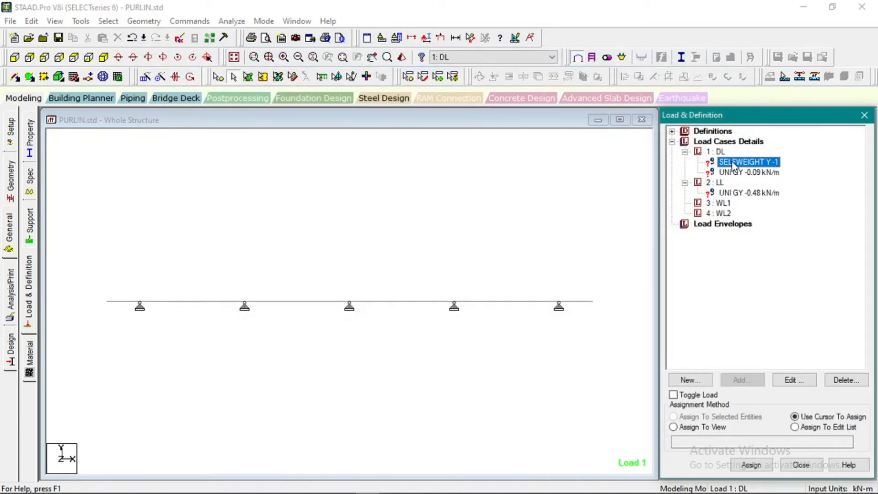
{"action": "left_click", "coordinate": [718, 203]}
{"action": "left_click", "coordinate": [745, 378]}
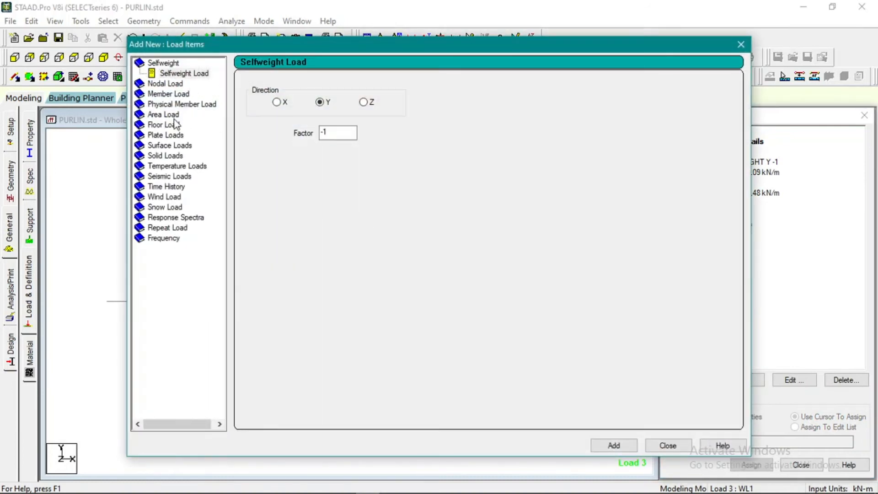
{"action": "left_click", "coordinate": [162, 198]}
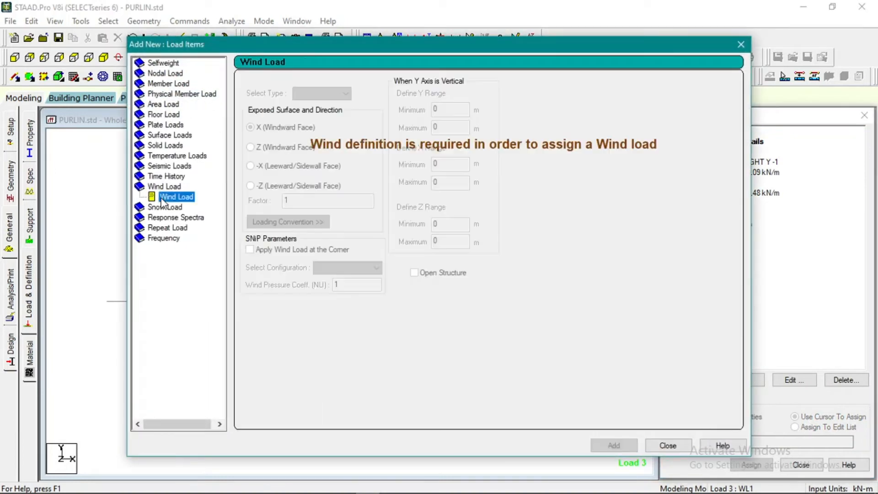
{"action": "left_click", "coordinate": [168, 83]}
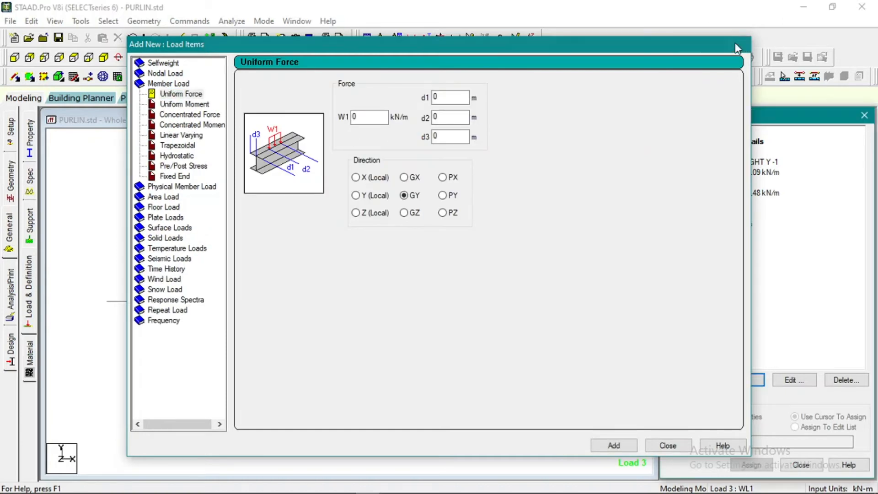
{"action": "left_click", "coordinate": [741, 44]}
Step: Start a new load item for load case WL1 and choose a uniform force as its member load
{"action": "left_click", "coordinate": [724, 203]}
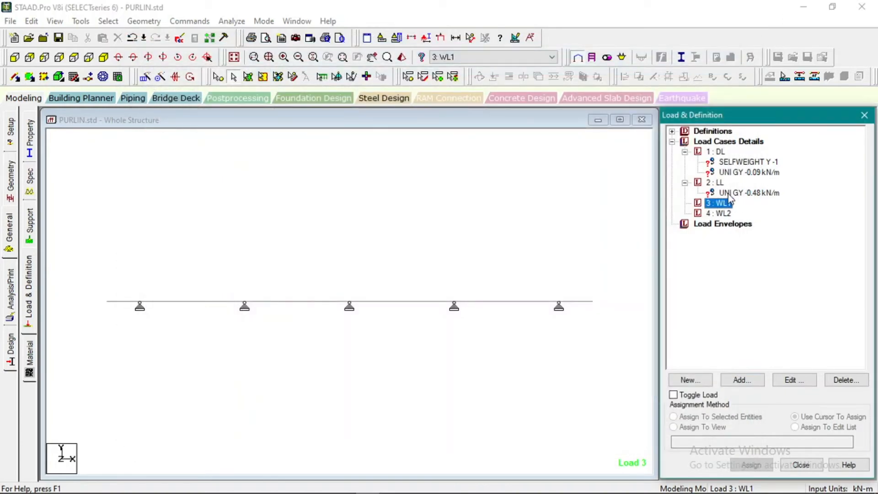
{"action": "left_click", "coordinate": [723, 213]}
{"action": "left_click", "coordinate": [725, 203]}
{"action": "left_click", "coordinate": [741, 380]}
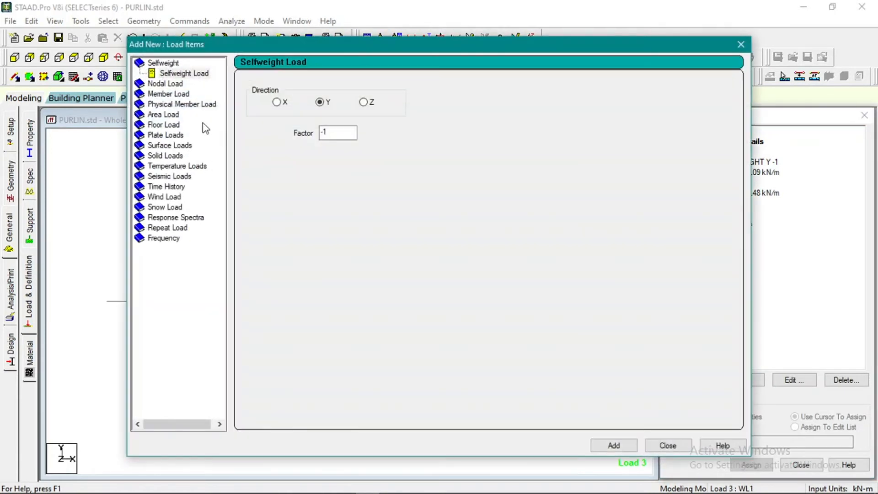
{"action": "left_click", "coordinate": [168, 94]}
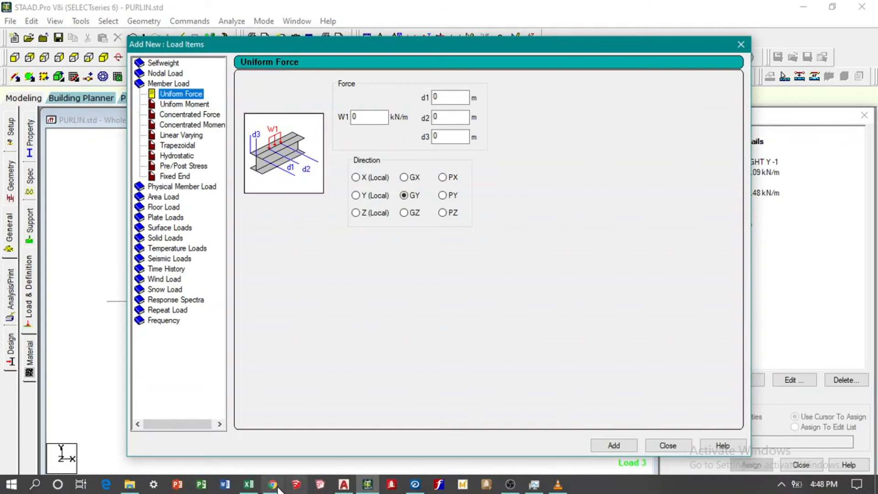
Step: Look up the WL1 windward Z1 and Z2 load values in Excel's INPUT TO STAAD table and return to STAAD.Pro
{"action": "left_click", "coordinate": [248, 484]}
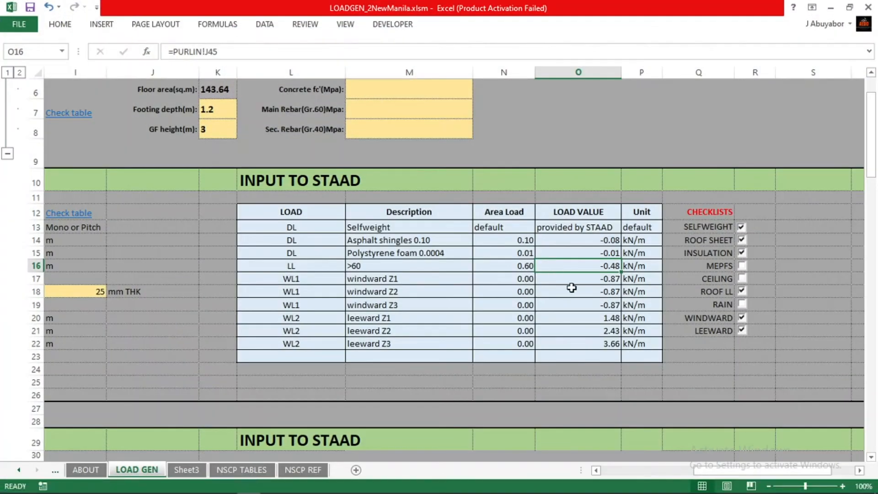
{"action": "left_click", "coordinate": [593, 281]}
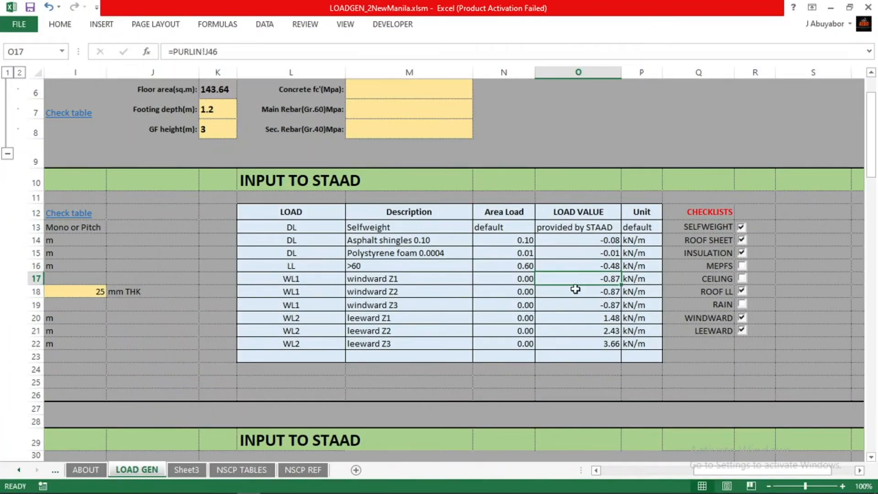
{"action": "left_click_drag", "start_coordinate": [414, 278], "coordinate": [416, 290]}
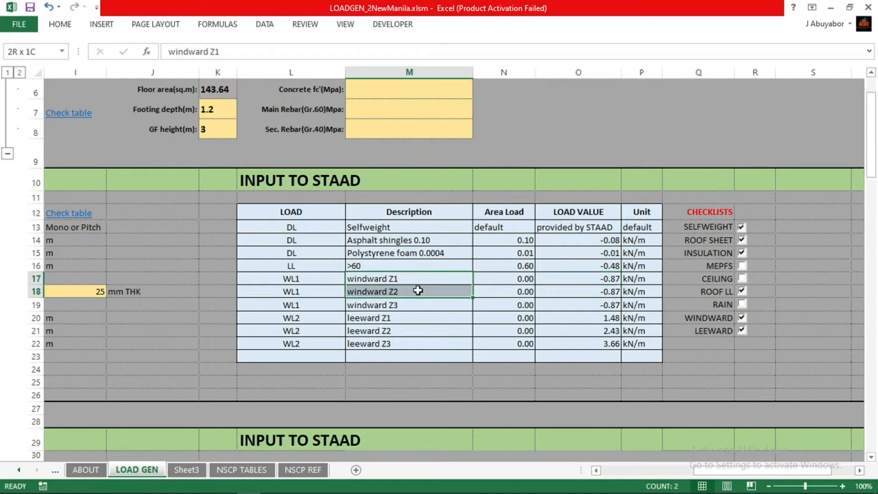
{"action": "left_click_drag", "start_coordinate": [576, 280], "coordinate": [578, 289]}
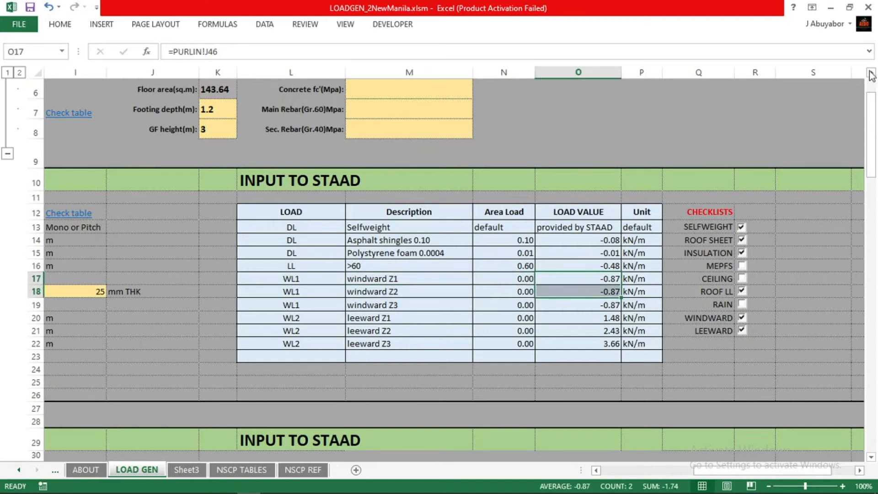
{"action": "left_click", "coordinate": [833, 8]}
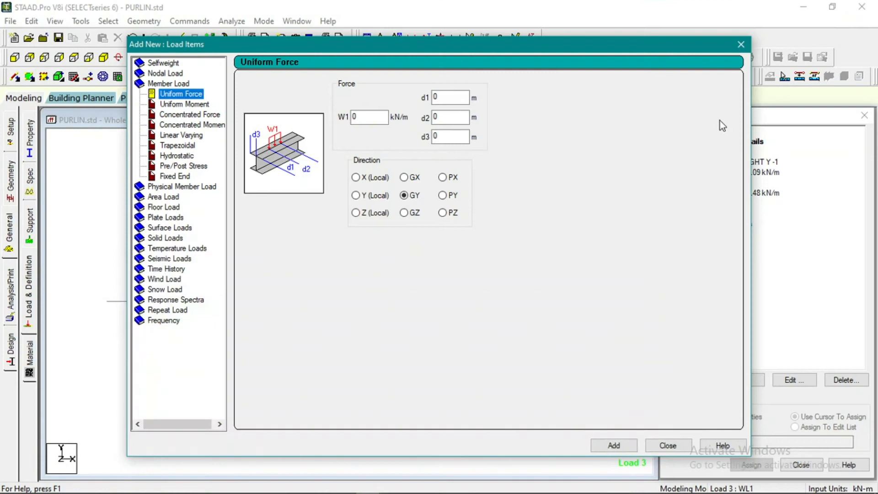
Step: Add a uniform member force of -0.87 kN/m in the GY direction to load case WL1
{"action": "double_click", "coordinate": [358, 118]}
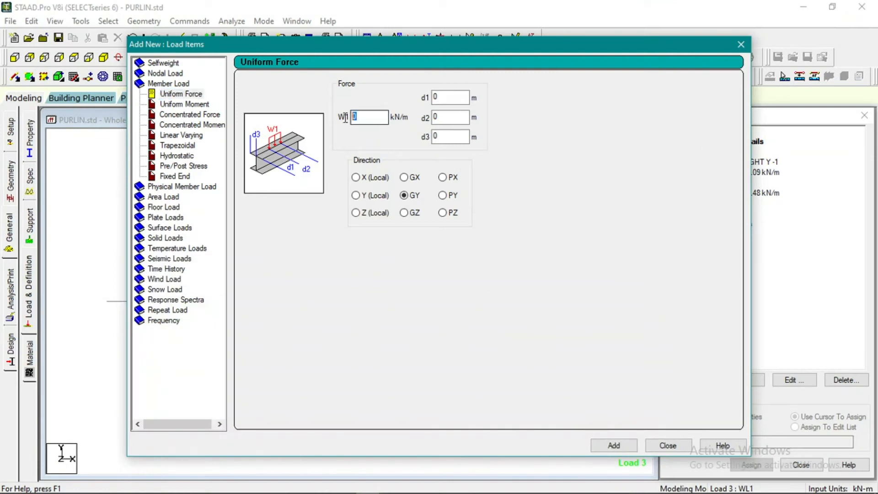
{"action": "type", "text": "-0.87"}
{"action": "left_click", "coordinate": [607, 443]}
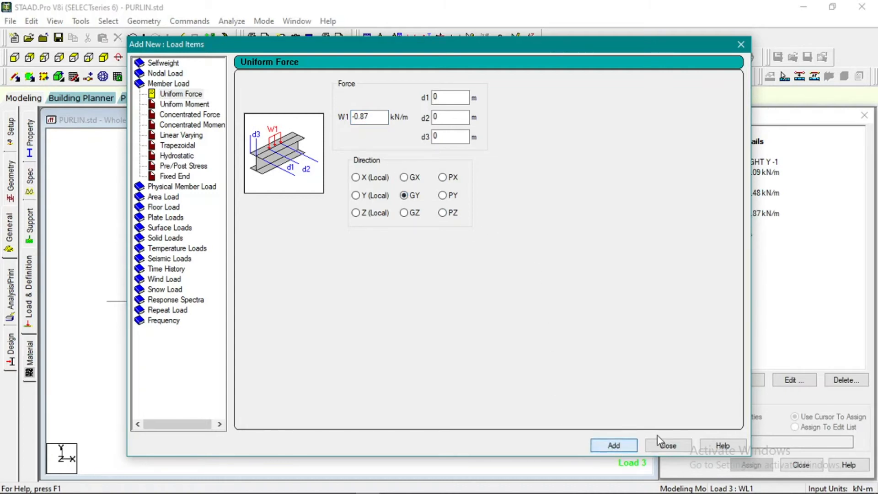
{"action": "left_click", "coordinate": [668, 447]}
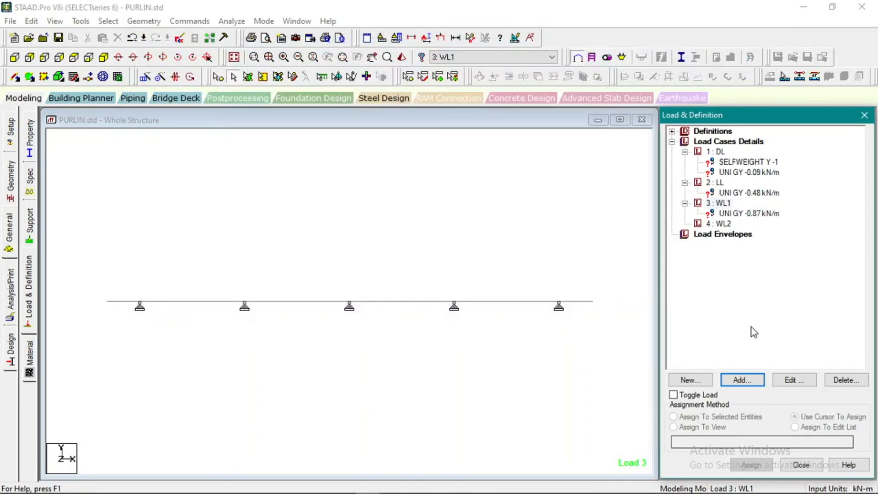
{"action": "left_click", "coordinate": [759, 213]}
Step: Start a load item for WL2 and look up the leeward Z1 and Z2 load values in Excel's INPUT TO STAAD table
{"action": "left_click", "coordinate": [726, 224]}
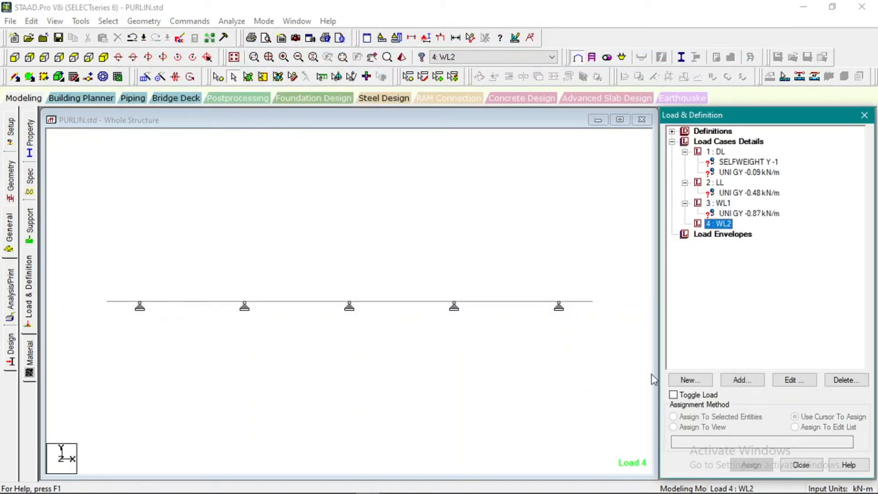
{"action": "left_click", "coordinate": [729, 379]}
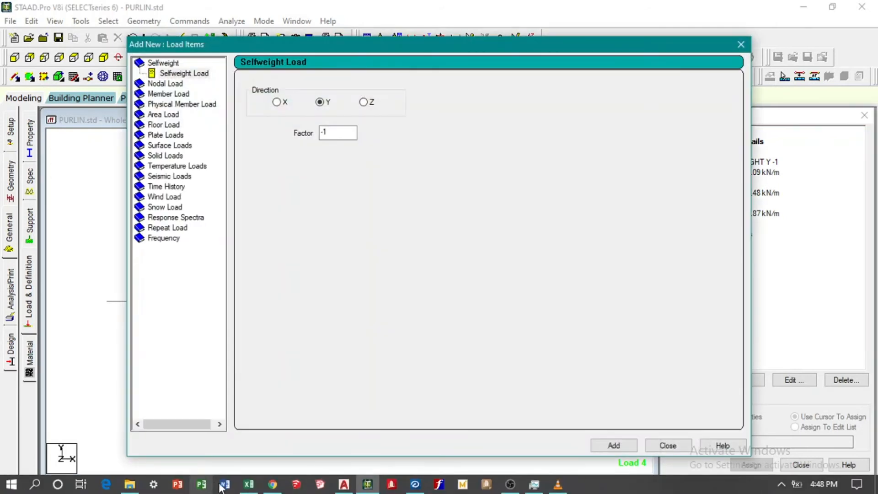
{"action": "left_click", "coordinate": [247, 485]}
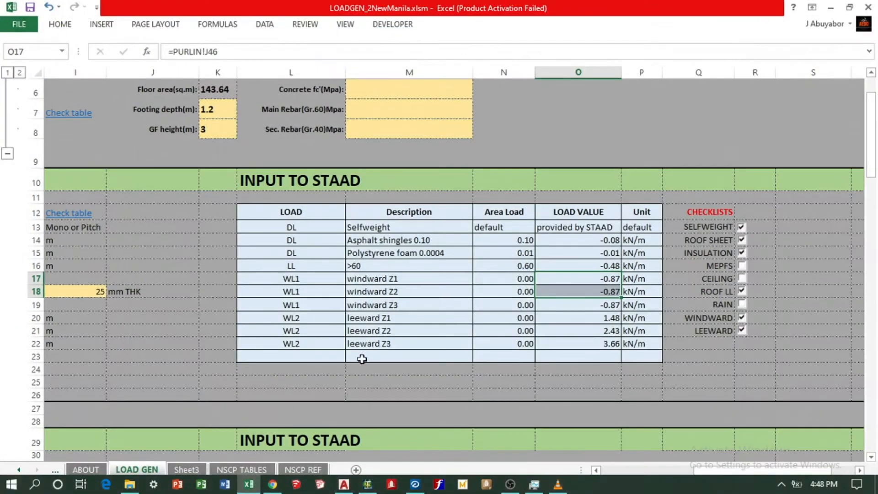
{"action": "left_click", "coordinate": [407, 330]}
{"action": "left_click", "coordinate": [569, 319]}
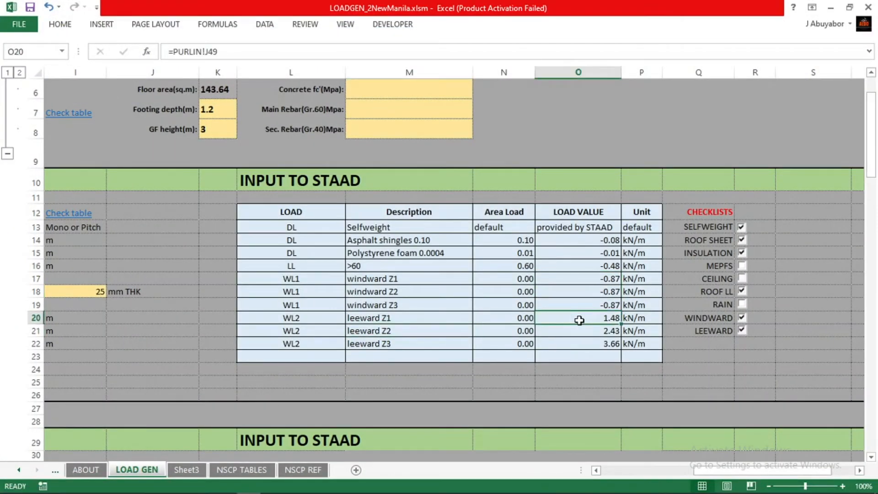
{"action": "left_click", "coordinate": [600, 330]}
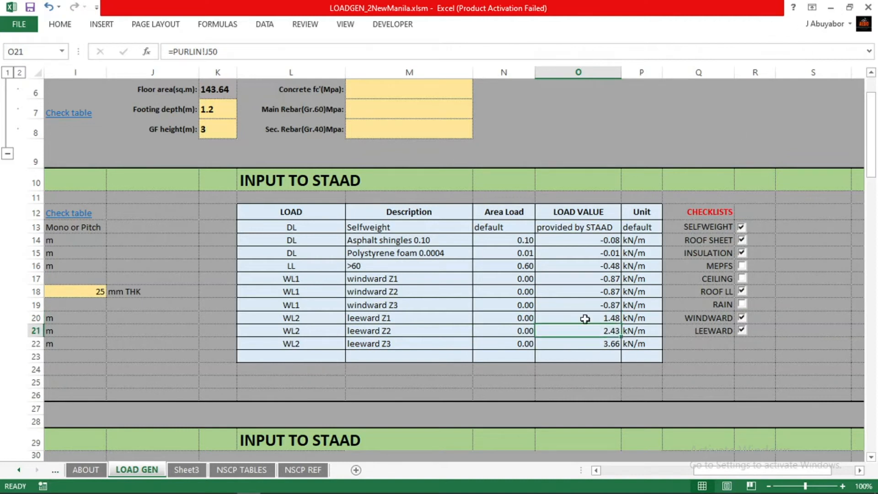
{"action": "left_click", "coordinate": [413, 330]}
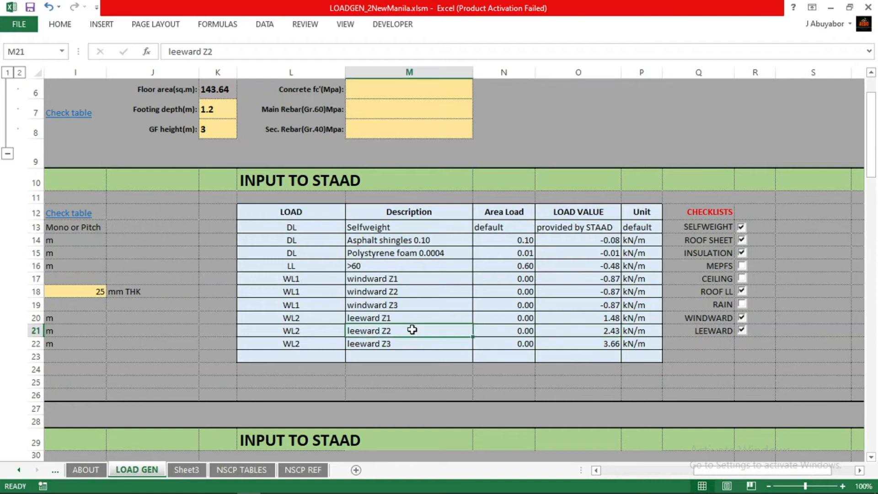
{"action": "left_click", "coordinate": [426, 313]}
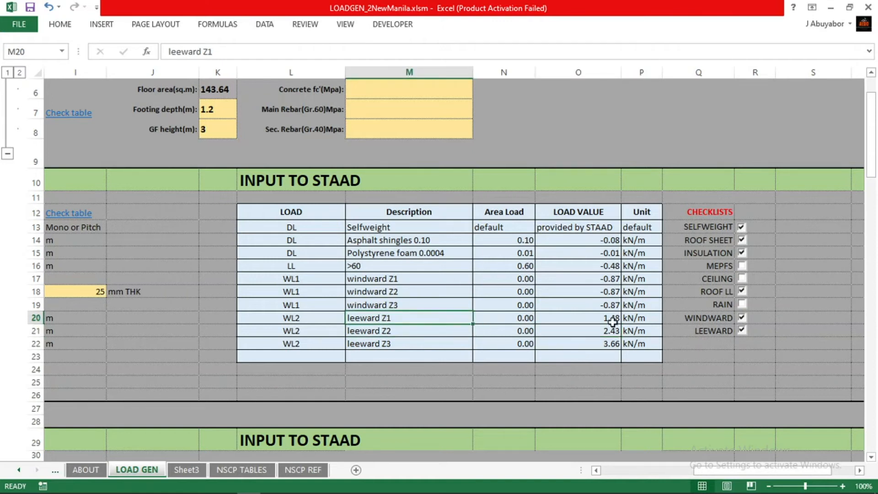
Step: Check the roof zone diagrams on the NSCP REF sheet, recheck leeward Z2 on LOAD GEN and return to STAAD.Pro
{"action": "left_click", "coordinate": [295, 474]}
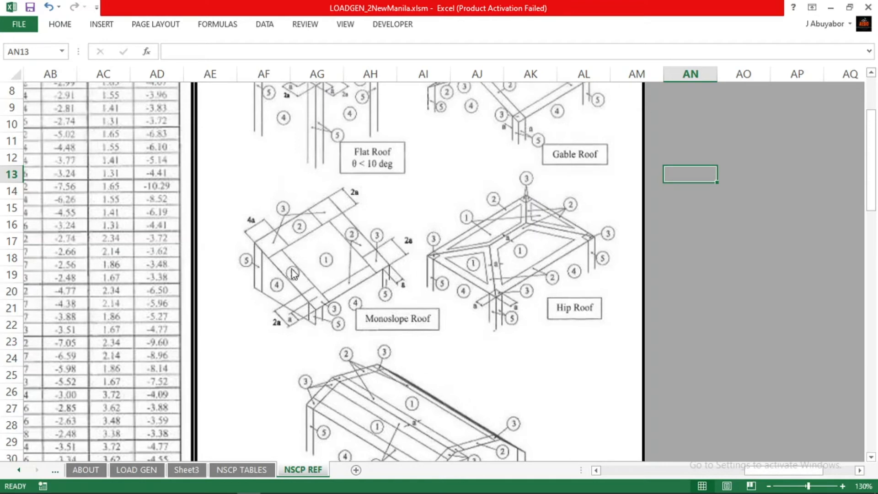
{"action": "left_click", "coordinate": [128, 470]}
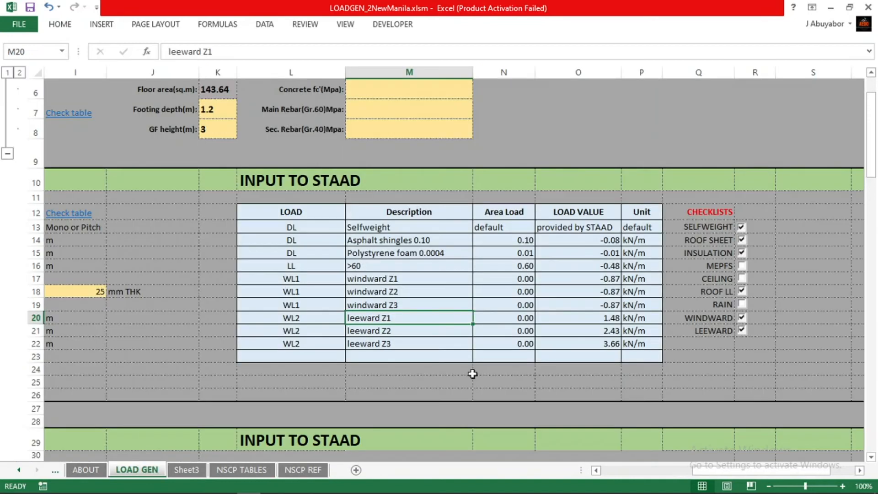
{"action": "left_click", "coordinate": [592, 330]}
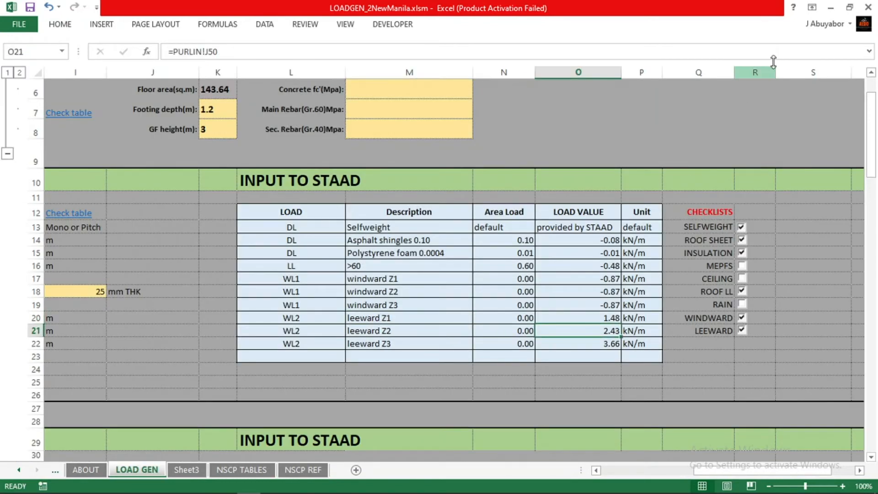
{"action": "left_click", "coordinate": [830, 8]}
Step: Add a uniform member force of 1.48 kN/m in the GY direction to load case WL2
{"action": "left_click", "coordinate": [174, 95]}
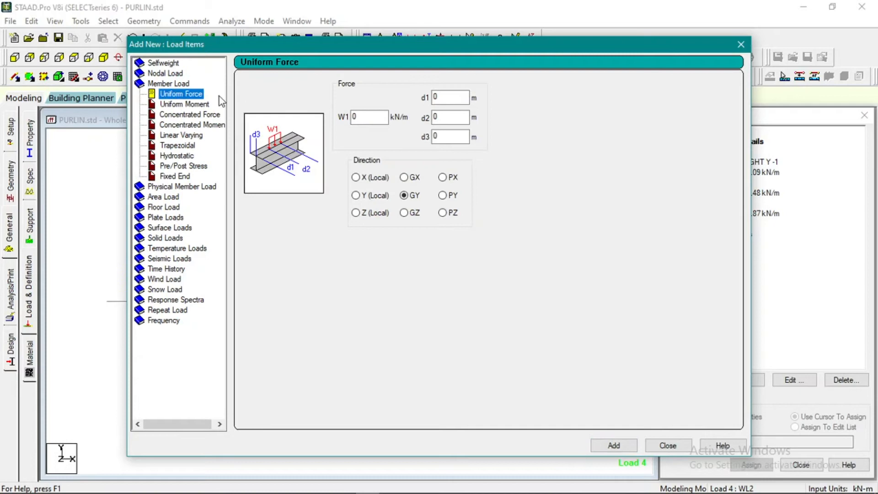
{"action": "double_click", "coordinate": [355, 118]}
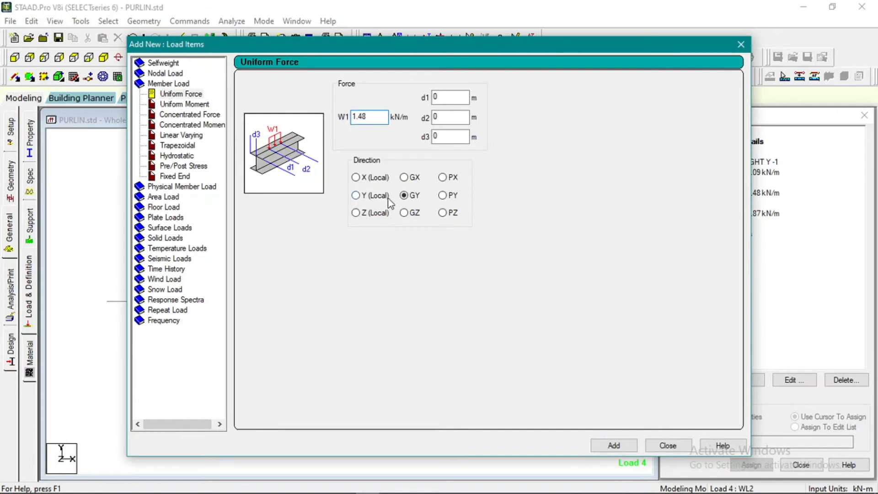
{"action": "left_click", "coordinate": [633, 446]}
{"action": "left_click", "coordinate": [652, 448]}
Step: Start a second uniform member force for WL2 and set W1 to 2.48 kN/m
{"action": "left_click", "coordinate": [726, 224]}
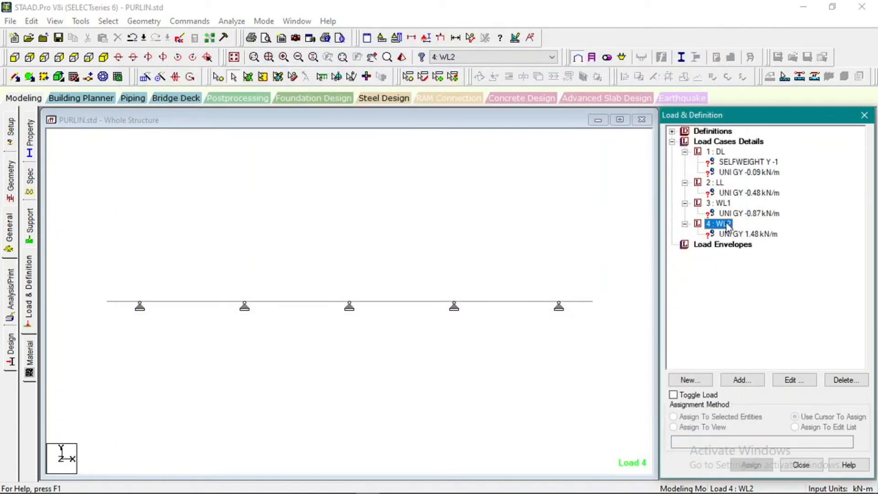
{"action": "left_click", "coordinate": [744, 382]}
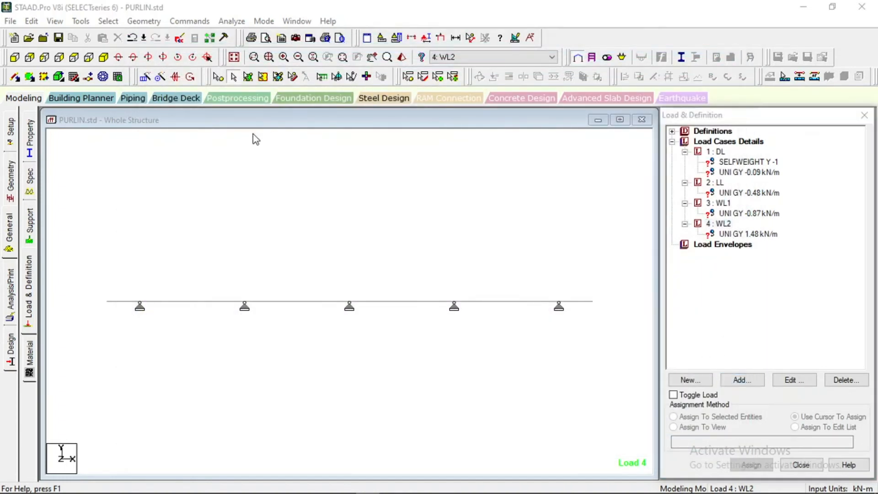
{"action": "left_click", "coordinate": [178, 94]}
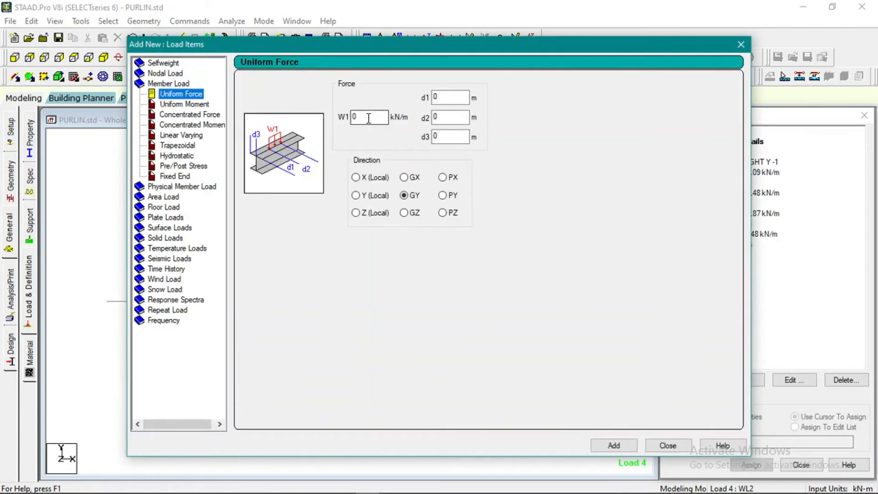
{"action": "double_click", "coordinate": [368, 118]}
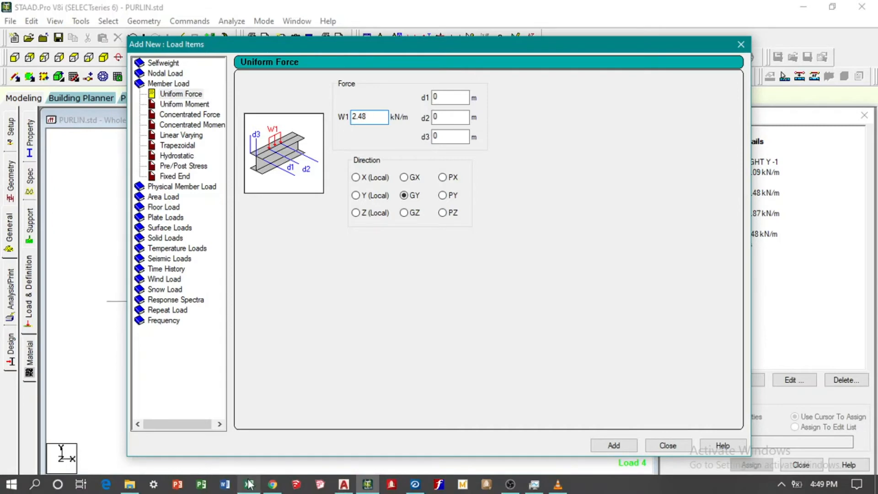
Step: Recheck the leeward Z2 value in Excel, correct W1 to 2.43 kN/m in STAAD.Pro and add the GY uniform force to WL2
{"action": "left_click", "coordinate": [249, 484]}
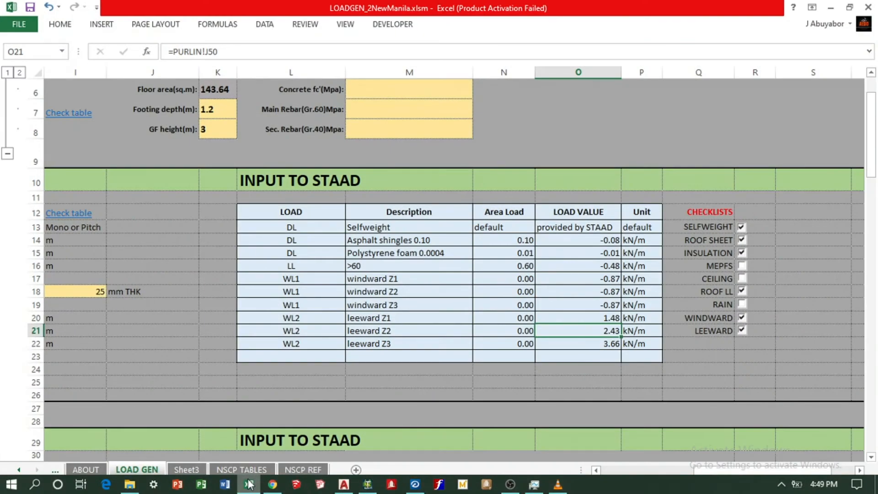
{"action": "left_click", "coordinate": [250, 485]}
{"action": "key", "text": "BackSpace"}
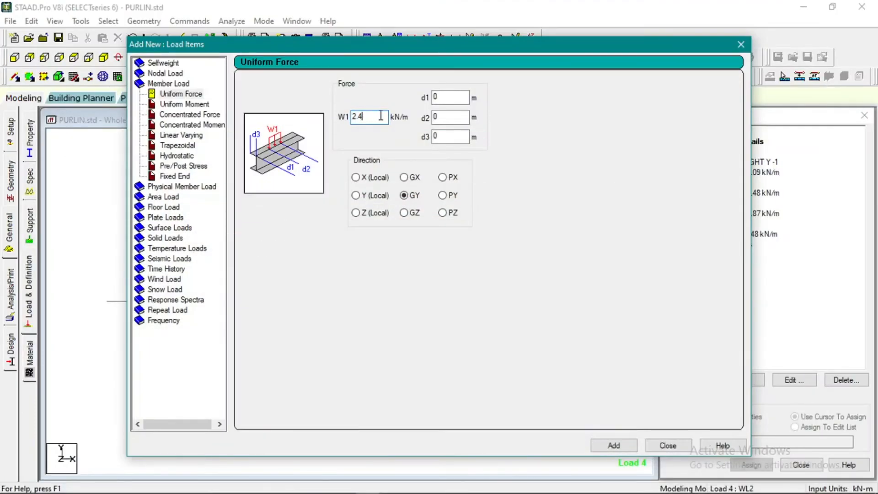
{"action": "left_click", "coordinate": [614, 446]}
{"action": "left_click", "coordinate": [651, 446]}
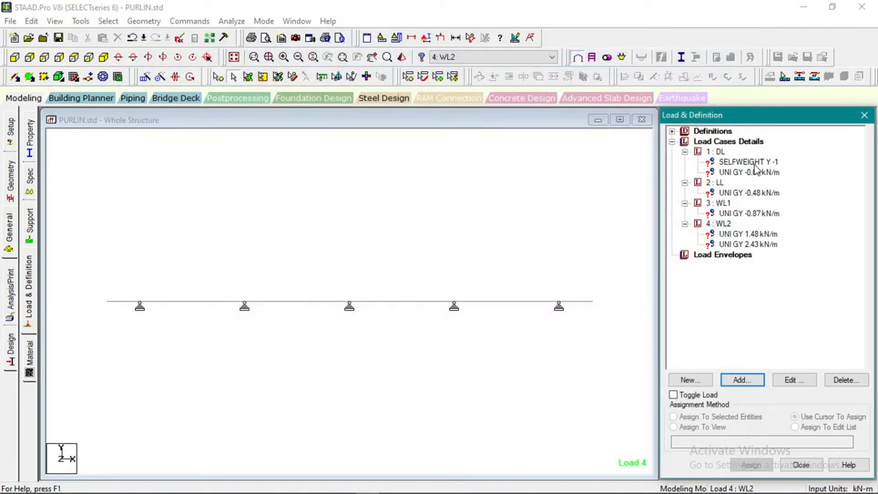
Step: Assign the DL selfweight to all members with the Assign To View method and accept the auto save
{"action": "left_click", "coordinate": [757, 193]}
{"action": "left_click", "coordinate": [754, 214]}
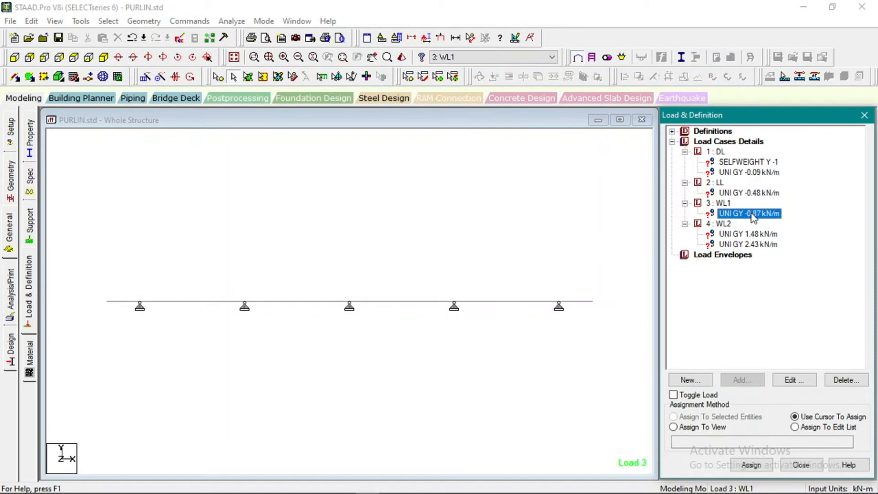
{"action": "left_click", "coordinate": [744, 163]}
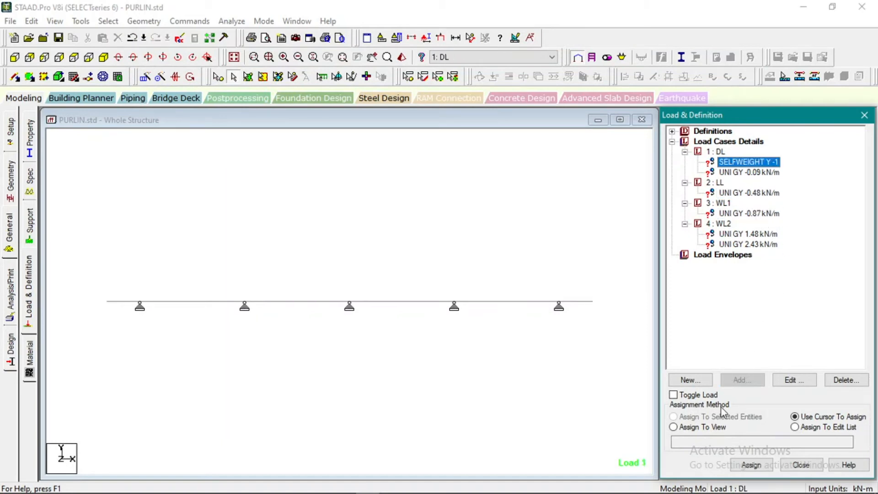
{"action": "left_click", "coordinate": [709, 427]}
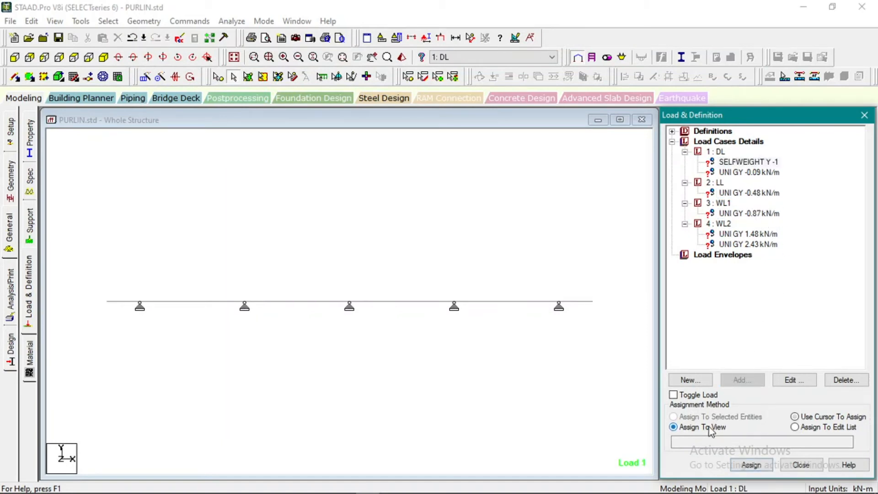
{"action": "left_click", "coordinate": [751, 465]}
{"action": "left_click", "coordinate": [788, 327]}
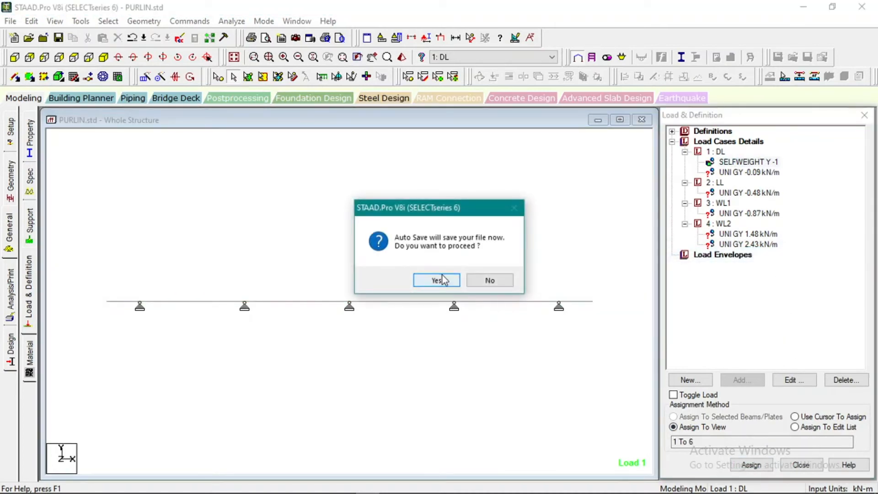
{"action": "left_click", "coordinate": [442, 279]}
{"action": "left_click", "coordinate": [369, 273]}
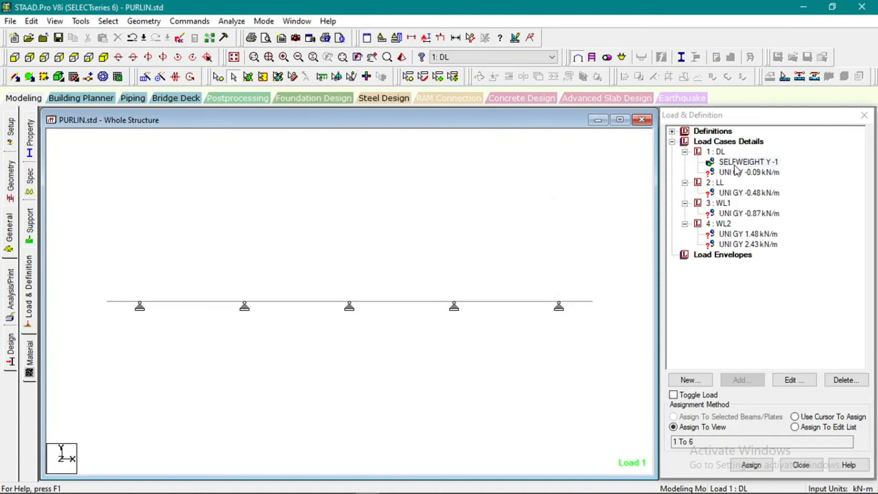
Step: Assign the DL uniform load of -0.09 kN/m to all members with the Assign To View method
{"action": "left_click", "coordinate": [746, 173]}
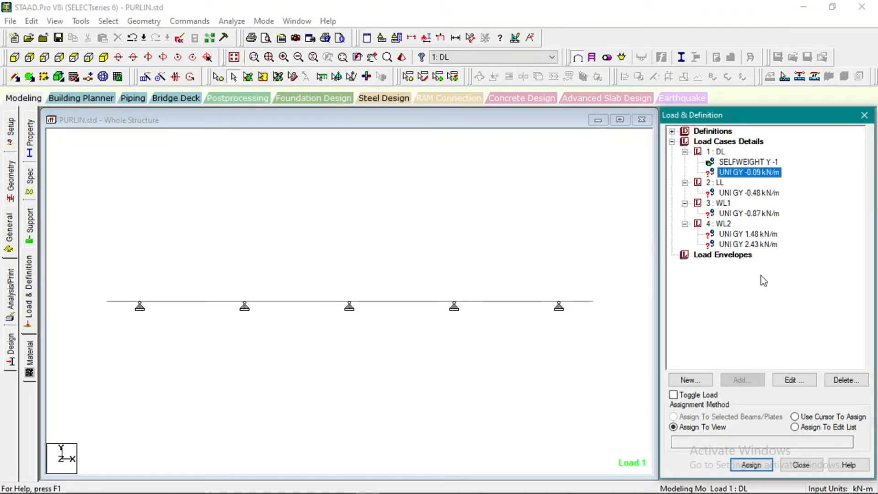
{"action": "left_click", "coordinate": [753, 465]}
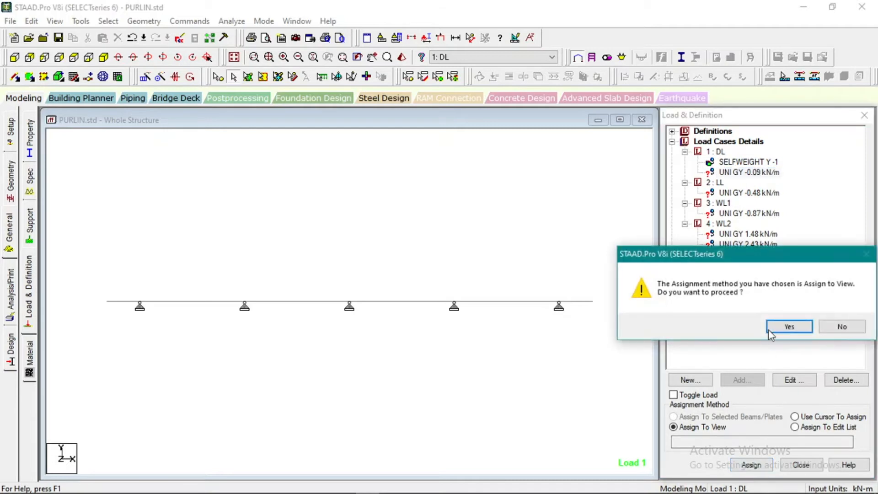
{"action": "left_click", "coordinate": [770, 333]}
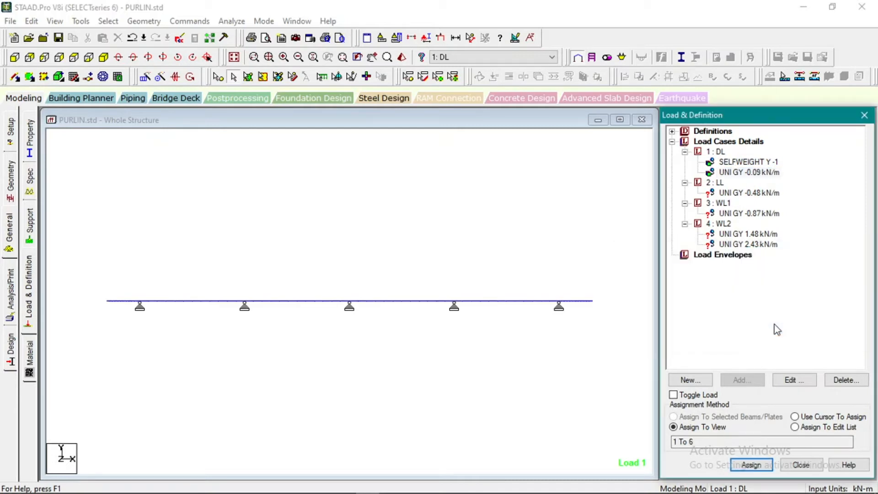
{"action": "left_click", "coordinate": [287, 343]}
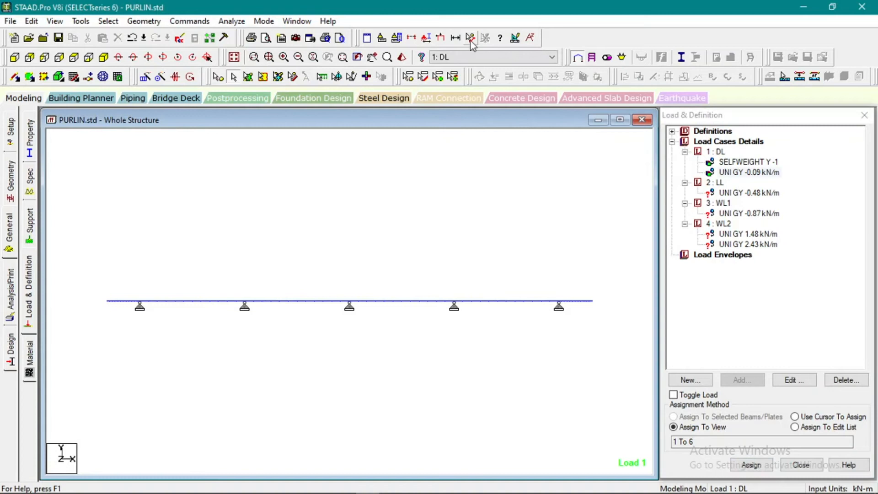
Step: With Apply Immediately enabled, set the point force scale to 9 and distributed force scale to 0.1, and display both DL load items
{"action": "left_click", "coordinate": [516, 40]}
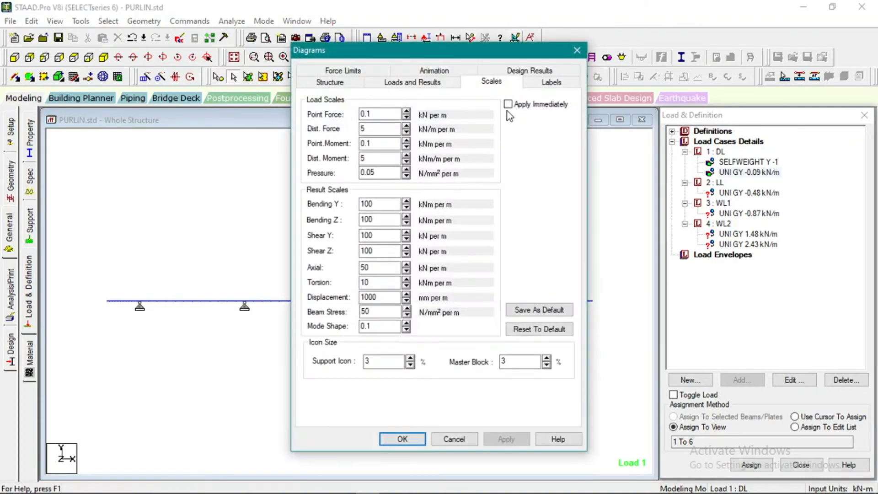
{"action": "left_click_drag", "start_coordinate": [411, 50], "coordinate": [509, 55]}
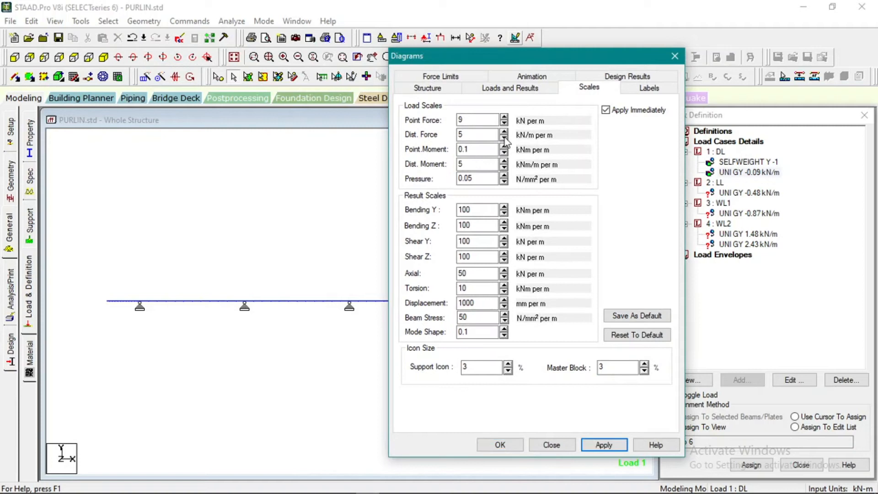
{"action": "left_click", "coordinate": [504, 138]}
{"action": "left_click", "coordinate": [503, 138]}
{"action": "left_click", "coordinate": [504, 137]}
{"action": "left_click", "coordinate": [504, 138]}
{"action": "left_click", "coordinate": [504, 138]}
{"action": "left_click", "coordinate": [503, 138]}
{"action": "left_click", "coordinate": [504, 137]}
{"action": "left_click", "coordinate": [504, 138]}
{"action": "left_click", "coordinate": [504, 138]}
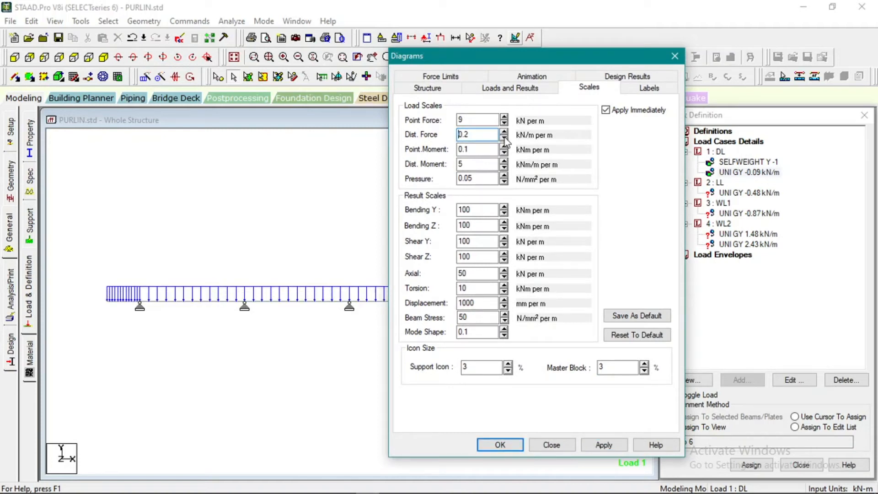
{"action": "left_click", "coordinate": [504, 138]}
{"action": "left_click", "coordinate": [503, 133]}
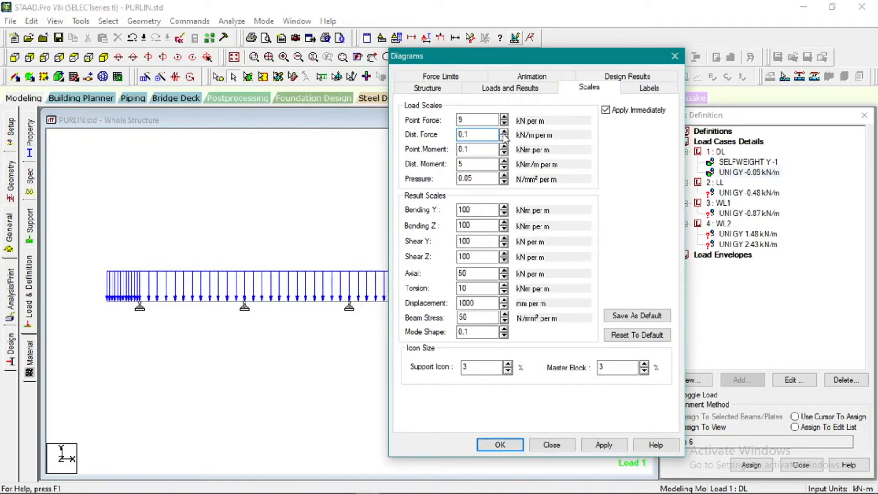
{"action": "left_click", "coordinate": [503, 132]}
{"action": "left_click", "coordinate": [504, 133]}
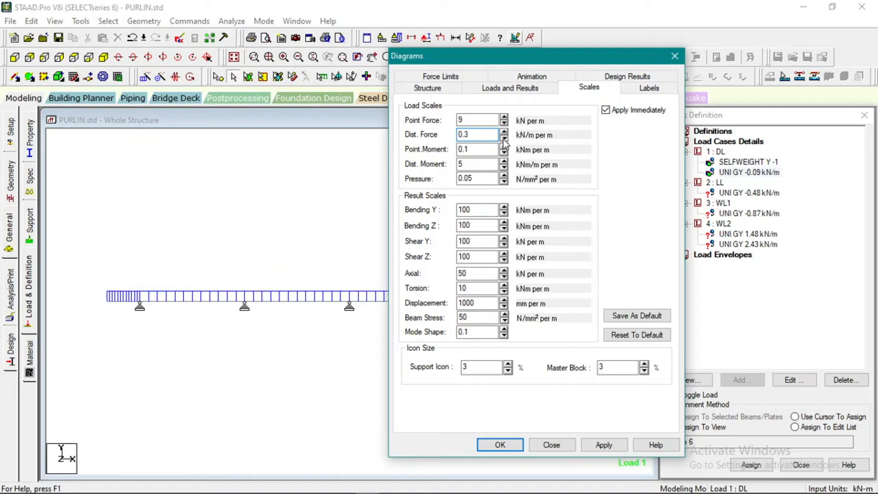
{"action": "left_click", "coordinate": [504, 138]}
{"action": "left_click", "coordinate": [504, 138]}
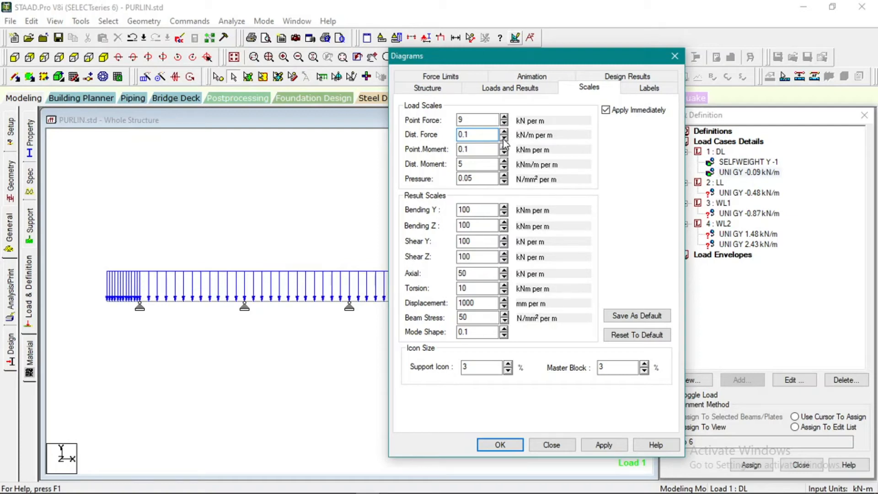
{"action": "left_click", "coordinate": [515, 446]}
{"action": "left_click", "coordinate": [733, 162]}
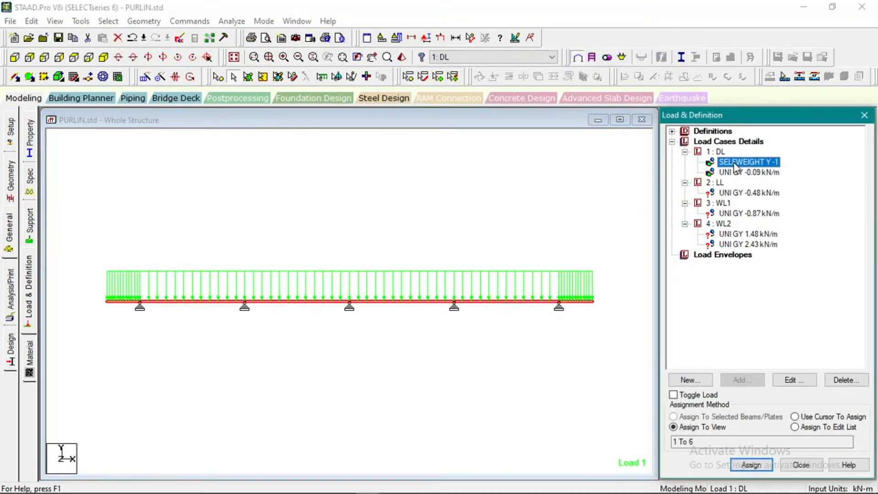
{"action": "left_click", "coordinate": [743, 172]}
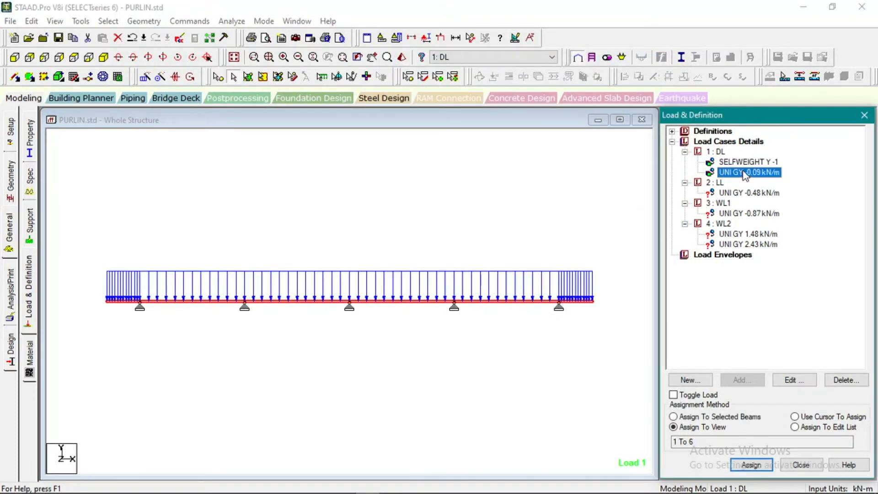
Step: Assign the LL uniform load of -0.48 kN/m to all members with Assign To View and check it from the side and front
{"action": "left_click", "coordinate": [739, 194]}
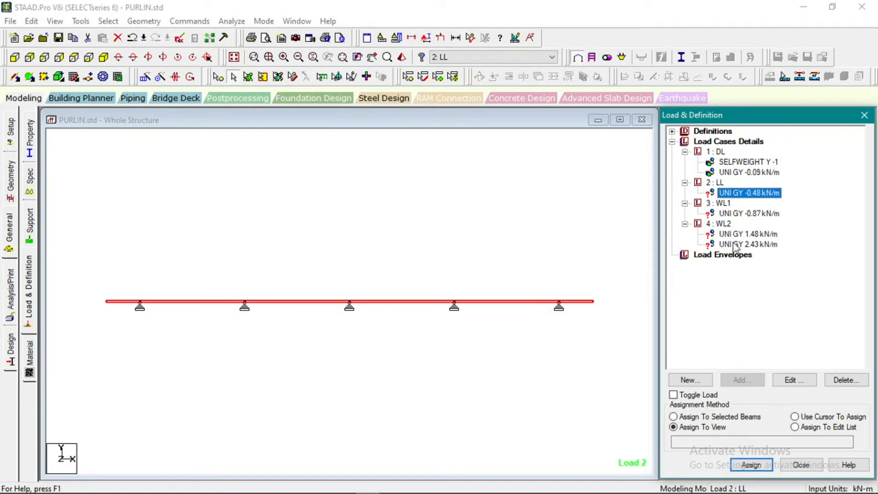
{"action": "left_click", "coordinate": [750, 465]}
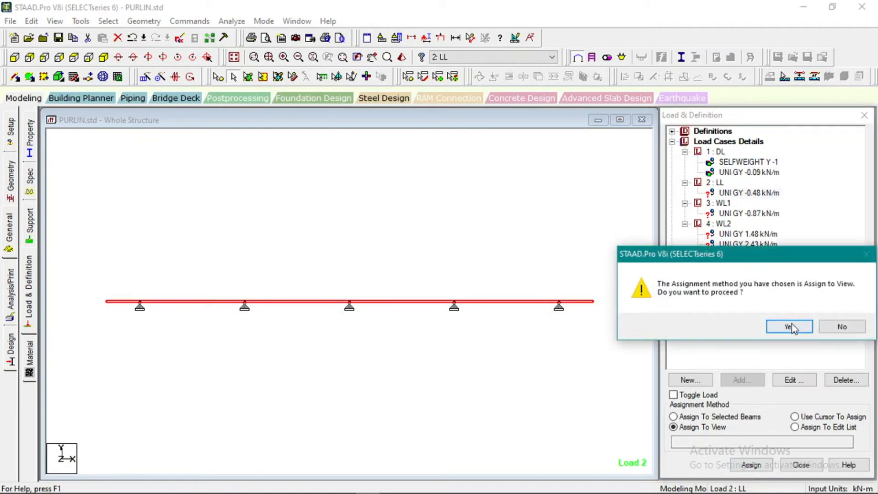
{"action": "left_click", "coordinate": [788, 327]}
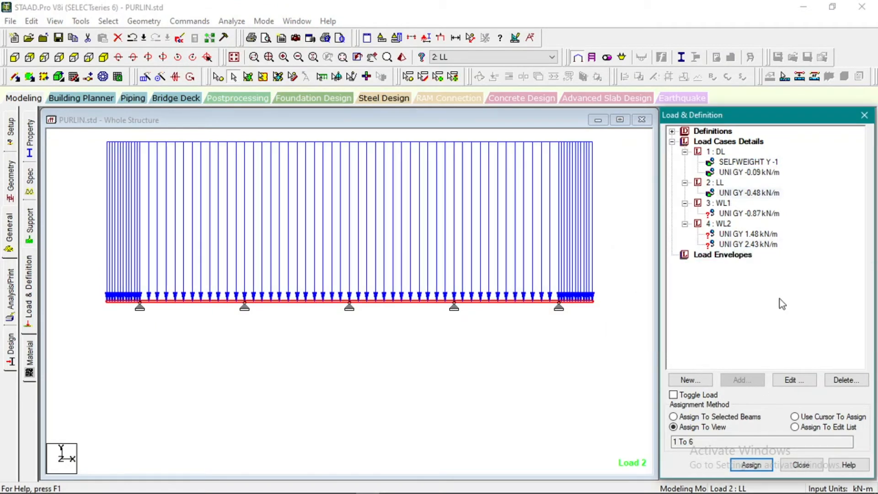
{"action": "left_click", "coordinate": [738, 215]}
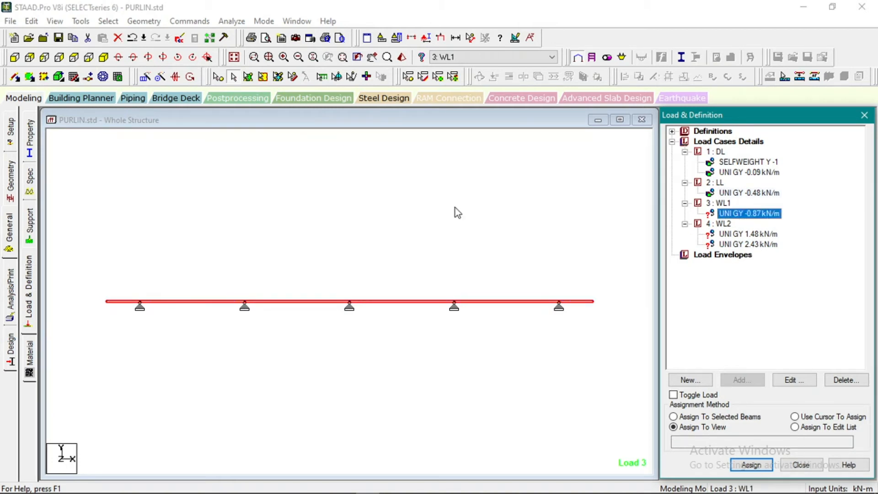
{"action": "left_click", "coordinate": [730, 194]}
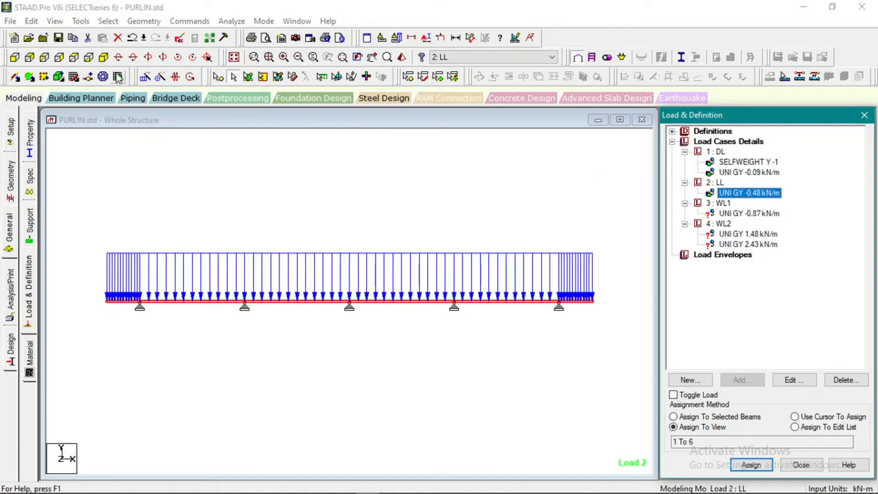
{"action": "left_click", "coordinate": [44, 58]}
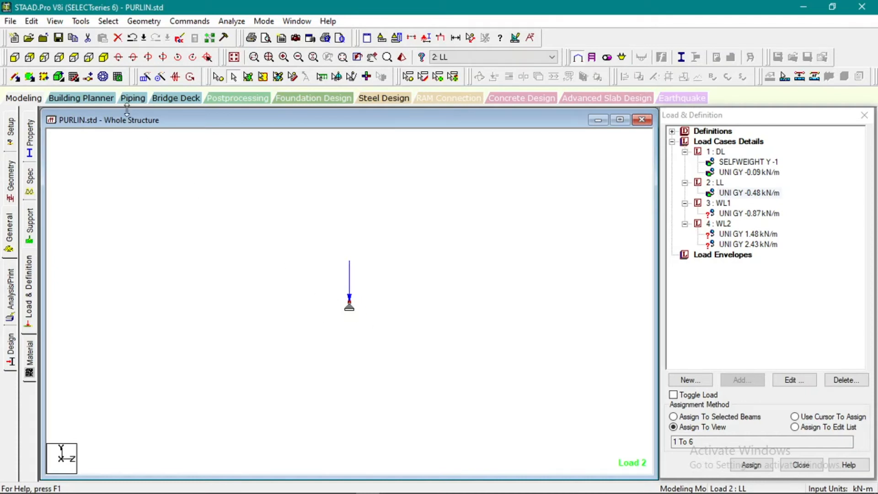
{"action": "left_click", "coordinate": [15, 57]}
{"action": "left_click", "coordinate": [470, 190]}
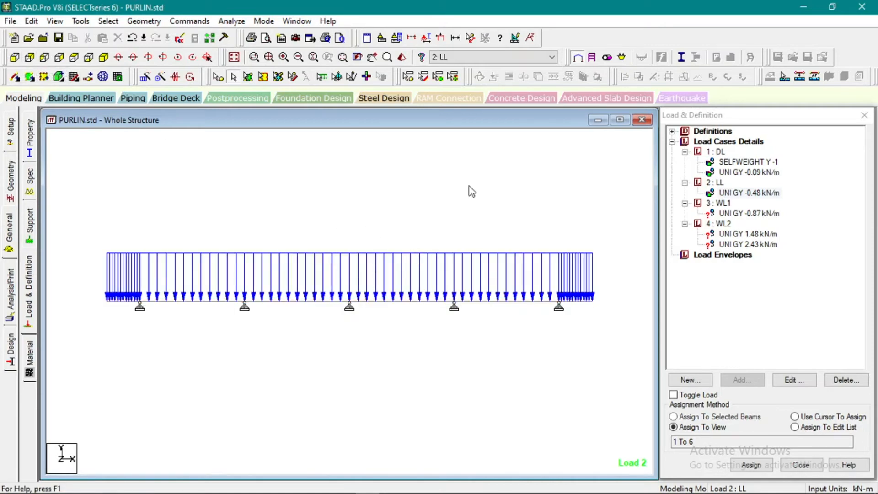
Step: Assign the WL1 uniform load of -0.87 kN/m to all members with the Assign To View method
{"action": "left_click", "coordinate": [742, 213]}
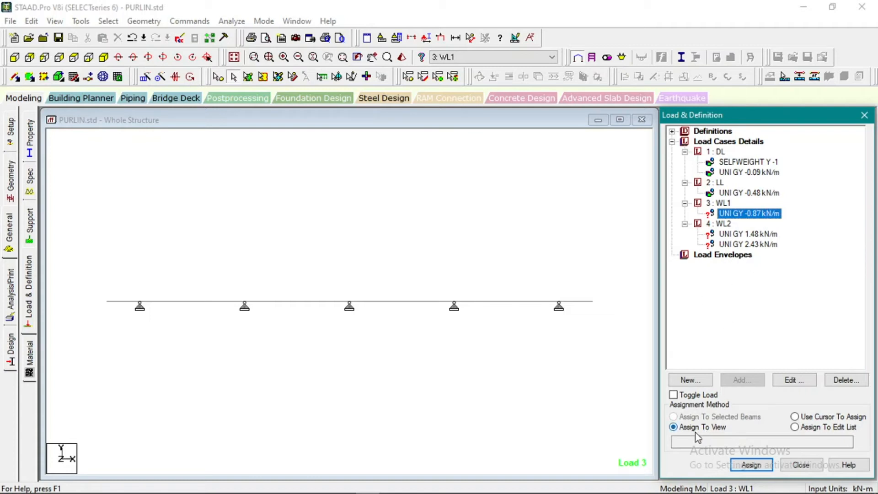
{"action": "left_click", "coordinate": [751, 465]}
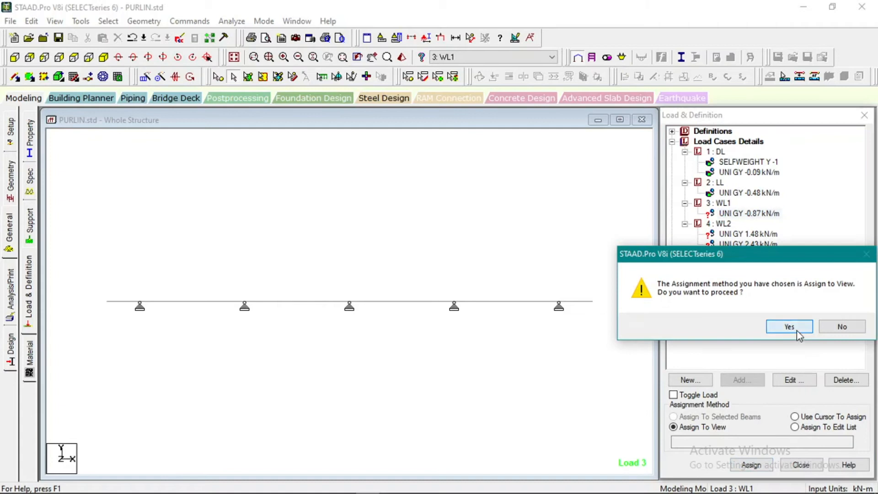
{"action": "left_click", "coordinate": [793, 328]}
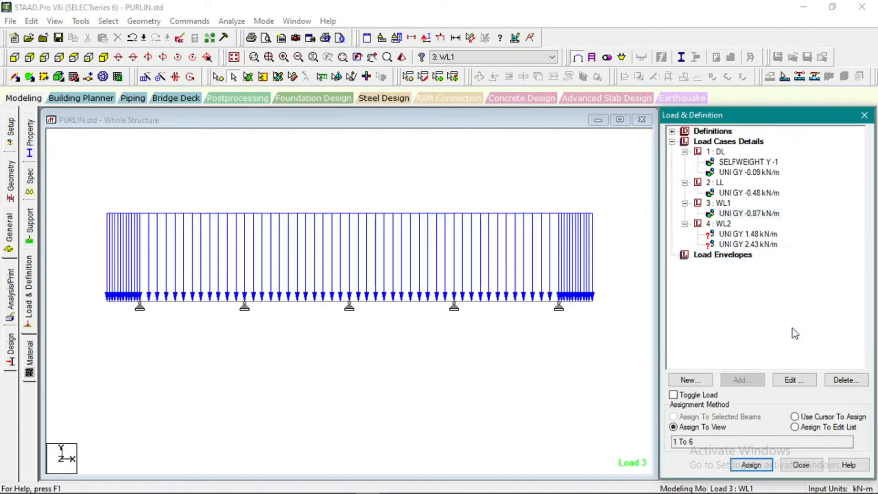
{"action": "left_click", "coordinate": [752, 236]}
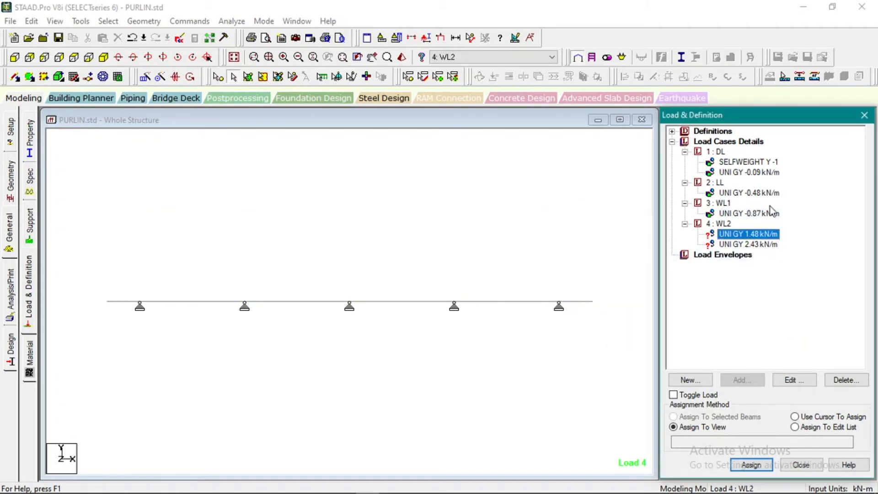
{"action": "left_click", "coordinate": [757, 241]}
{"action": "left_click", "coordinate": [757, 235]}
{"action": "left_click", "coordinate": [759, 245]}
{"action": "left_click", "coordinate": [757, 235]}
{"action": "left_click", "coordinate": [228, 312]}
{"action": "left_click", "coordinate": [294, 302], "text": "ctrl"}
{"action": "left_click", "coordinate": [390, 301], "text": "ctrl"}
{"action": "left_click", "coordinate": [486, 304], "text": "ctrl"}
{"action": "left_click", "coordinate": [582, 304]}
{"action": "left_click", "coordinate": [123, 302]}
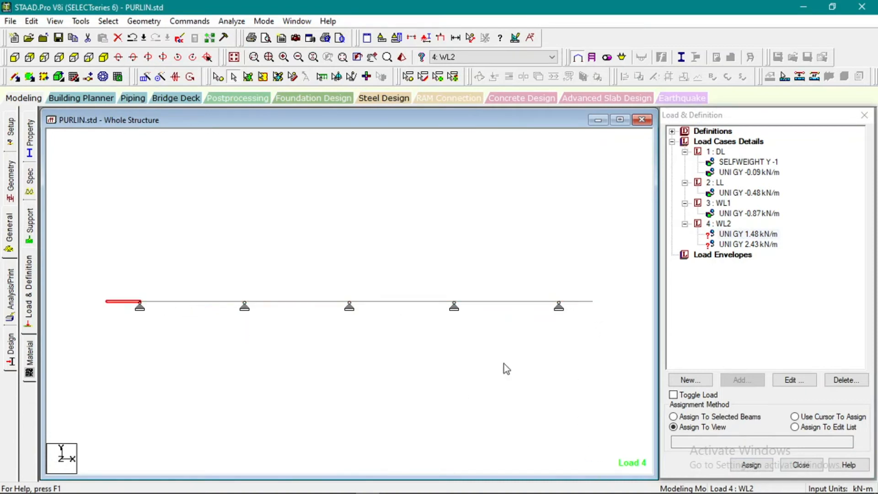
Step: Assign the WL2 uniform load of 1.48 kN/m to the four spans between supports with the Assign To Selected Beams method
{"action": "left_click", "coordinate": [727, 235]}
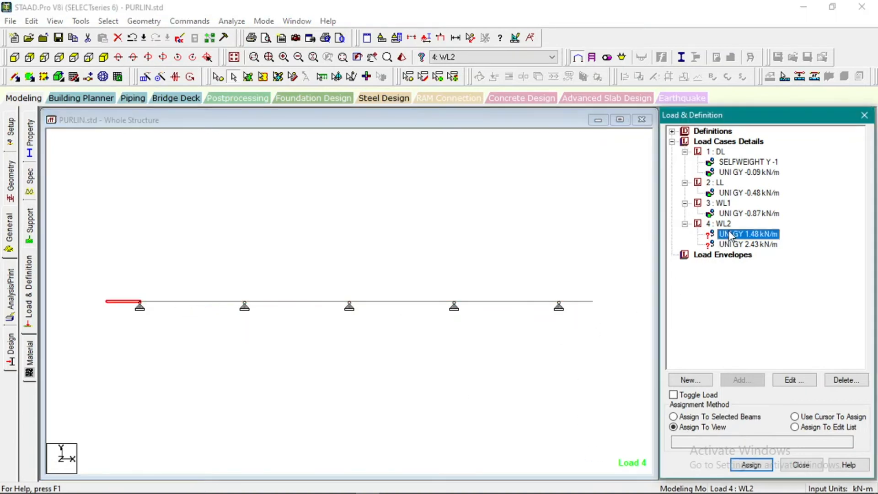
{"action": "left_click", "coordinate": [197, 301]}
{"action": "left_click", "coordinate": [382, 302], "text": "ctrl"}
{"action": "left_click", "coordinate": [492, 302], "text": "ctrl"}
{"action": "left_click", "coordinate": [706, 416]}
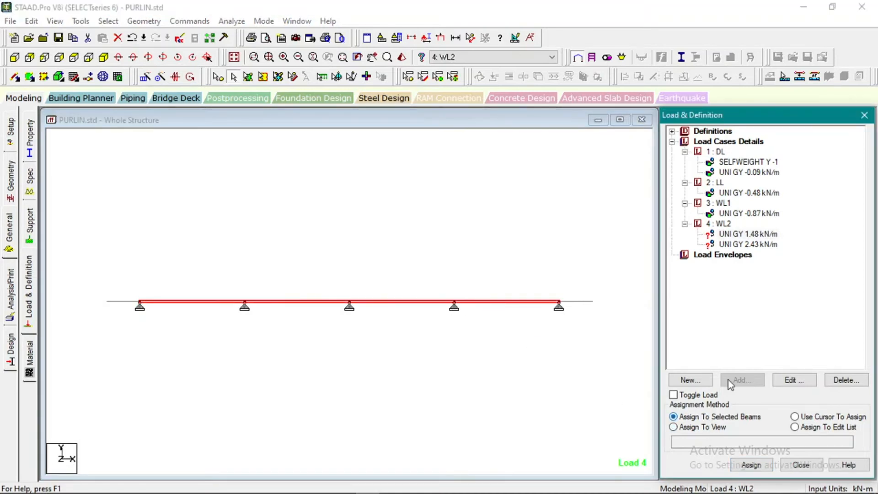
{"action": "left_click", "coordinate": [750, 464]}
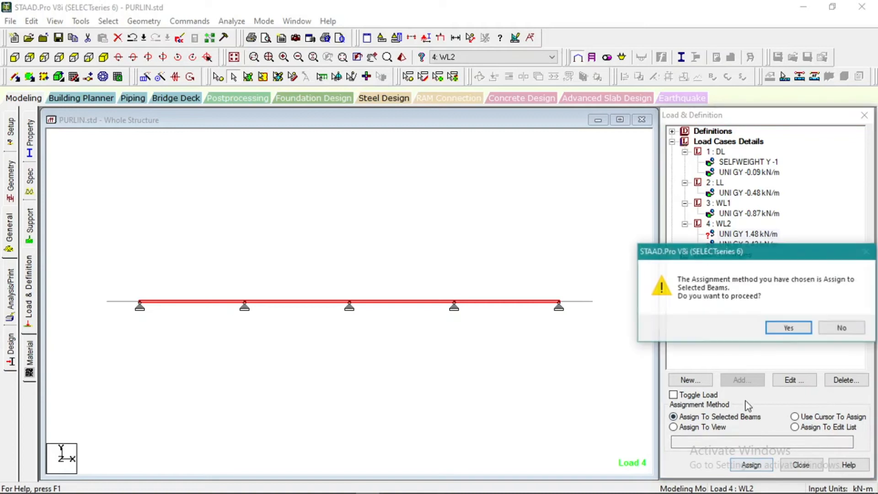
{"action": "left_click", "coordinate": [778, 331]}
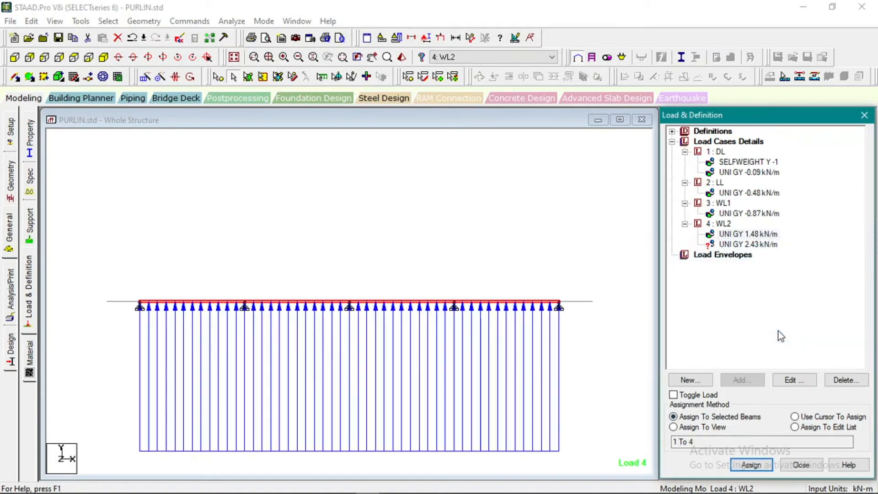
Step: Assign the WL2 uniform load of 2.43 kN/m to the two end overhang members with the Assign To Selected Beams method
{"action": "left_click", "coordinate": [748, 244]}
{"action": "left_click", "coordinate": [575, 303]}
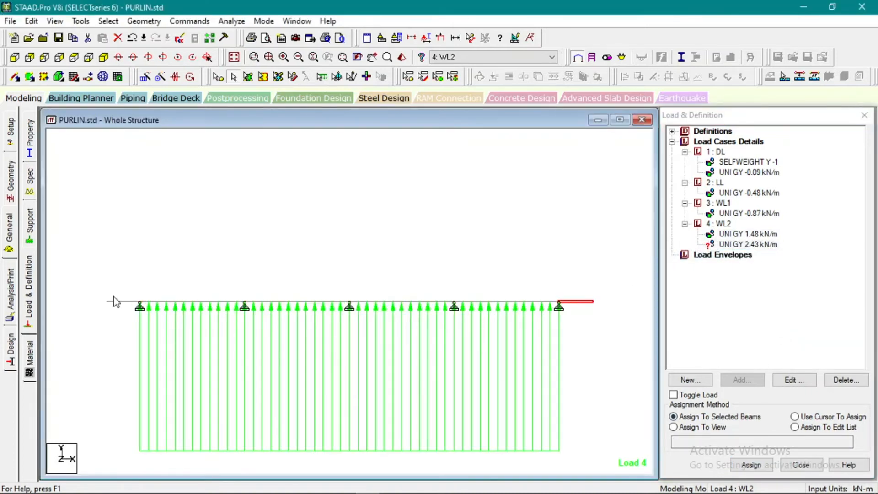
{"action": "left_click", "coordinate": [750, 464]}
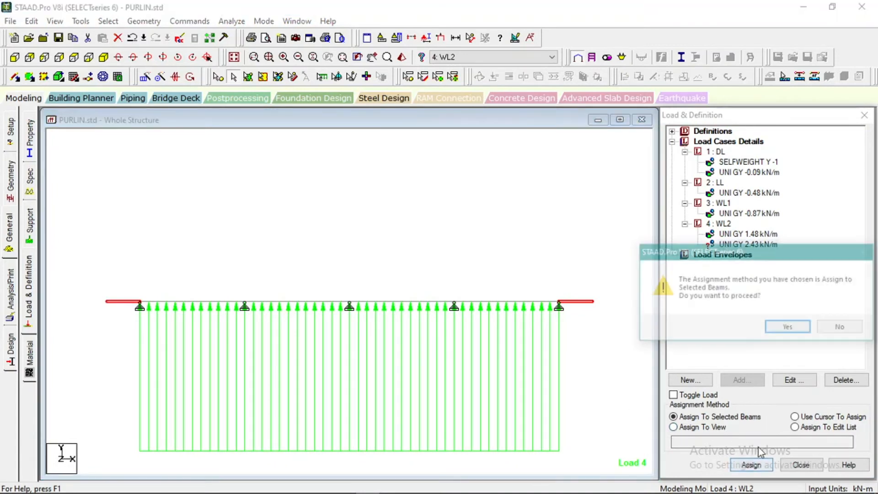
{"action": "left_click", "coordinate": [782, 328]}
{"action": "left_click", "coordinate": [476, 219]}
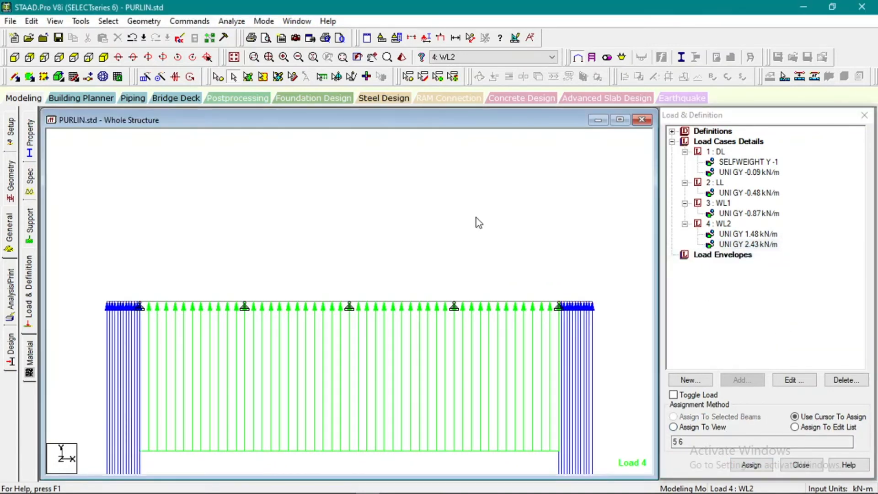
Step: Review the assigned WL2, DL and LL loads on the purlin in the isometric view
{"action": "scroll", "coordinate": [466, 274], "scroll_direction": "down", "scroll_amount": 2}
{"action": "mouse_move", "coordinate": [409, 367]}
{"action": "middle_mouse_down"}
{"action": "mouse_move", "coordinate": [400, 360]}
{"action": "mouse_move", "coordinate": [409, 298]}
{"action": "middle_mouse_up"}
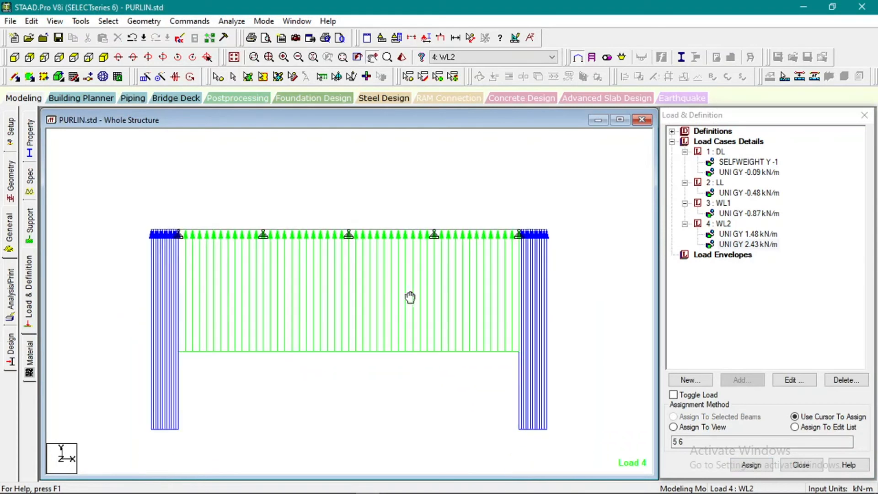
{"action": "left_click", "coordinate": [105, 57]}
{"action": "left_click", "coordinate": [749, 162]}
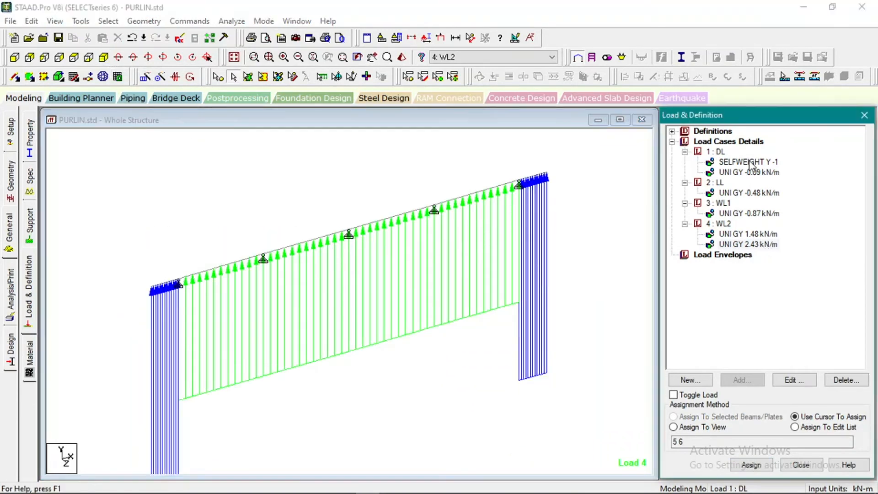
{"action": "left_click", "coordinate": [750, 173]}
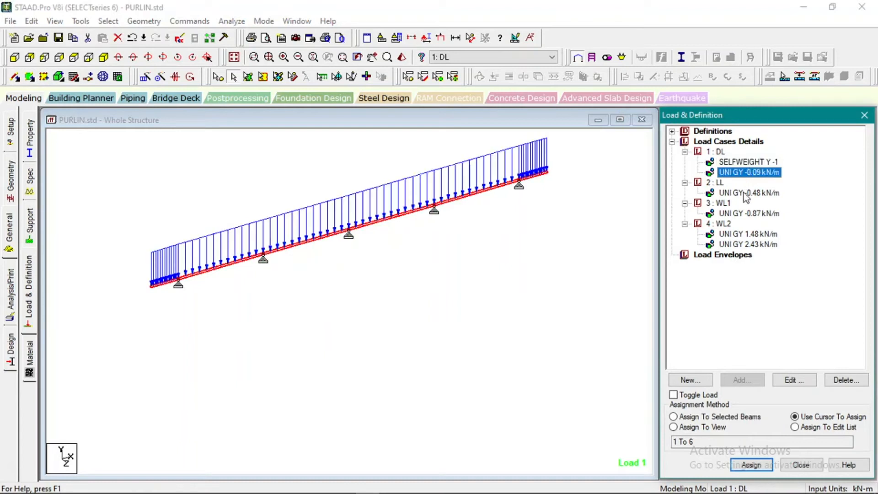
{"action": "left_click", "coordinate": [746, 194]}
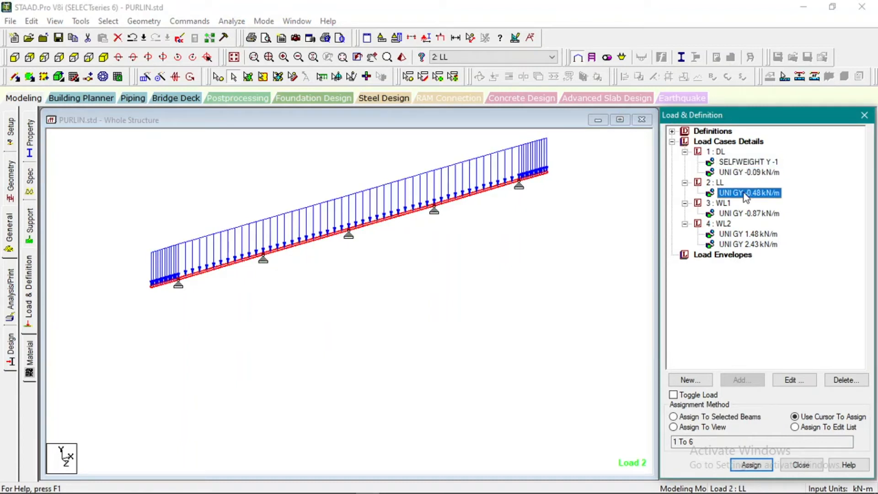
Step: Review the WL1, WL2, LL and DL uniform loads one by one on the purlin in the isometric view
{"action": "left_click", "coordinate": [746, 214]}
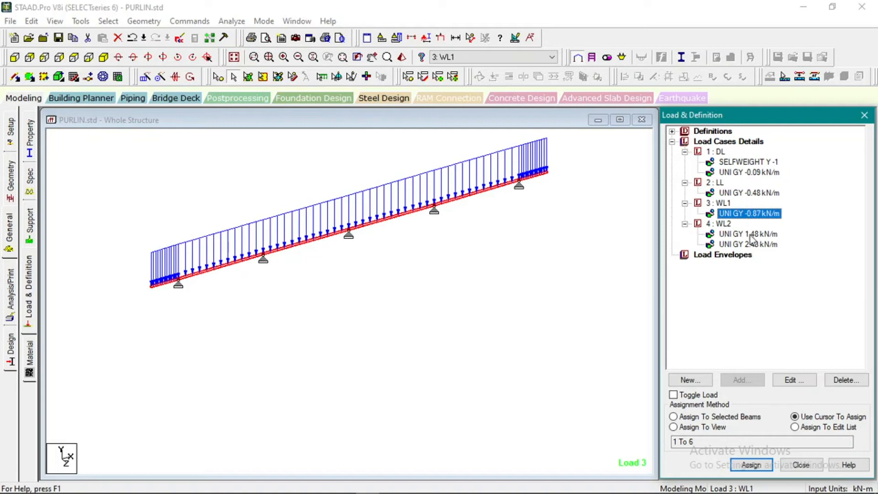
{"action": "left_click", "coordinate": [750, 234]}
{"action": "left_click", "coordinate": [752, 245]}
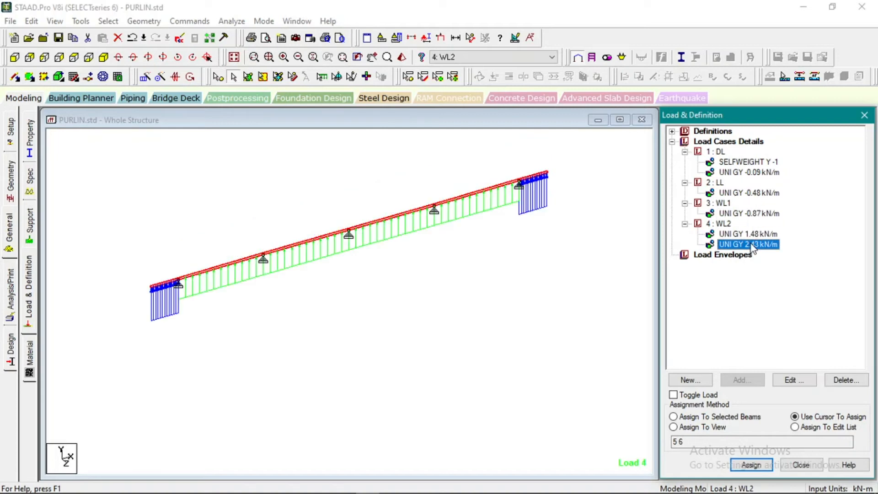
{"action": "left_click", "coordinate": [750, 214]}
{"action": "left_click", "coordinate": [752, 193]}
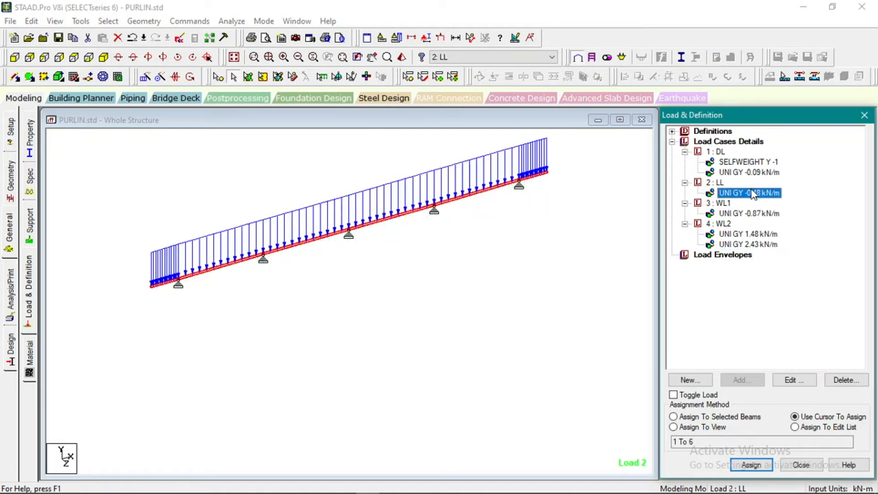
{"action": "left_click", "coordinate": [751, 172]}
{"action": "left_click", "coordinate": [537, 251]}
{"action": "scroll", "coordinate": [358, 278], "scroll_direction": "down", "scroll_amount": 1}
{"action": "middle_click_drag", "start_coordinate": [358, 278], "coordinate": [345, 372]}
{"action": "scroll", "coordinate": [303, 346], "scroll_direction": "up", "scroll_amount": 3}
{"action": "middle_click_drag", "start_coordinate": [303, 346], "coordinate": [353, 312]}
{"action": "scroll", "coordinate": [353, 312], "scroll_direction": "up", "scroll_amount": 1}
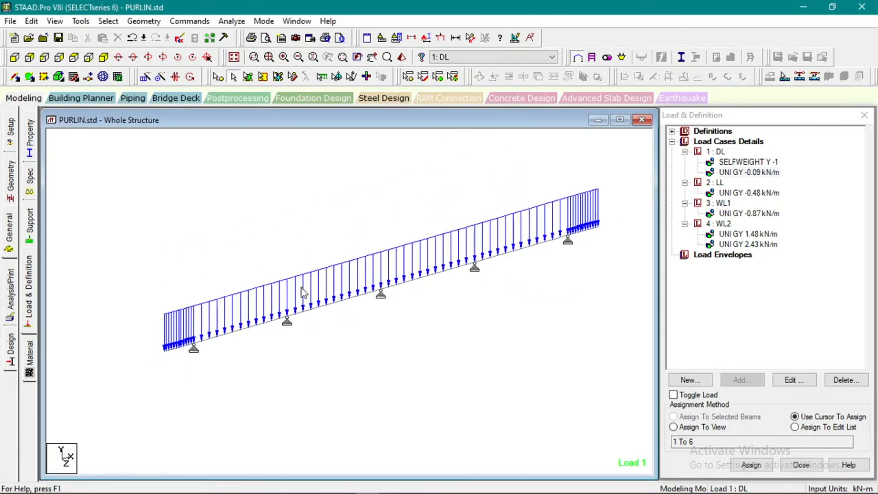
Step: Examine the DL load direction on the purlin from the side view and again in the isometric view
{"action": "left_click", "coordinate": [45, 58]}
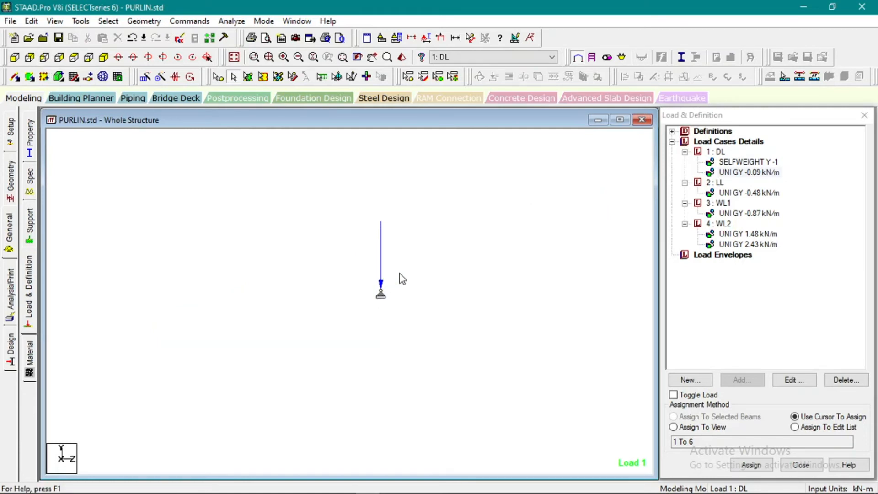
{"action": "left_click", "coordinate": [102, 57]}
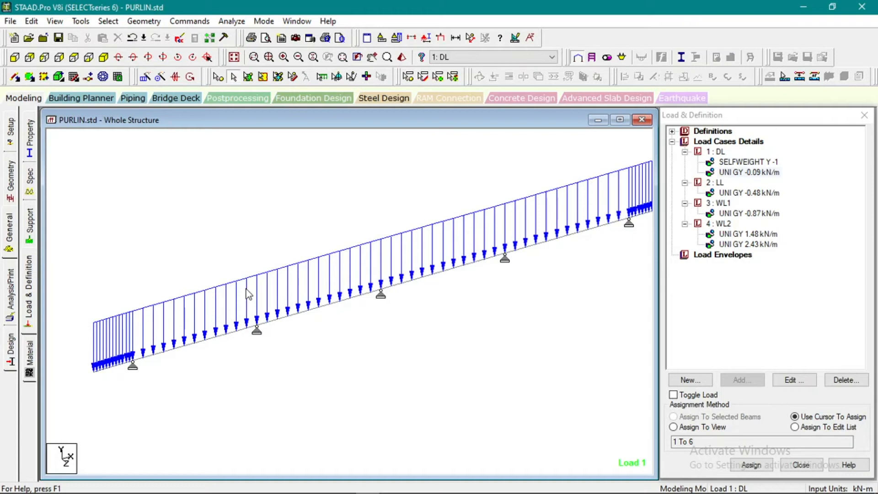
{"action": "scroll", "coordinate": [248, 294], "scroll_direction": "down", "scroll_amount": 3}
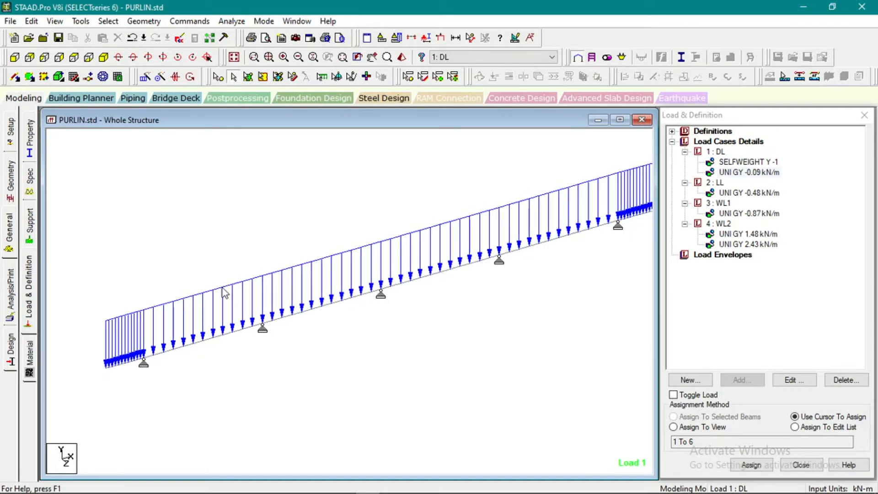
{"action": "middle_click_drag", "start_coordinate": [391, 349], "coordinate": [357, 360]}
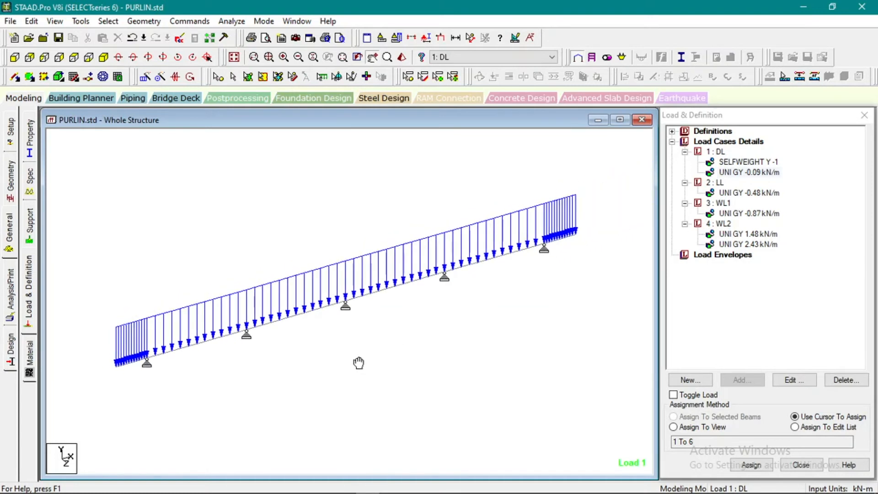
{"action": "scroll", "coordinate": [335, 314], "scroll_direction": "up", "scroll_amount": 2}
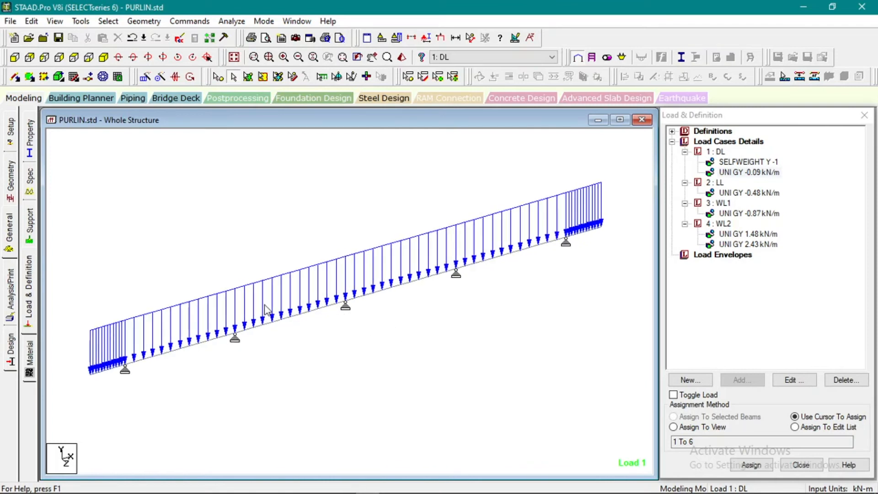
{"action": "scroll", "coordinate": [236, 350], "scroll_direction": "down", "scroll_amount": 1}
Step: Select the whole purlin in the side view, inspect it in a 3D rendered view, and close that view
{"action": "left_click", "coordinate": [44, 57]}
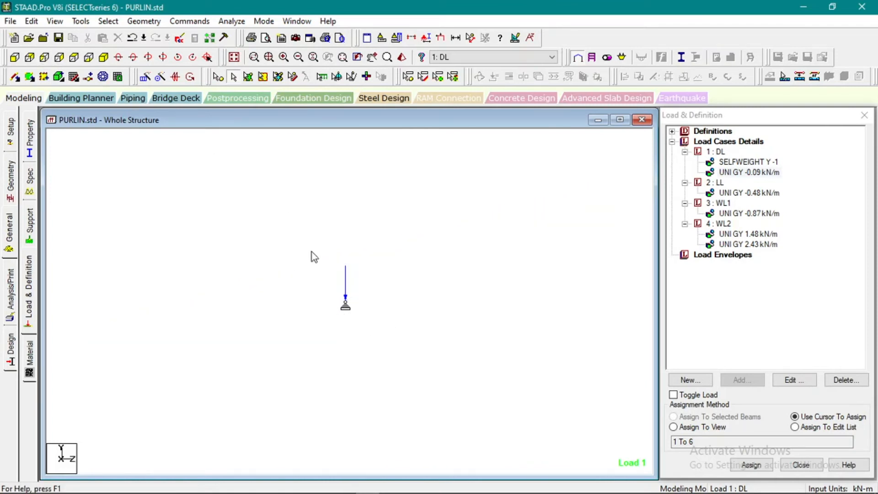
{"action": "left_click_drag", "start_coordinate": [307, 241], "coordinate": [401, 319]}
{"action": "left_click", "coordinate": [407, 77]}
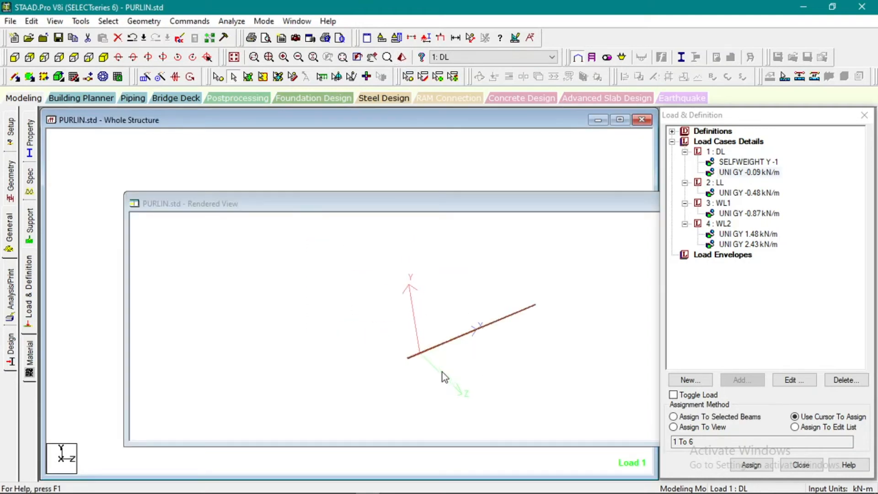
{"action": "left_click_drag", "start_coordinate": [493, 209], "coordinate": [207, 199]}
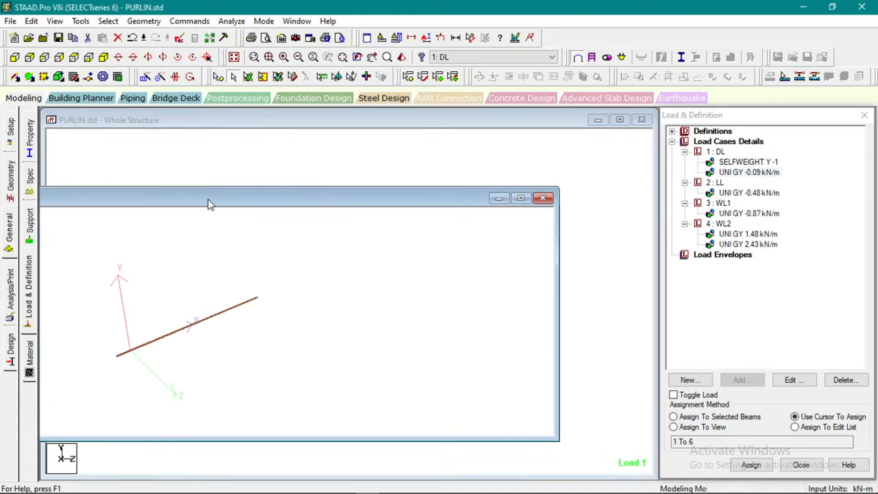
{"action": "left_click", "coordinate": [543, 198]}
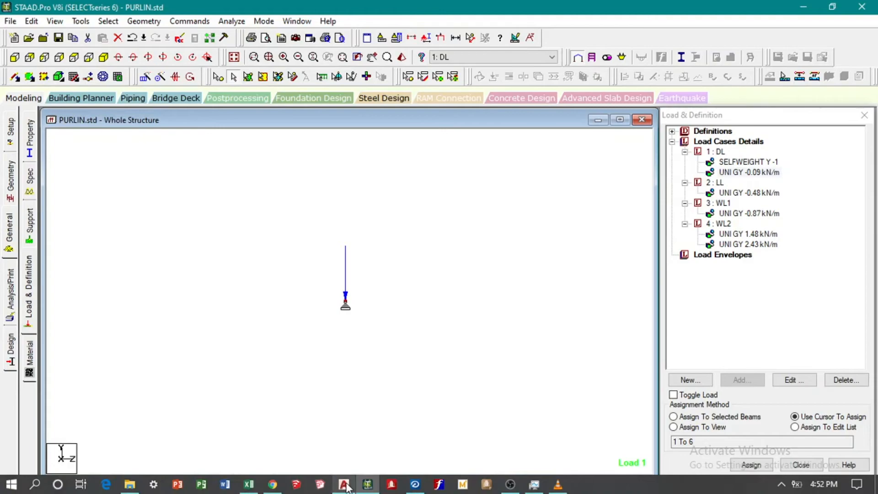
Step: Switch to the AutoCAD truss drawing and draw a line from inside the fourth purlin, roughly perpendicular to the sloping top chord
{"action": "left_click", "coordinate": [344, 485]}
{"action": "scroll", "coordinate": [491, 308], "scroll_direction": "down", "scroll_amount": 2}
{"action": "scroll", "coordinate": [501, 306], "scroll_direction": "up", "scroll_amount": 6}
{"action": "scroll", "coordinate": [482, 294], "scroll_direction": "down", "scroll_amount": 6}
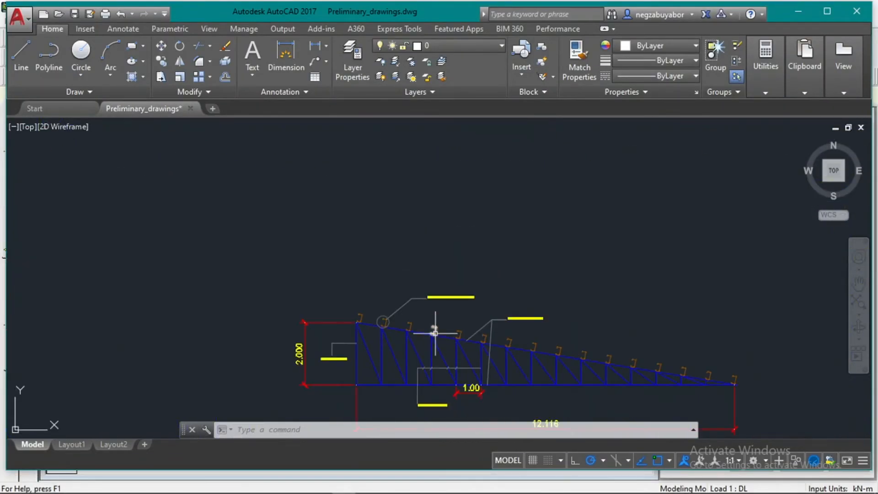
{"action": "scroll", "coordinate": [435, 333], "scroll_direction": "up", "scroll_amount": 6}
{"action": "scroll", "coordinate": [435, 334], "scroll_direction": "up", "scroll_amount": 2}
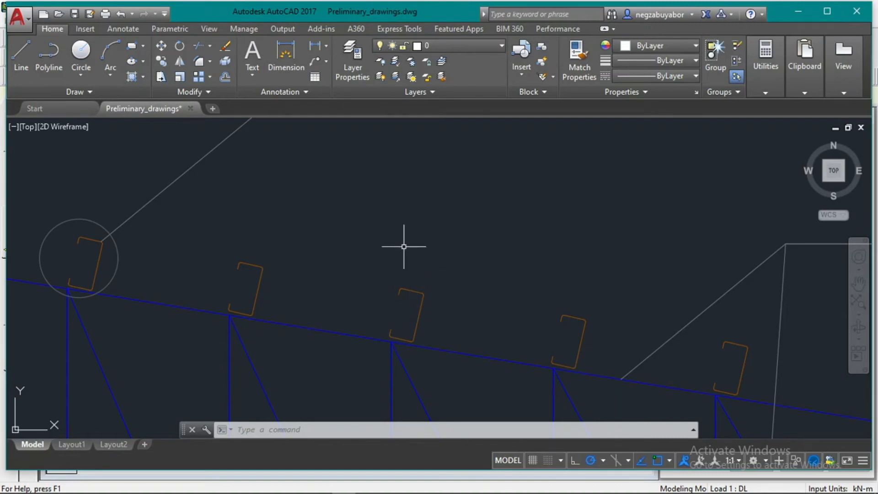
{"action": "type", "text": "L"}
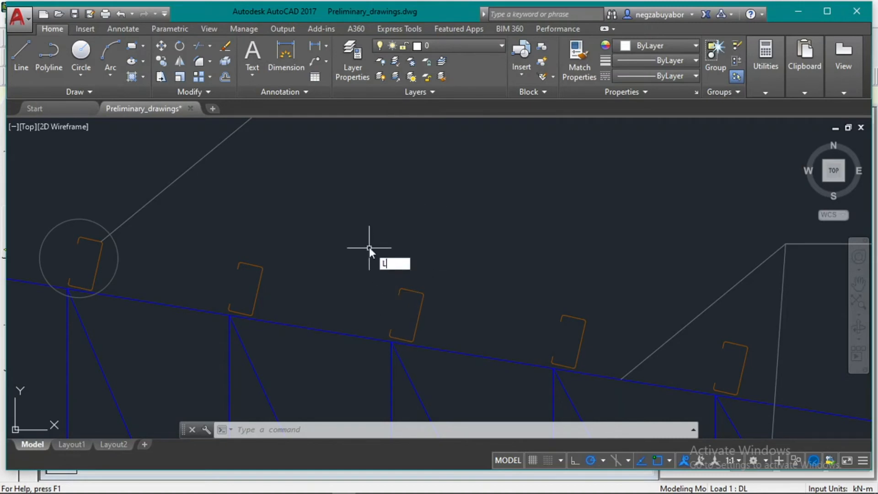
{"action": "key", "text": "Return"}
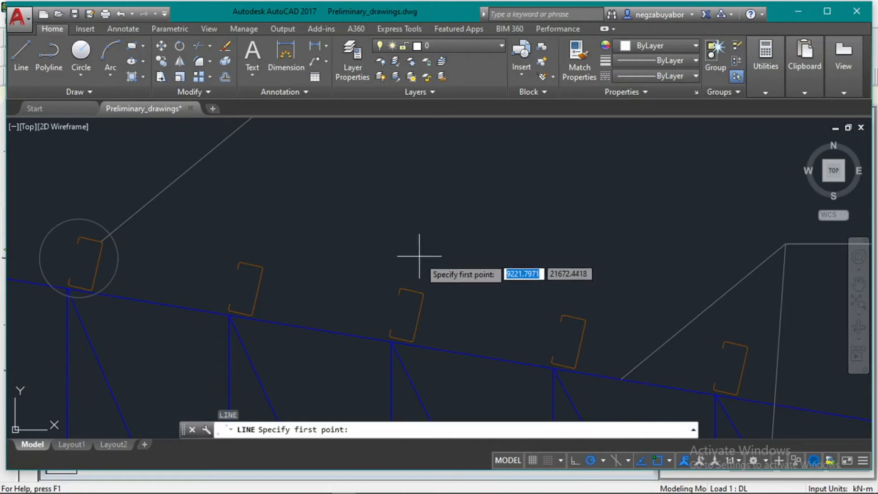
{"action": "left_click", "coordinate": [405, 317]}
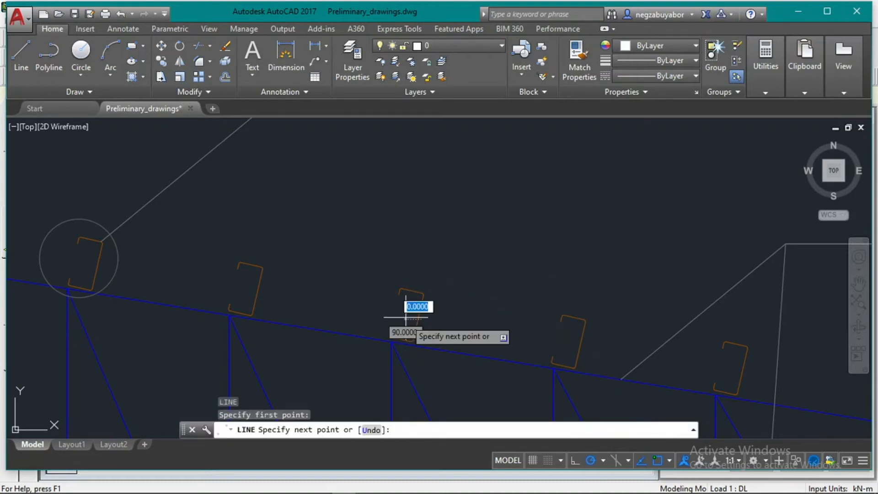
{"action": "left_click", "coordinate": [443, 150]}
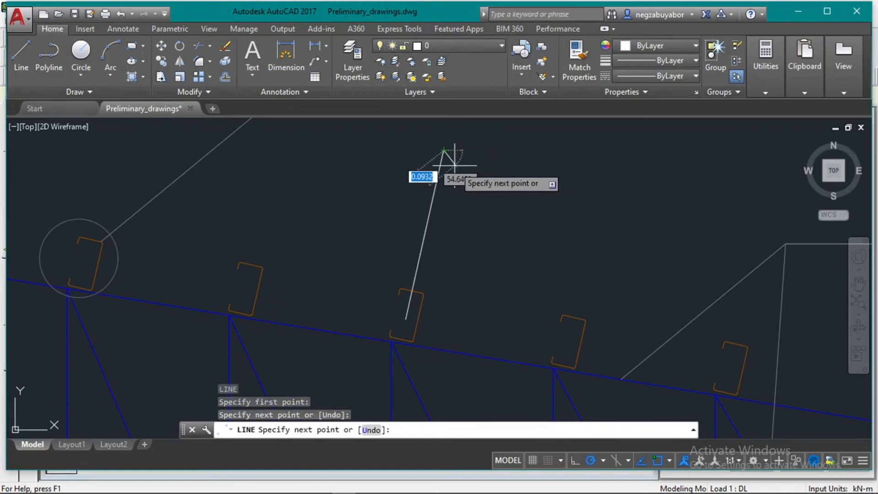
{"action": "key", "text": "Escape"}
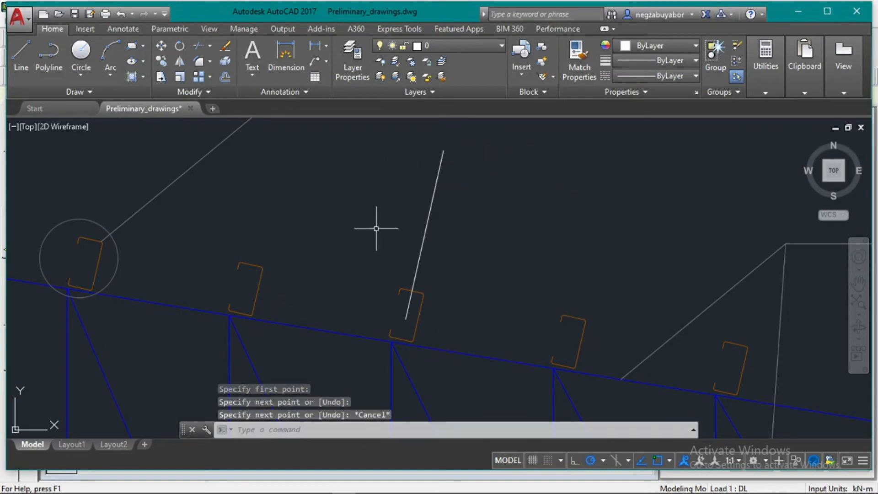
Step: Draw a vertical line upward from the start of the inclined line in the fourth purlin and compare both directions
{"action": "key", "text": "space"}
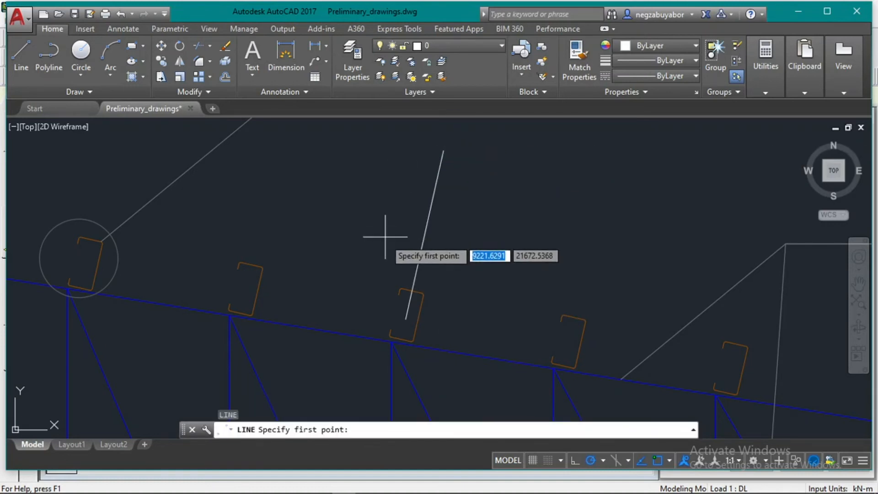
{"action": "left_click", "coordinate": [405, 312]}
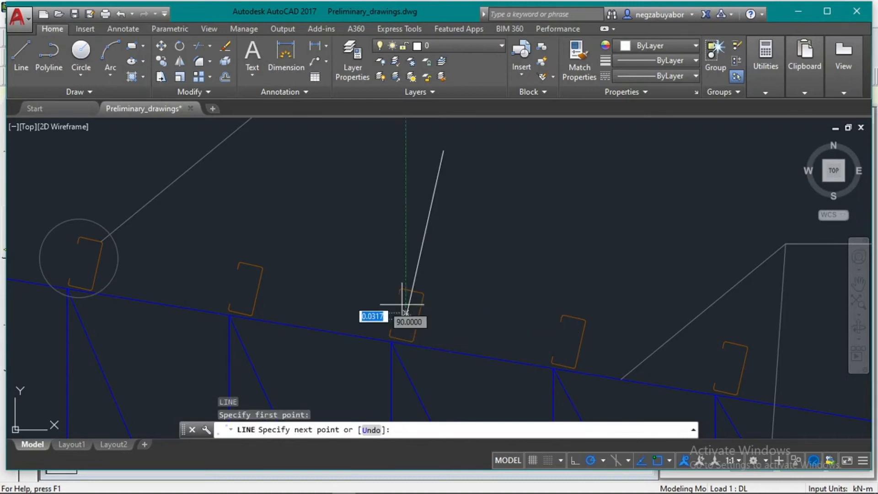
{"action": "left_click", "coordinate": [405, 173]}
{"action": "key", "text": "Escape"}
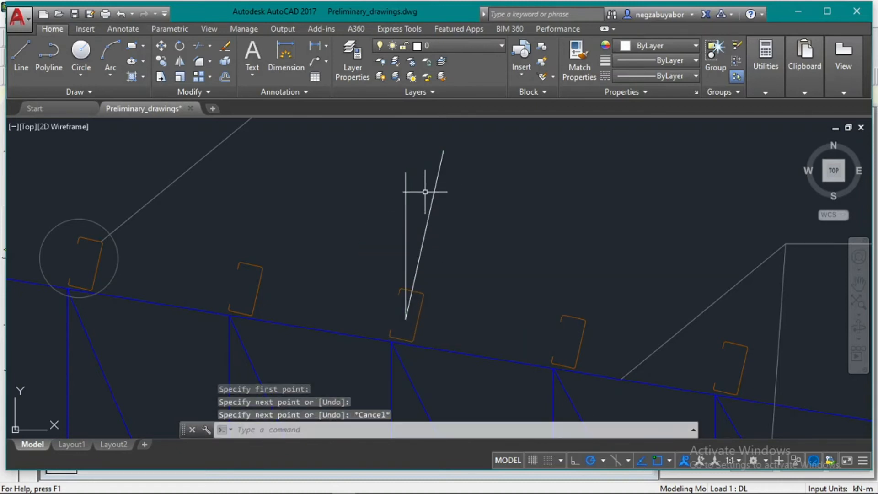
{"action": "scroll", "coordinate": [425, 191], "scroll_direction": "down", "scroll_amount": 2}
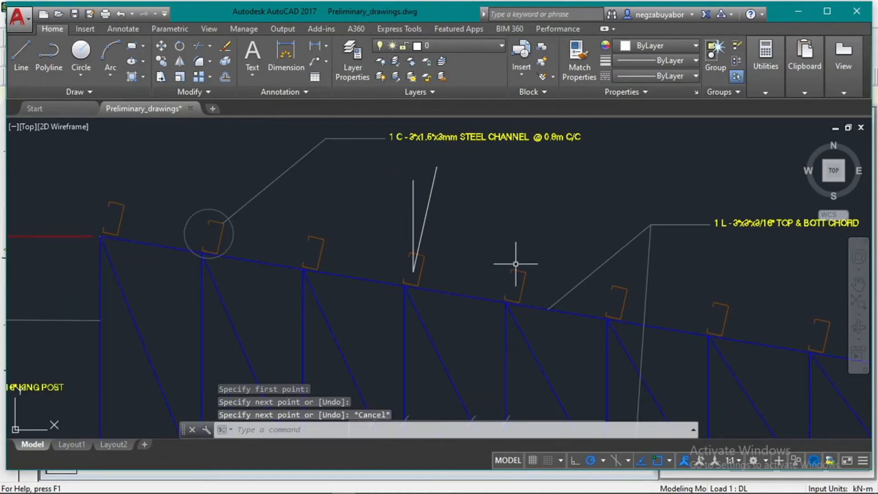
{"action": "mouse_move", "coordinate": [342, 491]}
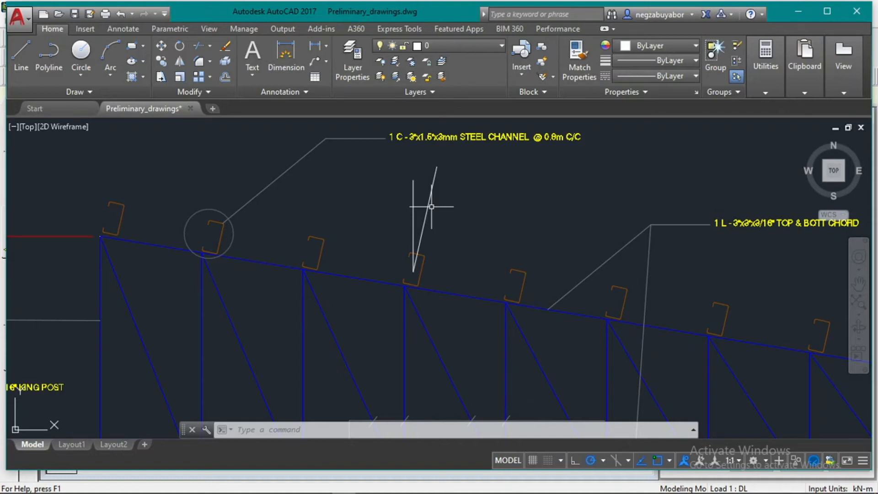
{"action": "scroll", "coordinate": [425, 269], "scroll_direction": "up", "scroll_amount": 4}
{"action": "scroll", "coordinate": [426, 272], "scroll_direction": "down", "scroll_amount": 4}
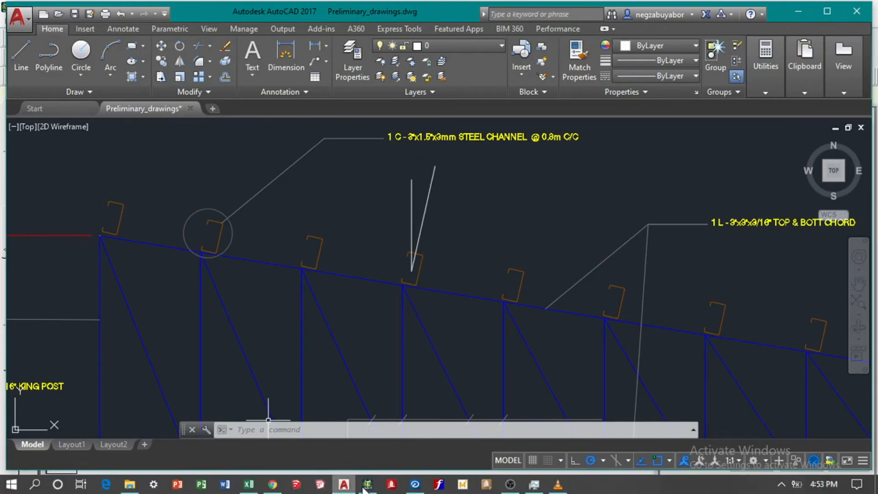
Step: Switch back to STAAD.Pro and list the individual loads of the DL, LL, WL1 and WL2 cases under Load & Definition
{"action": "left_click", "coordinate": [365, 487]}
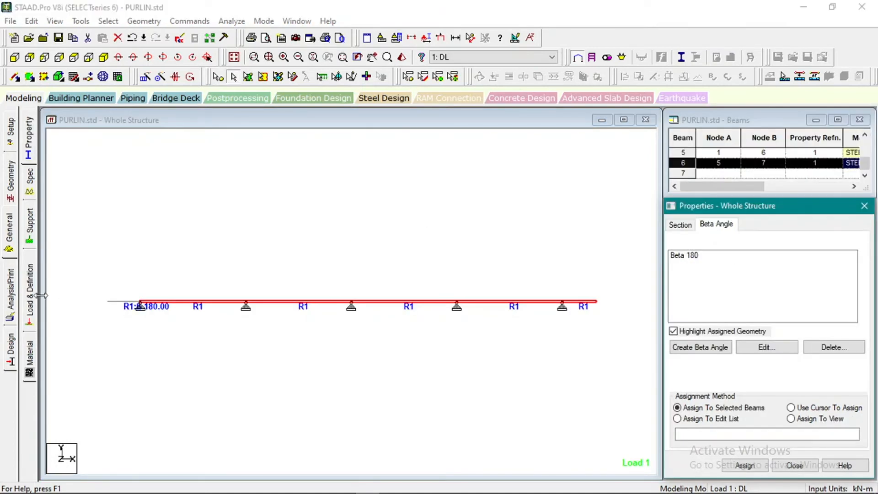
{"action": "left_click", "coordinate": [32, 294]}
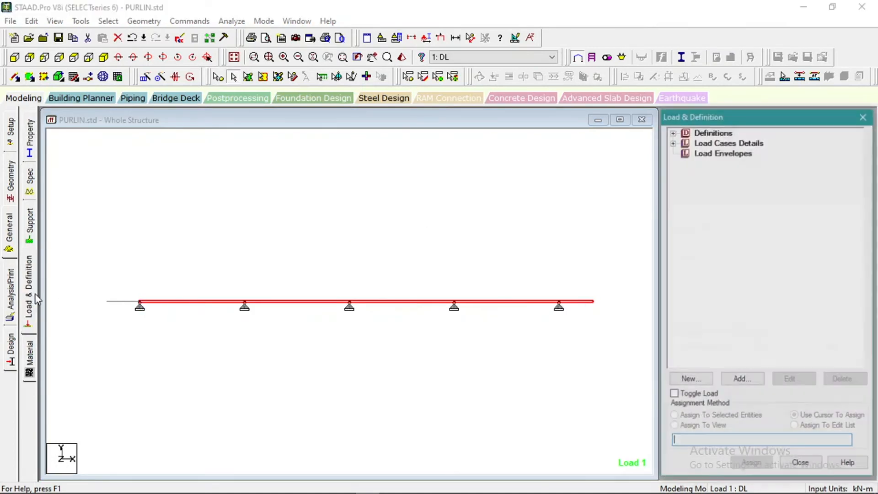
{"action": "left_click", "coordinate": [671, 142]}
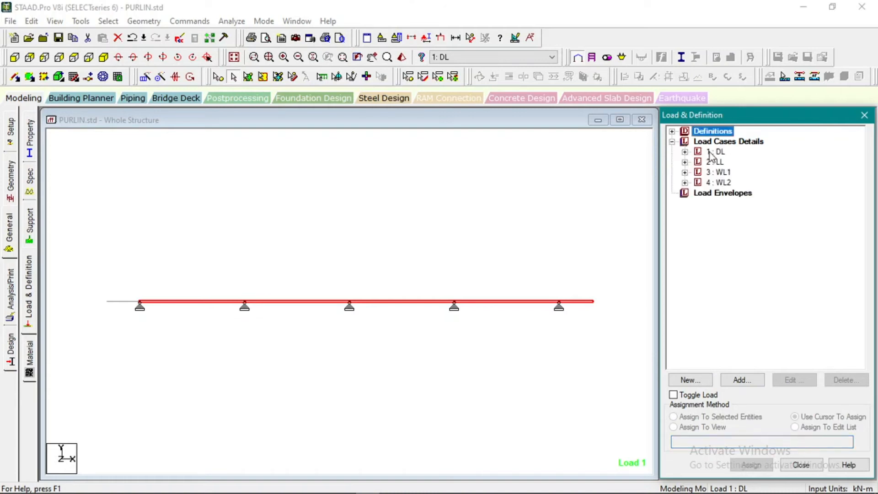
{"action": "left_click", "coordinate": [684, 151]}
{"action": "left_click", "coordinate": [685, 182]}
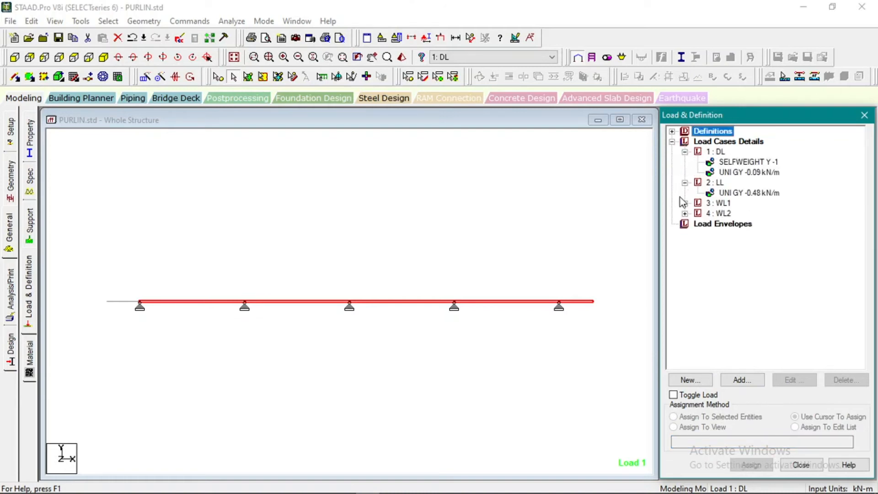
{"action": "left_click", "coordinate": [684, 203]}
{"action": "left_click", "coordinate": [684, 224]}
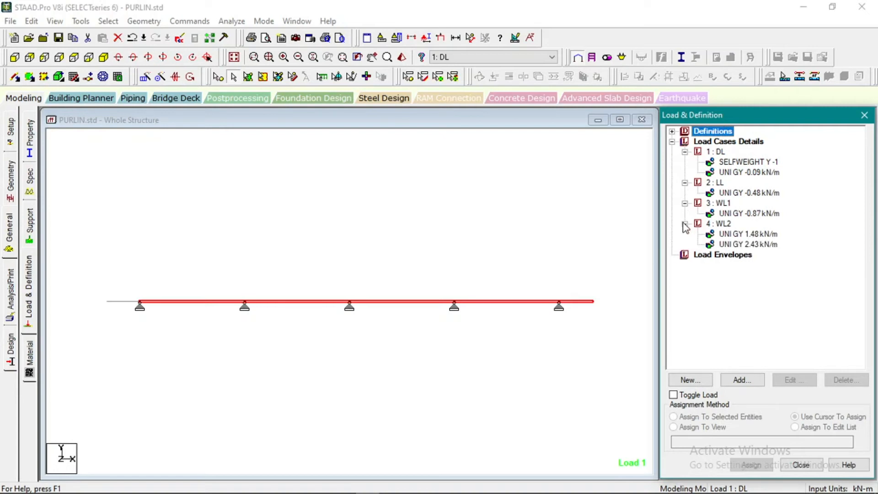
Step: Clear the member selection on the purlin and reload the Load & Definition page
{"action": "left_click", "coordinate": [494, 191]}
{"action": "scroll", "coordinate": [250, 294], "scroll_direction": "down", "scroll_amount": 3}
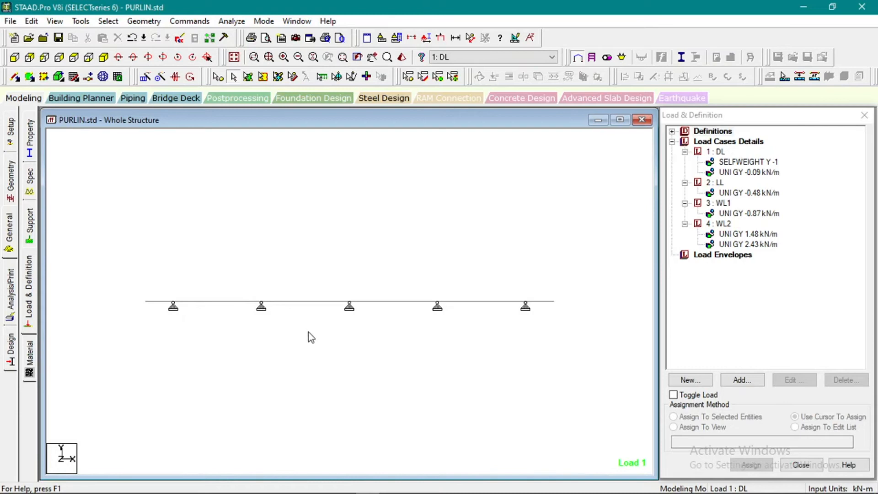
{"action": "scroll", "coordinate": [120, 191], "scroll_direction": "down", "scroll_amount": 2}
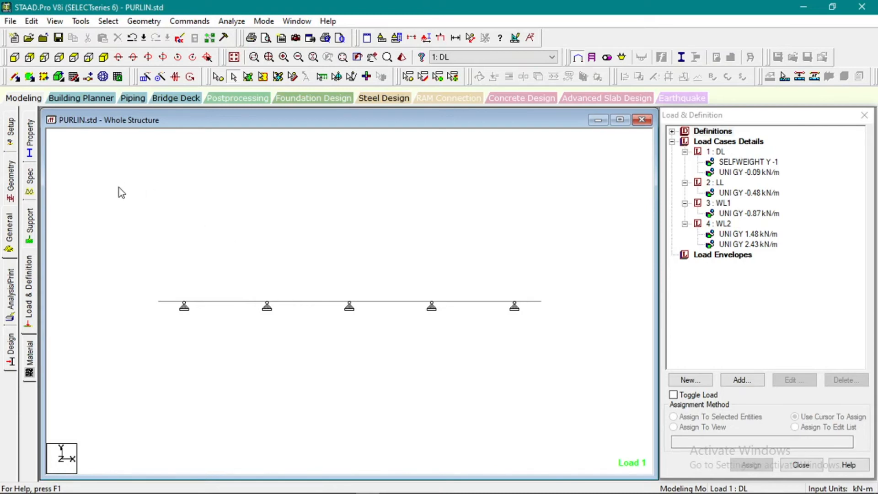
{"action": "scroll", "coordinate": [320, 356], "scroll_direction": "up", "scroll_amount": 2}
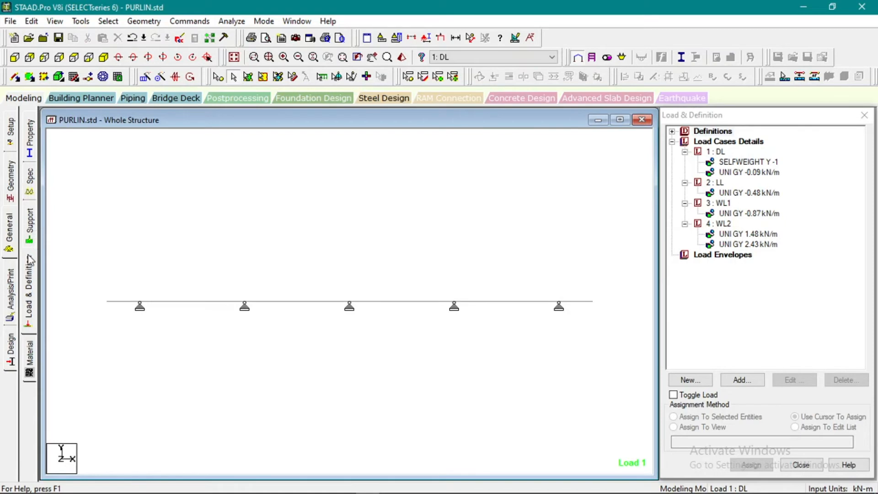
{"action": "left_click", "coordinate": [33, 295]}
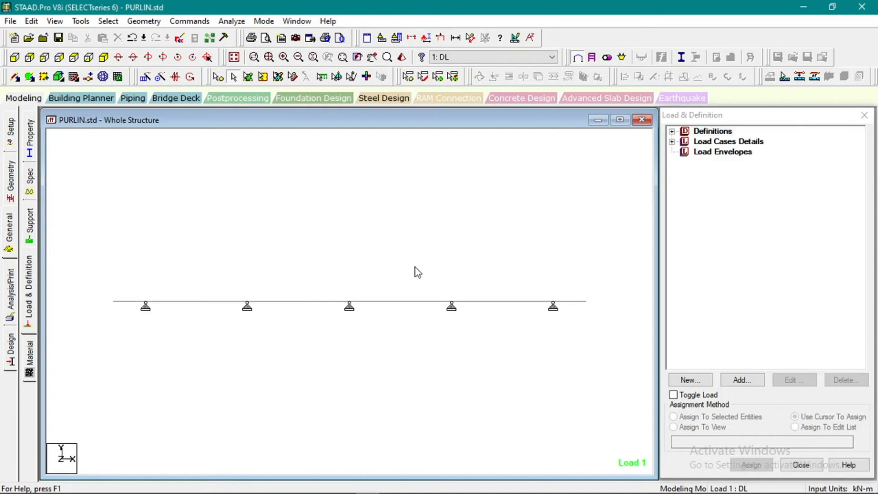
Step: Expand and select Load Cases Details under Load & Definition
{"action": "left_click", "coordinate": [672, 141]}
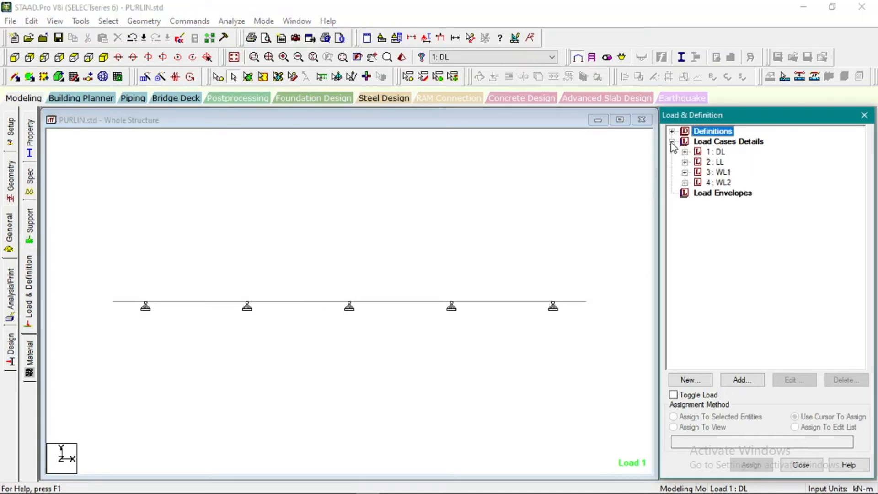
{"action": "left_click", "coordinate": [707, 146]}
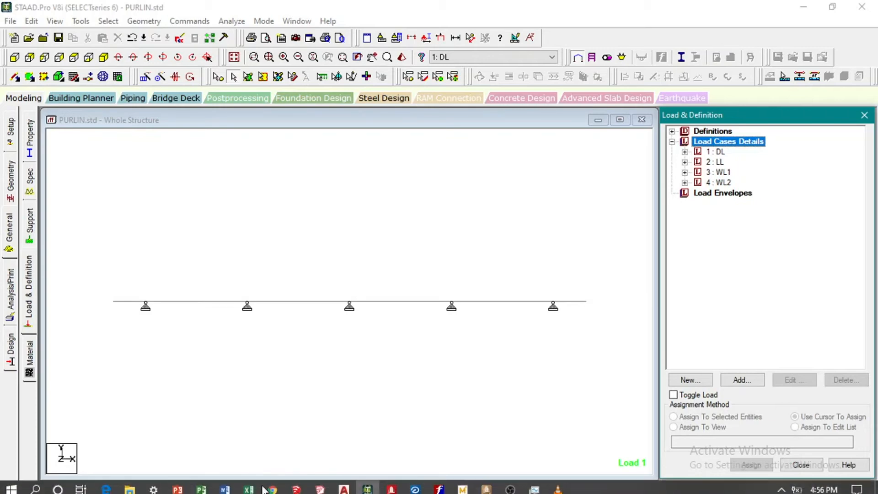
Step: Switch to the load generator workbook in Excel and review the roof material options in the purlin design input
{"action": "left_click", "coordinate": [248, 485]}
{"action": "left_click", "coordinate": [432, 394]}
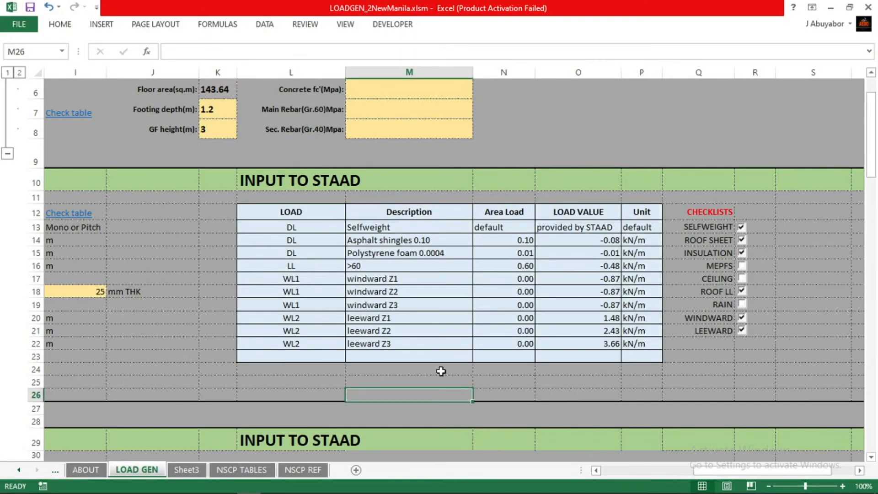
{"action": "scroll", "coordinate": [441, 370], "scroll_direction": "down", "scroll_amount": 1}
{"action": "scroll", "coordinate": [456, 353], "scroll_direction": "down", "scroll_amount": 1, "text": "ctrl"}
{"action": "middle_click_drag", "start_coordinate": [280, 310], "coordinate": [160, 296]}
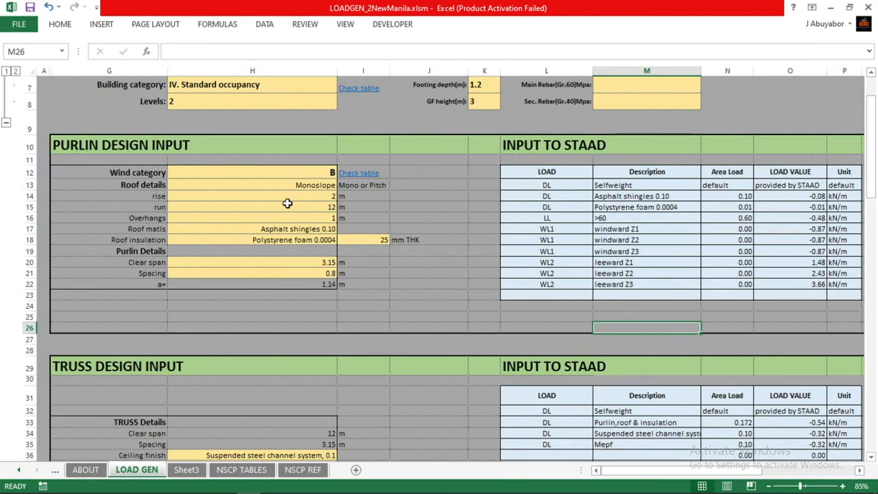
{"action": "left_click", "coordinate": [286, 227]}
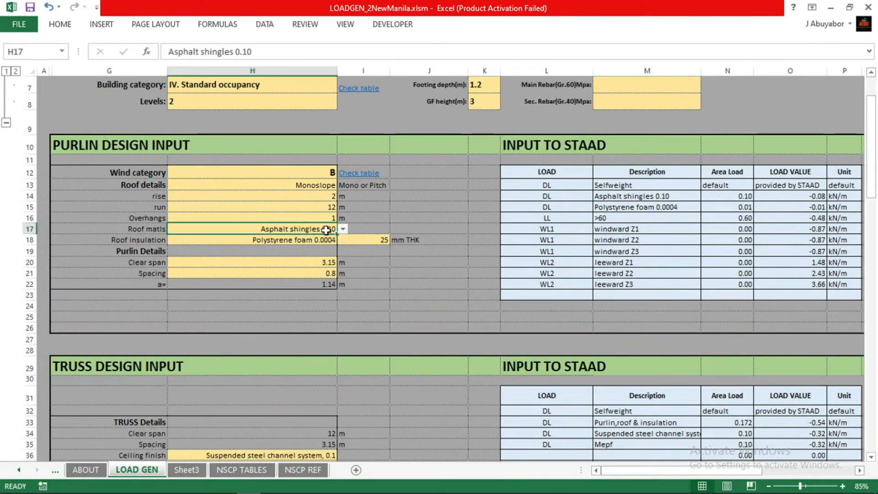
{"action": "left_click", "coordinate": [343, 229]}
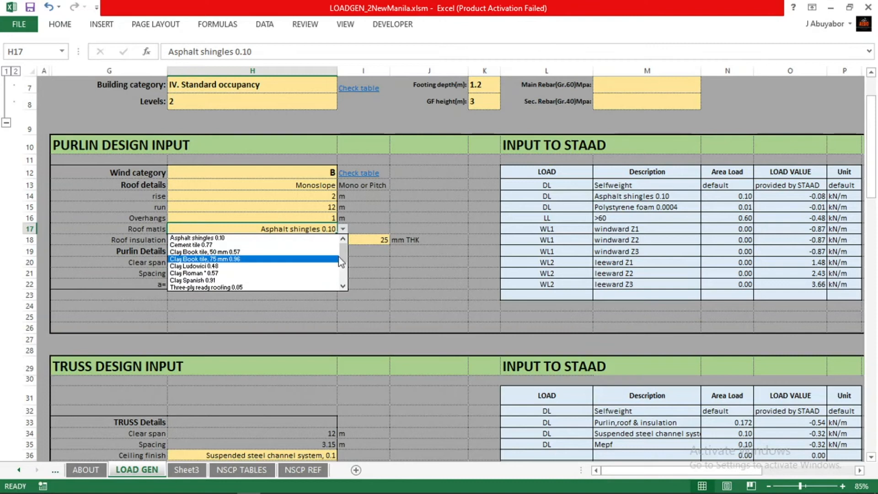
{"action": "mouse_move", "coordinate": [341, 260]}
{"action": "left_mouse_down"}
{"action": "mouse_move", "coordinate": [345, 279]}
{"action": "mouse_move", "coordinate": [345, 251]}
{"action": "left_mouse_up"}
{"action": "left_click", "coordinate": [343, 229]}
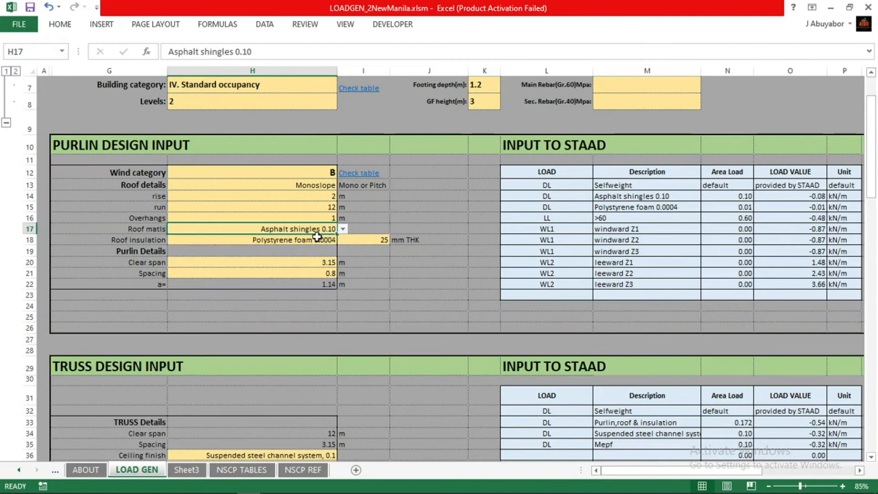
Step: Try Fibrous glass 0.0021 as the purlin roof insulation and revert the change
{"action": "left_click", "coordinate": [332, 242]}
{"action": "left_click", "coordinate": [343, 239]}
{"action": "left_click_drag", "start_coordinate": [343, 270], "coordinate": [350, 243]}
{"action": "left_click", "coordinate": [301, 257]}
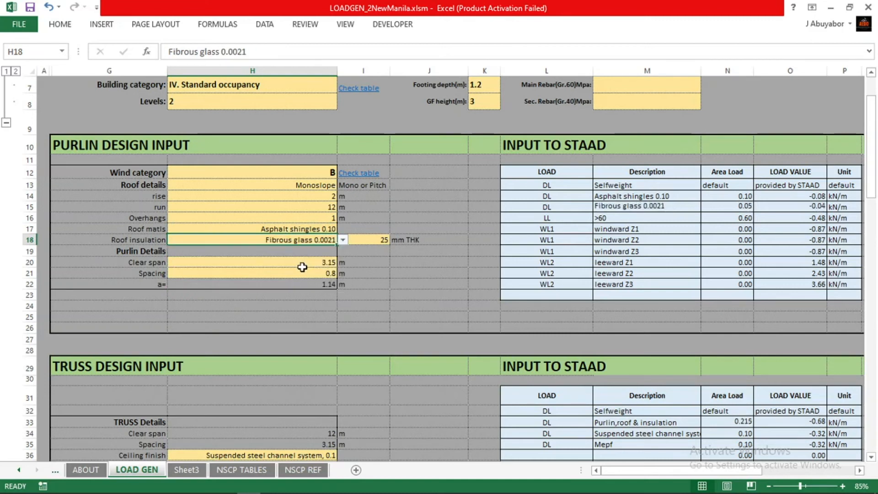
{"action": "left_click", "coordinate": [342, 241]}
{"action": "left_click", "coordinate": [342, 262]}
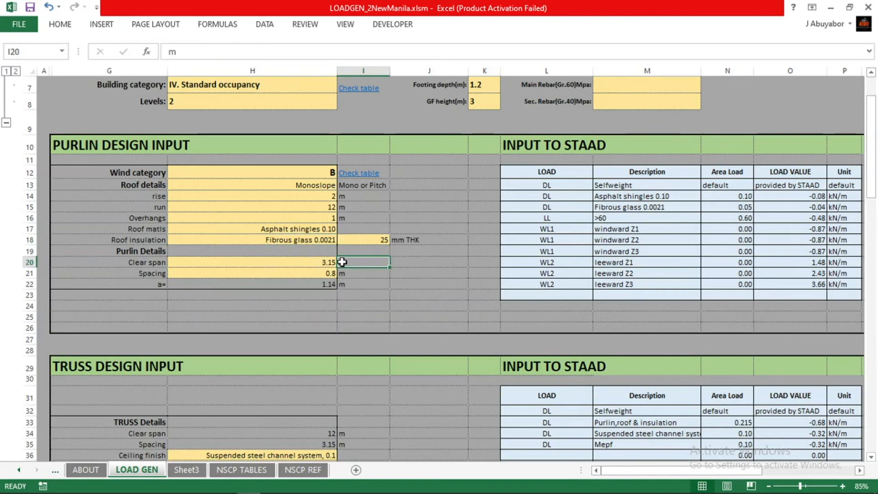
{"action": "left_click", "coordinate": [365, 296]}
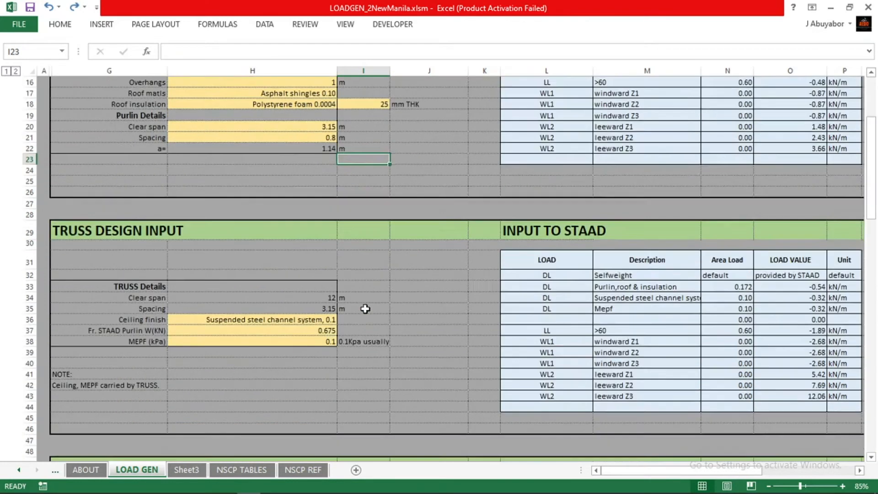
Step: Look through the truss, diaphragm and seismic input sections down to the load combination table
{"action": "scroll", "coordinate": [366, 306], "scroll_direction": "down", "scroll_amount": 6}
{"action": "scroll", "coordinate": [365, 309], "scroll_direction": "down", "scroll_amount": 8}
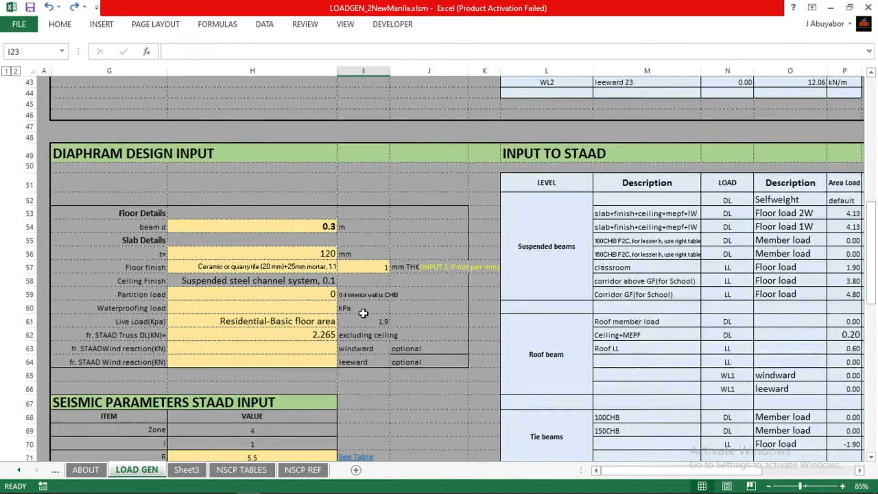
{"action": "scroll", "coordinate": [364, 314], "scroll_direction": "down", "scroll_amount": 1, "text": "ctrl"}
{"action": "scroll", "coordinate": [364, 313], "scroll_direction": "down", "scroll_amount": 10}
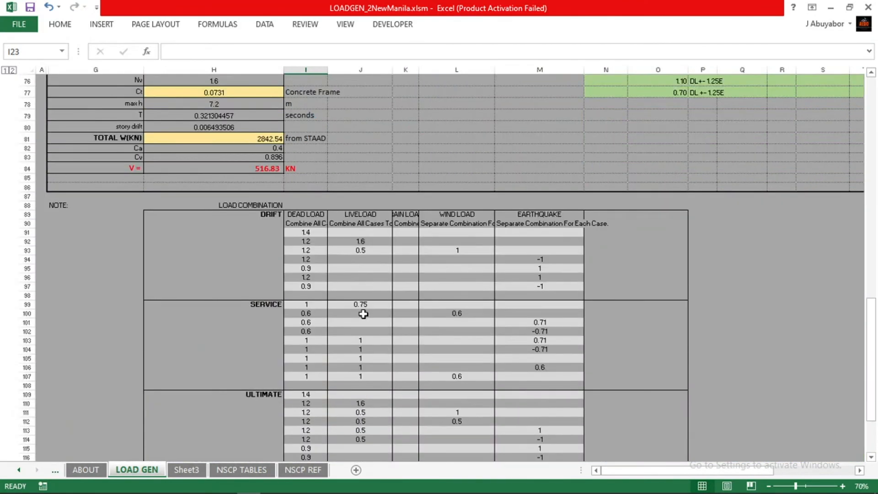
{"action": "scroll", "coordinate": [363, 314], "scroll_direction": "down", "scroll_amount": 4}
{"action": "scroll", "coordinate": [363, 314], "scroll_direction": "up", "scroll_amount": 4}
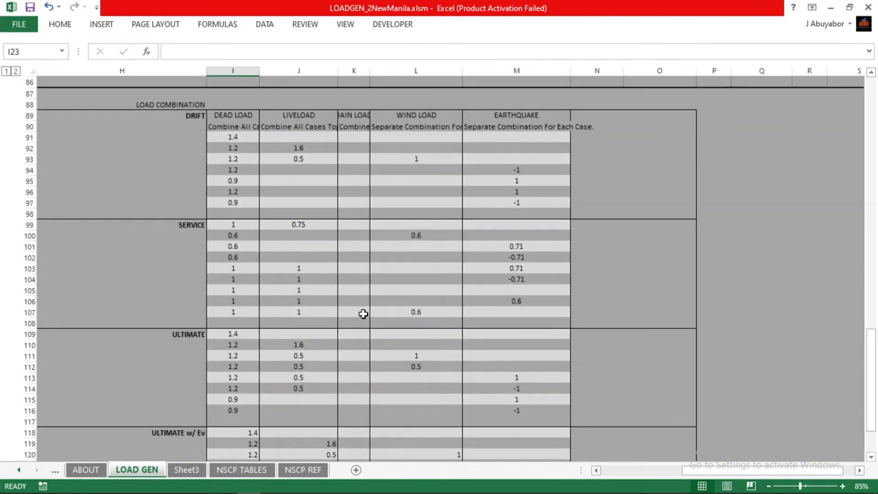
{"action": "scroll", "coordinate": [363, 313], "scroll_direction": "up", "scroll_amount": 1, "text": "ctrl"}
{"action": "middle_click", "coordinate": [323, 310]}
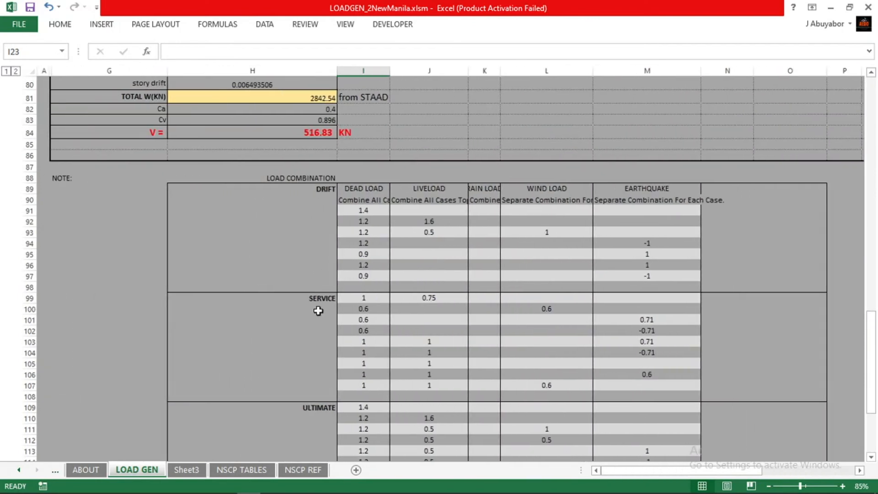
{"action": "middle_click", "coordinate": [283, 313]}
Step: Examine the dead, live, wind and earthquake factors of the DRIFT load combinations
{"action": "left_click_drag", "start_coordinate": [346, 211], "coordinate": [660, 287]}
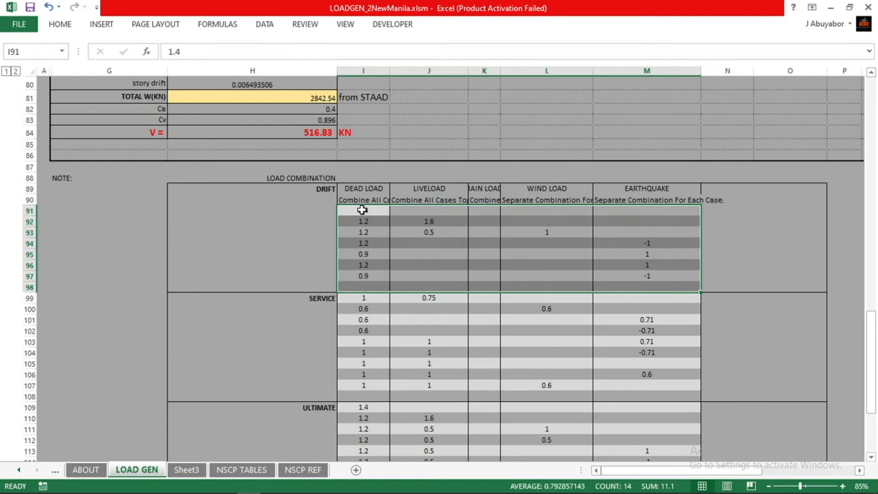
{"action": "left_click", "coordinate": [359, 210]}
{"action": "left_click", "coordinate": [353, 221]}
{"action": "left_click", "coordinate": [355, 232]}
{"action": "left_click", "coordinate": [359, 257]}
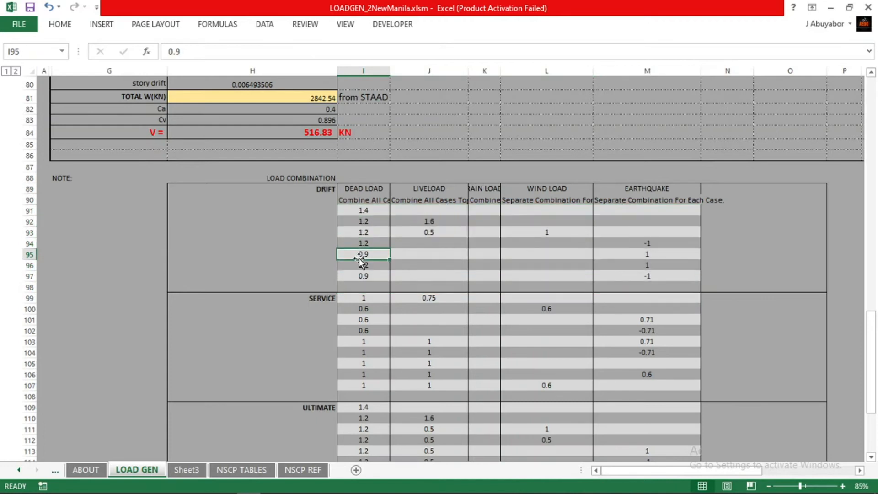
Step: Examine the dead, live and wind load factors of the SERVICE load combinations
{"action": "scroll", "coordinate": [360, 257], "scroll_direction": "down", "scroll_amount": 2}
{"action": "left_click", "coordinate": [364, 224]}
{"action": "left_click", "coordinate": [418, 224]}
{"action": "left_click", "coordinate": [374, 238]}
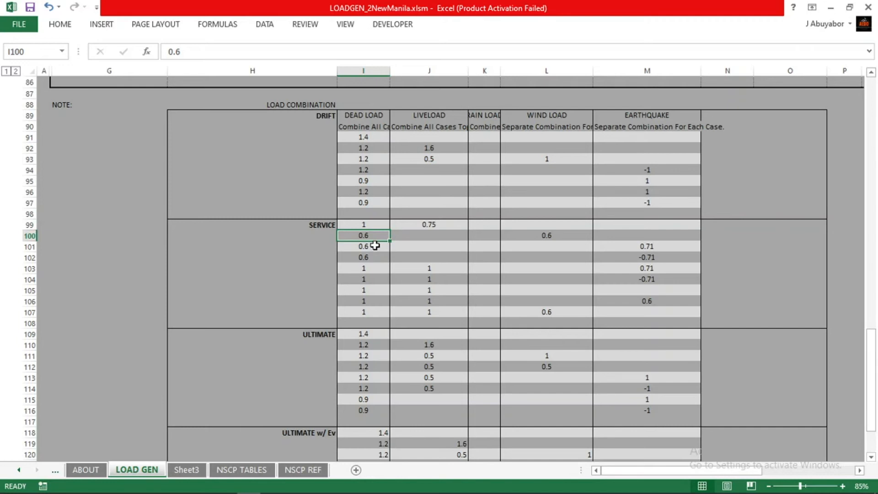
{"action": "left_click", "coordinate": [375, 246]}
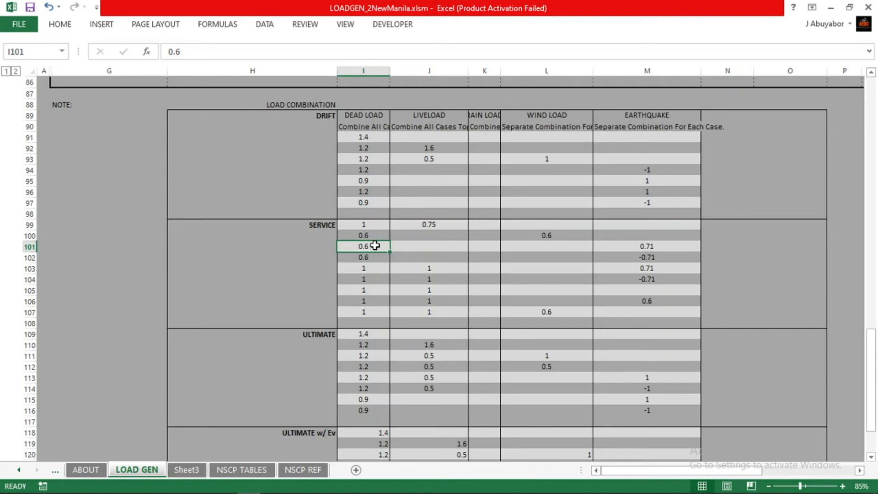
{"action": "left_click", "coordinate": [366, 235]}
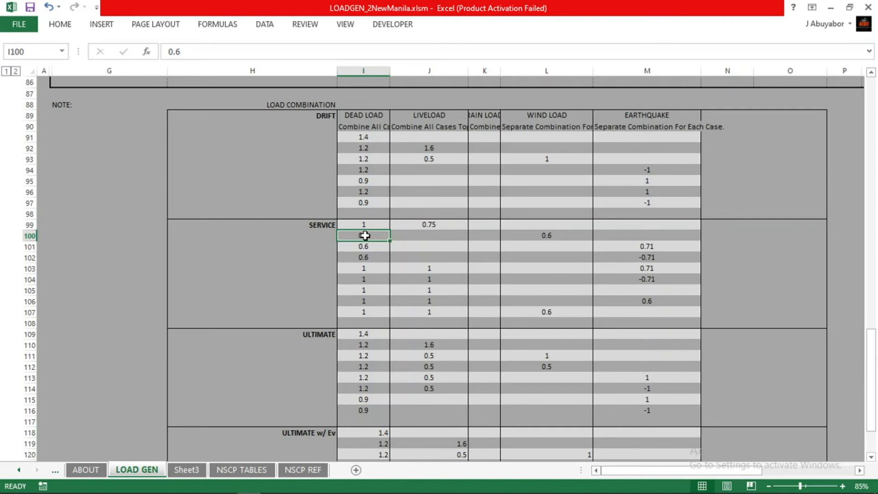
{"action": "left_click", "coordinate": [363, 250]}
Step: Examine the factors of the ULTIMATE and ULTIMATE w/ Ev load combinations, including the earthquake factors
{"action": "scroll", "coordinate": [368, 257], "scroll_direction": "down", "scroll_amount": 3}
{"action": "left_click", "coordinate": [365, 234]}
{"action": "left_click", "coordinate": [366, 245]}
{"action": "scroll", "coordinate": [365, 250], "scroll_direction": "down", "scroll_amount": 3}
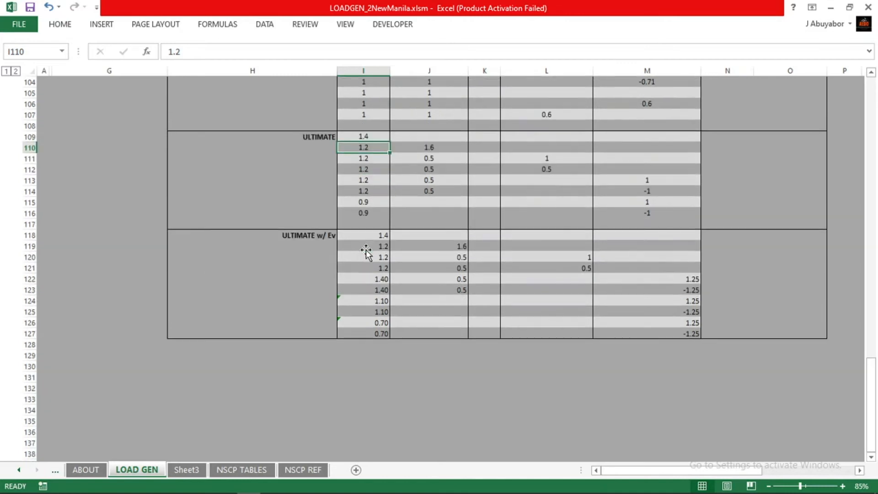
{"action": "left_click", "coordinate": [323, 268]}
{"action": "left_click", "coordinate": [318, 278]}
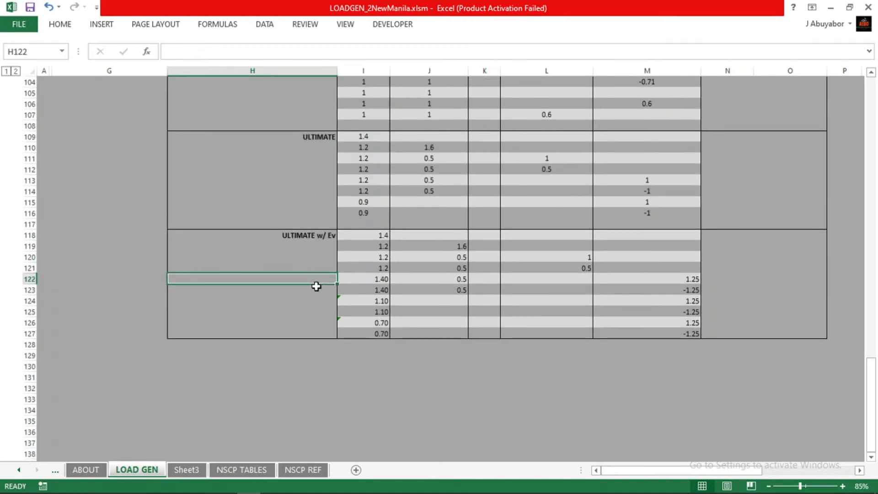
{"action": "left_click", "coordinate": [304, 235]}
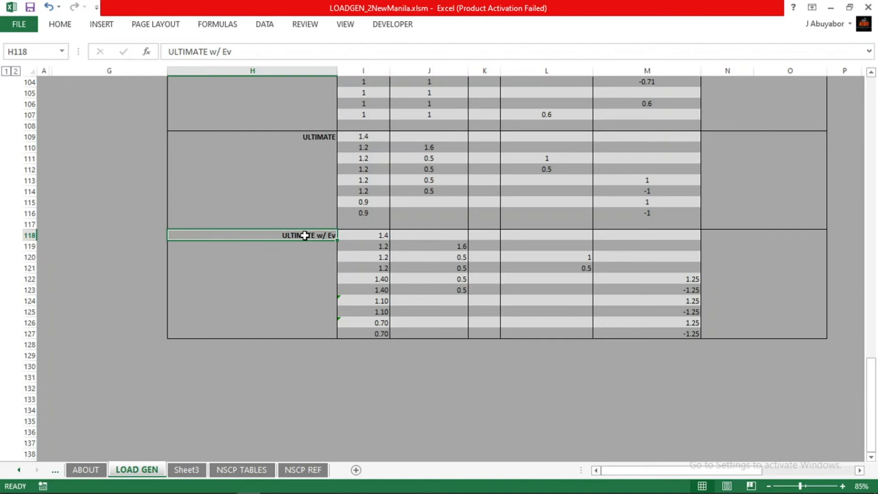
{"action": "left_click", "coordinate": [521, 288]}
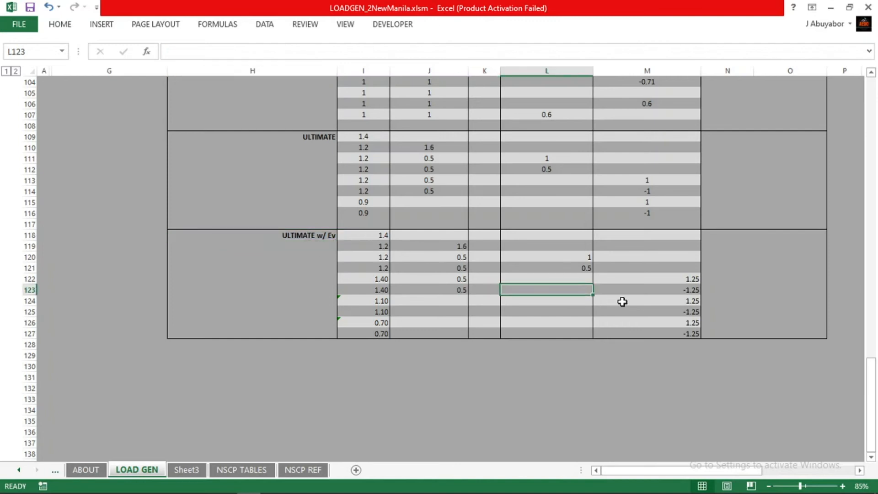
{"action": "left_click", "coordinate": [670, 276]}
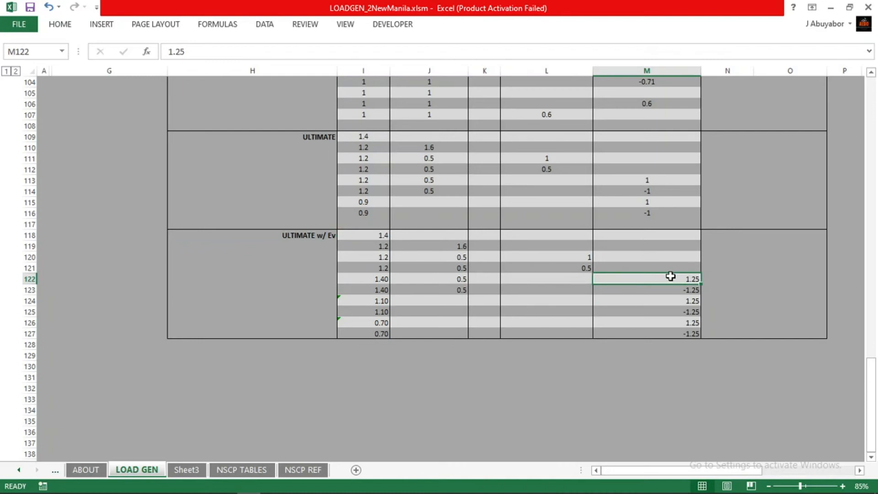
Step: Return to the start of the load combination table and switch back to STAAD.Pro
{"action": "scroll", "coordinate": [670, 276], "scroll_direction": "up", "scroll_amount": 9}
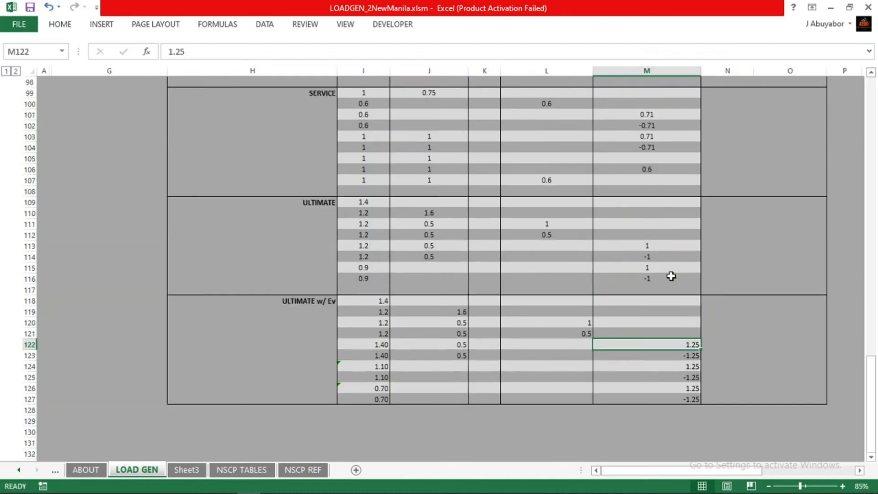
{"action": "scroll", "coordinate": [688, 192], "scroll_direction": "down", "scroll_amount": 1}
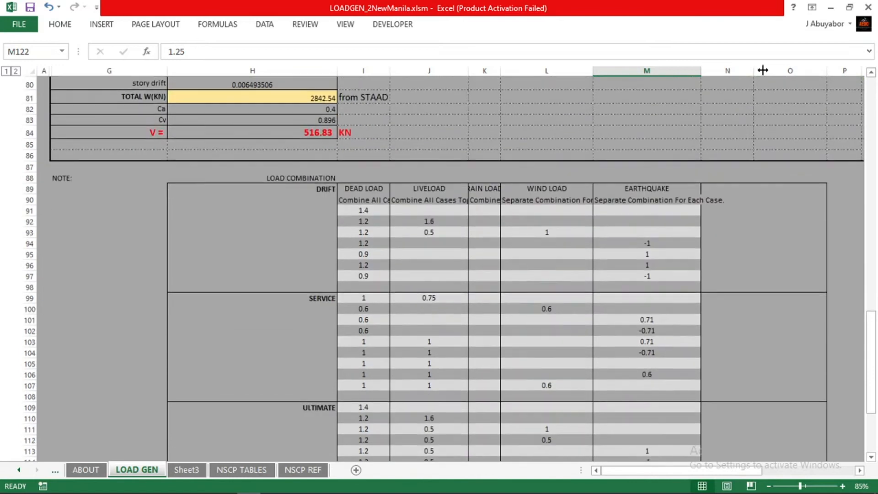
{"action": "left_click", "coordinate": [831, 8]}
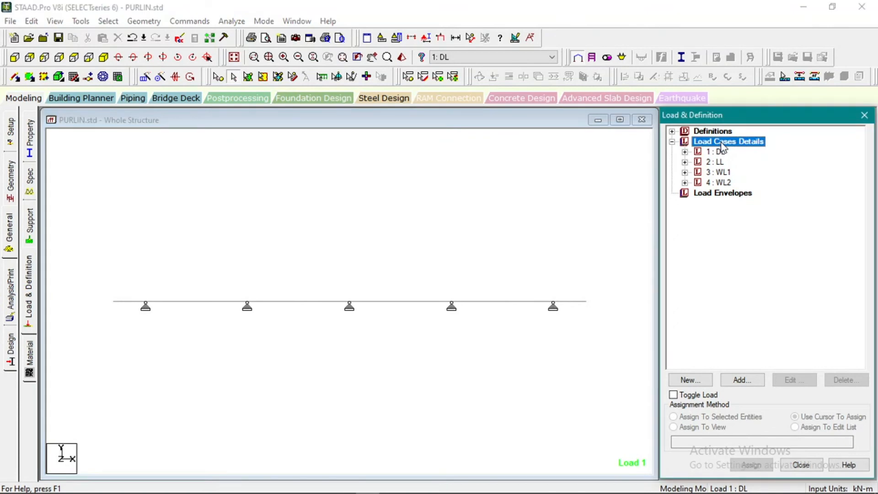
{"action": "left_click", "coordinate": [748, 379]}
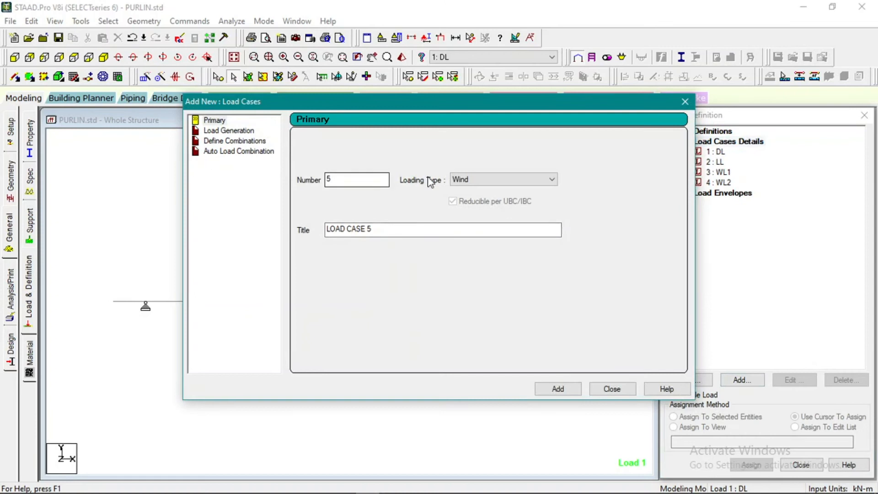
{"action": "left_click", "coordinate": [684, 101]}
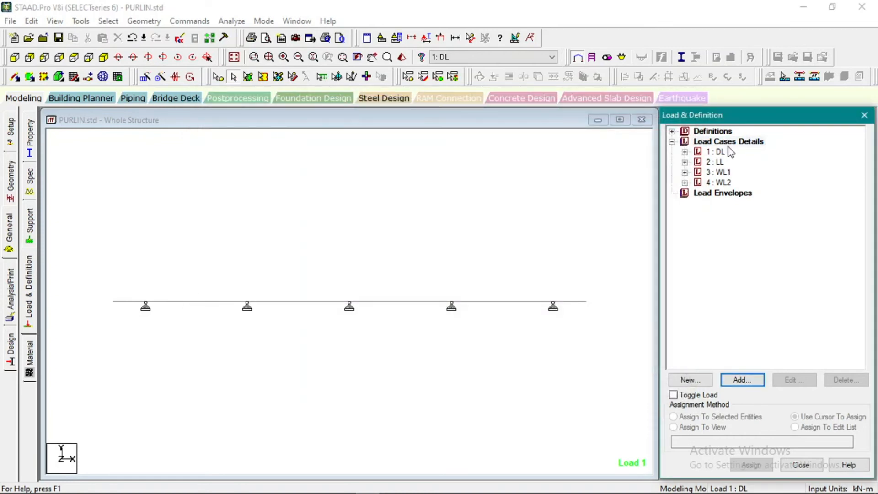
{"action": "left_click", "coordinate": [413, 213]}
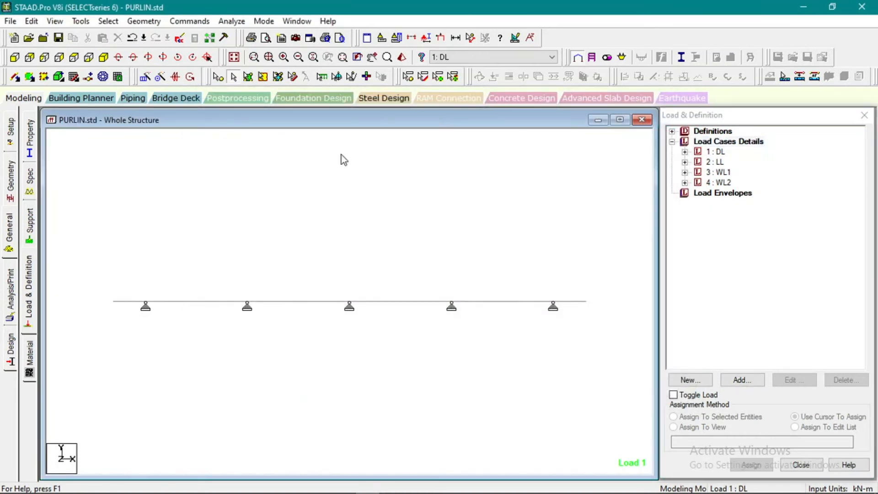
Step: Open the auto load combination rules for editing and check which design codes are available
{"action": "left_click", "coordinate": [189, 21]}
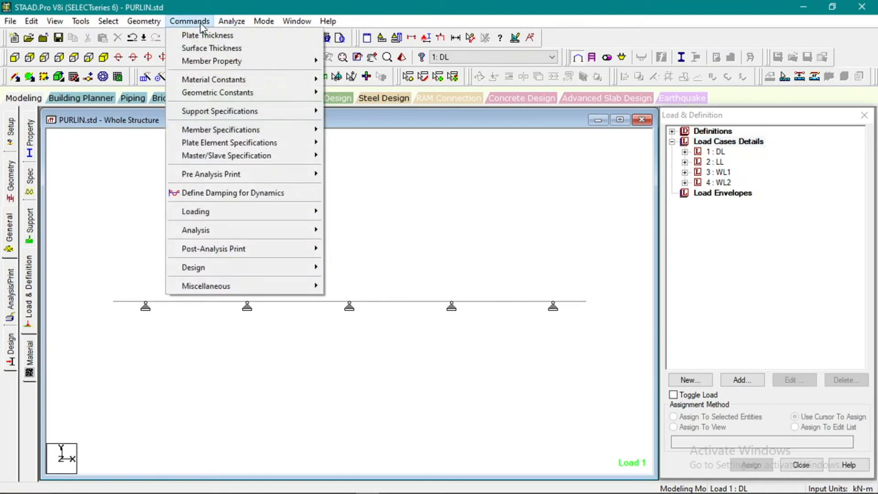
{"action": "mouse_move", "coordinate": [246, 213]}
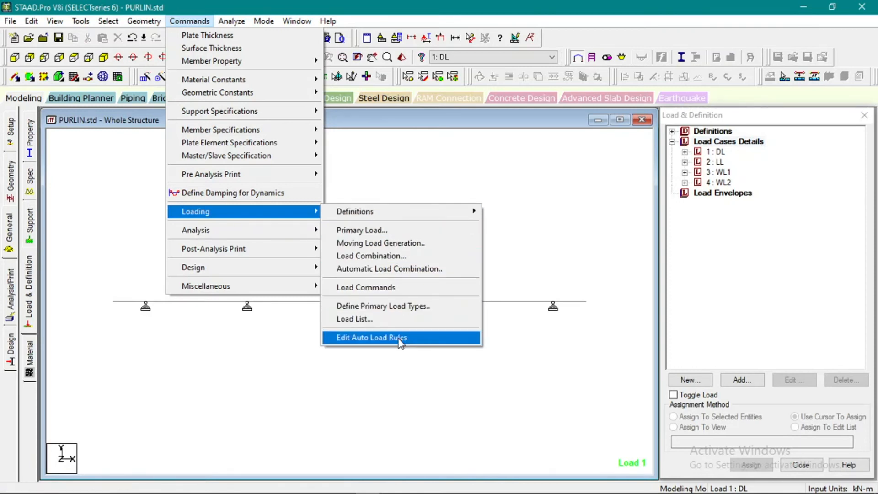
{"action": "left_click", "coordinate": [401, 339]}
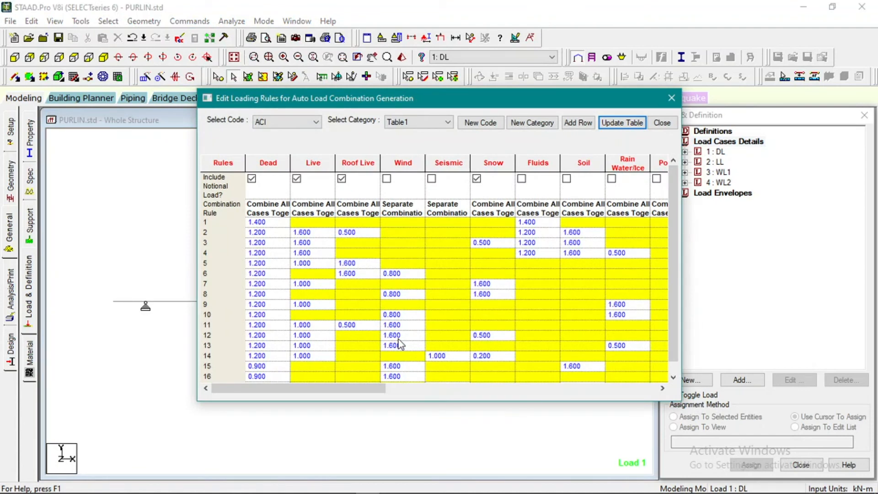
{"action": "left_click", "coordinate": [273, 123]}
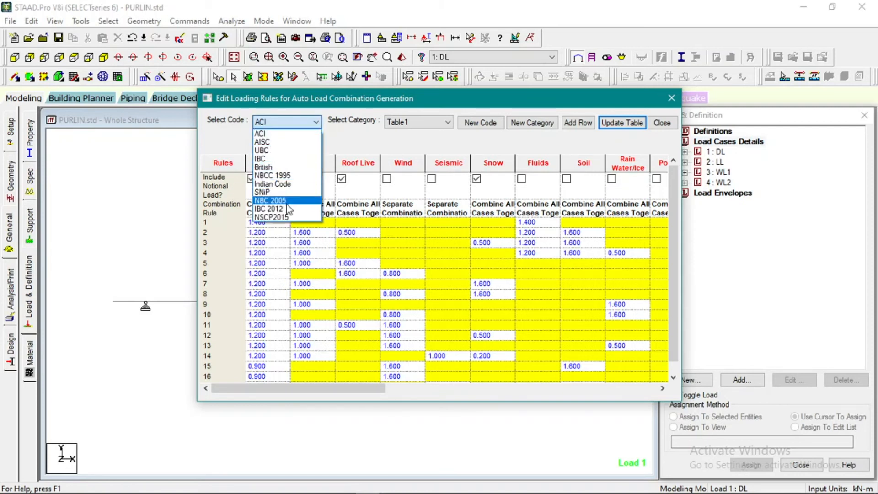
{"action": "left_click", "coordinate": [300, 124]}
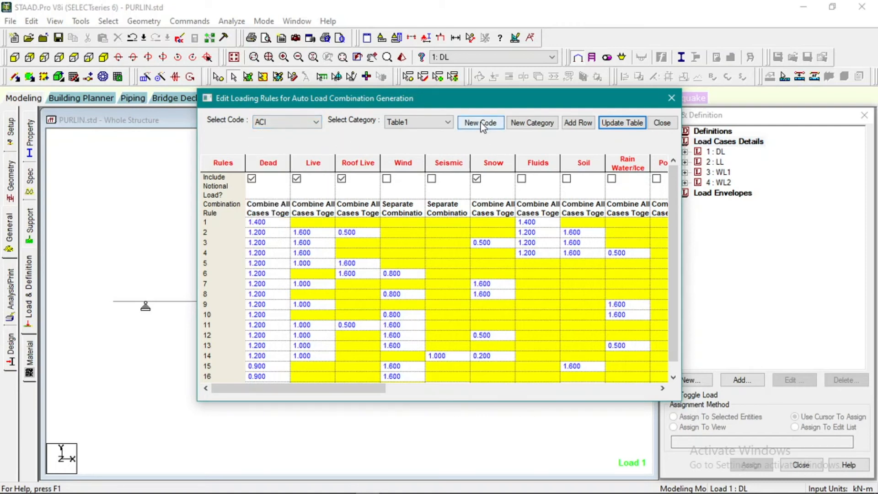
Step: Display the NSCP2015 load combination rules and check which categories the code offers, keeping DRIFT selected
{"action": "left_click", "coordinate": [309, 123]}
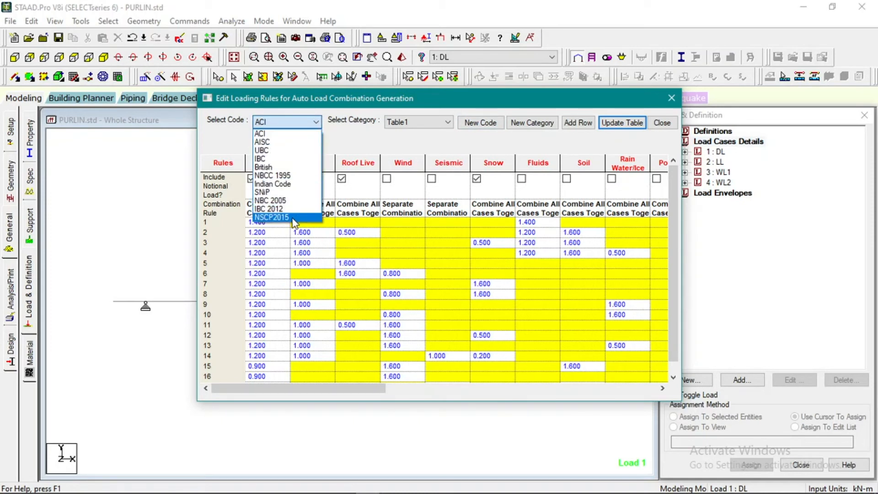
{"action": "left_click", "coordinate": [315, 133]}
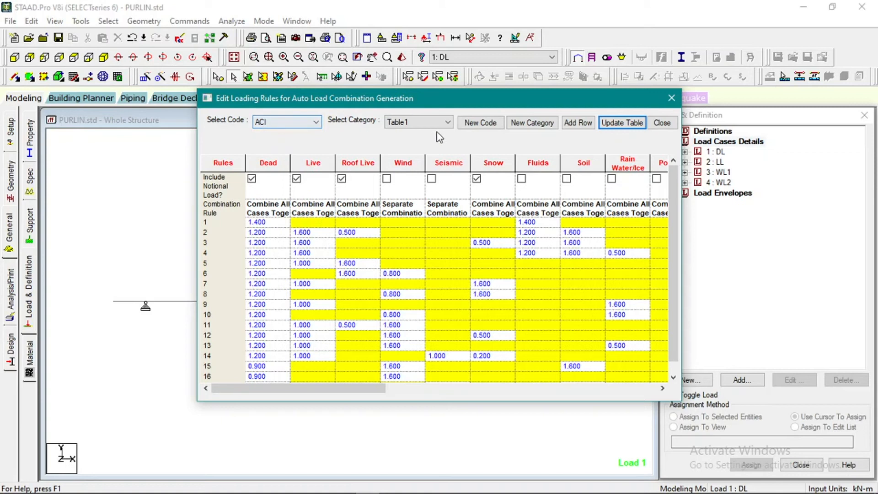
{"action": "left_click", "coordinate": [295, 122]}
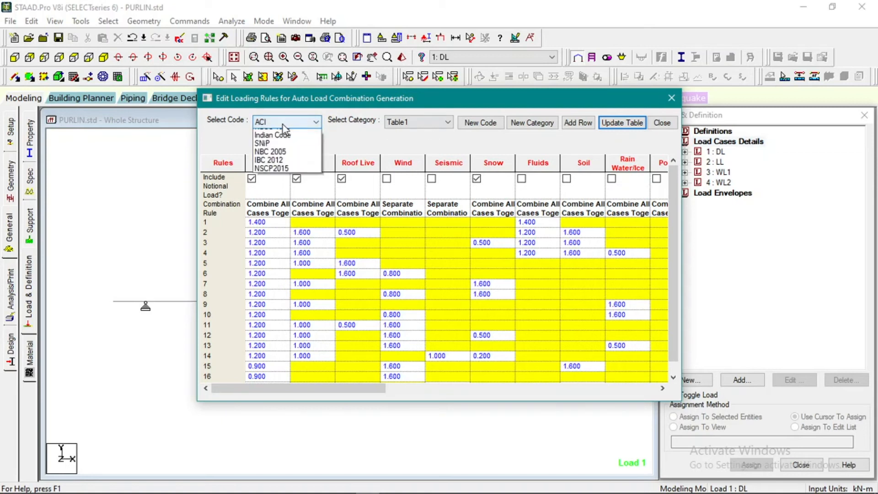
{"action": "left_click", "coordinate": [272, 217]}
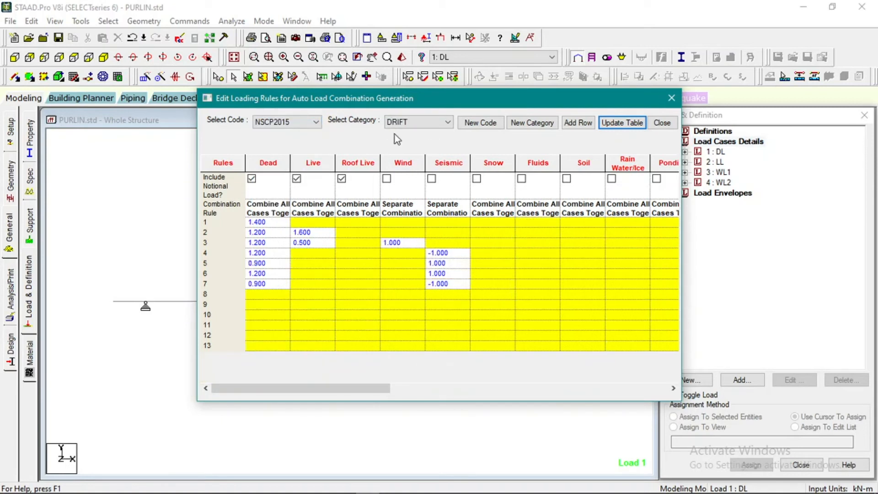
{"action": "left_click", "coordinate": [408, 122]}
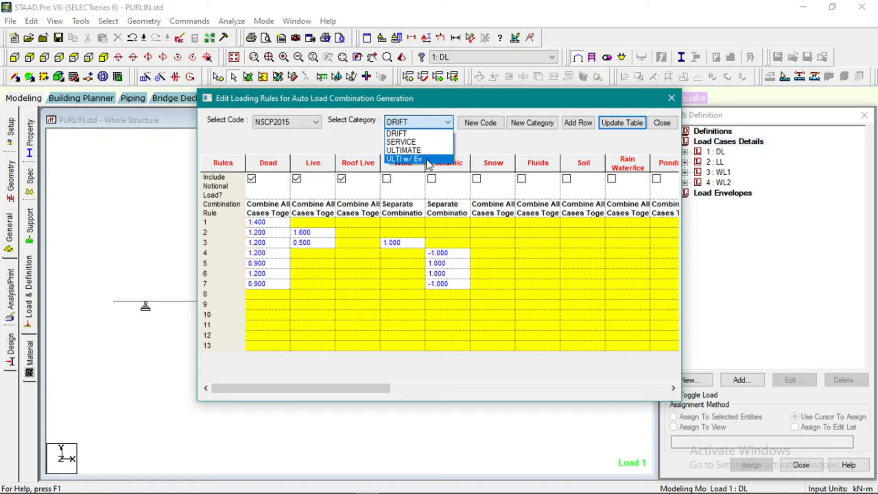
{"action": "left_click", "coordinate": [449, 121]}
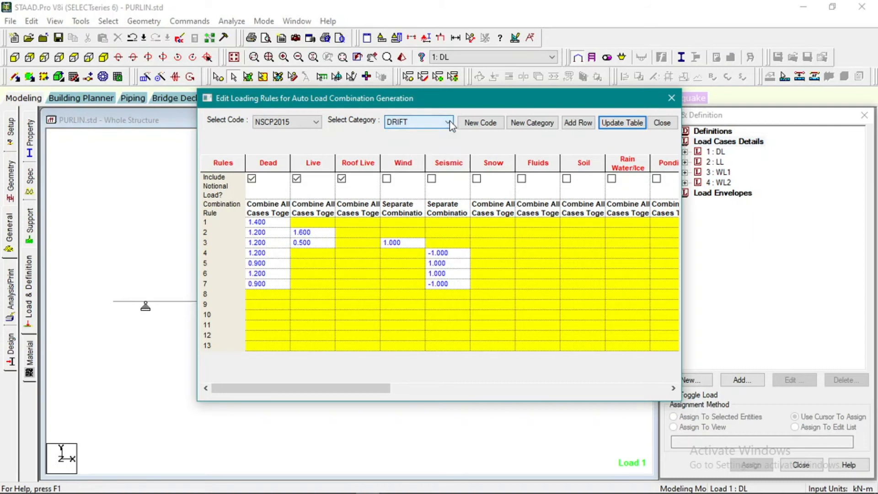
{"action": "left_click", "coordinate": [449, 121]}
{"action": "left_click", "coordinate": [446, 133]}
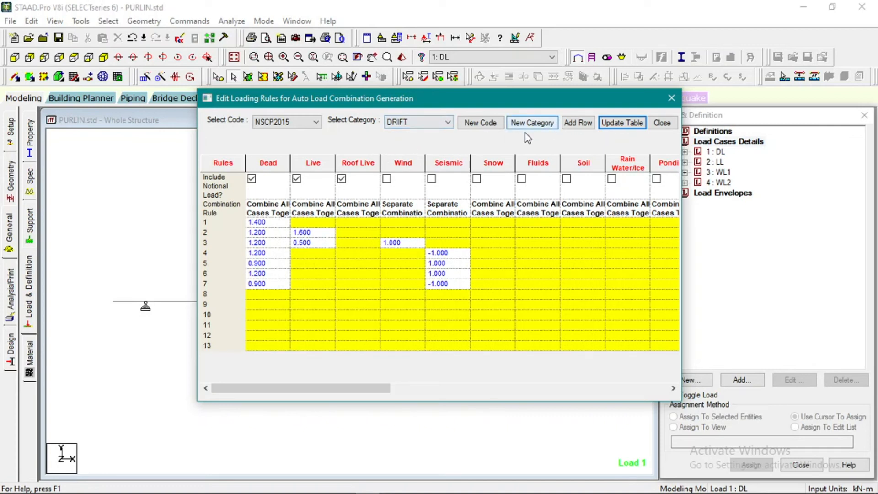
Step: Examine the dead, live, wind and seismic factors of the DRIFT category and close the loading rules editor
{"action": "left_click", "coordinate": [277, 234]}
{"action": "left_click", "coordinate": [279, 245]}
{"action": "left_click", "coordinate": [279, 254]}
{"action": "left_click", "coordinate": [279, 264]}
{"action": "left_click", "coordinate": [280, 275]}
{"action": "left_click", "coordinate": [281, 286]}
{"action": "left_click", "coordinate": [304, 233]}
{"action": "left_click", "coordinate": [392, 243]}
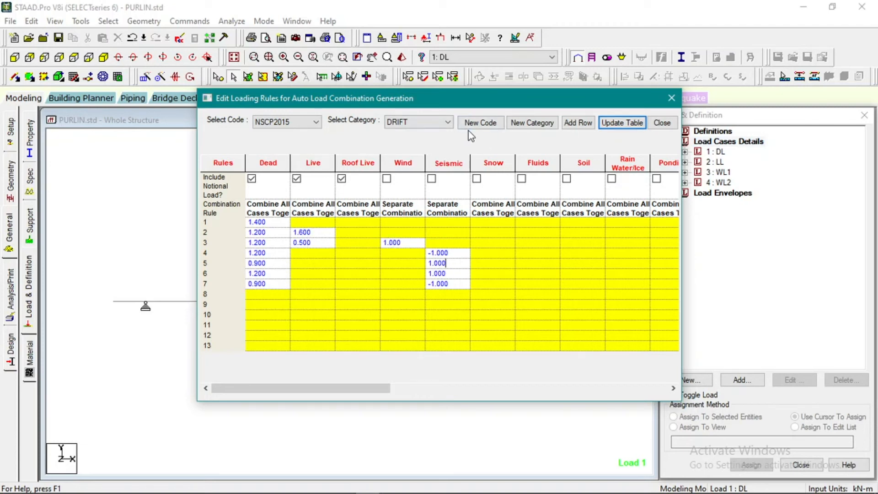
{"action": "left_click", "coordinate": [438, 123]}
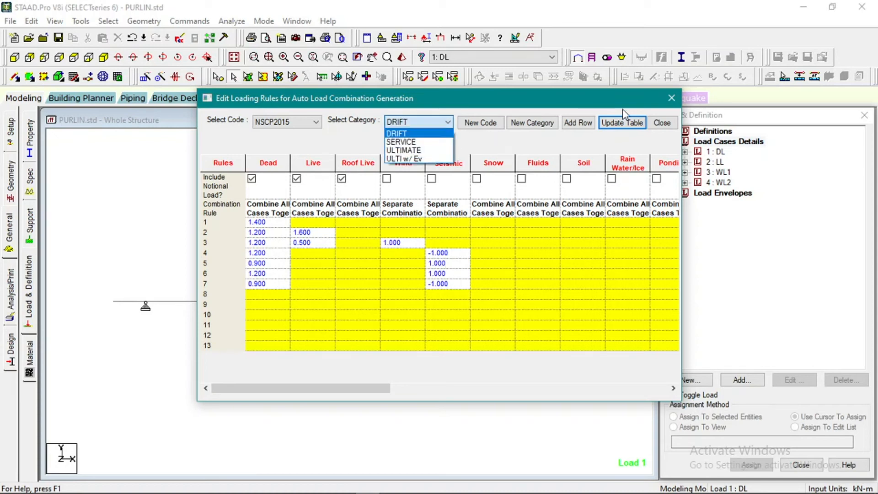
{"action": "left_click", "coordinate": [668, 105]}
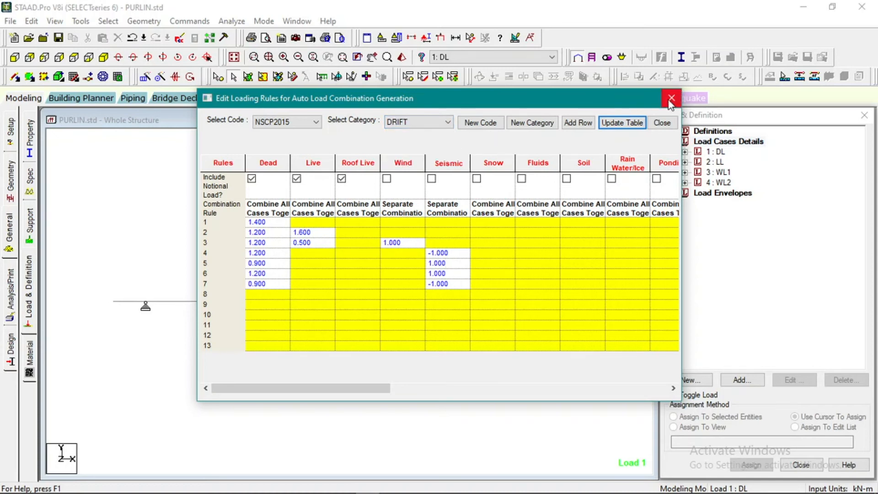
{"action": "left_click", "coordinate": [670, 98]}
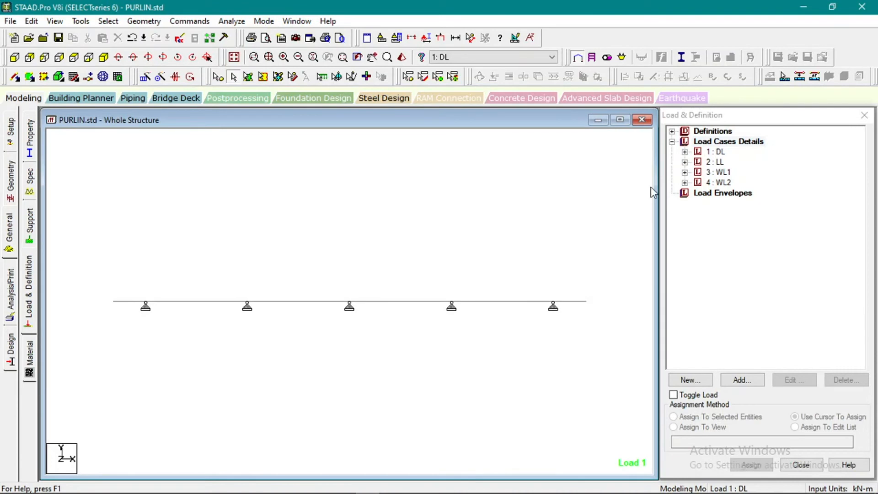
Step: Generate the automatic load combinations for code NSCP2015, category ULTIMATE, and add them all to the load cases
{"action": "left_click", "coordinate": [721, 143]}
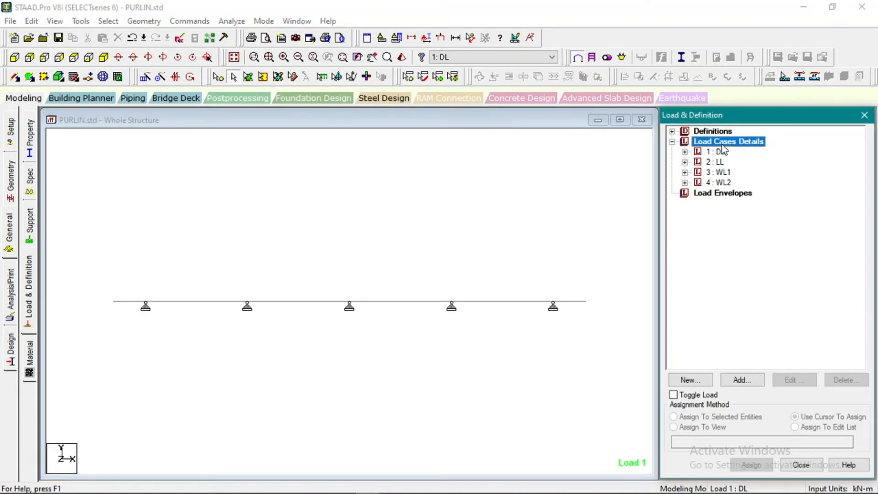
{"action": "left_click", "coordinate": [741, 380]}
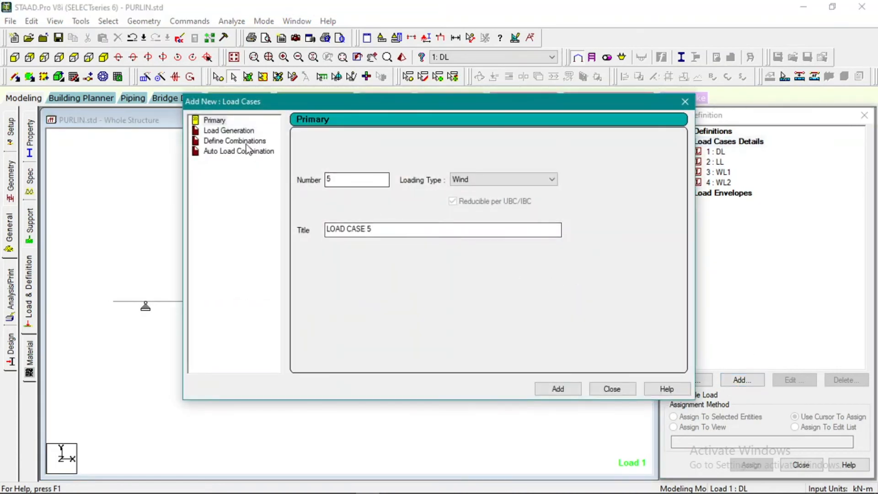
{"action": "left_click", "coordinate": [234, 152]}
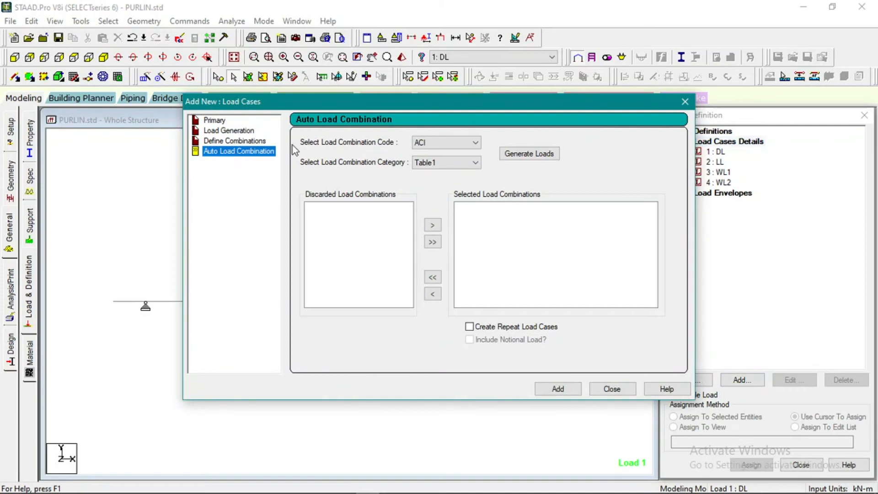
{"action": "left_click", "coordinate": [466, 143]}
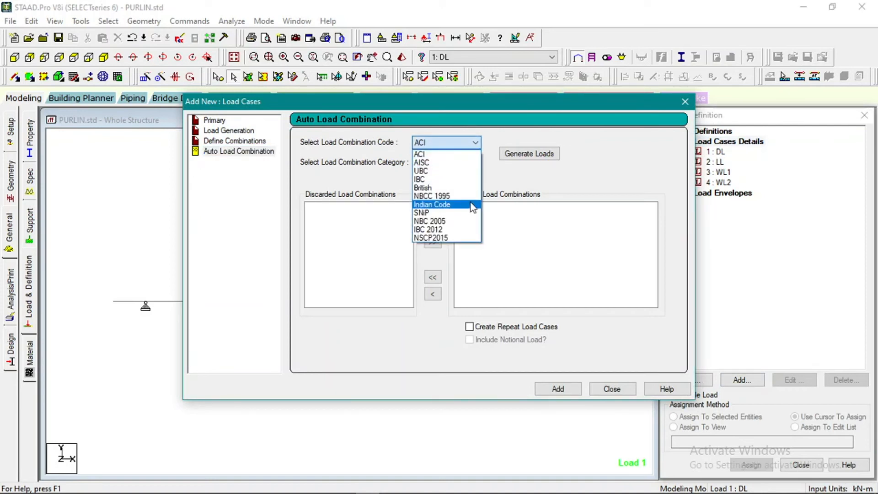
{"action": "left_click", "coordinate": [466, 237]}
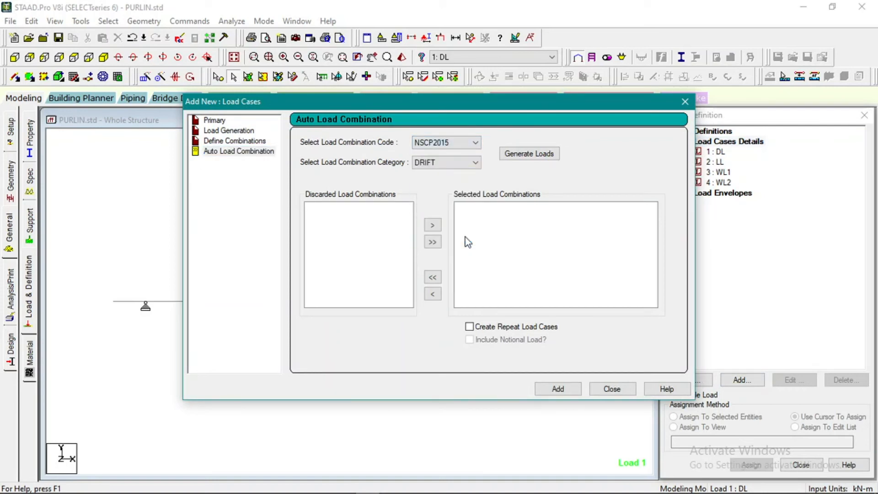
{"action": "left_click", "coordinate": [450, 166]}
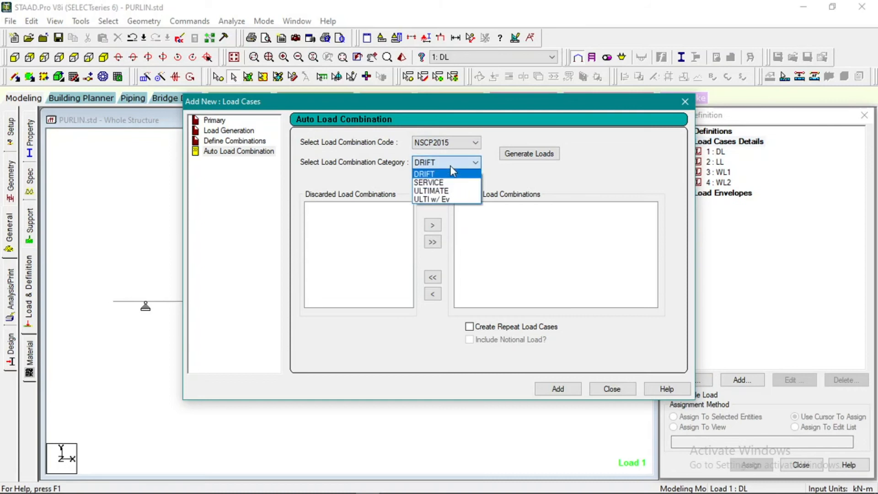
{"action": "left_click", "coordinate": [456, 191]}
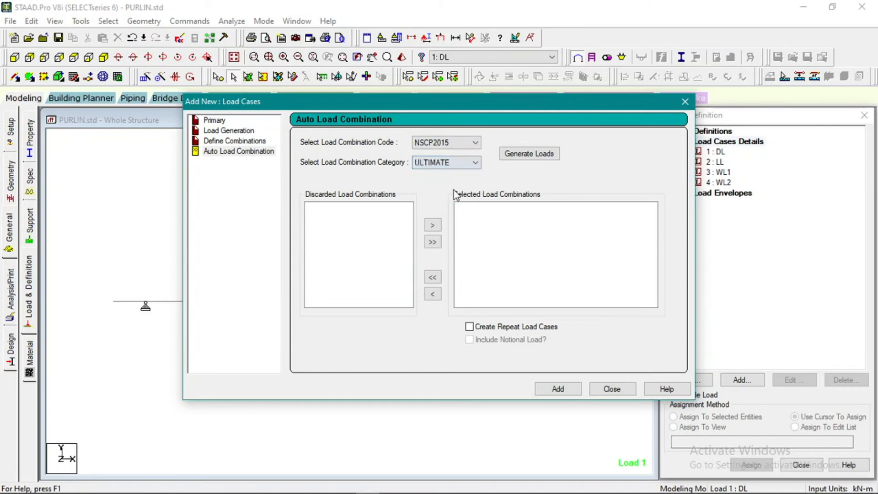
{"action": "left_click", "coordinate": [515, 157]}
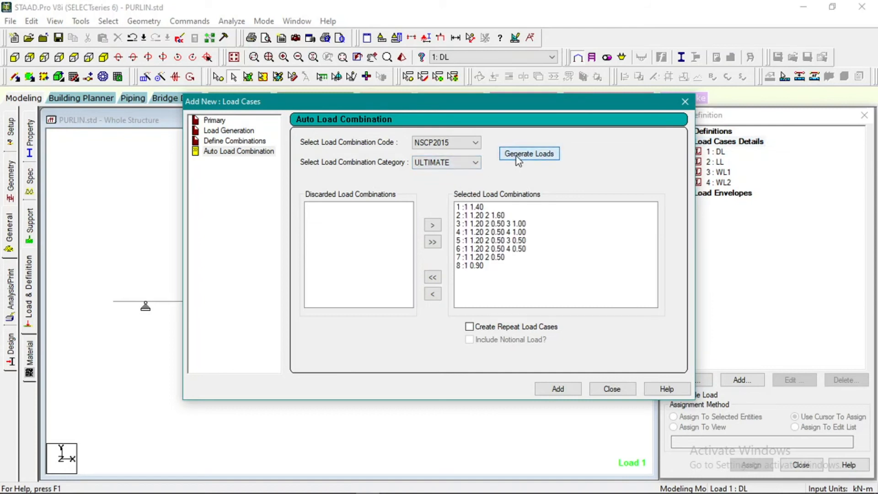
{"action": "left_click", "coordinate": [561, 389]}
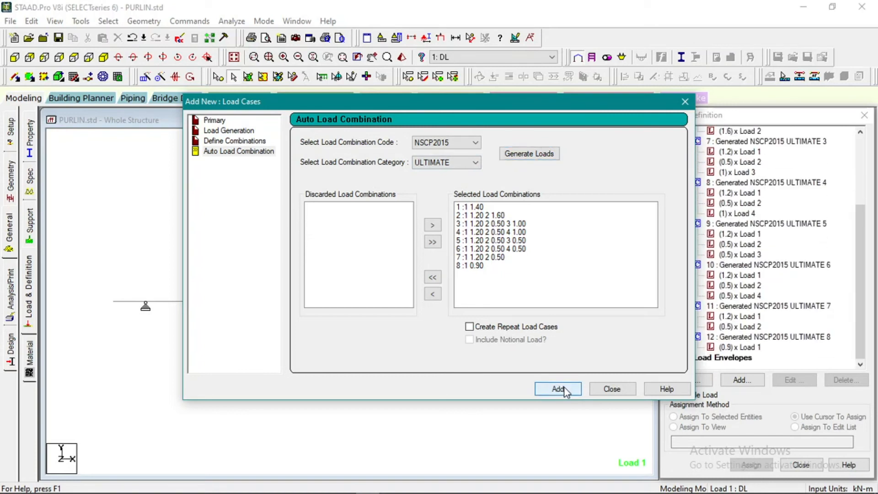
{"action": "left_click", "coordinate": [600, 388]}
Step: Define normal load combination 13 from DL and LL with factor 1 each, accepting the auto save, and add it to the load cases
{"action": "scroll", "coordinate": [768, 329], "scroll_direction": "up", "scroll_amount": 4}
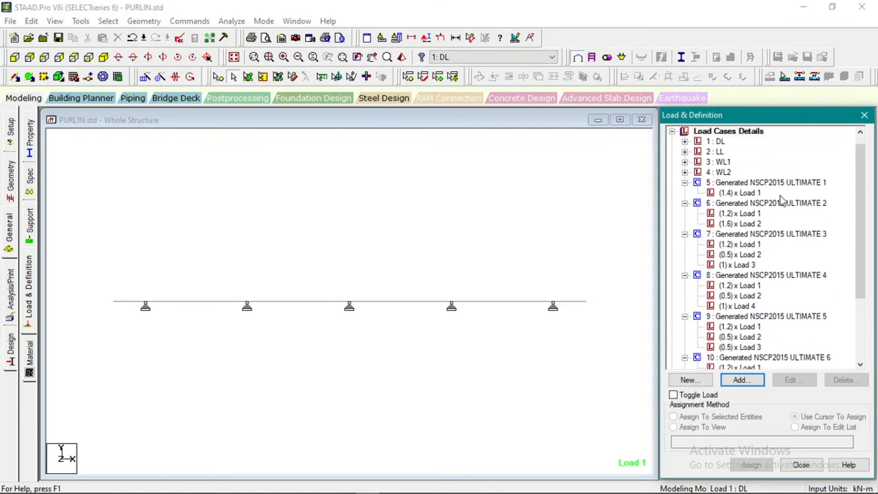
{"action": "left_click", "coordinate": [732, 142]}
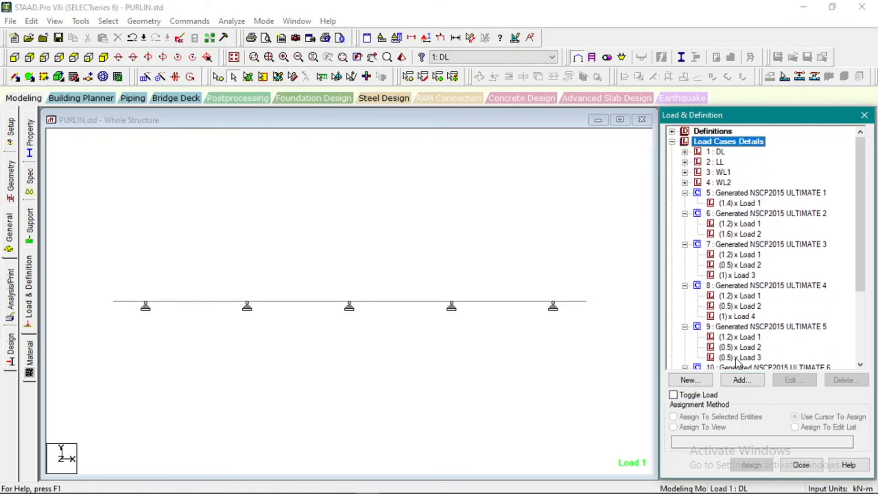
{"action": "left_click", "coordinate": [740, 379]}
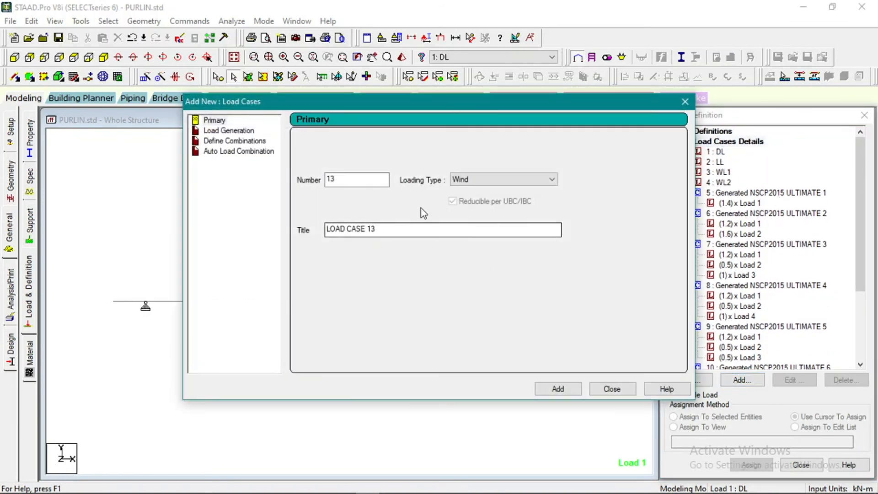
{"action": "left_click", "coordinate": [245, 152]}
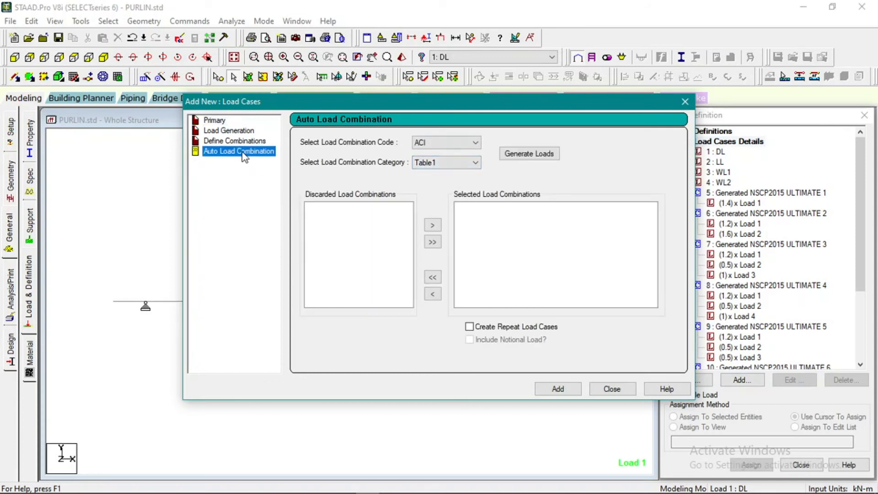
{"action": "left_click", "coordinate": [242, 141]}
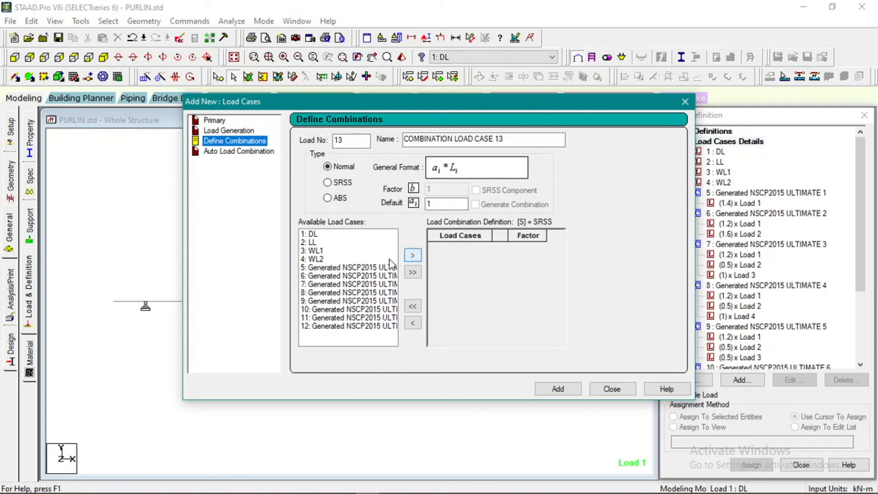
{"action": "left_click_drag", "start_coordinate": [340, 234], "coordinate": [349, 241]}
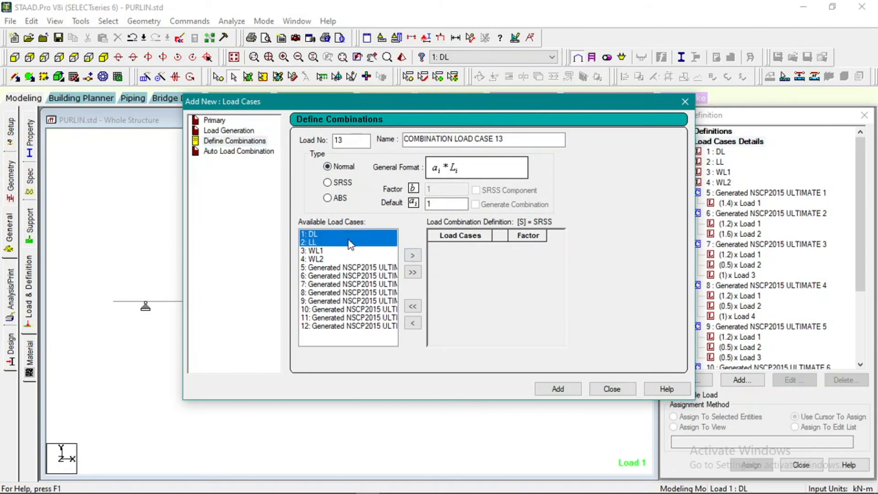
{"action": "left_click", "coordinate": [412, 256]}
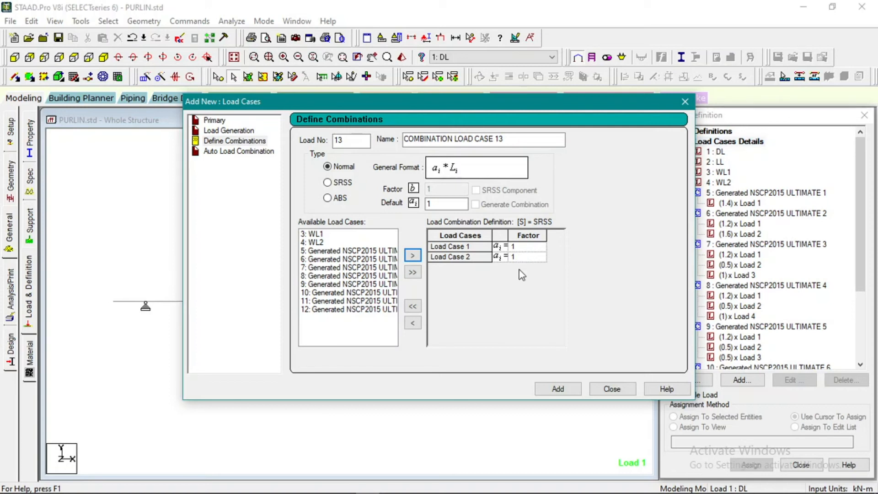
{"action": "left_click", "coordinate": [557, 388]}
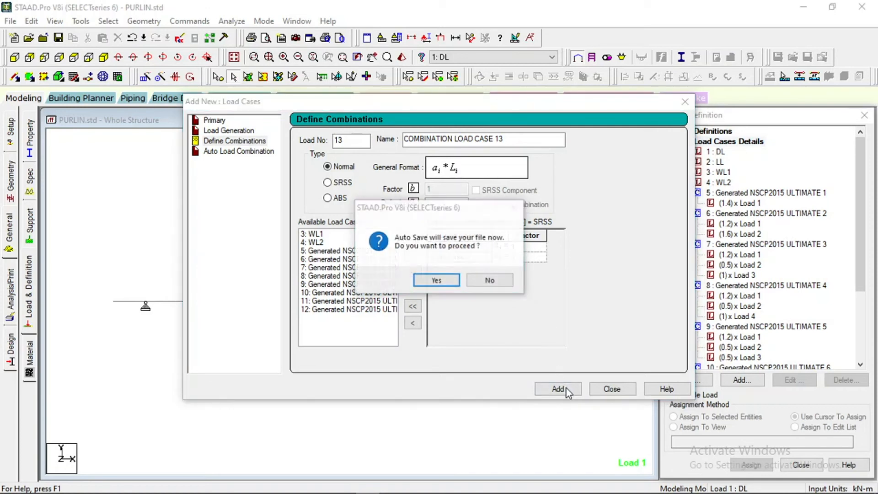
{"action": "key", "text": "Return"}
{"action": "left_click", "coordinate": [557, 388]}
{"action": "left_click", "coordinate": [611, 389]}
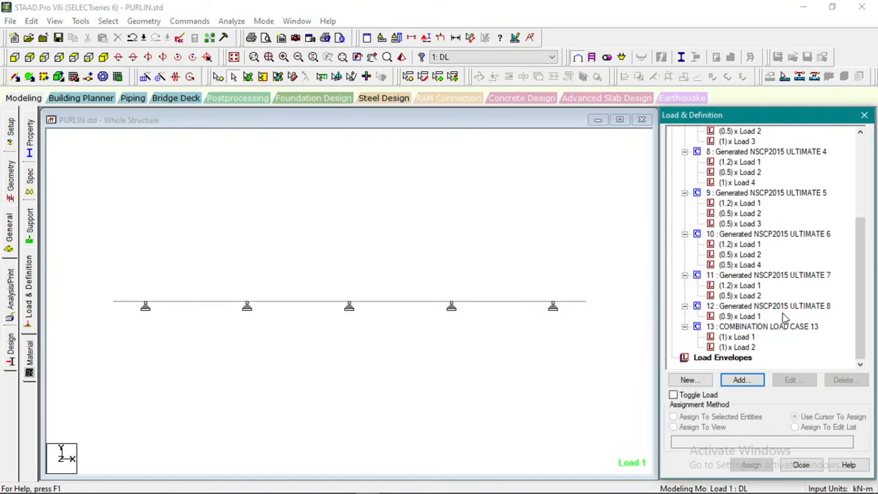
Step: Review the primary load cases, the generated ULTIMATE combinations and combination load case 13 in the load case tree
{"action": "left_click", "coordinate": [769, 329]}
{"action": "scroll", "coordinate": [753, 343], "scroll_direction": "up", "scroll_amount": 4}
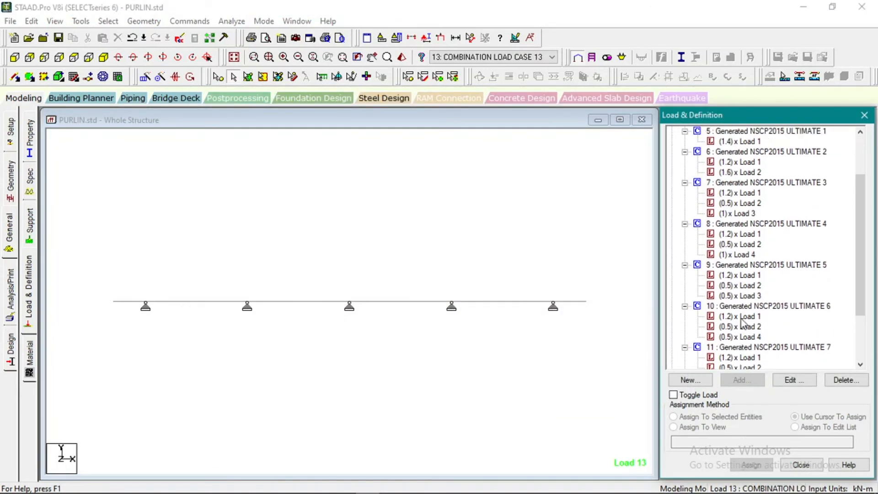
{"action": "mouse_move", "coordinate": [206, 489]}
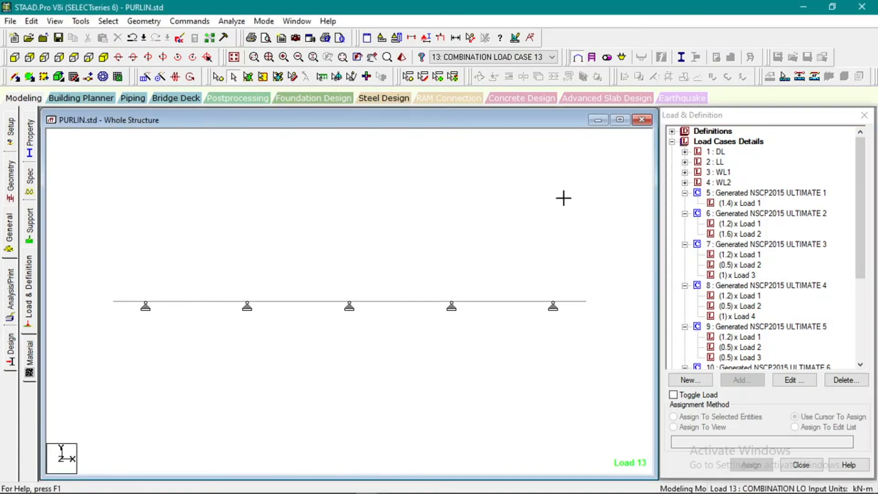
{"action": "scroll", "coordinate": [786, 202], "scroll_direction": "down", "scroll_amount": 3}
{"action": "scroll", "coordinate": [788, 205], "scroll_direction": "down", "scroll_amount": 3}
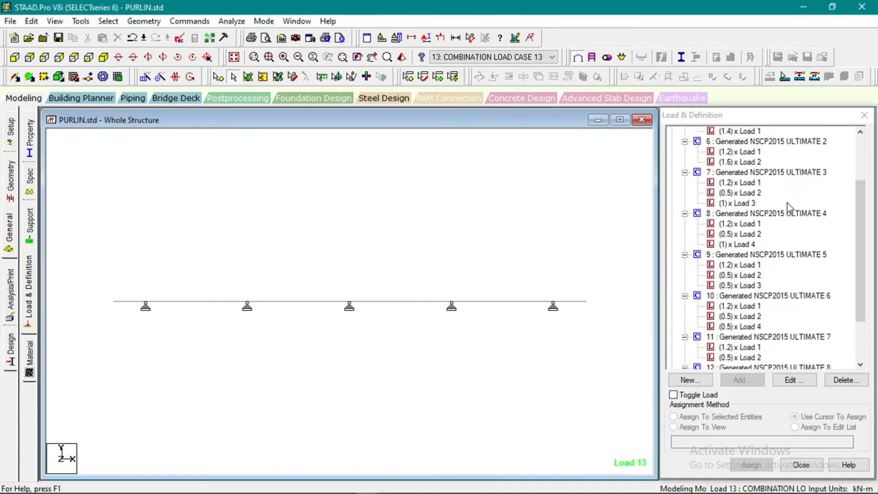
{"action": "scroll", "coordinate": [787, 206], "scroll_direction": "up", "scroll_amount": 5}
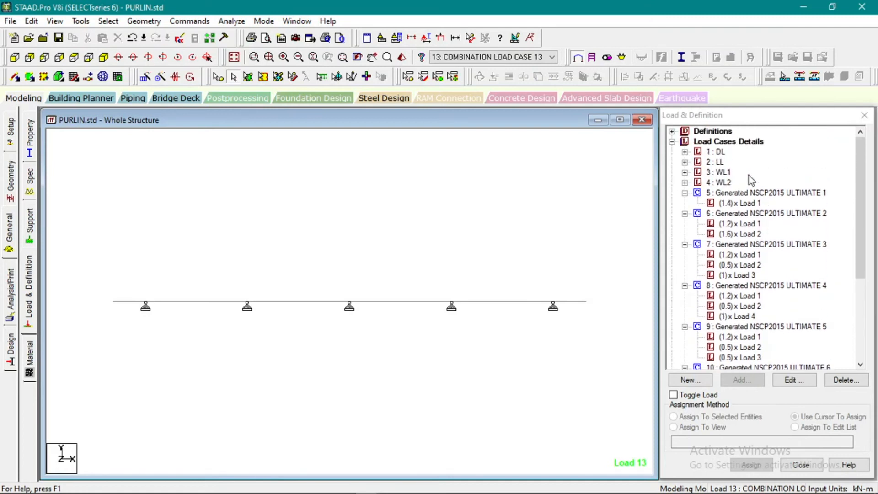
{"action": "scroll", "coordinate": [785, 192], "scroll_direction": "down", "scroll_amount": 6}
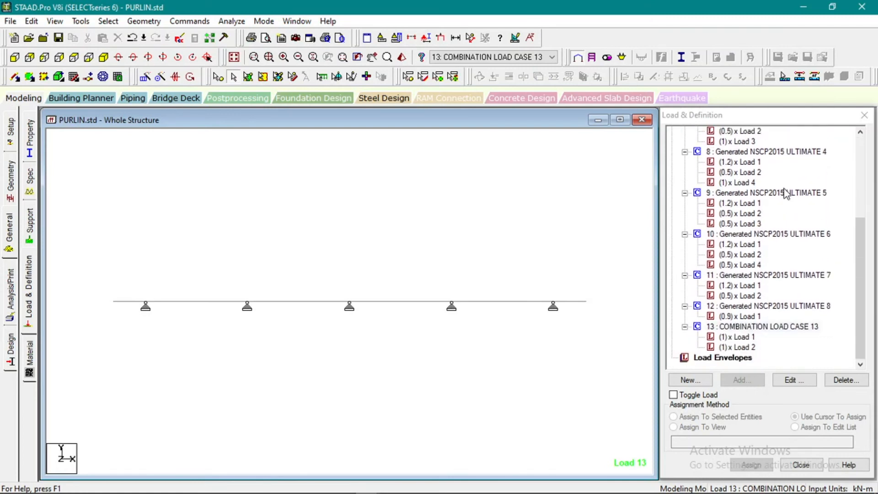
Step: Add a Perform Analysis command with the No Print option, turning off placement after the current command
{"action": "left_click", "coordinate": [11, 293]}
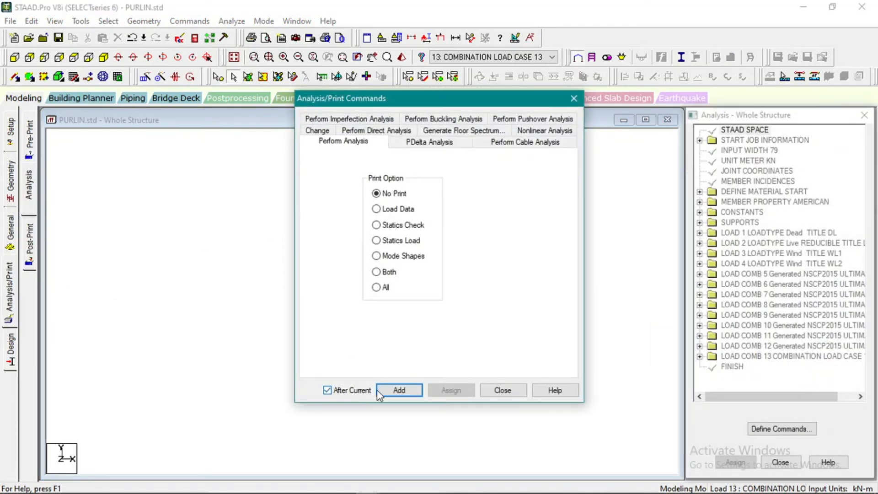
{"action": "left_click", "coordinate": [388, 389]}
{"action": "left_click", "coordinate": [521, 278]}
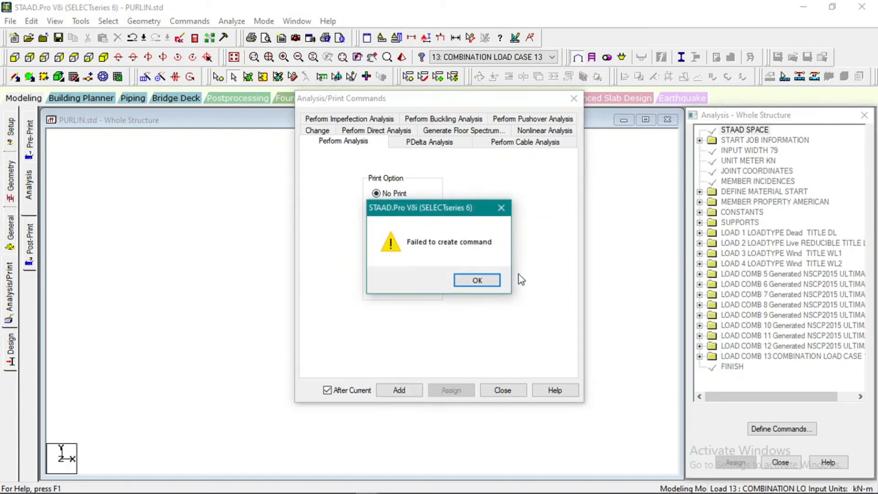
{"action": "key", "text": "Return"}
{"action": "left_click", "coordinate": [338, 390]}
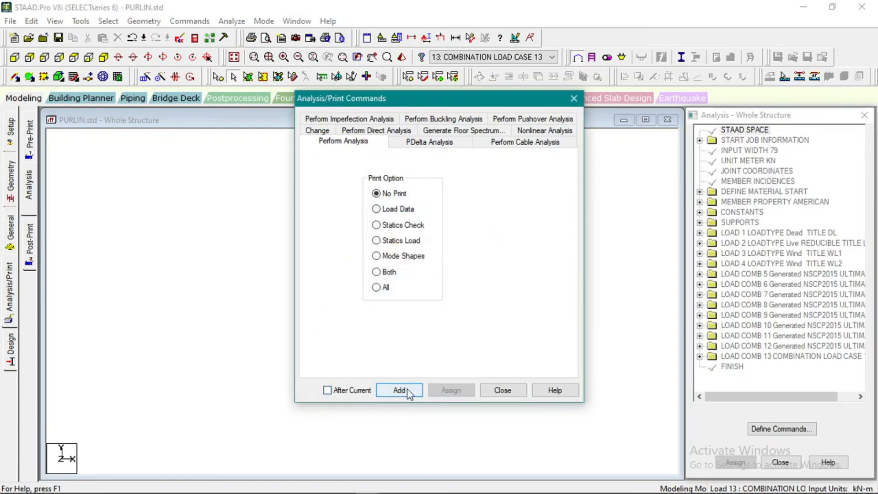
{"action": "left_click", "coordinate": [402, 390]}
{"action": "left_click", "coordinate": [503, 390]}
{"action": "left_click", "coordinate": [733, 367]}
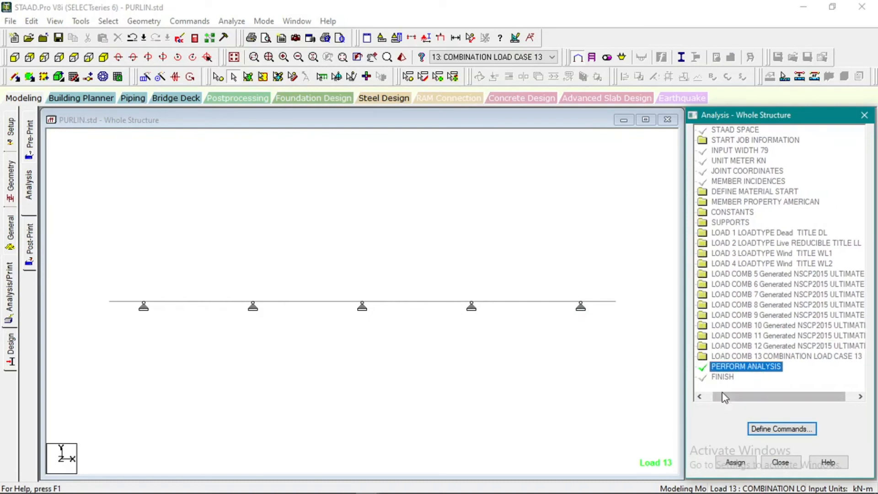
{"action": "left_click", "coordinate": [772, 429]}
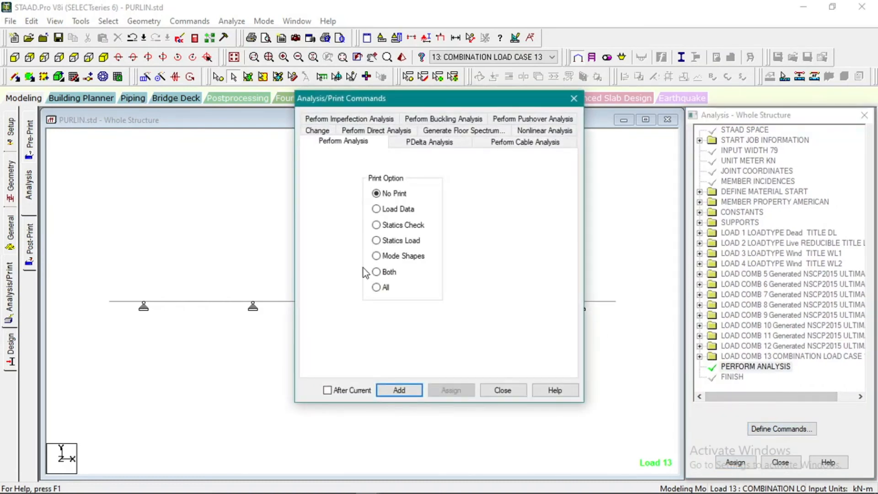
{"action": "left_click", "coordinate": [574, 99]}
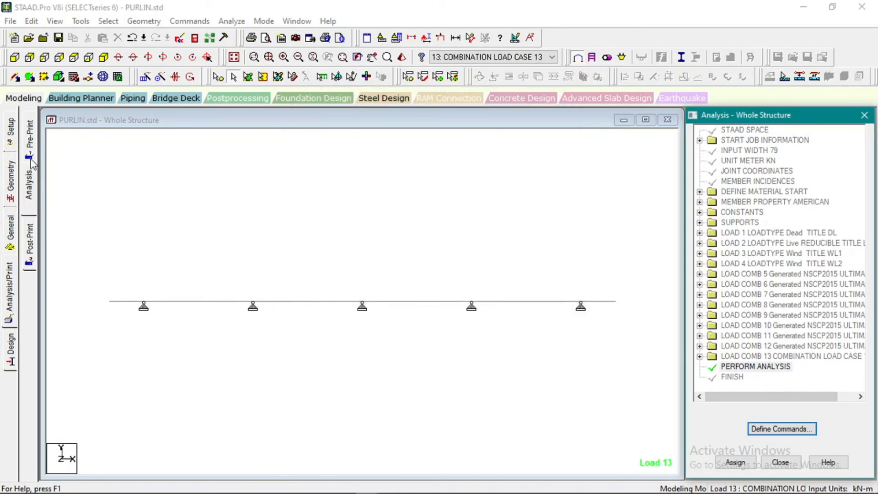
{"action": "left_click", "coordinate": [29, 185]}
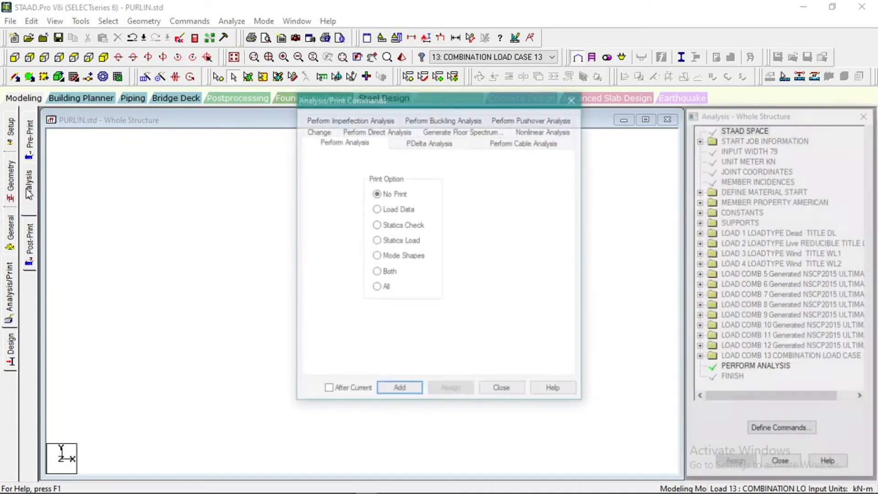
{"action": "left_click", "coordinate": [574, 98]}
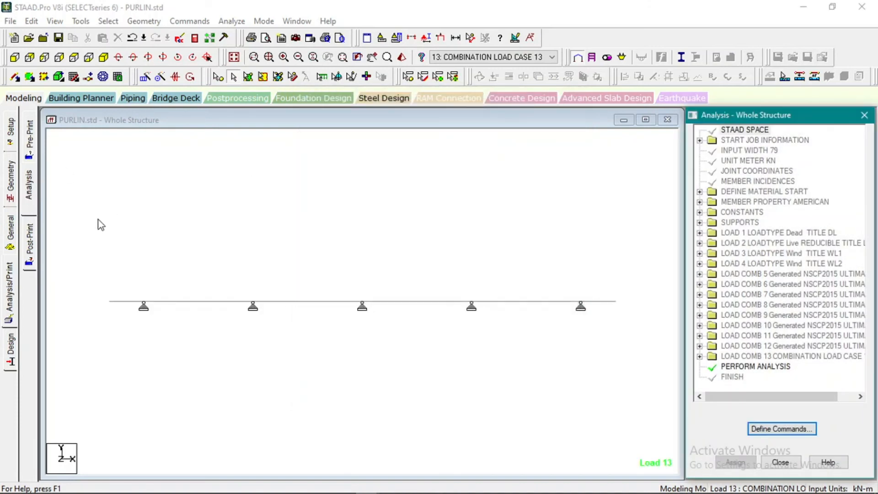
Step: Add a post-analysis load list containing load cases 5 to 13 and close the print command definitions
{"action": "left_click", "coordinate": [29, 239]}
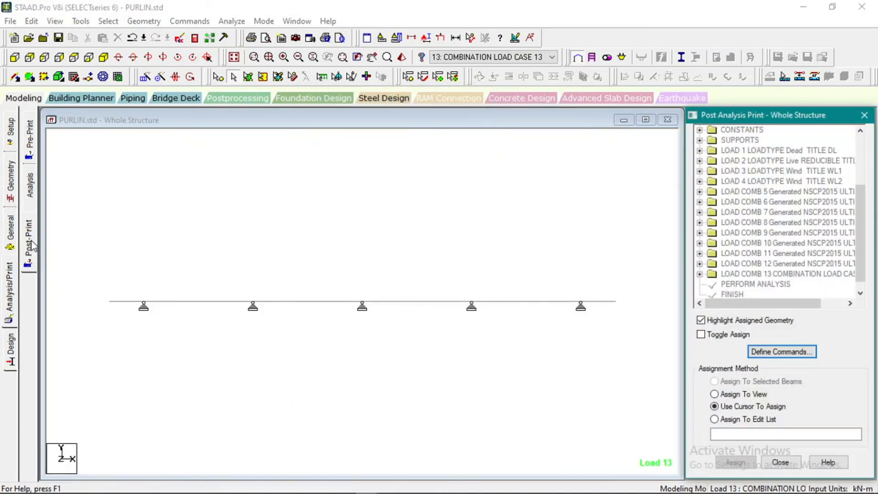
{"action": "left_click", "coordinate": [777, 353]}
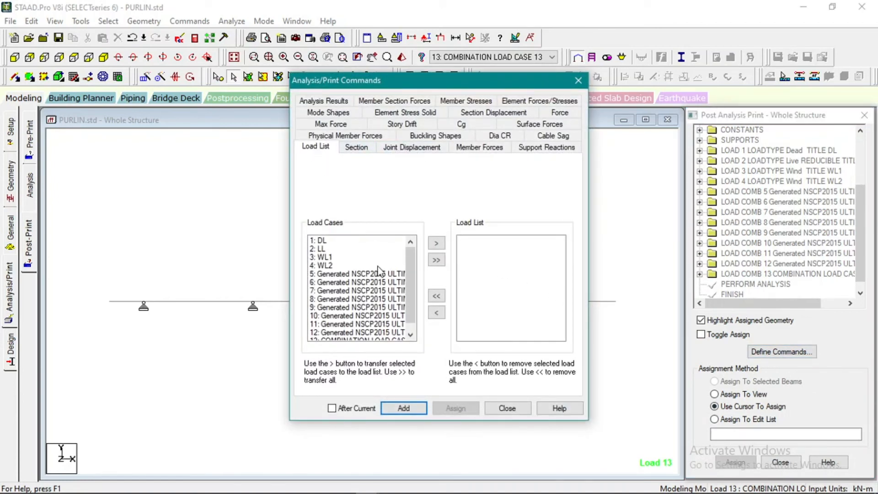
{"action": "left_click_drag", "start_coordinate": [369, 276], "coordinate": [371, 350]}
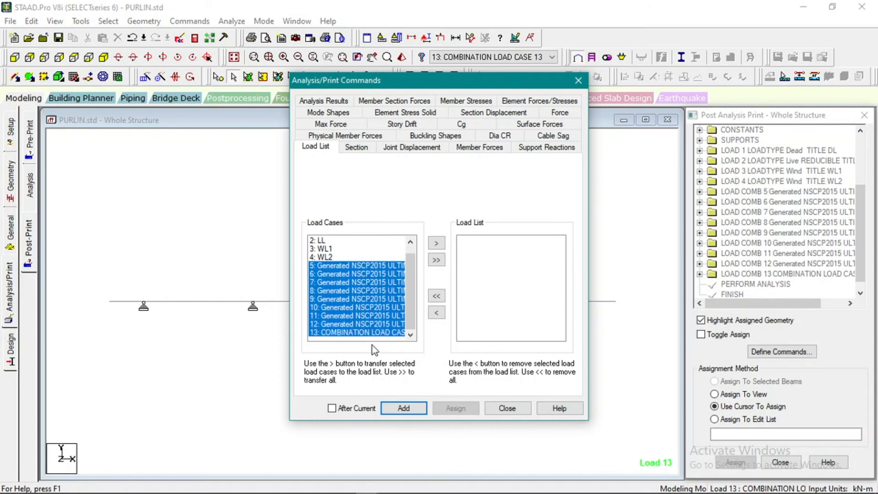
{"action": "left_click", "coordinate": [437, 243]}
{"action": "left_click", "coordinate": [402, 407]}
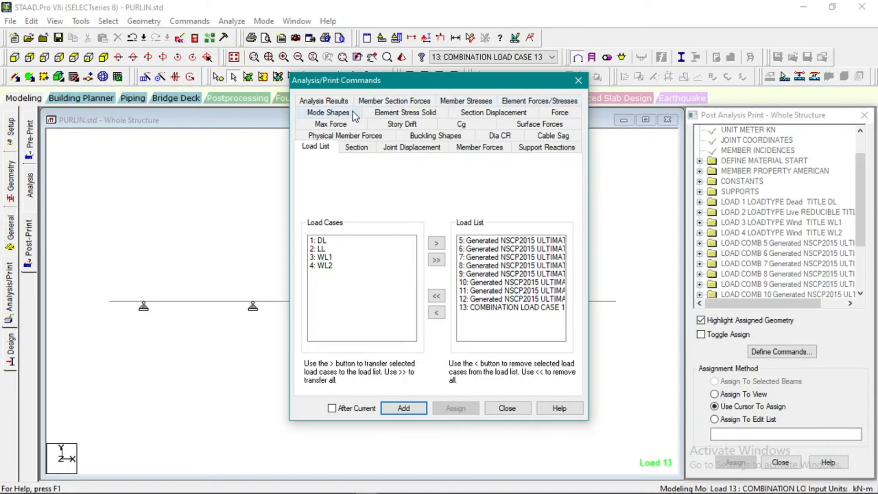
{"action": "left_click", "coordinate": [385, 102]}
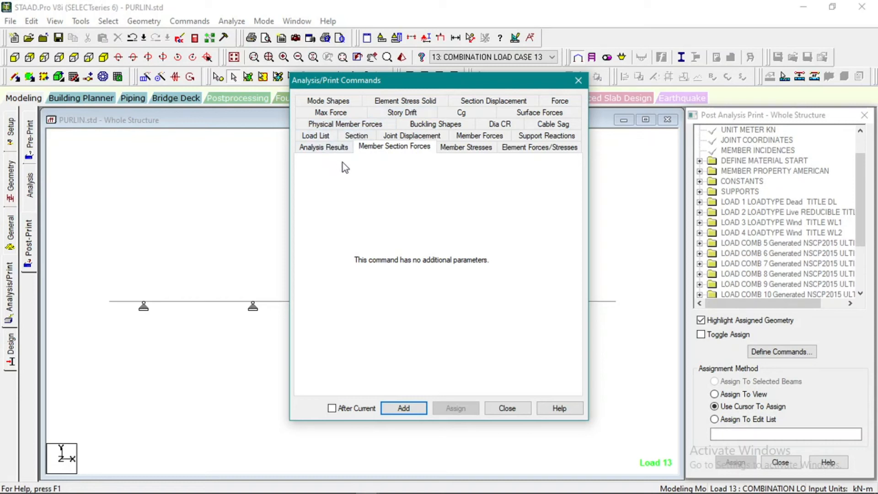
{"action": "left_click", "coordinate": [522, 415]}
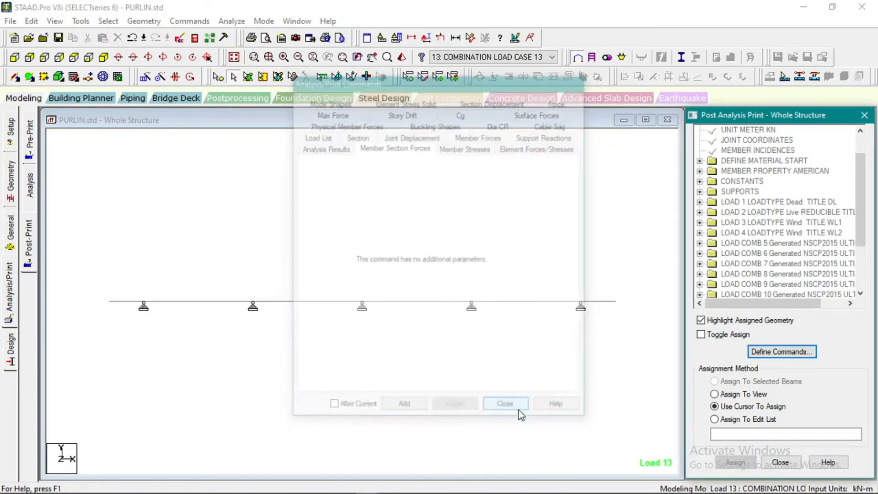
{"action": "left_click_drag", "start_coordinate": [862, 223], "coordinate": [873, 286]}
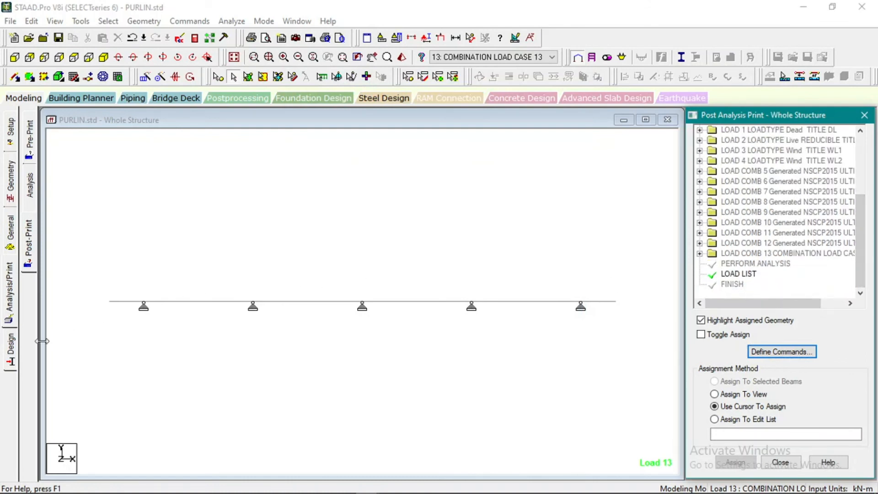
Step: Look through the concrete, timber, aluminum and shear wall design settings and return to steel design
{"action": "left_click", "coordinate": [13, 305]}
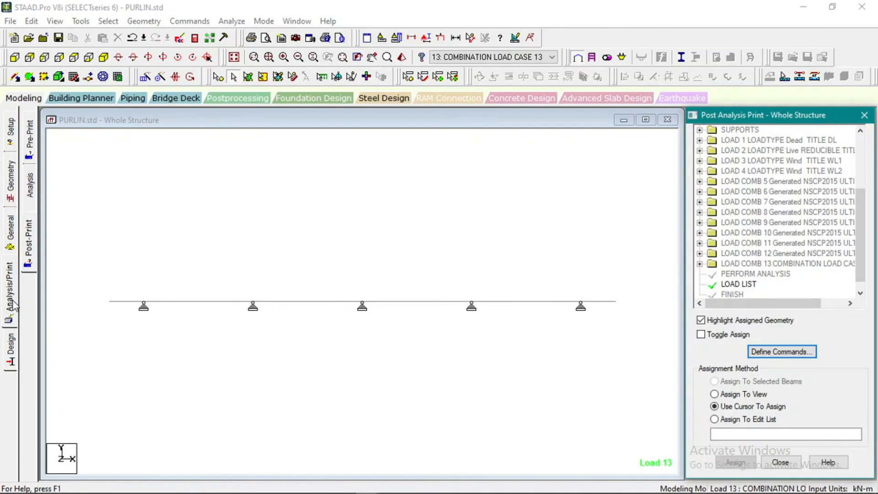
{"action": "left_click", "coordinate": [12, 348]}
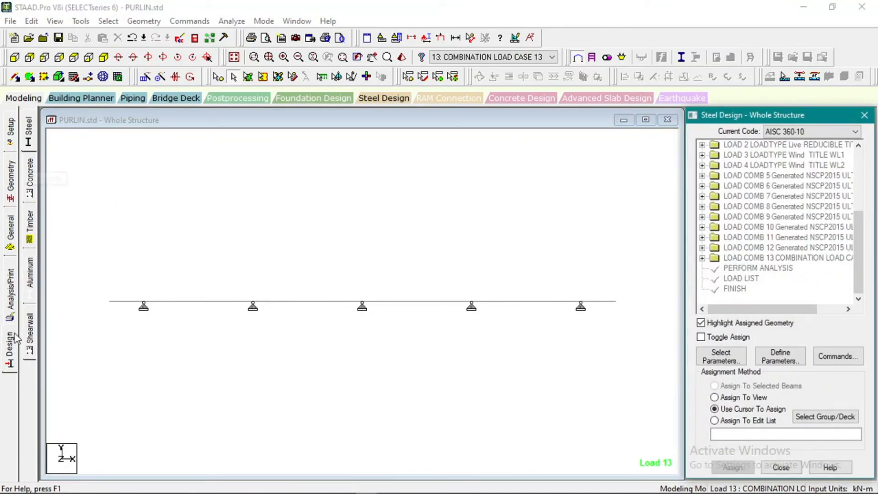
{"action": "left_click", "coordinate": [29, 179]}
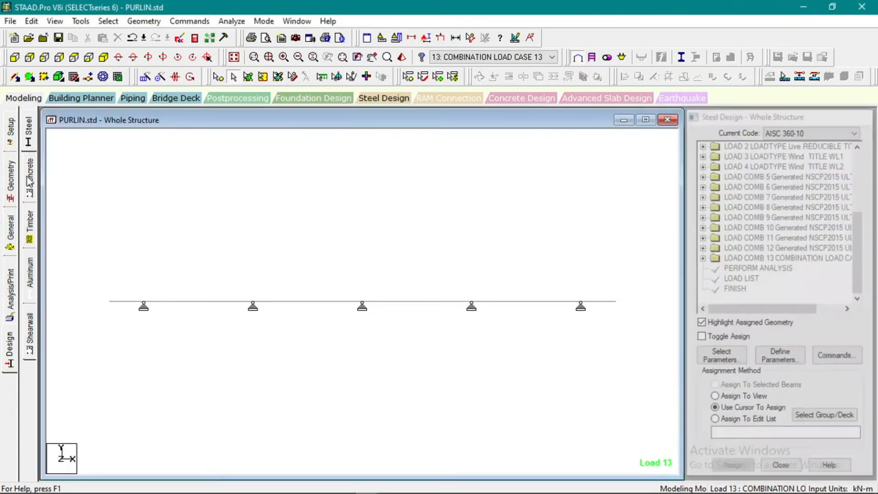
{"action": "left_click", "coordinate": [29, 226]}
{"action": "left_click", "coordinate": [32, 270]}
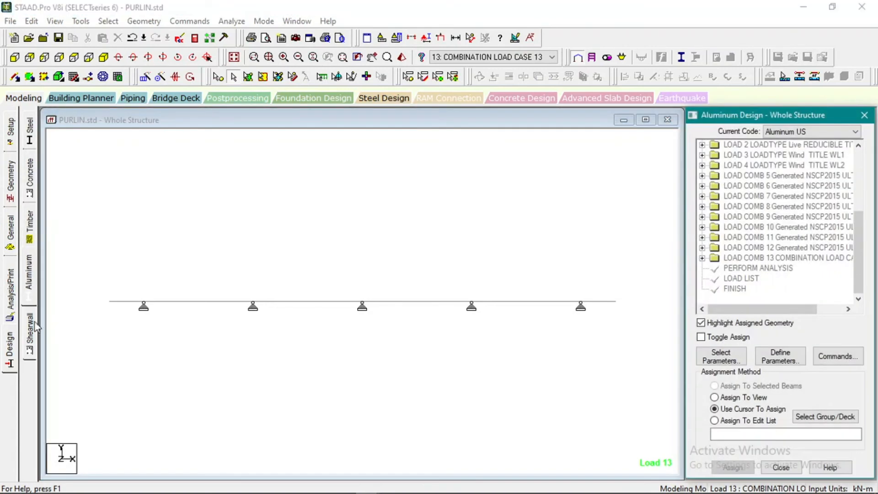
{"action": "left_click", "coordinate": [32, 326]}
{"action": "left_click", "coordinate": [29, 143]}
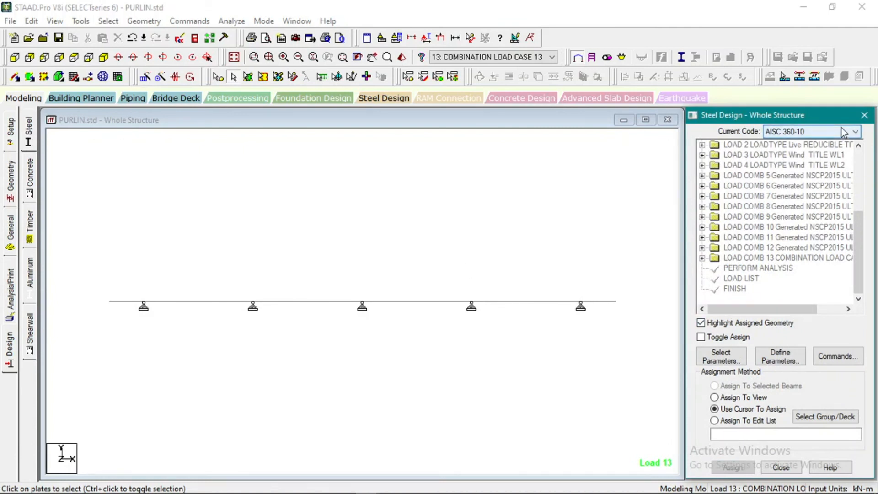
Step: Select AISC 360-10 as the current steel design code
{"action": "left_click", "coordinate": [855, 132]}
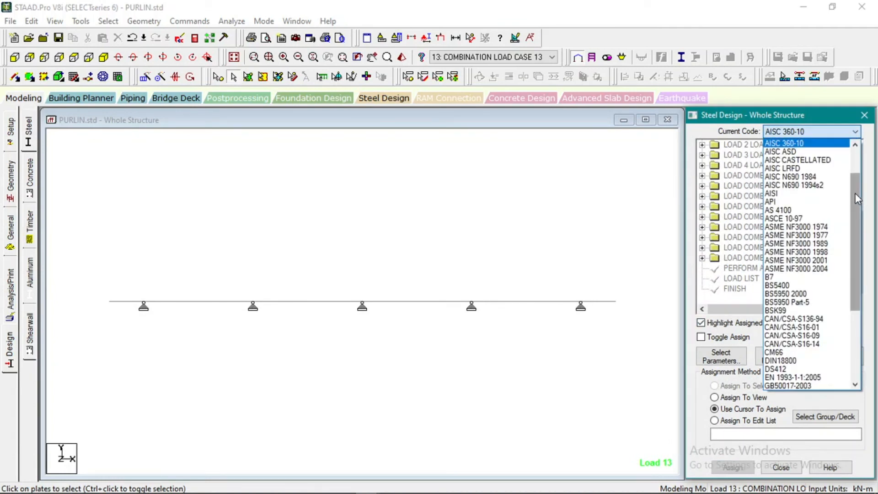
{"action": "scroll", "coordinate": [859, 172], "scroll_direction": "up", "scroll_amount": 2}
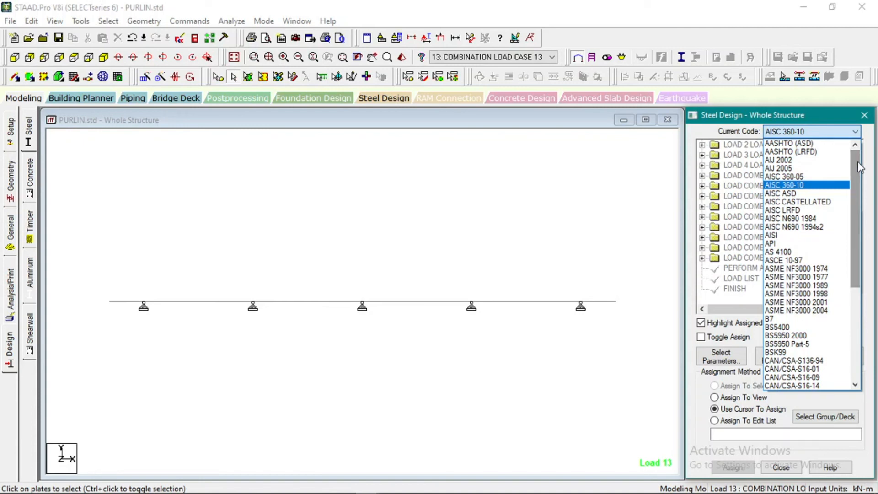
{"action": "left_click", "coordinate": [857, 133]}
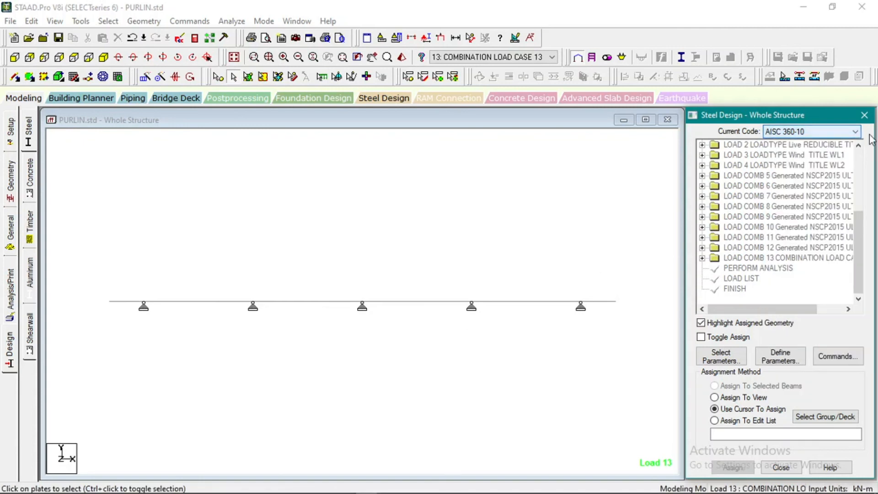
{"action": "left_click", "coordinate": [855, 132]}
{"action": "scroll", "coordinate": [814, 178], "scroll_direction": "up", "scroll_amount": 3}
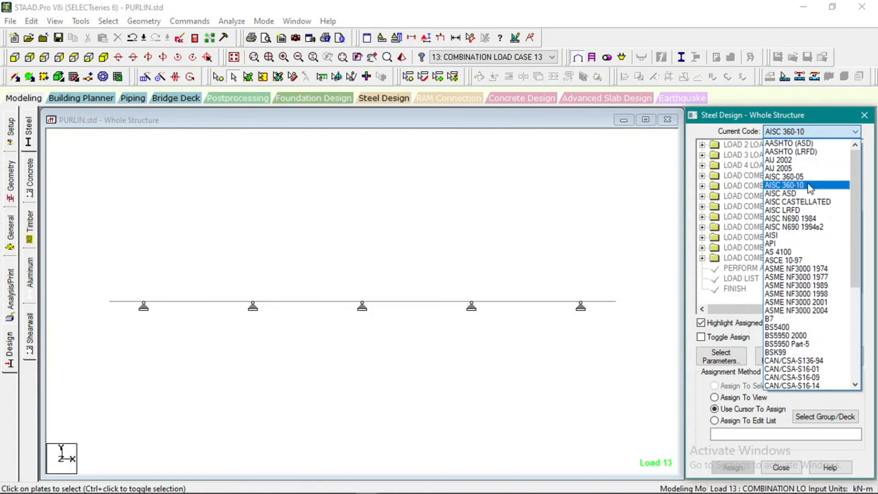
{"action": "left_click", "coordinate": [808, 185]}
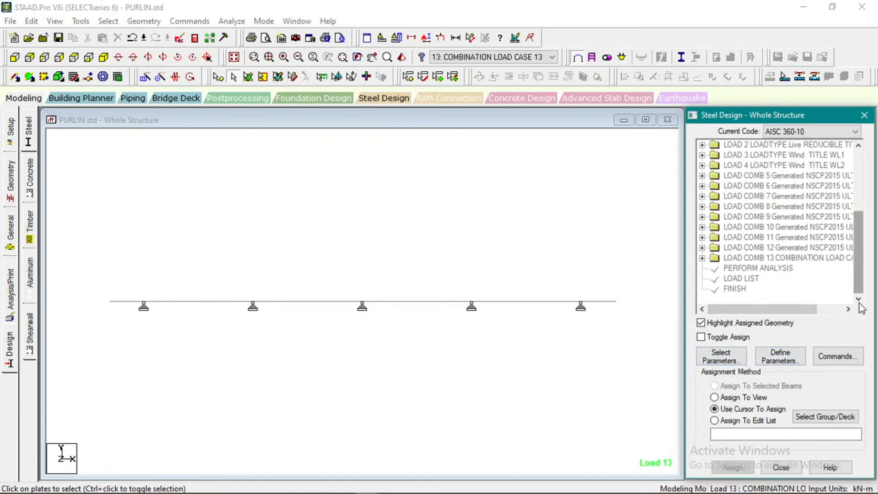
Step: Open the steel design parameter definitions and examine the BRC, CAN, CB and DJ1 parameters
{"action": "left_click", "coordinate": [788, 361]}
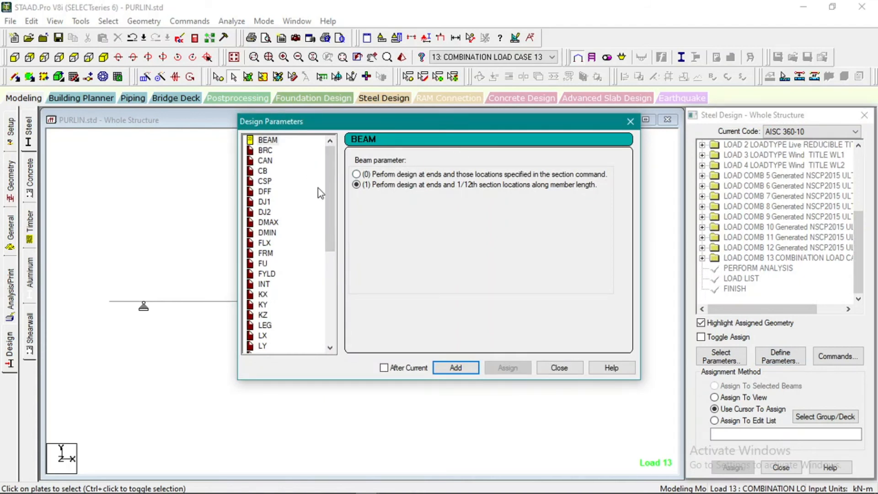
{"action": "left_click_drag", "start_coordinate": [328, 205], "coordinate": [327, 177]}
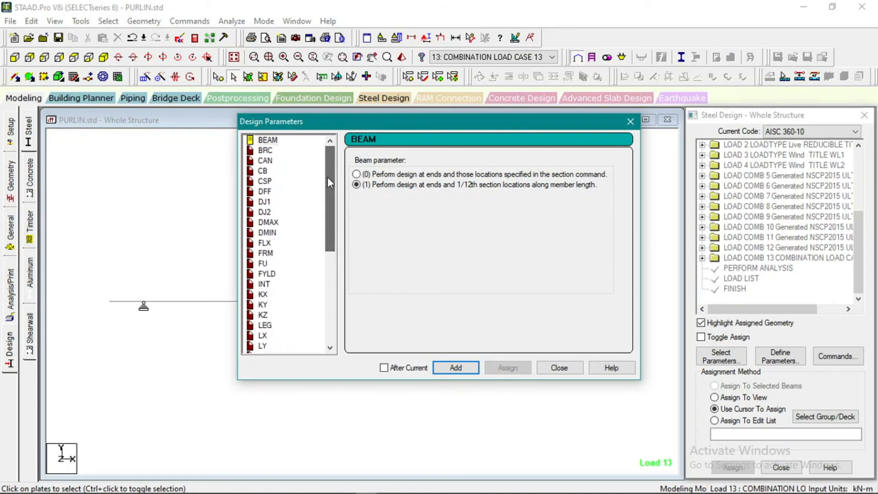
{"action": "left_click", "coordinate": [265, 151]}
{"action": "left_click", "coordinate": [265, 161]}
{"action": "left_click", "coordinate": [265, 173]}
{"action": "left_click", "coordinate": [259, 200]}
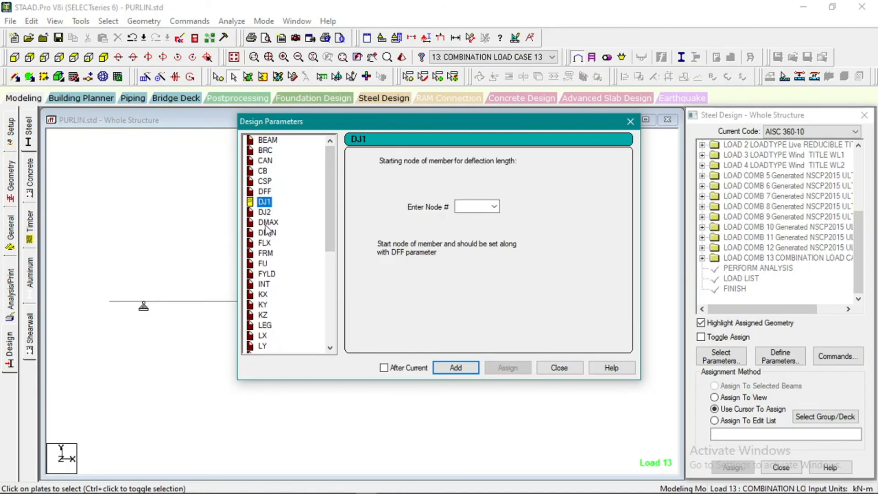
Step: Add the FYLD parameter with a steel yield strength of 248213 kN/m2 and close the parameter definitions
{"action": "left_click", "coordinate": [267, 274]}
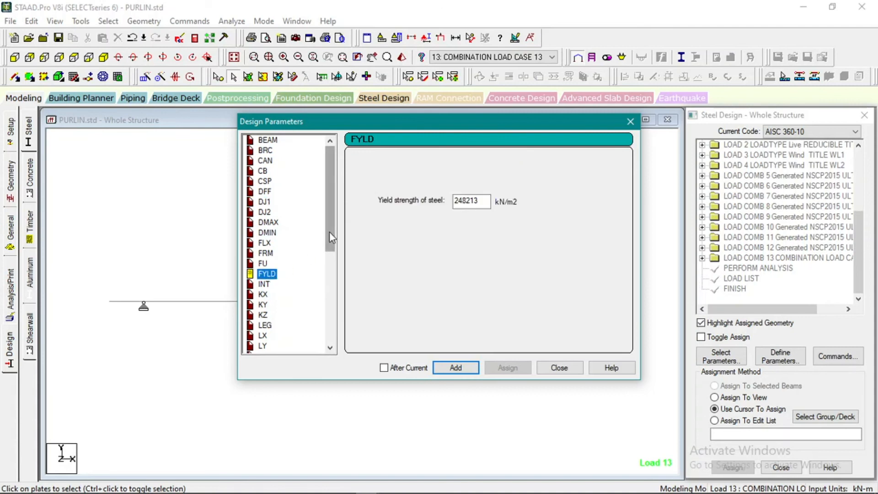
{"action": "left_click_drag", "start_coordinate": [336, 236], "coordinate": [337, 275]}
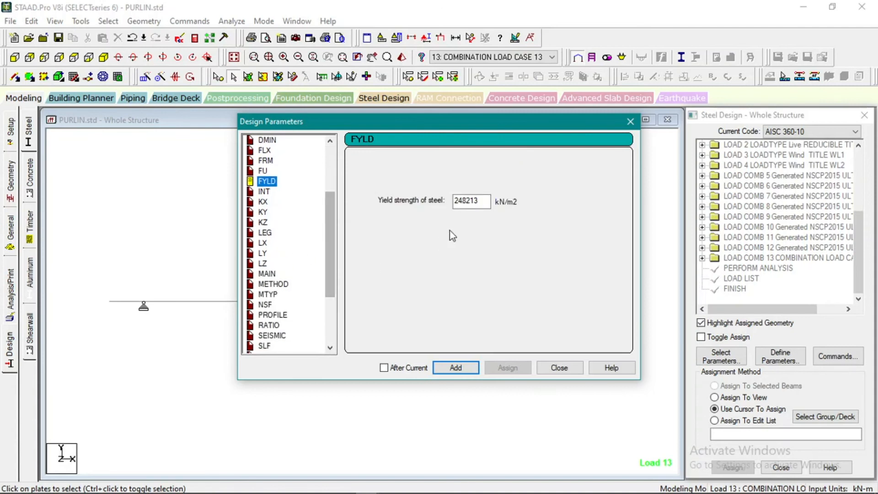
{"action": "left_click", "coordinate": [480, 203]}
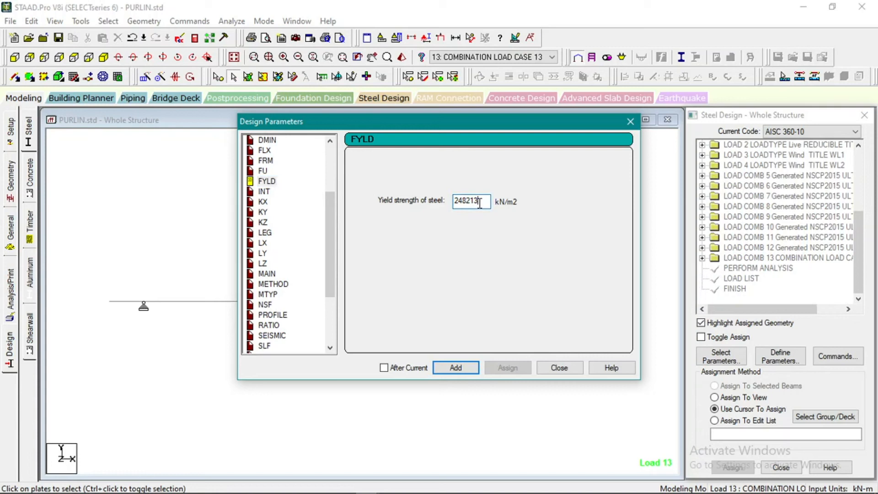
{"action": "left_click", "coordinate": [454, 368]}
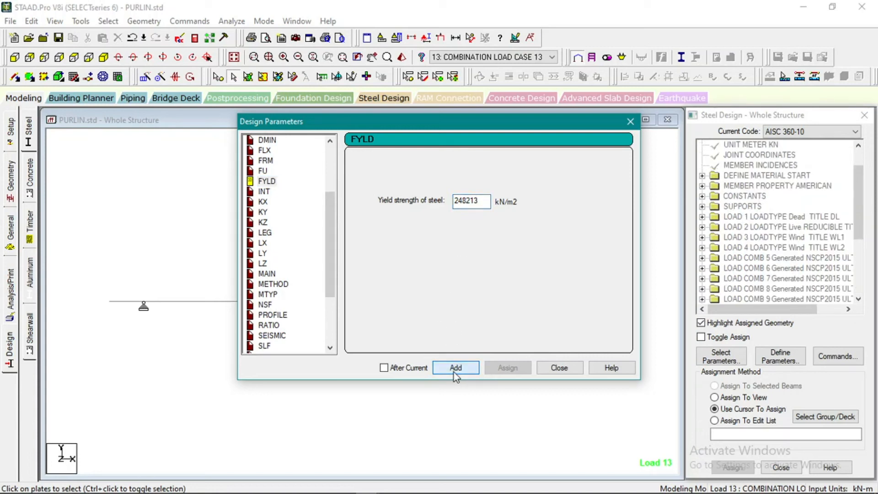
{"action": "left_click", "coordinate": [858, 221]}
{"action": "left_click", "coordinate": [559, 366]}
{"action": "left_click_drag", "start_coordinate": [858, 231], "coordinate": [843, 290]}
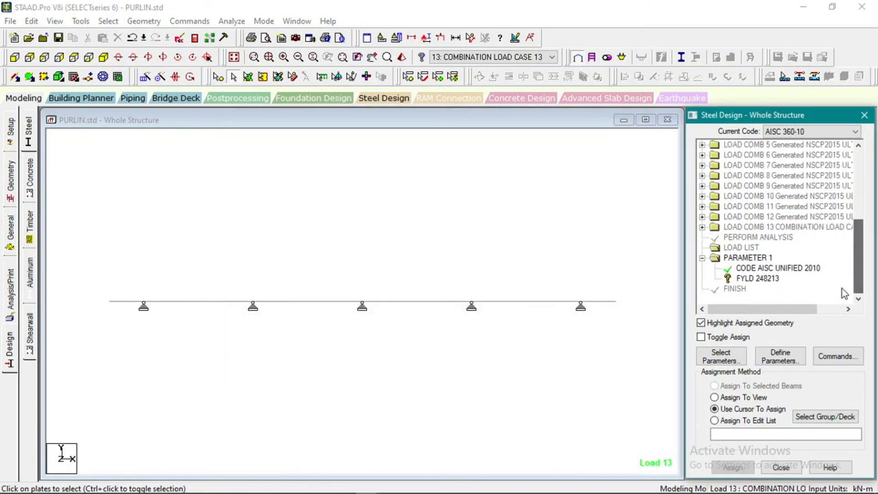
Step: Add the METHOD parameter set to LRFD after the FYLD 248213 parameter and close the parameter definitions
{"action": "left_click", "coordinate": [748, 279]}
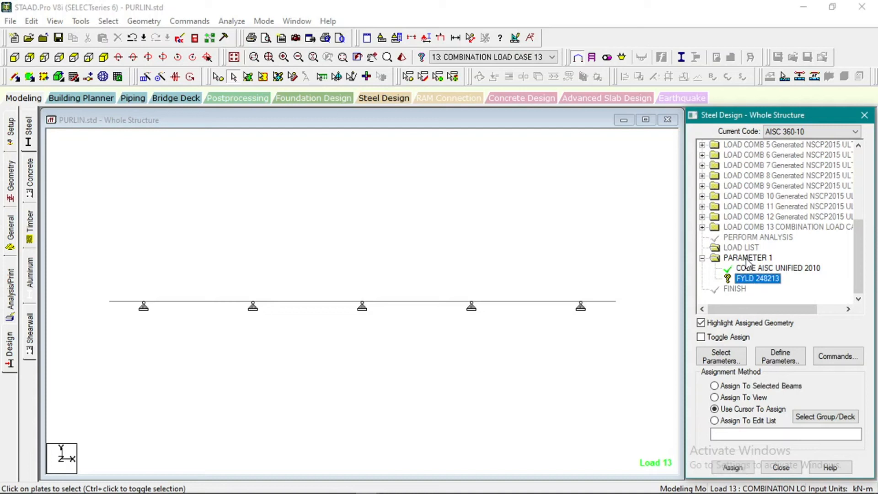
{"action": "left_click", "coordinate": [771, 356]}
{"action": "left_click_drag", "start_coordinate": [333, 207], "coordinate": [332, 269]}
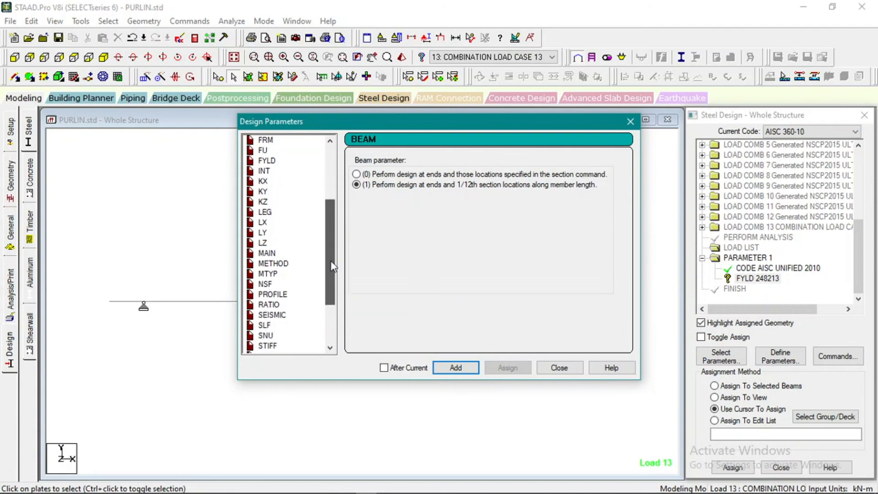
{"action": "left_click", "coordinate": [295, 264]}
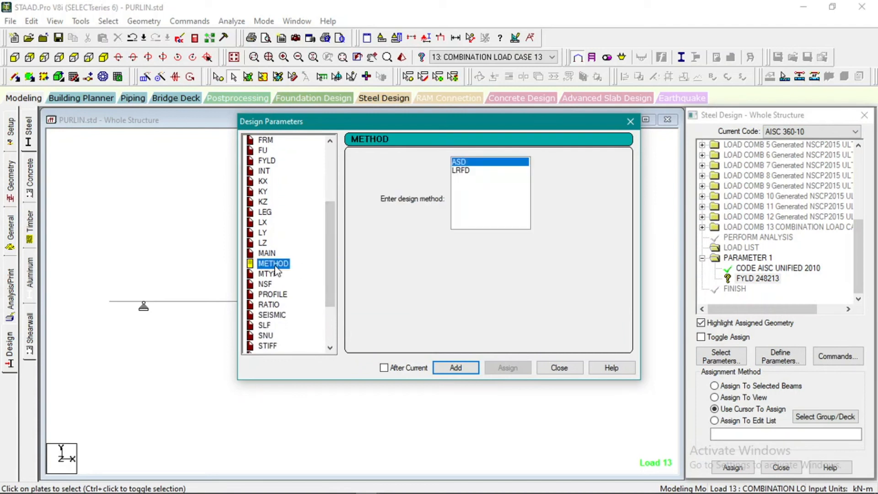
{"action": "left_click", "coordinate": [463, 172]}
{"action": "left_click", "coordinate": [418, 371]}
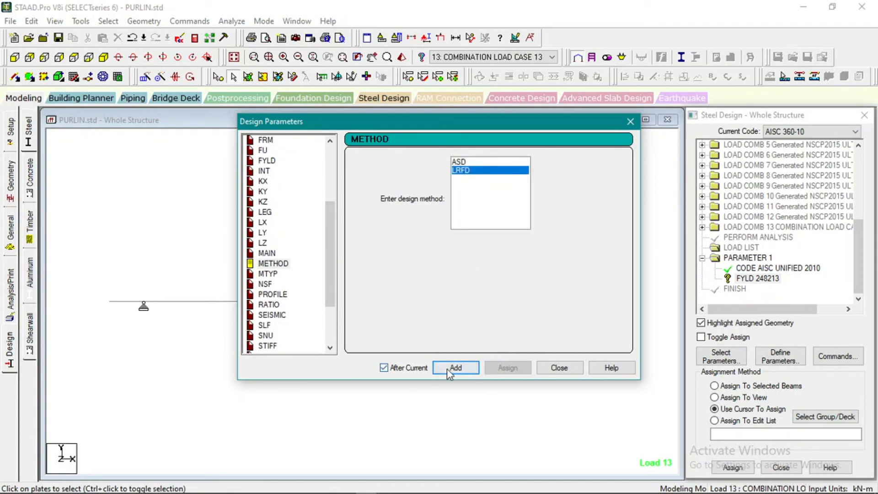
{"action": "left_click", "coordinate": [452, 368]}
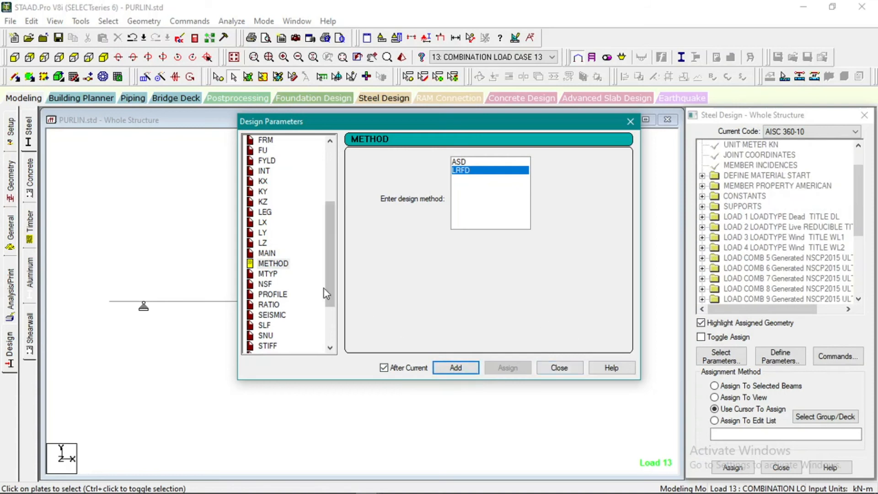
{"action": "left_click_drag", "start_coordinate": [330, 287], "coordinate": [325, 324]}
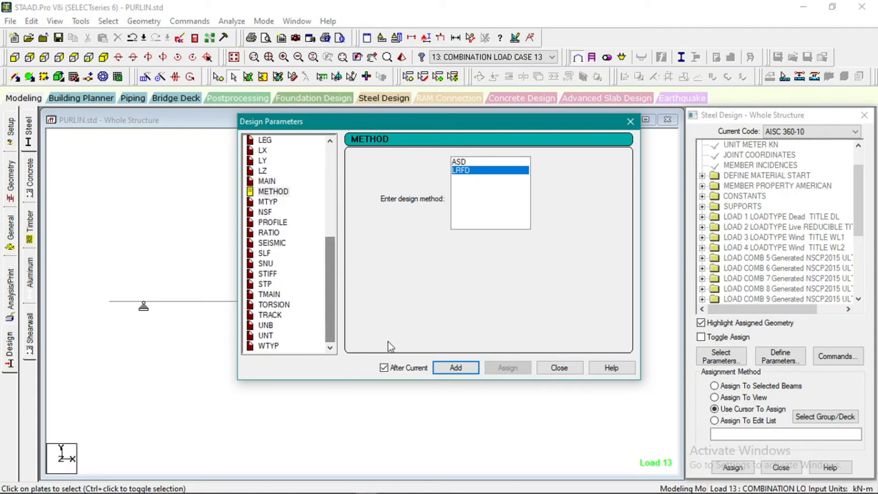
{"action": "left_click", "coordinate": [549, 369]}
Step: Add the CHECK CODE design command after the METHOD LRFD parameter
{"action": "left_click_drag", "start_coordinate": [859, 213], "coordinate": [862, 293]}
{"action": "left_click", "coordinate": [762, 269]}
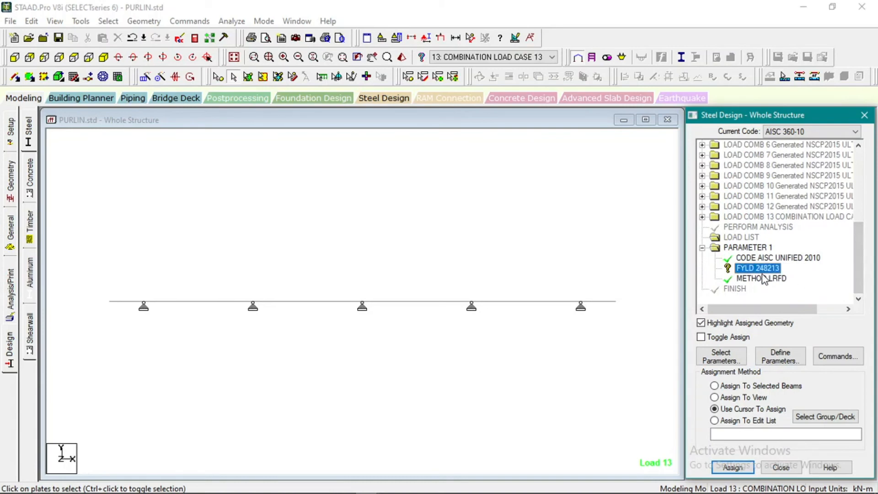
{"action": "left_click", "coordinate": [762, 278]}
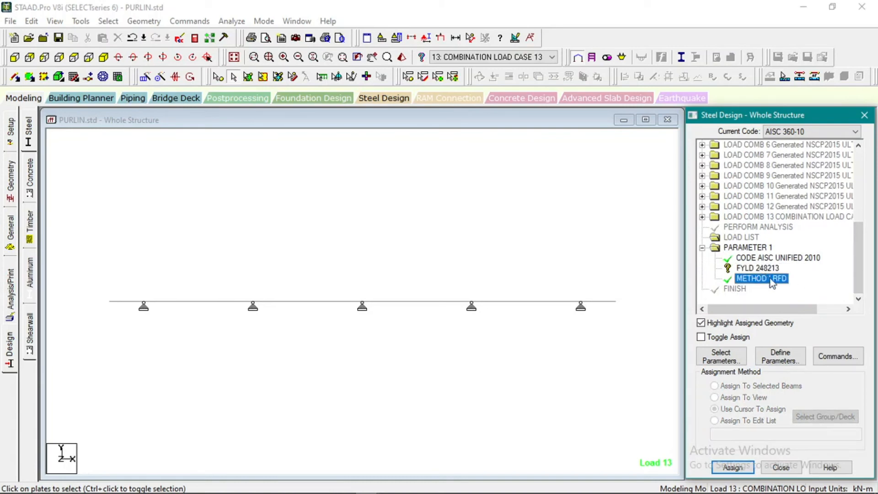
{"action": "left_click", "coordinate": [835, 358]}
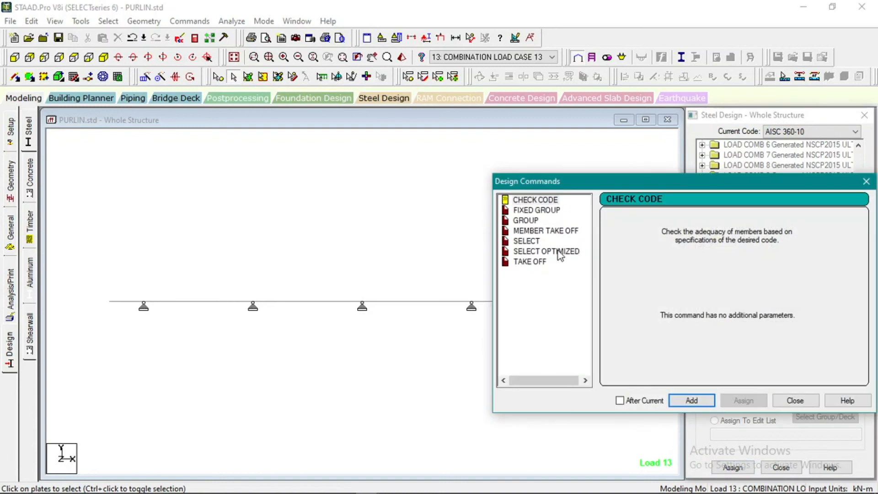
{"action": "left_click_drag", "start_coordinate": [612, 182], "coordinate": [496, 179]}
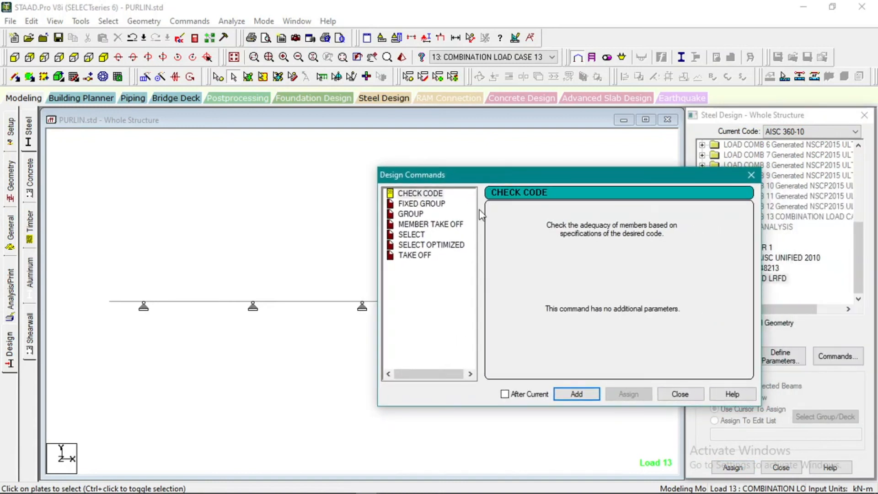
{"action": "left_click", "coordinate": [432, 193]}
{"action": "left_click", "coordinate": [539, 396]}
{"action": "left_click", "coordinate": [575, 394]}
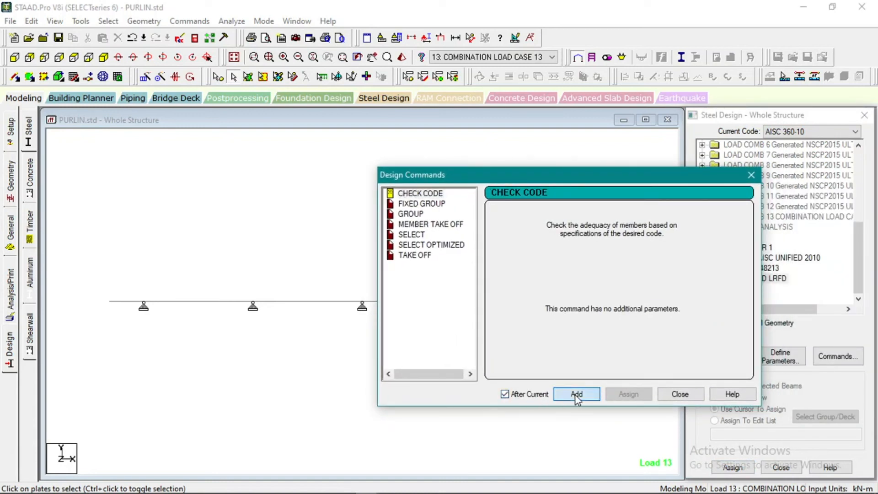
Step: Add the TAKE OFF design command after the current entry and close the design commands
{"action": "left_click", "coordinate": [425, 205]}
{"action": "left_click", "coordinate": [427, 225]}
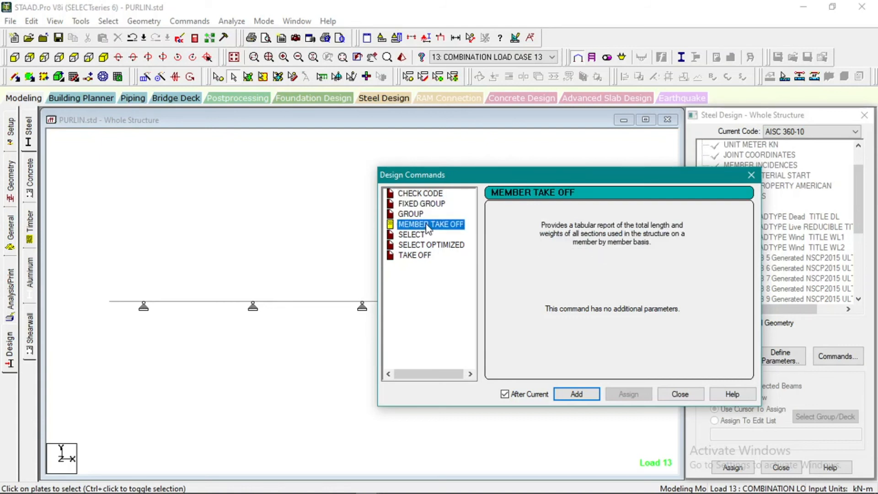
{"action": "left_click", "coordinate": [424, 256]}
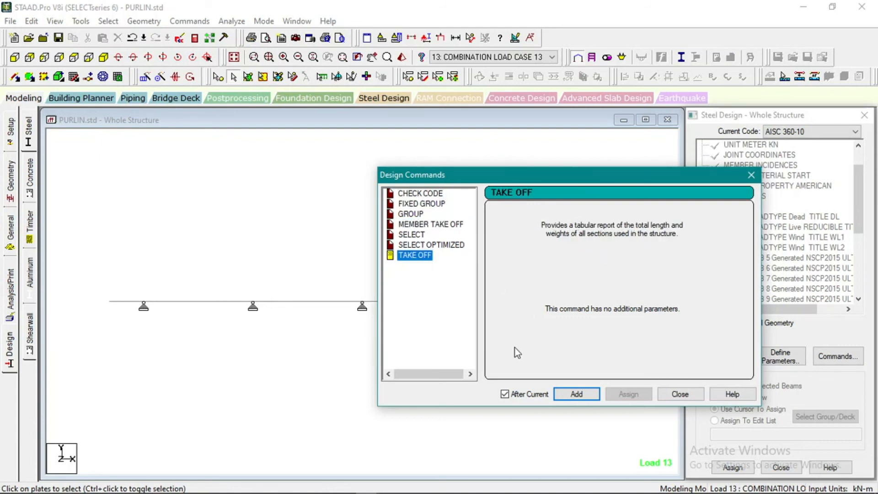
{"action": "left_click", "coordinate": [578, 396]}
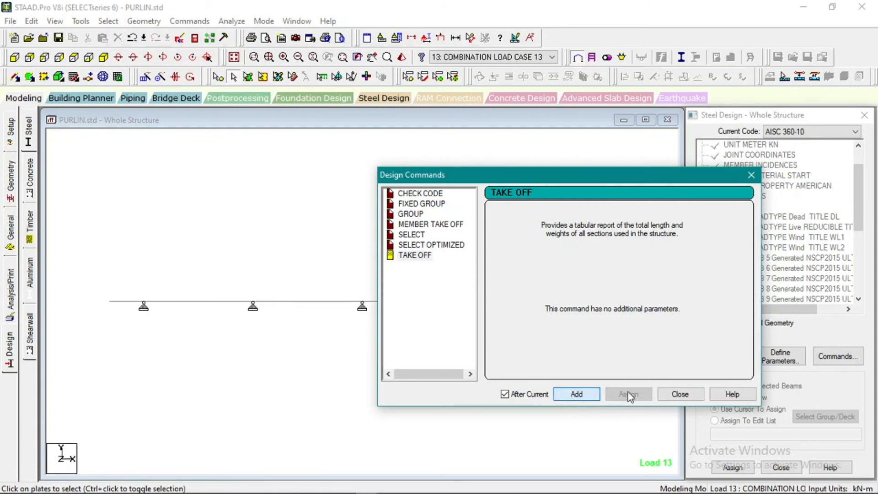
{"action": "left_click", "coordinate": [680, 394]}
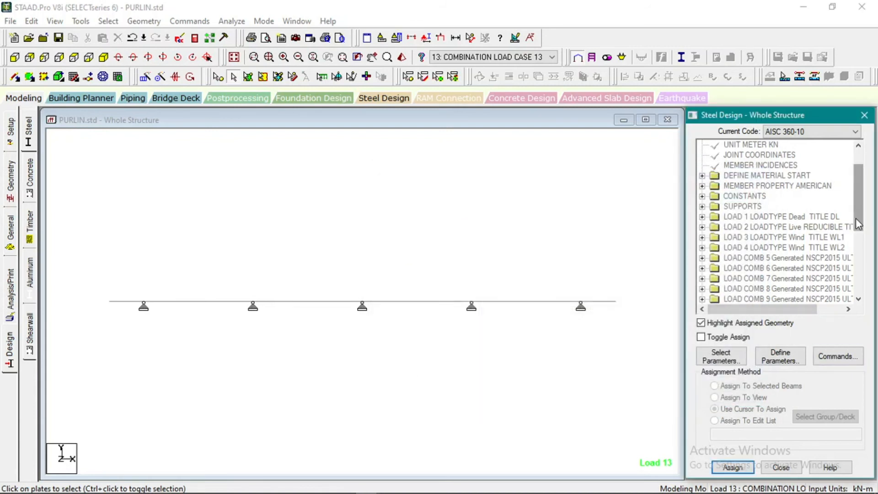
{"action": "scroll", "coordinate": [778, 256], "scroll_direction": "down", "scroll_amount": 3}
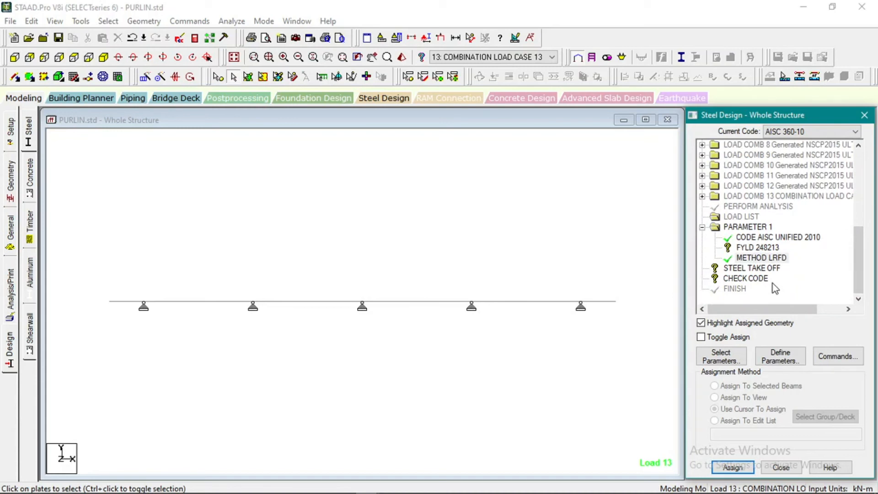
Step: Assign the FYLD 248213 parameter to all members in the view
{"action": "left_click", "coordinate": [759, 248]}
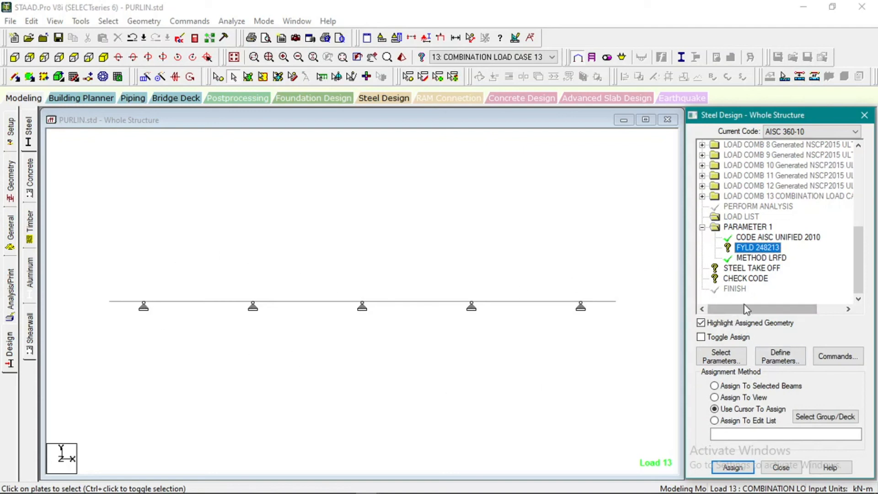
{"action": "left_click", "coordinate": [758, 228]}
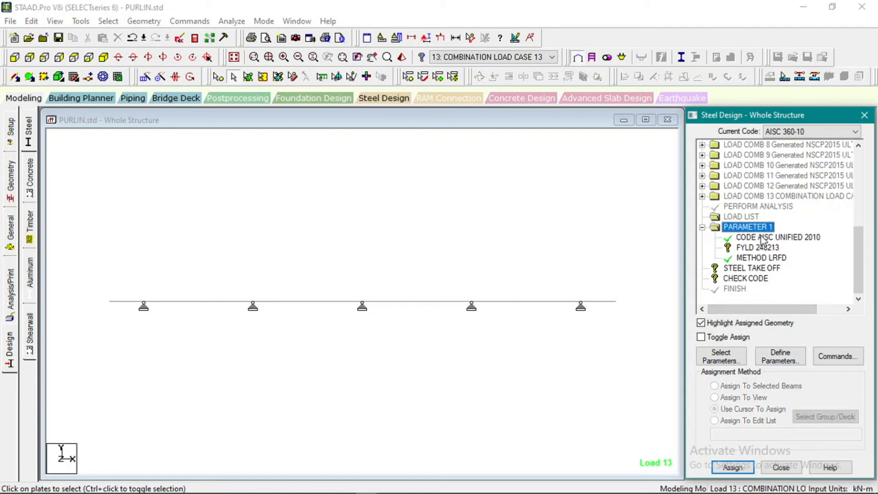
{"action": "left_click", "coordinate": [761, 248]}
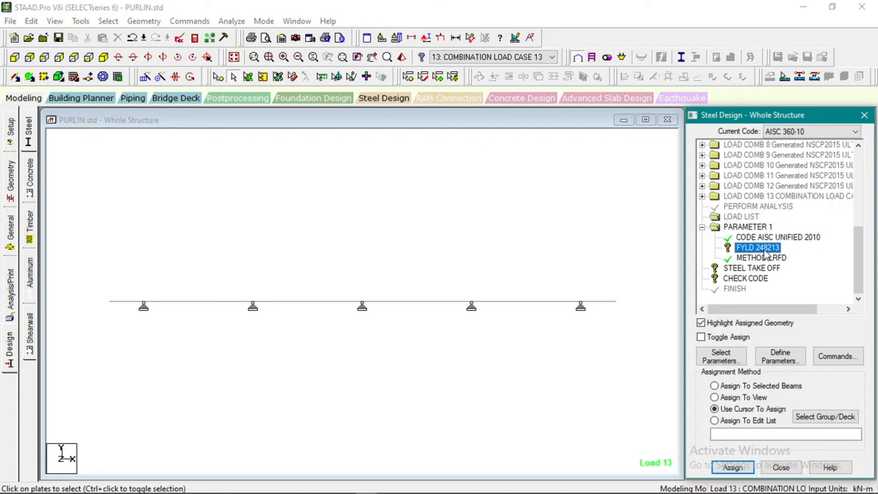
{"action": "left_click", "coordinate": [745, 397]}
{"action": "left_click", "coordinate": [733, 467]}
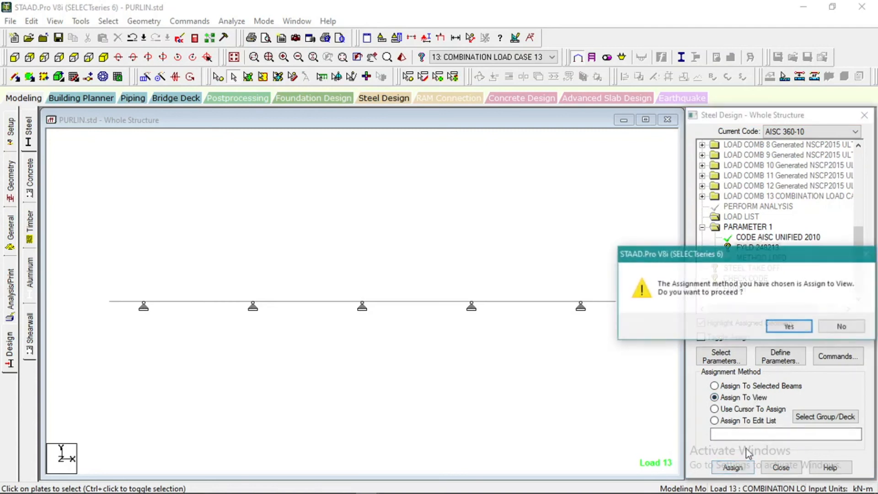
{"action": "left_click", "coordinate": [780, 326]}
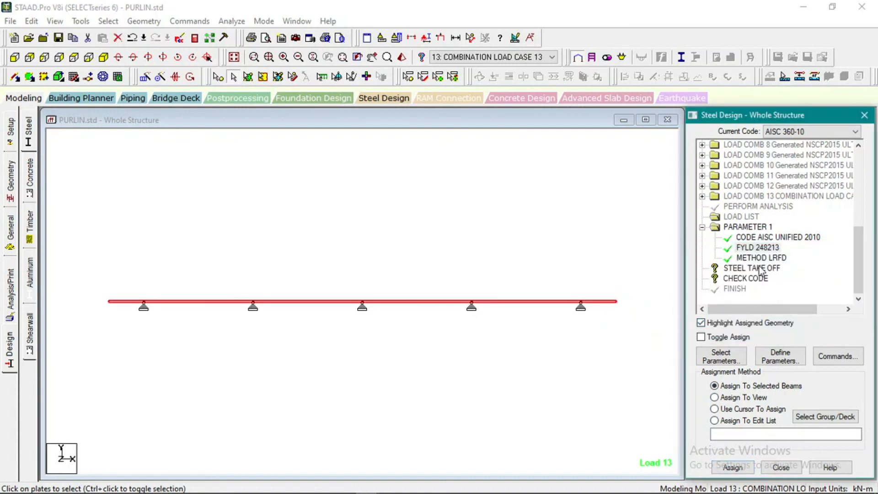
Step: Assign the STEEL TAKE OFF and CHECK CODE commands to all members in the view
{"action": "left_click", "coordinate": [755, 267]}
{"action": "left_click", "coordinate": [741, 398]}
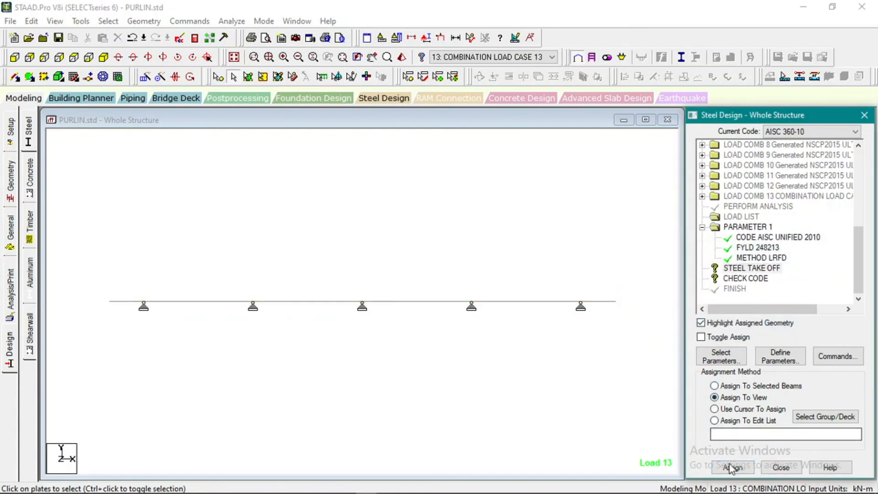
{"action": "left_click", "coordinate": [732, 466]}
{"action": "left_click", "coordinate": [772, 328]}
{"action": "left_click", "coordinate": [746, 278]}
{"action": "left_click", "coordinate": [714, 397]}
{"action": "left_click", "coordinate": [732, 466]}
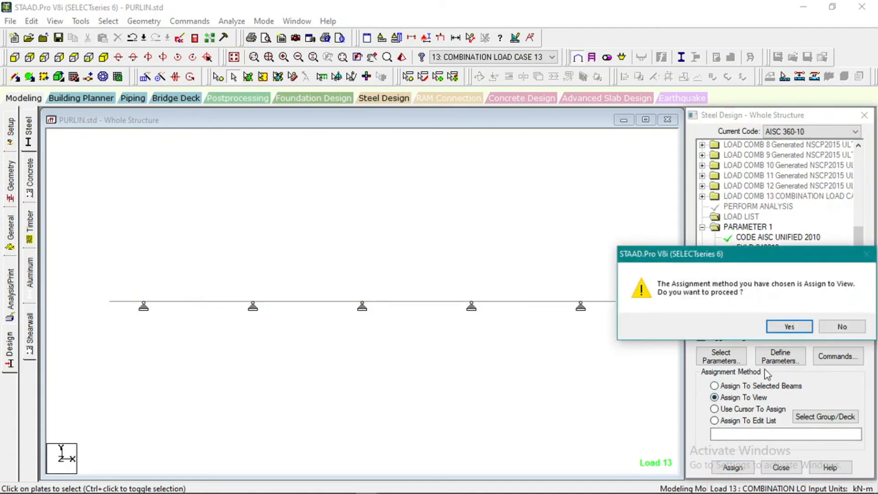
{"action": "left_click", "coordinate": [782, 325]}
{"action": "left_click", "coordinate": [475, 230]}
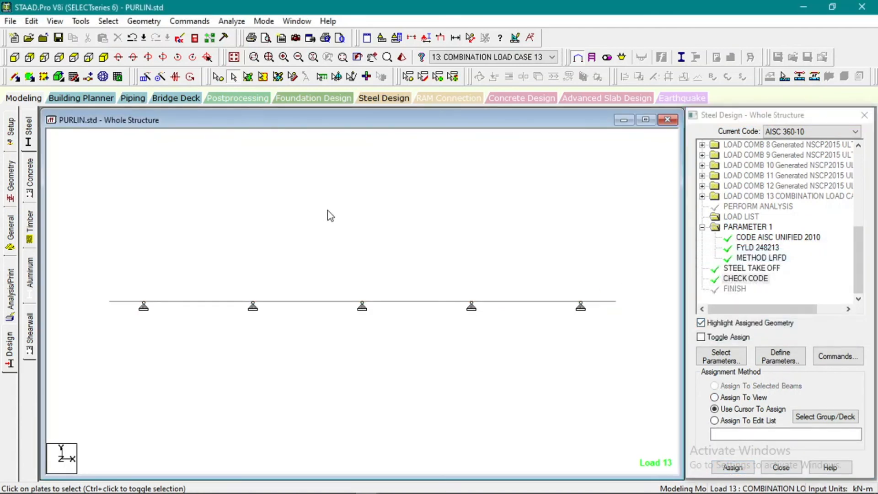
Step: Run the analysis, saving the modified structure, and open the resulting output file
{"action": "left_click", "coordinate": [233, 57]}
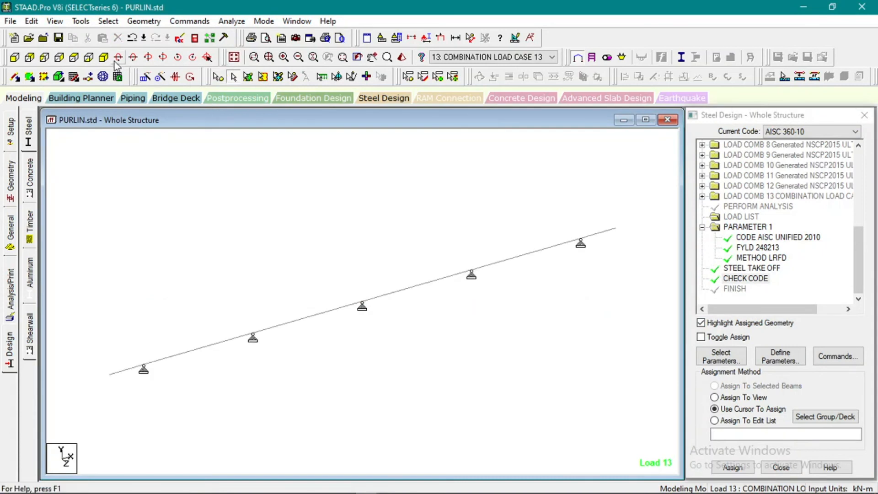
{"action": "scroll", "coordinate": [363, 291], "scroll_direction": "down", "scroll_amount": 1}
{"action": "scroll", "coordinate": [363, 291], "scroll_direction": "down", "scroll_amount": 1}
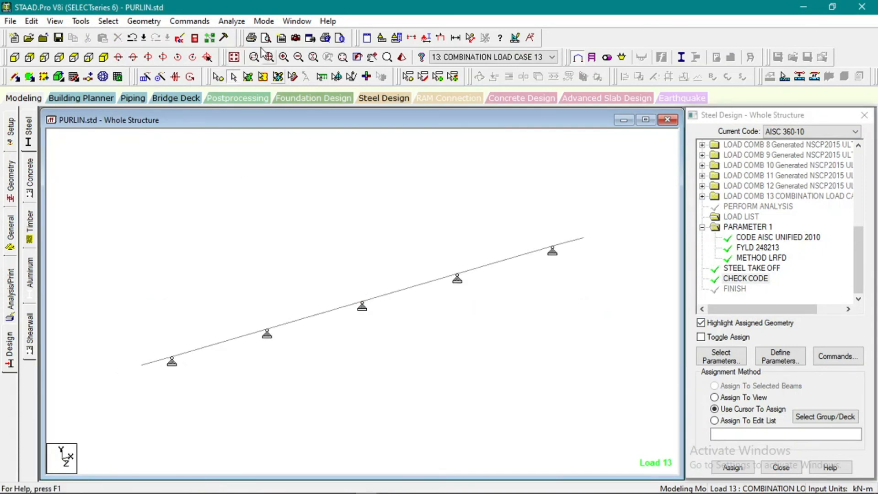
{"action": "left_click", "coordinate": [232, 22]}
{"action": "left_click", "coordinate": [241, 34]}
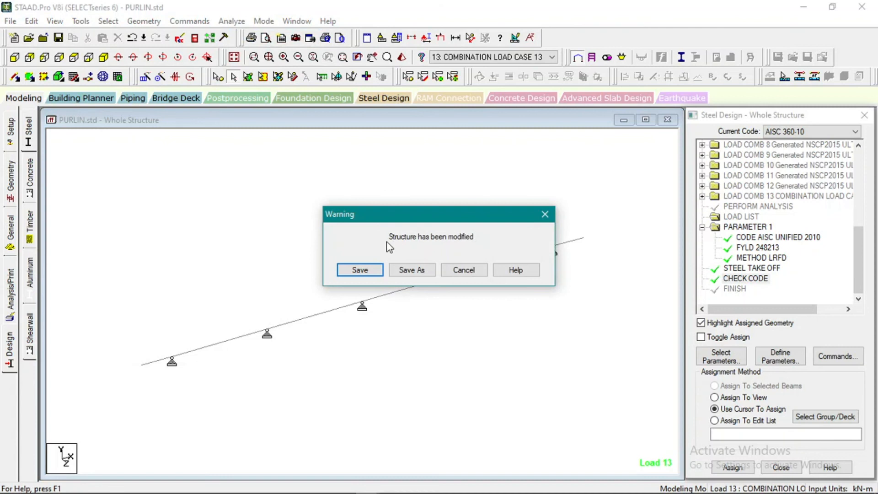
{"action": "left_click", "coordinate": [361, 272]}
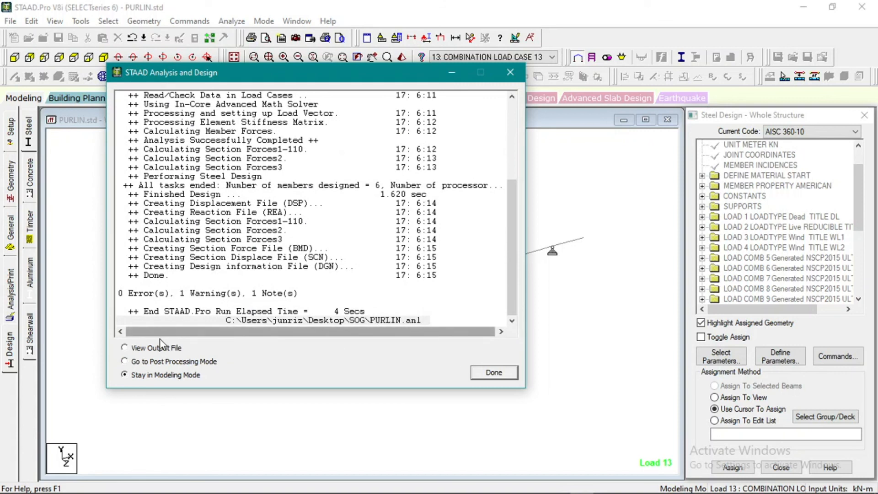
{"action": "left_click", "coordinate": [492, 373]}
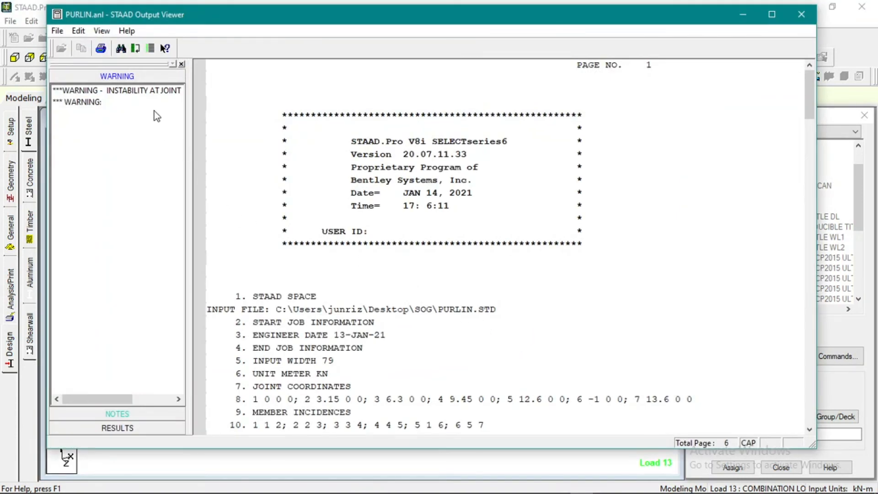
Step: Examine the instability warning and the notes in the output file and bring up its results list
{"action": "left_click", "coordinate": [137, 91]}
{"action": "left_click", "coordinate": [117, 414]}
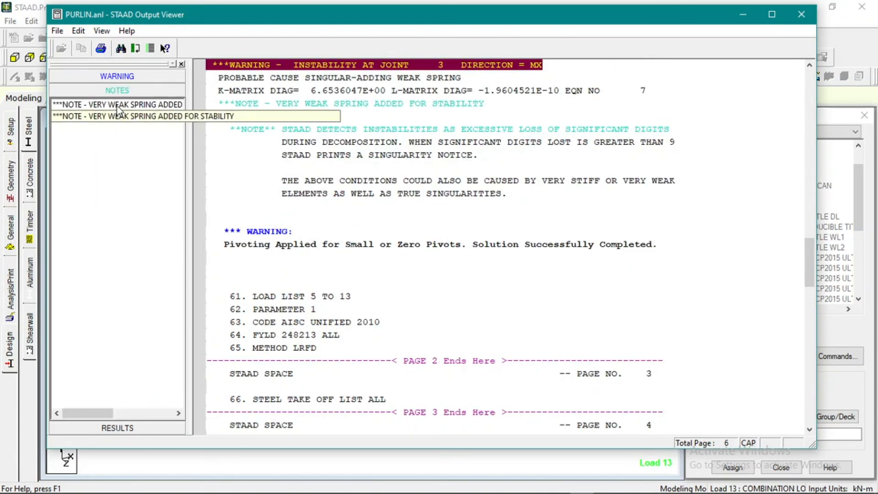
{"action": "left_click", "coordinate": [118, 425]}
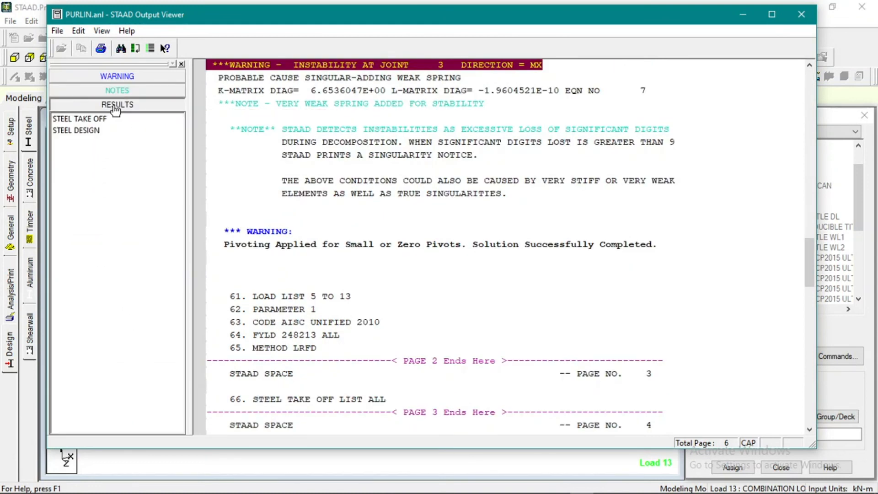
Step: Review the steel take-off table and the steel design code-check results for all members
{"action": "left_click", "coordinate": [89, 119]}
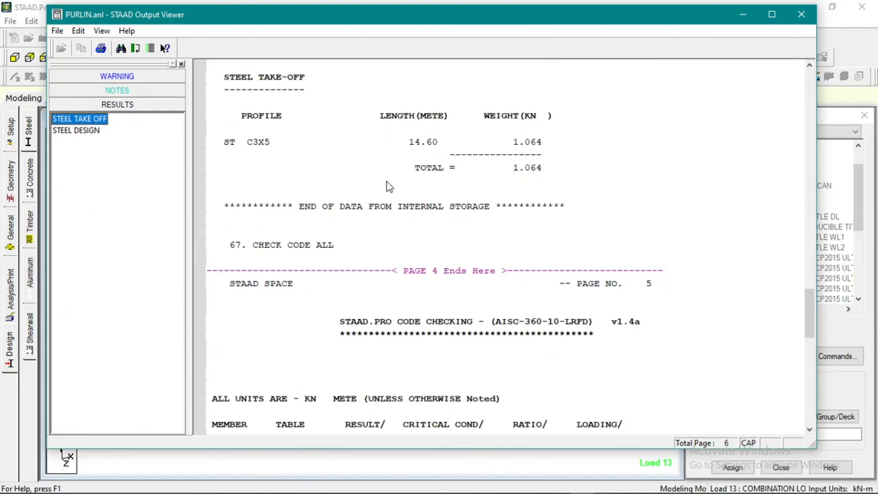
{"action": "scroll", "coordinate": [388, 185], "scroll_direction": "up", "scroll_amount": 4}
{"action": "scroll", "coordinate": [320, 189], "scroll_direction": "down", "scroll_amount": 2}
{"action": "left_click_drag", "start_coordinate": [236, 195], "coordinate": [555, 271]}
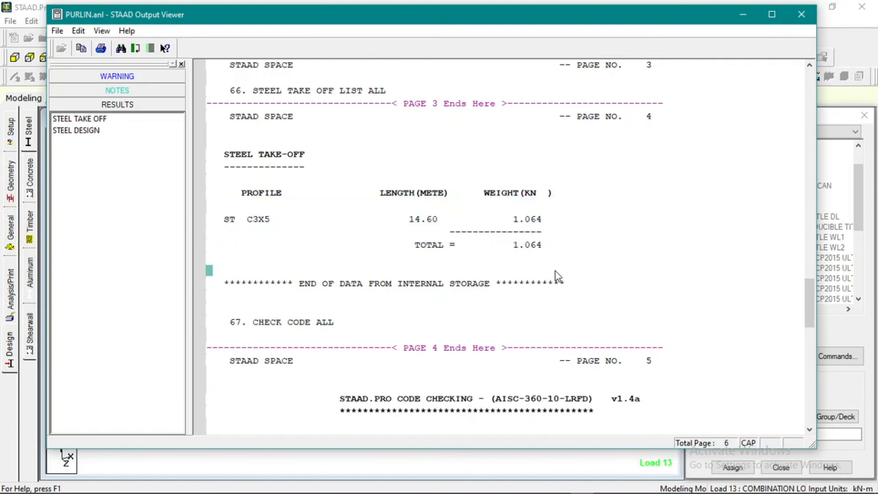
{"action": "left_click", "coordinate": [516, 256]}
{"action": "scroll", "coordinate": [421, 323], "scroll_direction": "down", "scroll_amount": 1}
{"action": "left_click", "coordinate": [78, 132]}
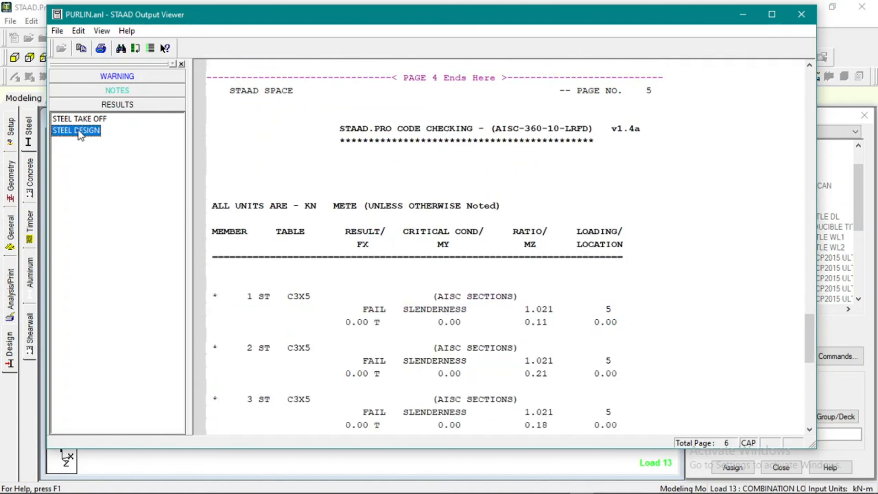
{"action": "scroll", "coordinate": [401, 265], "scroll_direction": "down", "scroll_amount": 6}
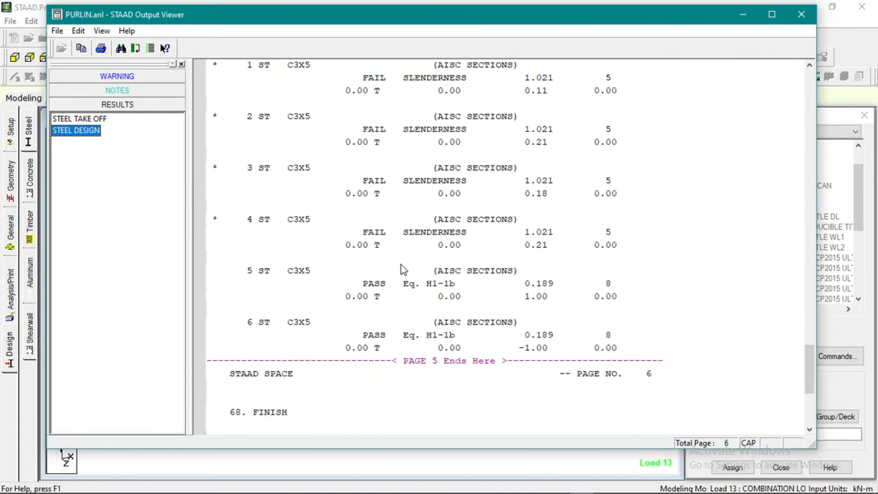
Step: Recheck the steel design code-check results of members 1 to 6 and close the output file
{"action": "scroll", "coordinate": [402, 265], "scroll_direction": "down", "scroll_amount": 4}
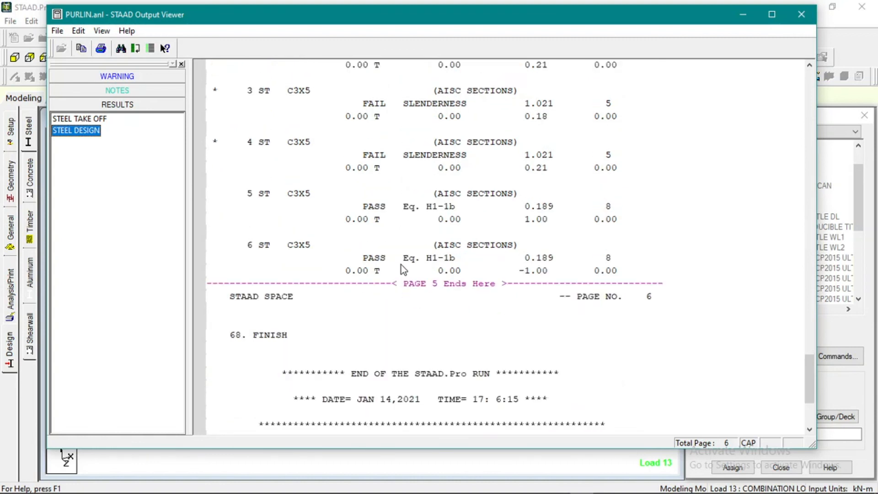
{"action": "scroll", "coordinate": [402, 264], "scroll_direction": "up", "scroll_amount": 8}
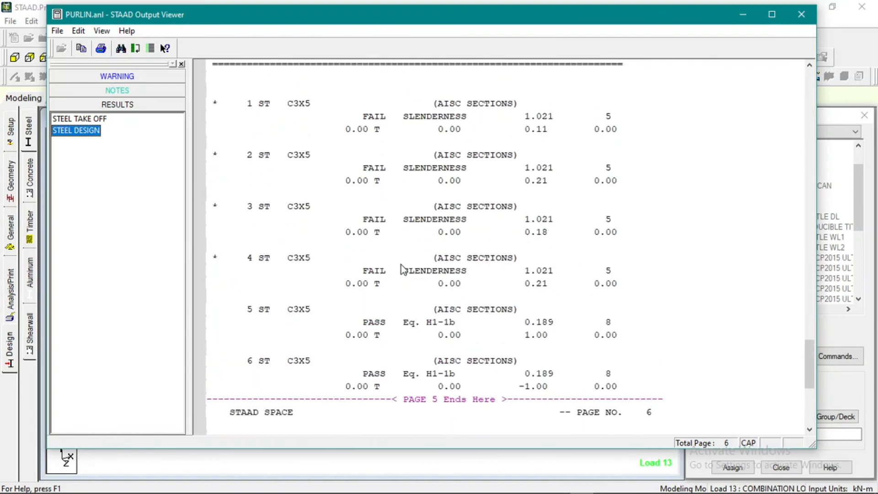
{"action": "scroll", "coordinate": [411, 251], "scroll_direction": "down", "scroll_amount": 4}
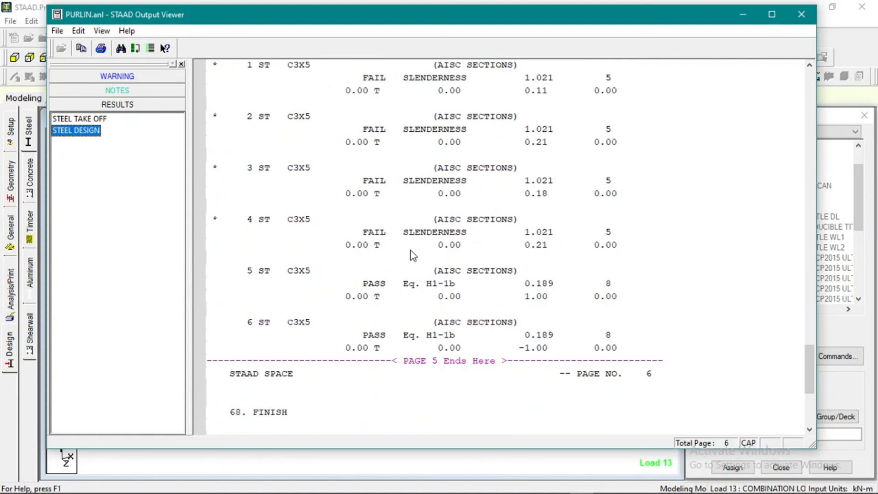
{"action": "scroll", "coordinate": [411, 250], "scroll_direction": "up", "scroll_amount": 2}
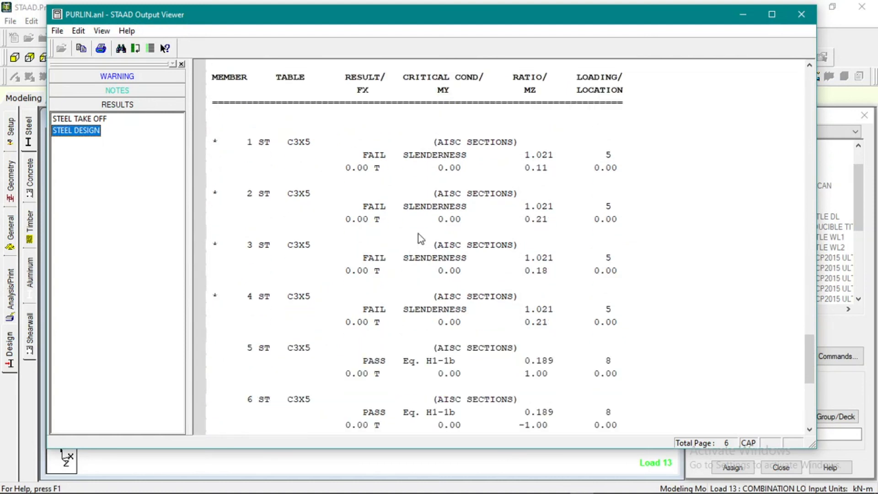
{"action": "scroll", "coordinate": [430, 200], "scroll_direction": "down", "scroll_amount": 5}
{"action": "scroll", "coordinate": [432, 201], "scroll_direction": "up", "scroll_amount": 3}
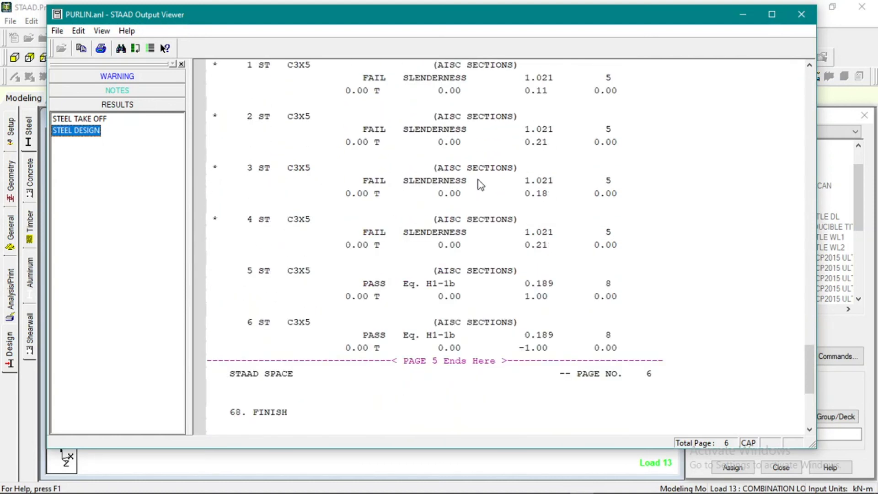
{"action": "left_click", "coordinate": [813, 17]}
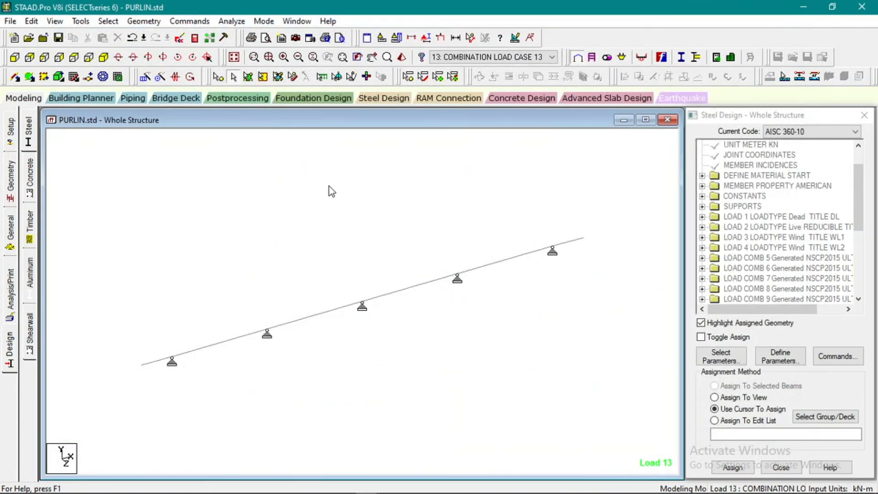
{"action": "right_click", "coordinate": [251, 155]}
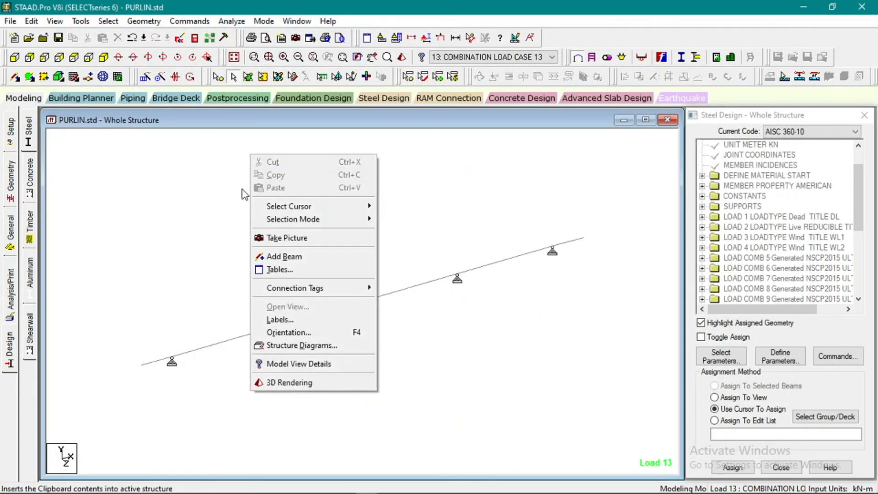
{"action": "left_click", "coordinate": [209, 224]}
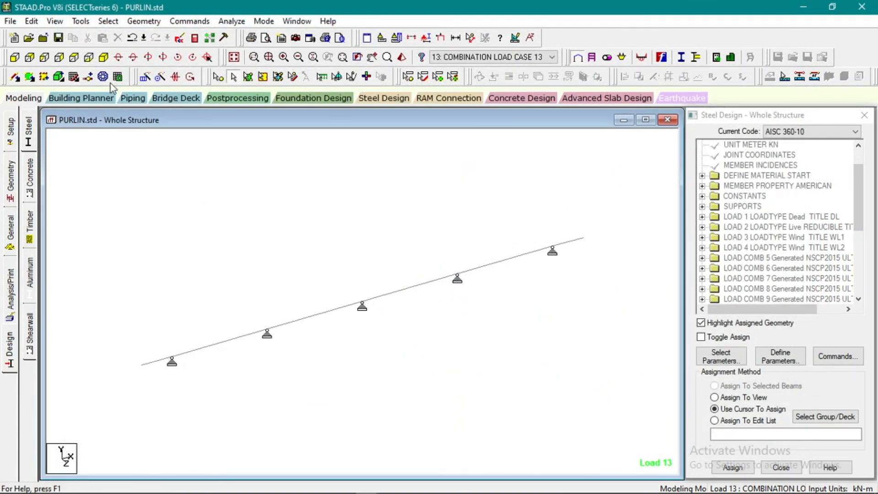
{"action": "left_click", "coordinate": [108, 21]}
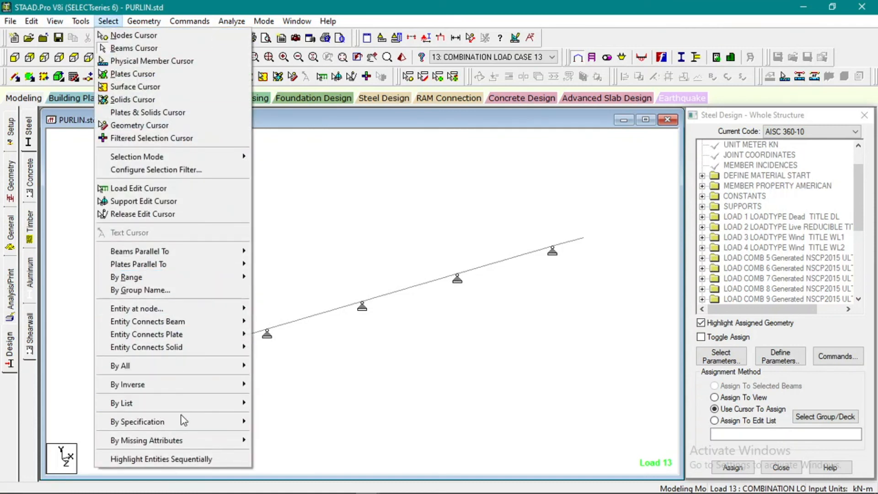
{"action": "left_click", "coordinate": [339, 239]}
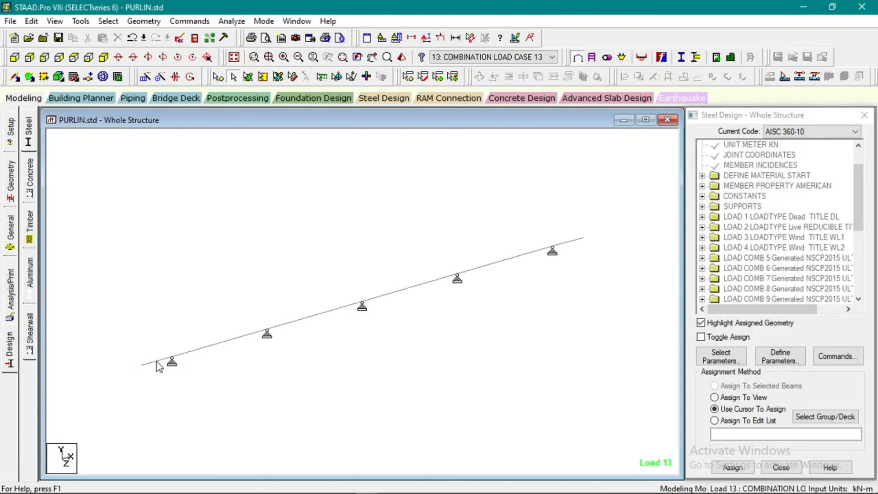
Step: Inspect the design ratios of the purlin's beams in the model view, from the lower overhang to the upper one
{"action": "mouse_move", "coordinate": [157, 361]}
{"action": "mouse_move", "coordinate": [217, 344]}
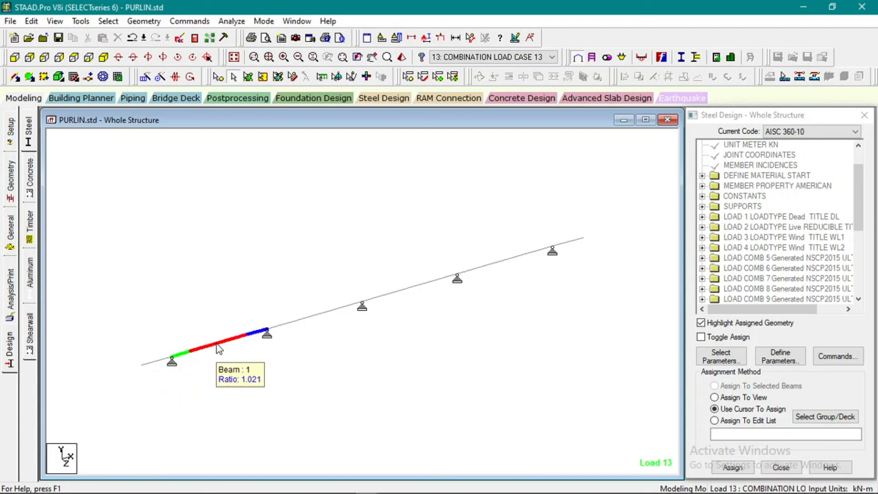
{"action": "mouse_move", "coordinate": [311, 321]}
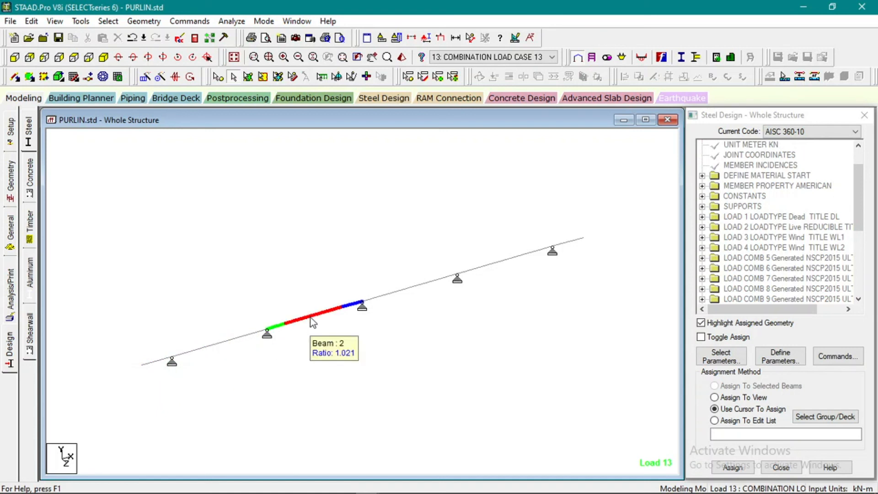
{"action": "mouse_move", "coordinate": [397, 296]}
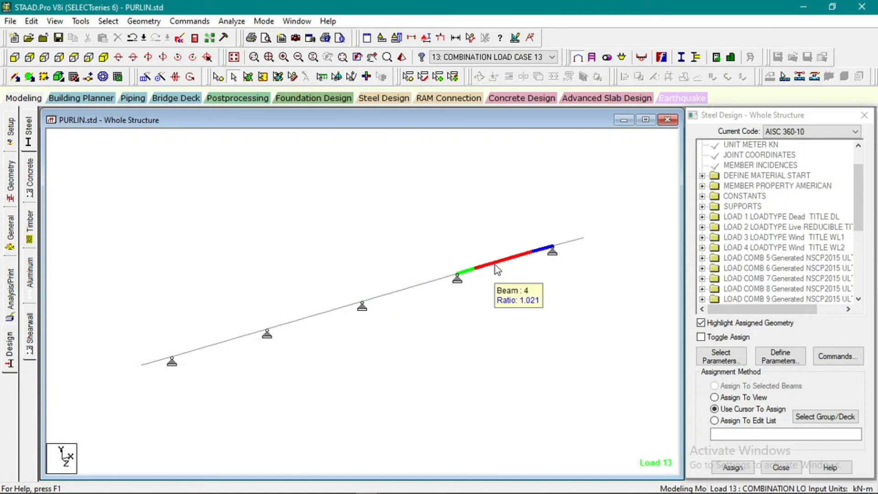
{"action": "mouse_move", "coordinate": [567, 245]}
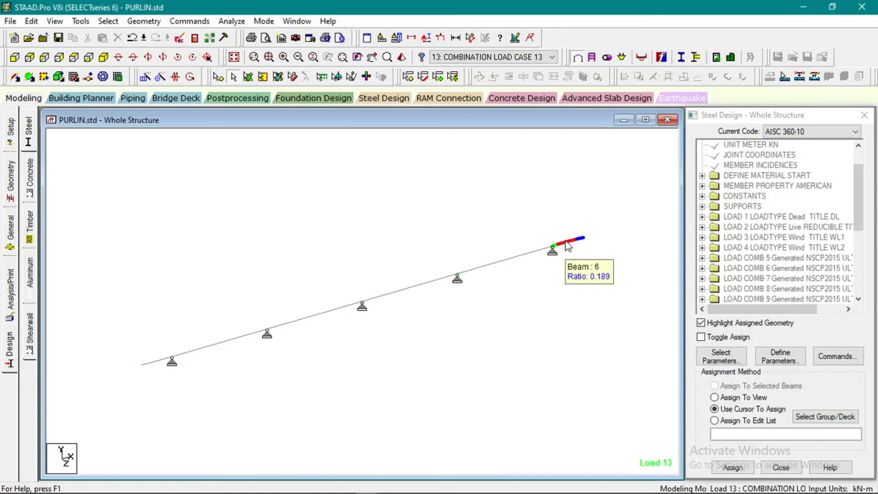
{"action": "left_click", "coordinate": [567, 246]}
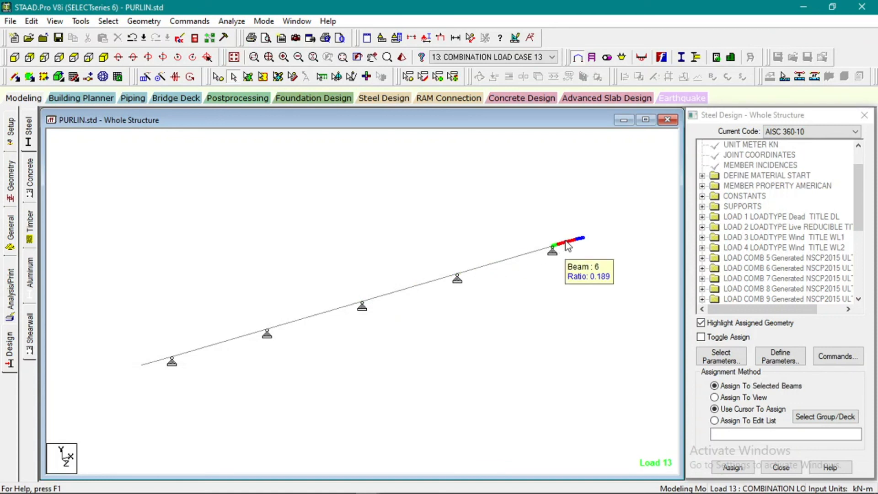
Step: Open the properties of the lower overhang, beam 5, and review its steel design result and design properties
{"action": "double_click", "coordinate": [156, 364]}
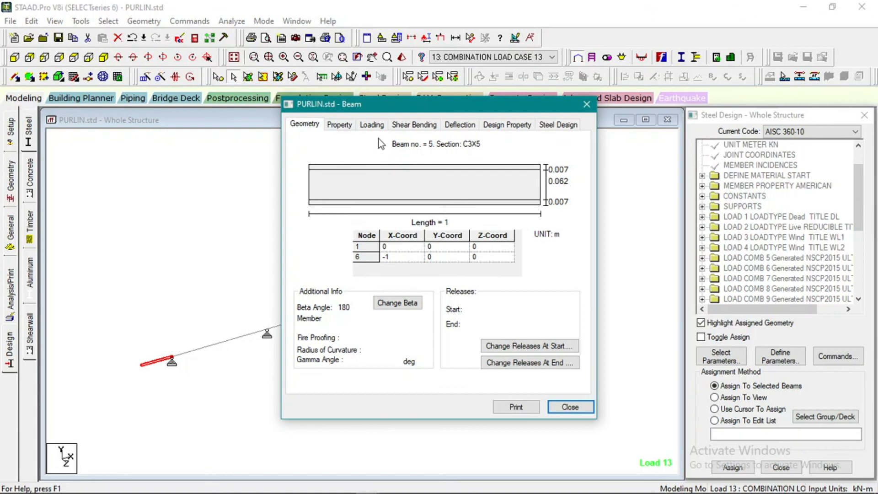
{"action": "left_click", "coordinate": [560, 128]}
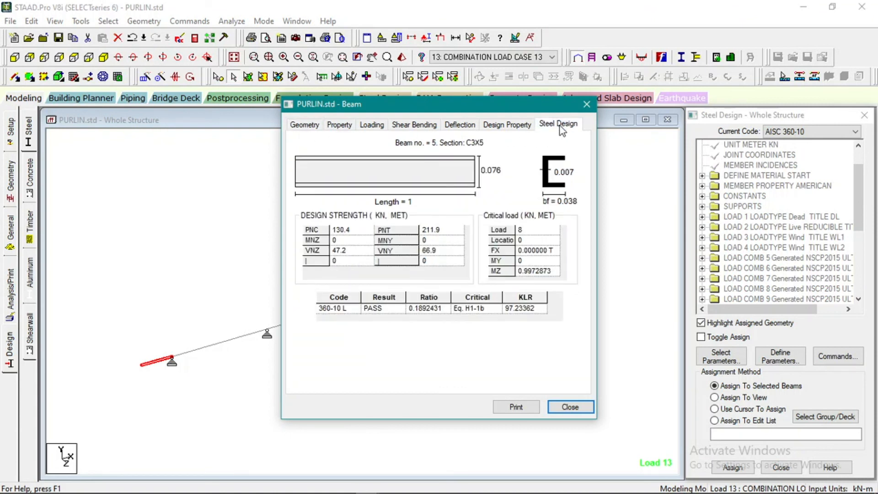
{"action": "left_click", "coordinate": [386, 307]}
{"action": "left_click", "coordinate": [501, 125]}
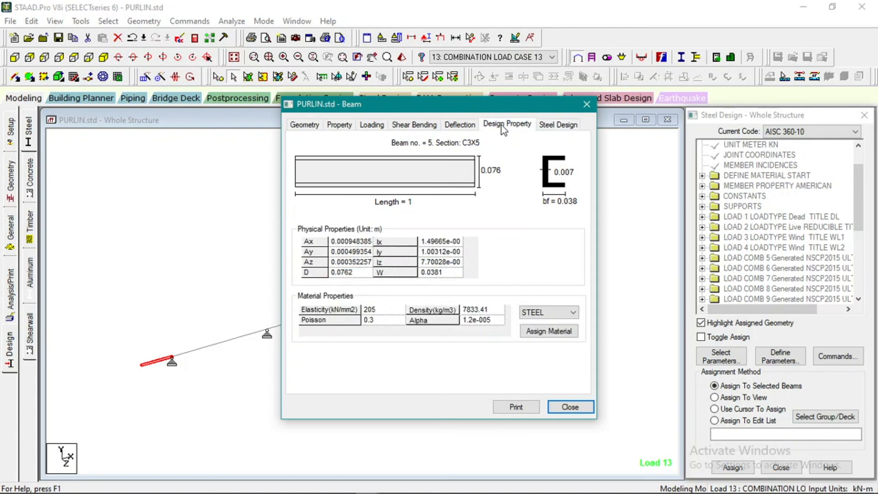
Step: Display beam 5's global deflection in the Y direction for load combination 13
{"action": "left_click", "coordinate": [461, 125]}
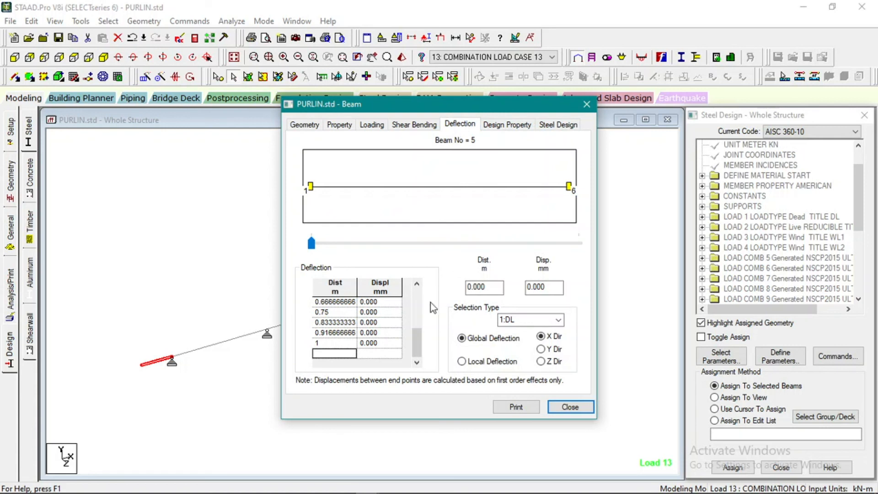
{"action": "left_click", "coordinate": [558, 321]}
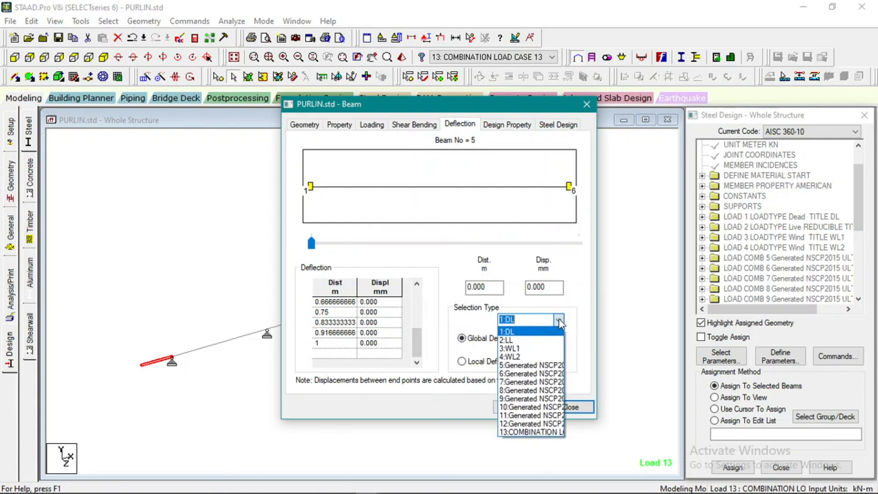
{"action": "left_click", "coordinate": [559, 320]}
{"action": "left_click", "coordinate": [559, 321]}
{"action": "left_click", "coordinate": [545, 432]}
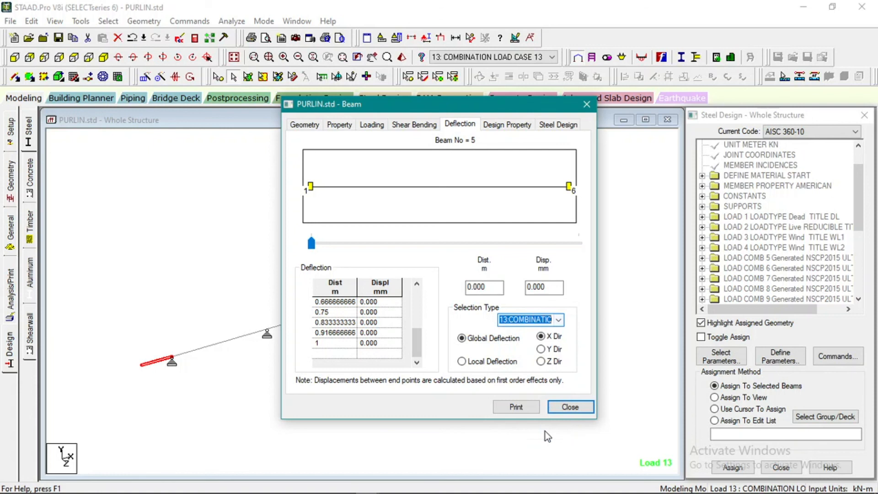
{"action": "left_click", "coordinate": [541, 349]}
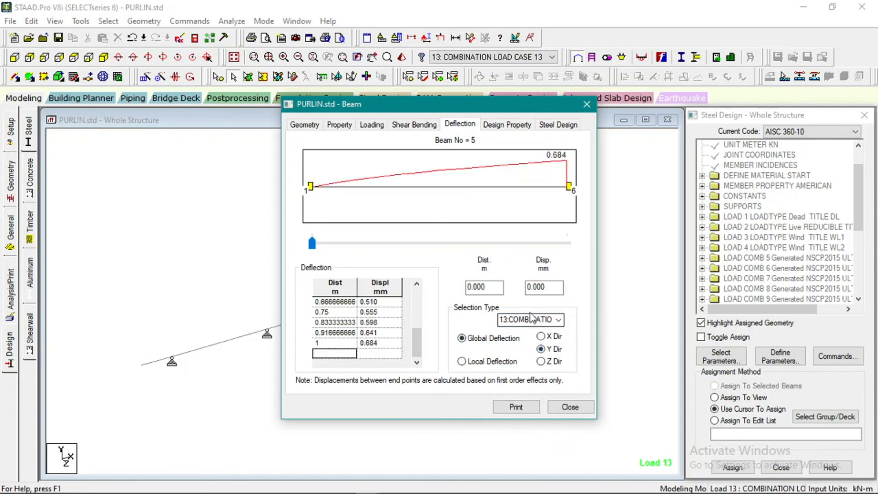
Step: Switch to the Excel workbook and calculate the overhang's deflection limit in Sheet3 cell H7 with =1000/240
{"action": "mouse_move", "coordinate": [274, 487]}
{"action": "left_click", "coordinate": [248, 484]}
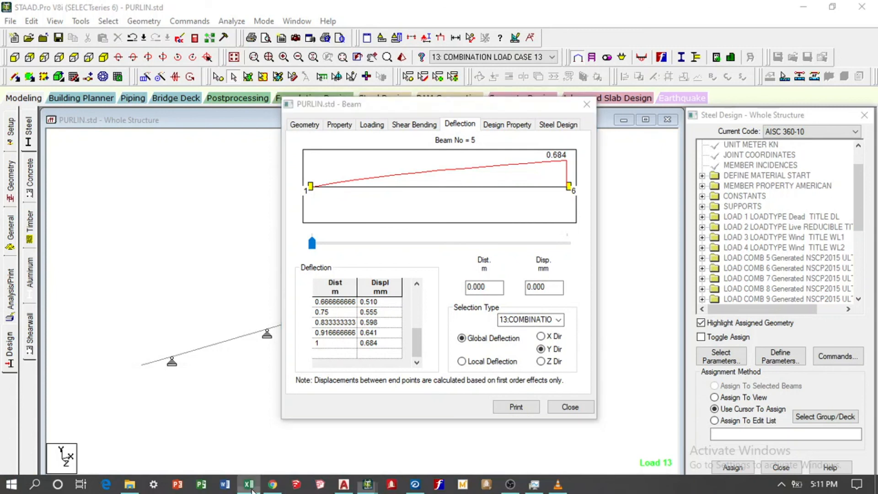
{"action": "left_click", "coordinate": [192, 471]}
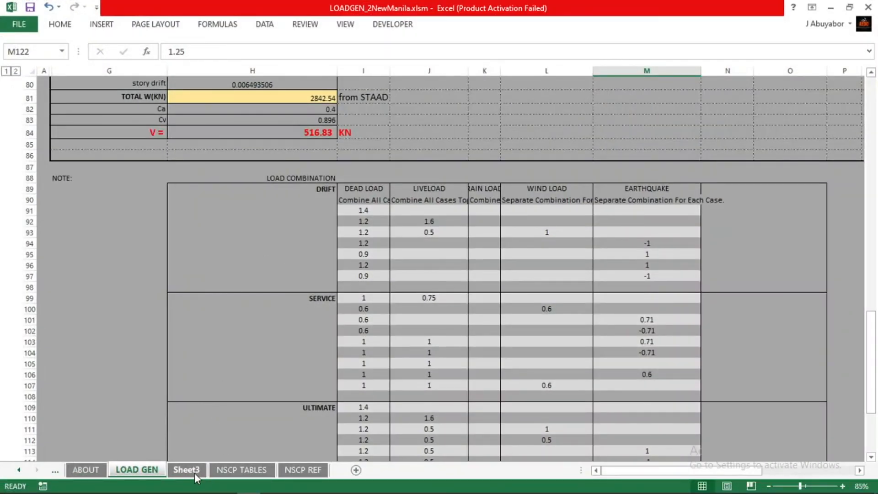
{"action": "left_click", "coordinate": [312, 162]}
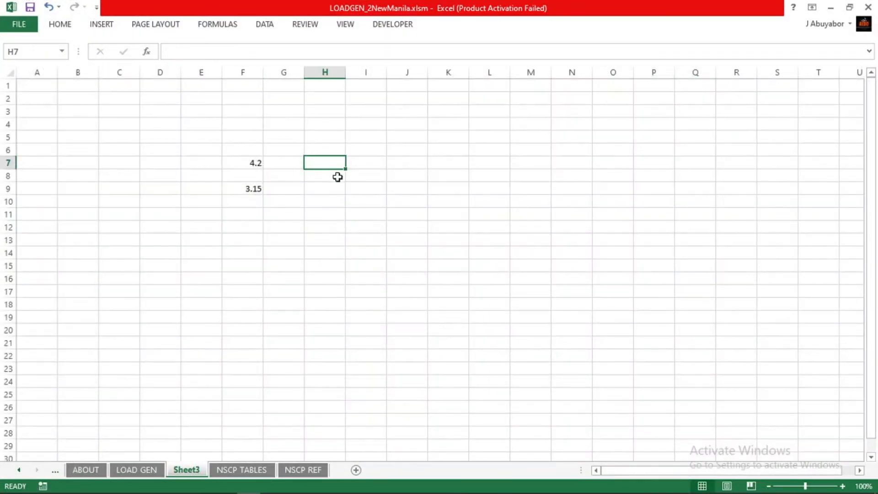
{"action": "type", "text": "=1/"}
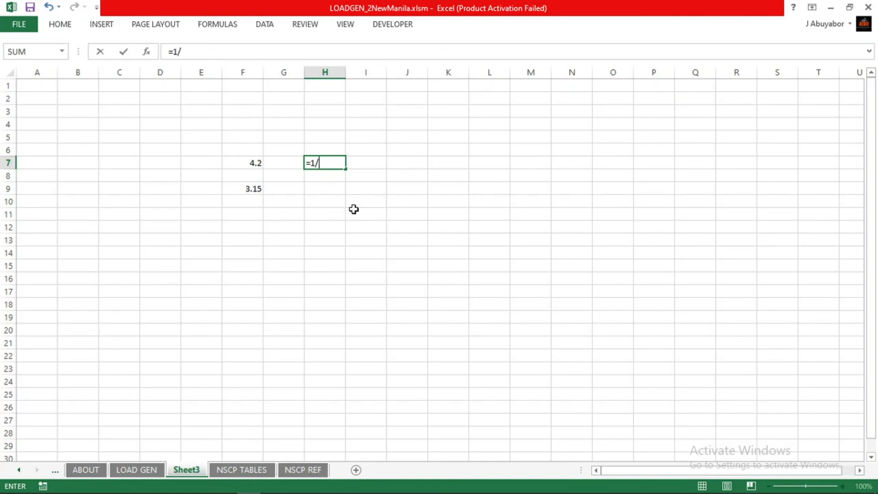
{"action": "type", "text": "240"}
{"action": "key", "text": "BackSpace"}
{"action": "key", "text": "BackSpace"}
{"action": "key", "text": "BackSpace"}
{"action": "type", "text": "000/240"}
{"action": "key", "text": "Return"}
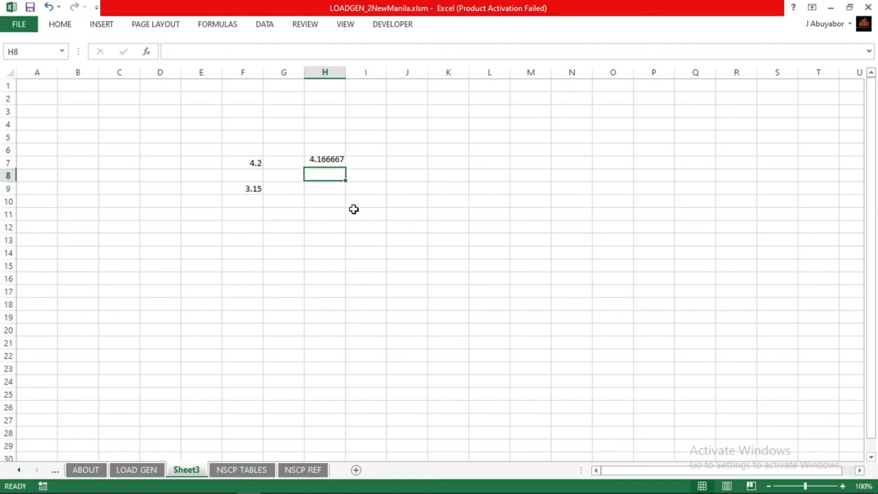
Step: Calculate the 3.15 m span's deflection limit in cell H8 with =3150/240
{"action": "type", "text": "=3"}
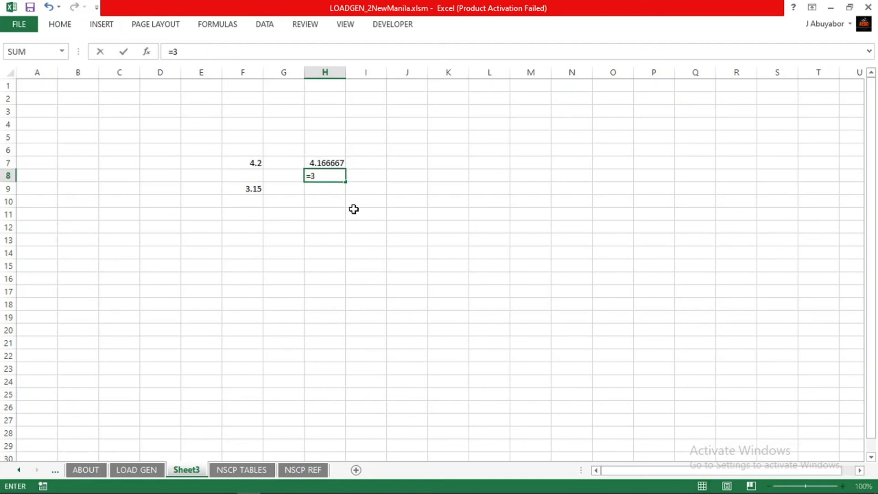
{"action": "key", "text": "BackSpace"}
{"action": "type", "text": "3150/240"}
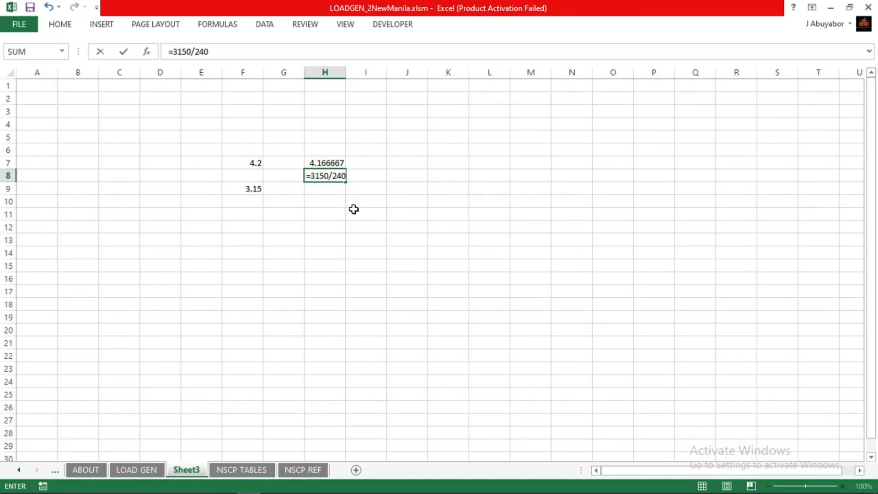
{"action": "key", "text": "Return"}
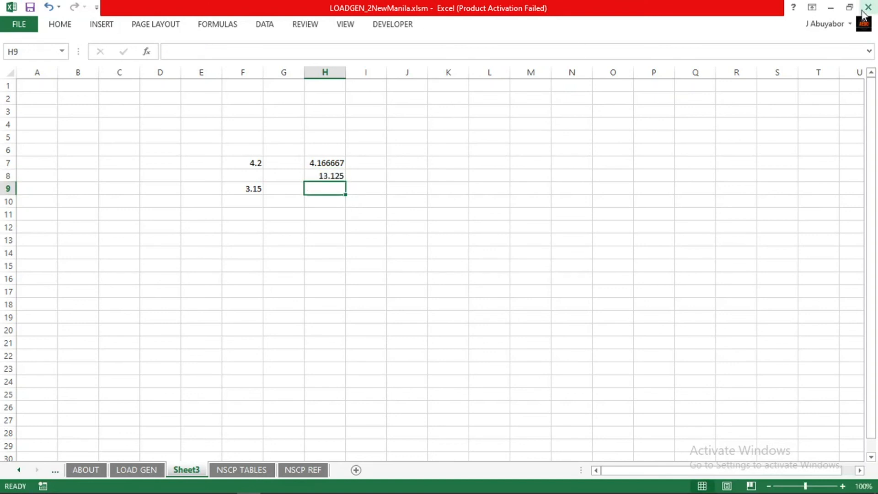
Step: Return to STAAD.Pro and display beam 2's global deflection in the Y direction for load combination 13
{"action": "left_click", "coordinate": [831, 7]}
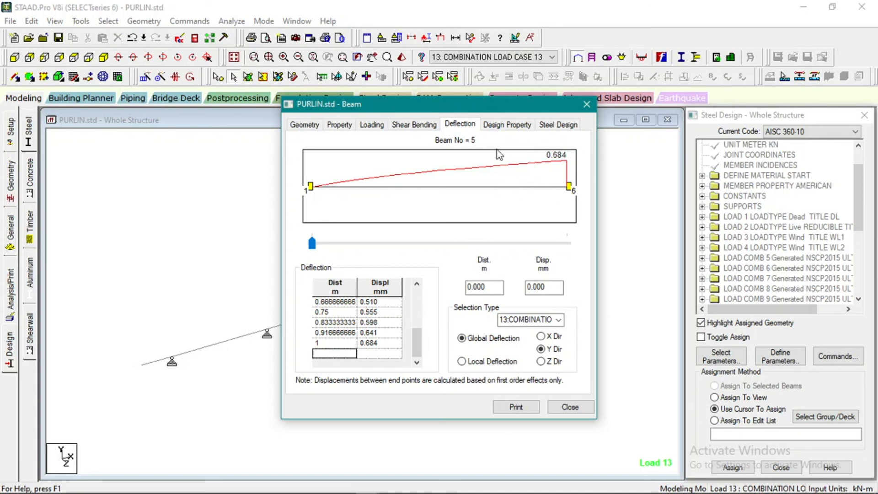
{"action": "left_click", "coordinate": [586, 109]}
{"action": "left_click", "coordinate": [341, 309]}
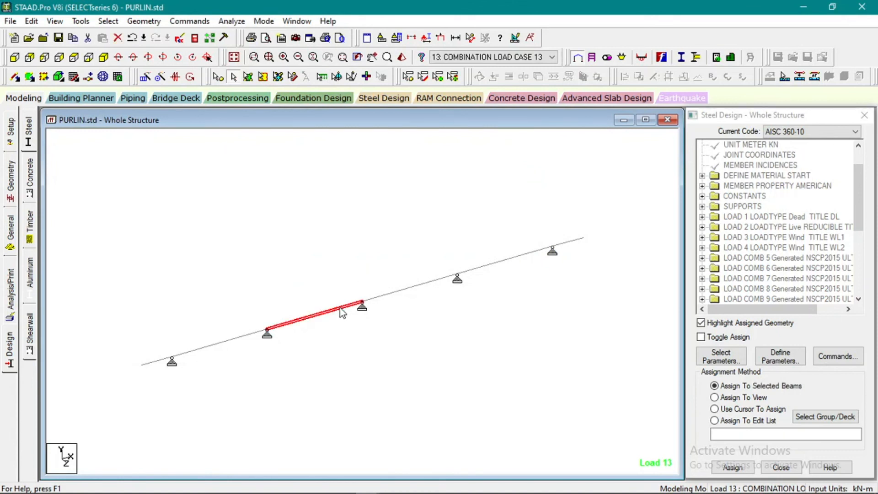
{"action": "double_click", "coordinate": [337, 307]}
{"action": "left_click", "coordinate": [459, 124]}
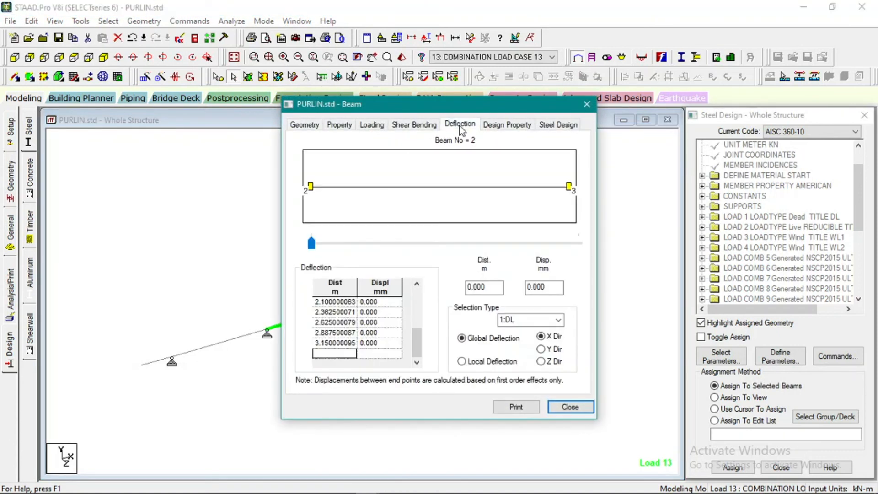
{"action": "left_click", "coordinate": [556, 319]}
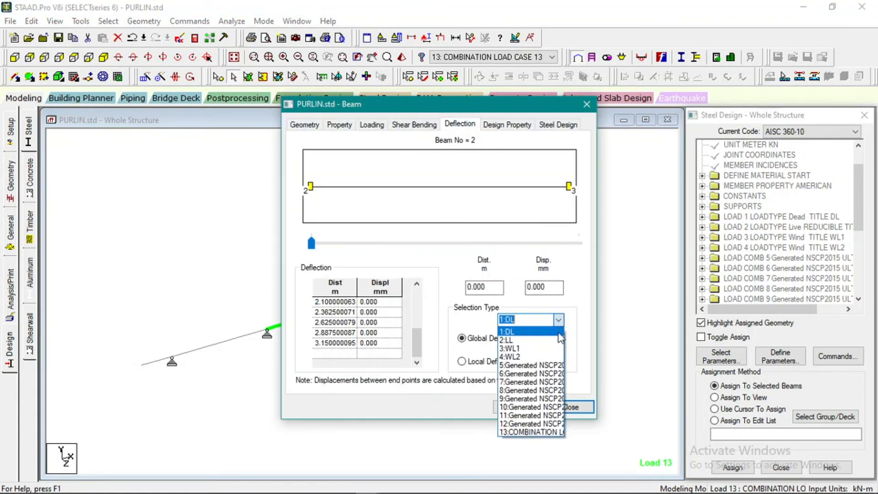
{"action": "left_click", "coordinate": [562, 433]}
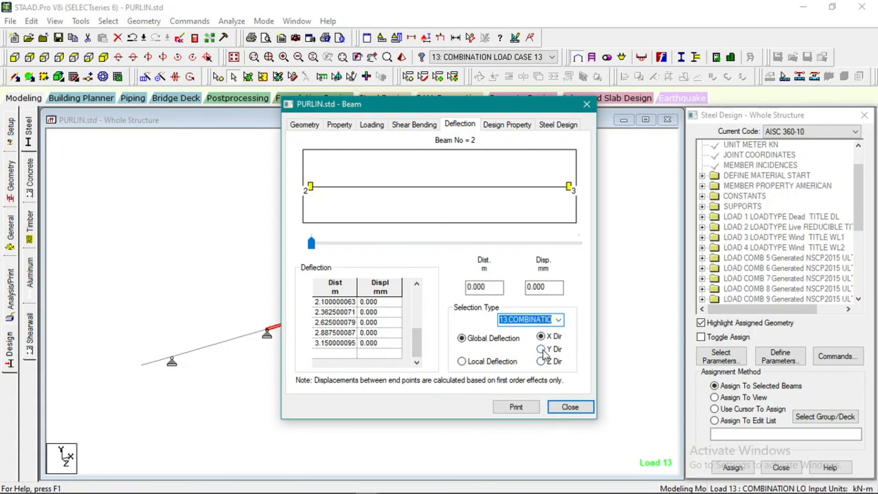
{"action": "left_click", "coordinate": [542, 349]}
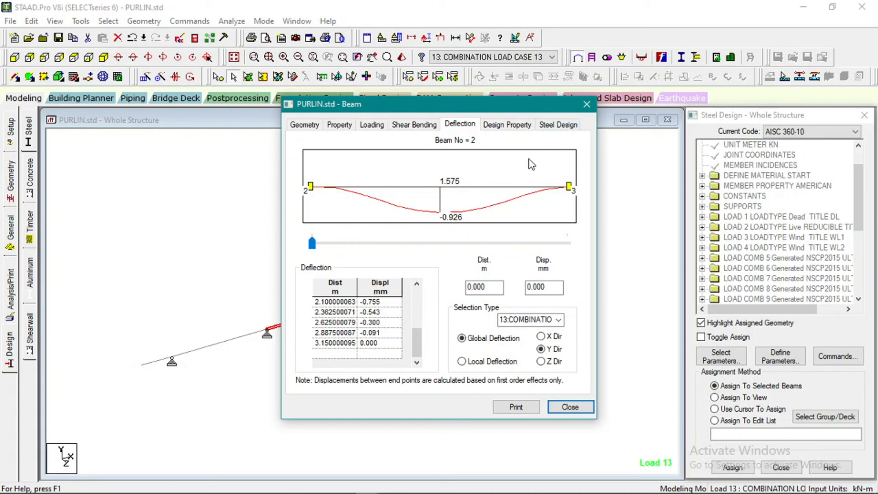
Step: Review beam 2's steel design result, including its critical condition and ratio, and leave the beam's properties
{"action": "left_click", "coordinate": [556, 125]}
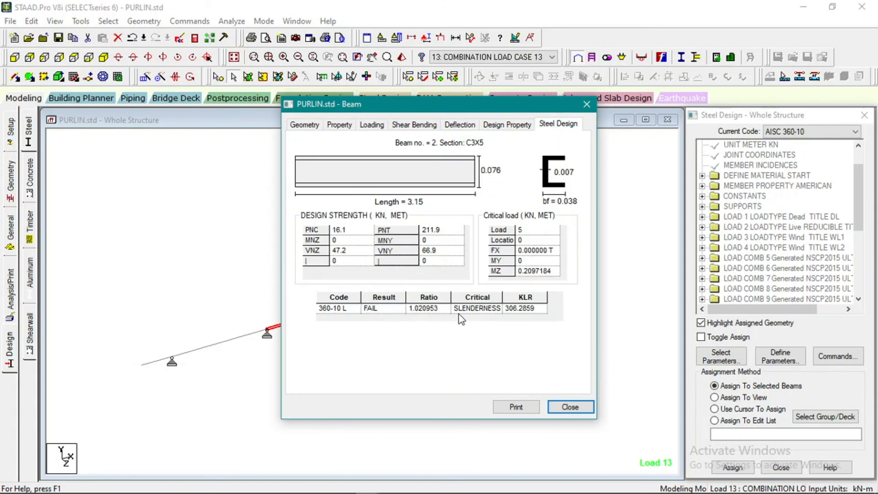
{"action": "left_click_drag", "start_coordinate": [455, 309], "coordinate": [501, 310]}
{"action": "left_click", "coordinate": [397, 311]}
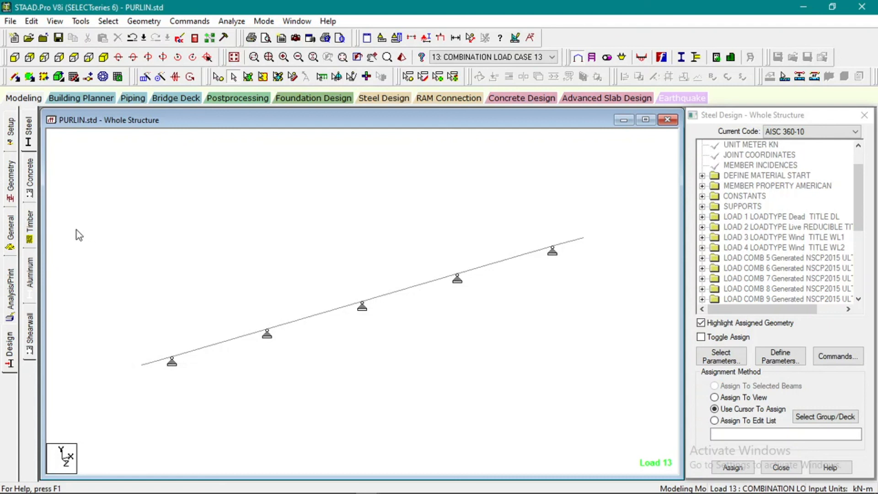
Step: Change the purlin's section property to the C3X6 channel in STEEL from the American steel table, deleting the existing result files
{"action": "left_click", "coordinate": [9, 176]}
{"action": "left_click", "coordinate": [15, 225]}
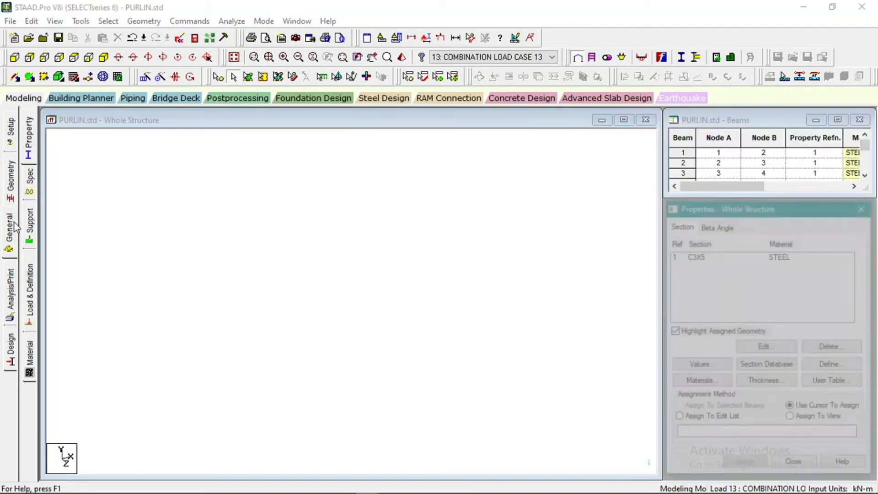
{"action": "left_click", "coordinate": [702, 256]}
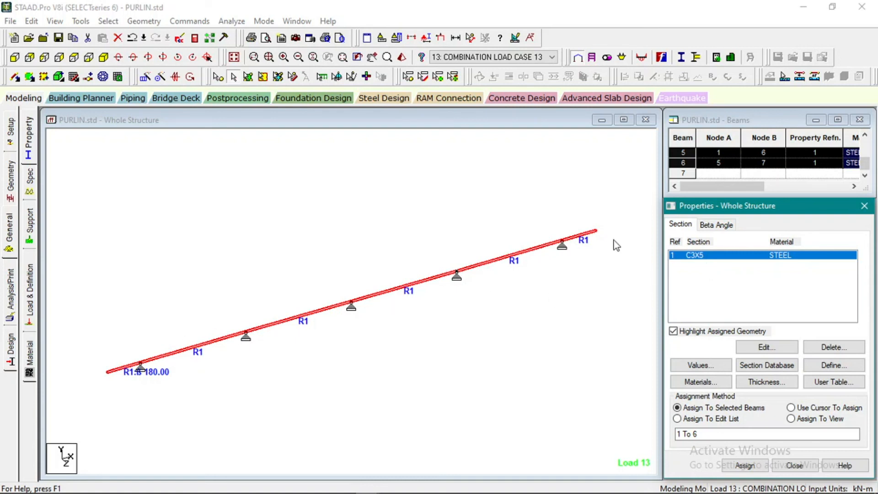
{"action": "double_click", "coordinate": [705, 257]}
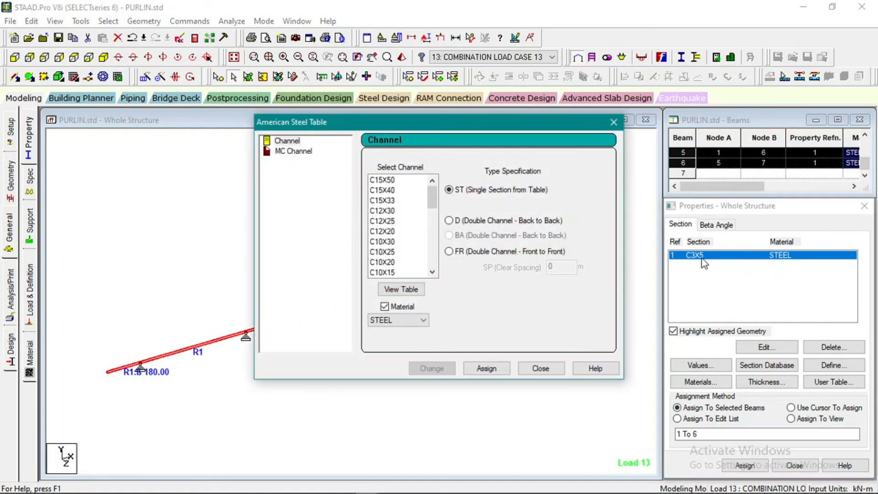
{"action": "left_click", "coordinate": [389, 289]}
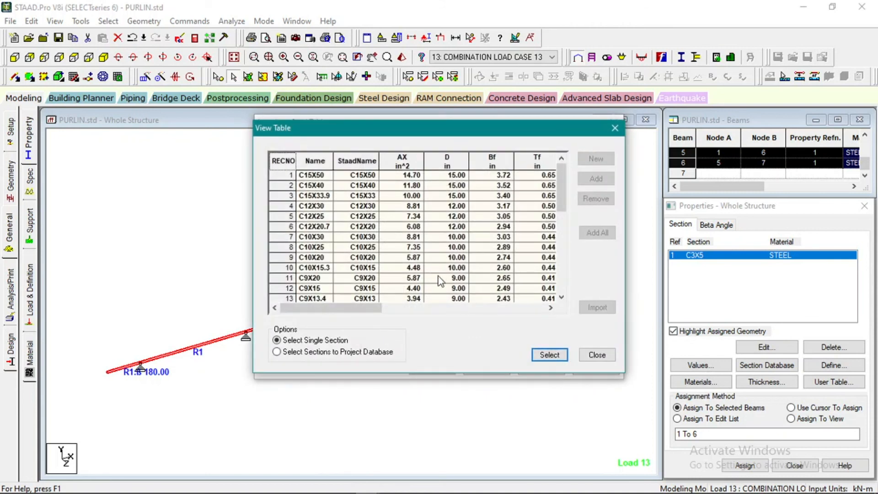
{"action": "left_click_drag", "start_coordinate": [563, 197], "coordinate": [566, 278]}
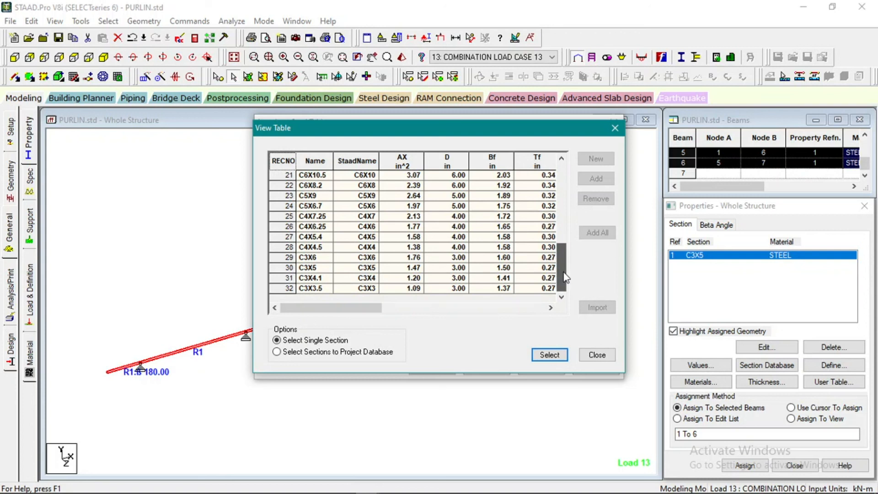
{"action": "left_click", "coordinate": [290, 257]}
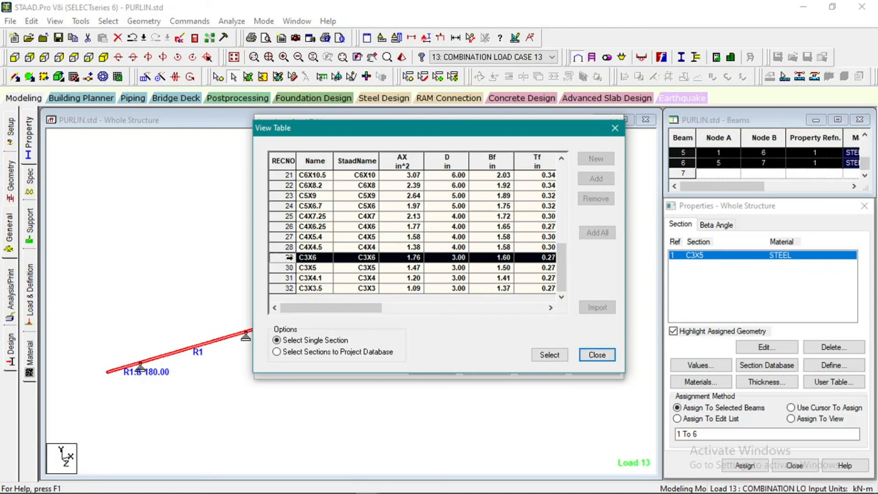
{"action": "left_click", "coordinate": [556, 359]}
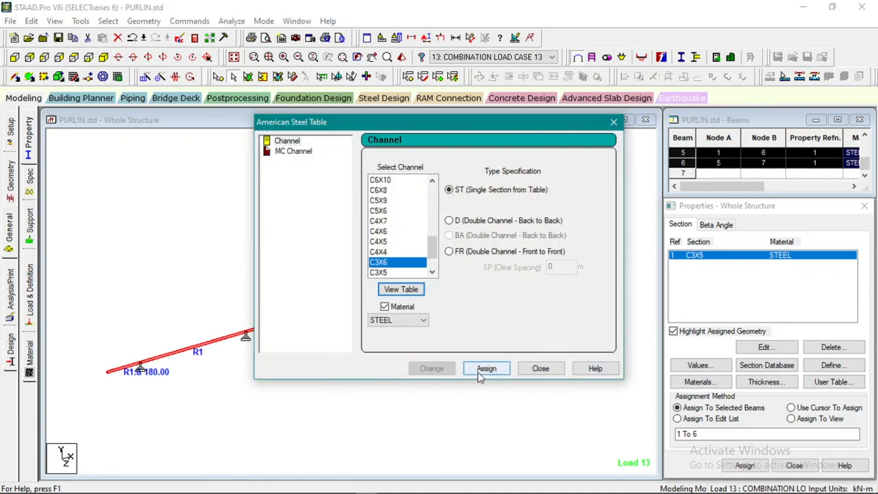
{"action": "left_click", "coordinate": [415, 322]}
{"action": "left_click", "coordinate": [415, 333]}
{"action": "left_click", "coordinate": [430, 367]}
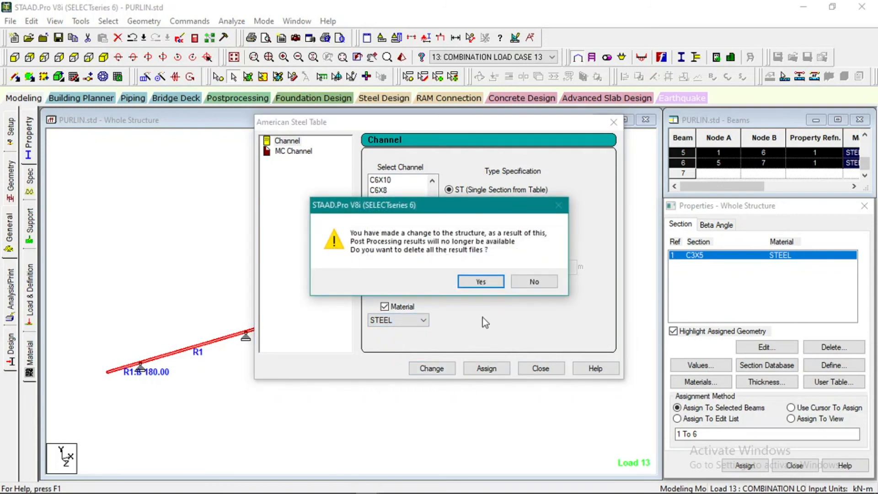
{"action": "left_click", "coordinate": [481, 282]}
{"action": "left_click", "coordinate": [538, 368]}
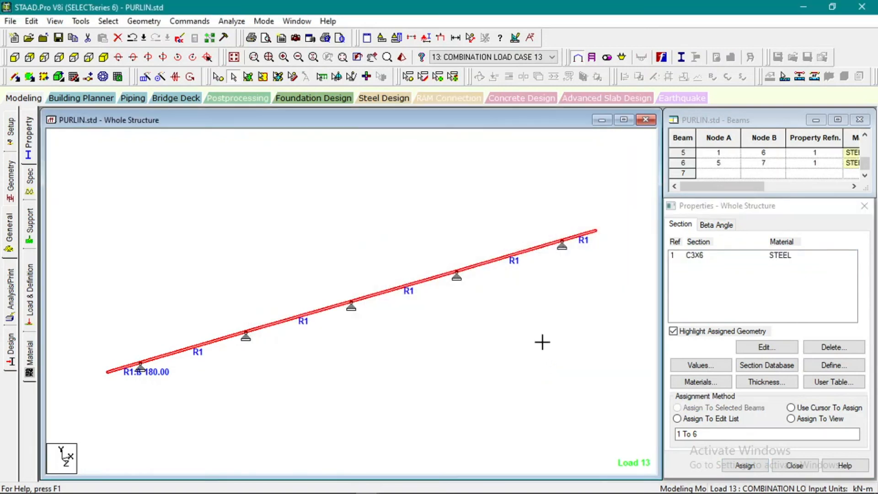
Step: Check which beams use the C3X6 section, run the analysis, and finish in modeling mode
{"action": "left_click", "coordinate": [697, 256]}
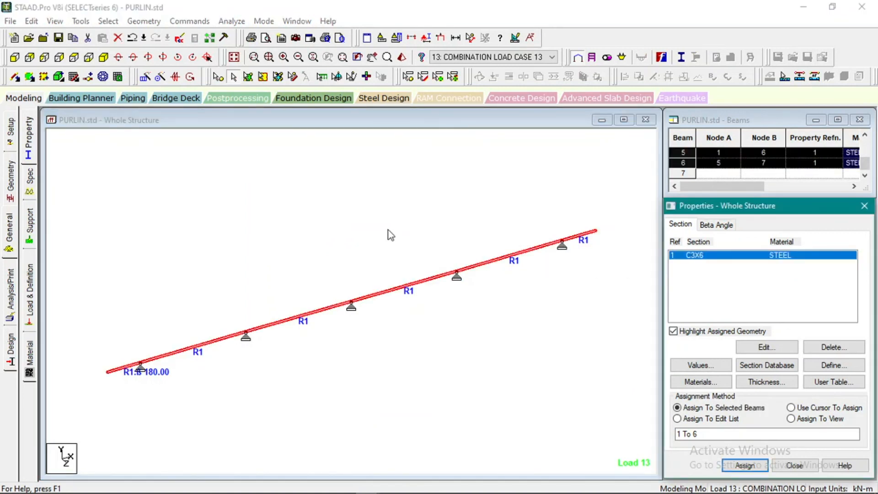
{"action": "left_click", "coordinate": [391, 234]}
{"action": "left_click", "coordinate": [231, 22]}
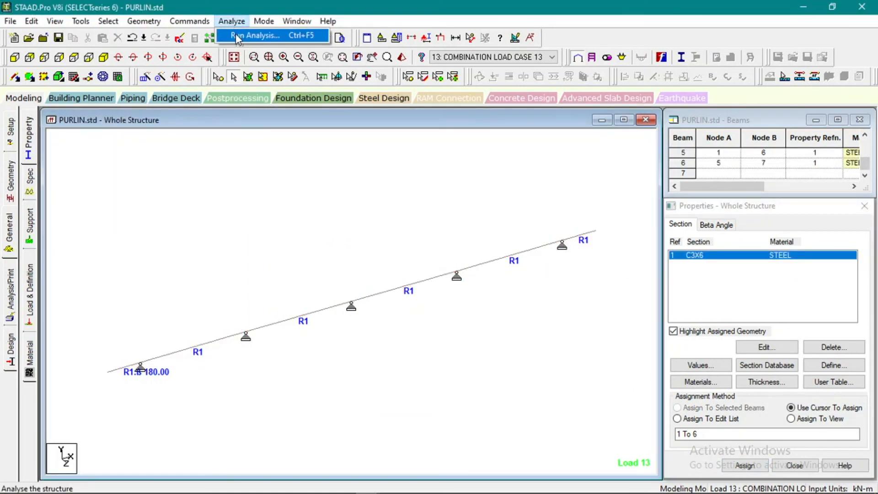
{"action": "left_click", "coordinate": [235, 35]}
{"action": "left_click", "coordinate": [361, 273]}
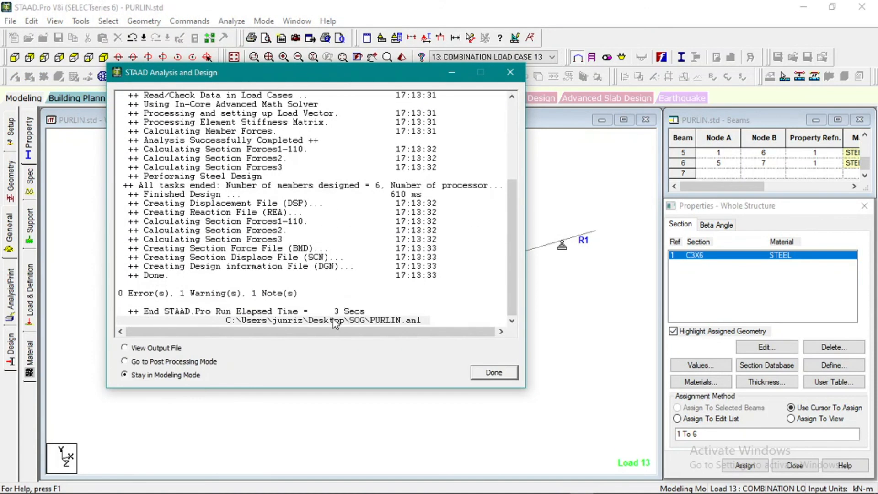
{"action": "left_click", "coordinate": [473, 374]}
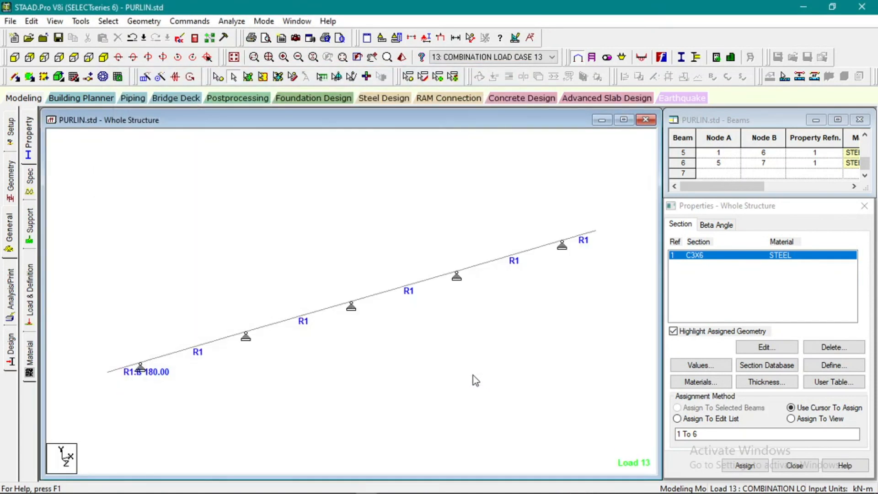
Step: Review beam 2's steel design result for the C3X6 section
{"action": "double_click", "coordinate": [303, 316]}
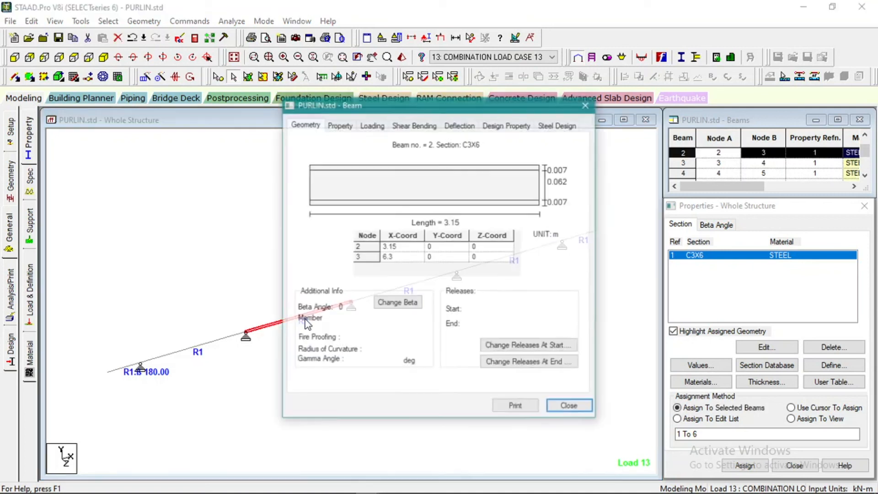
{"action": "left_click", "coordinate": [561, 127]}
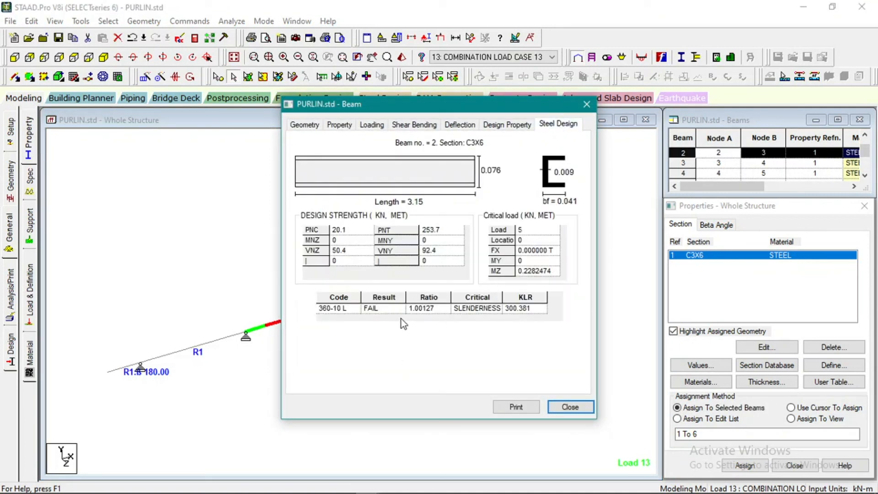
{"action": "left_click", "coordinate": [587, 105]}
{"action": "left_click", "coordinate": [359, 228]}
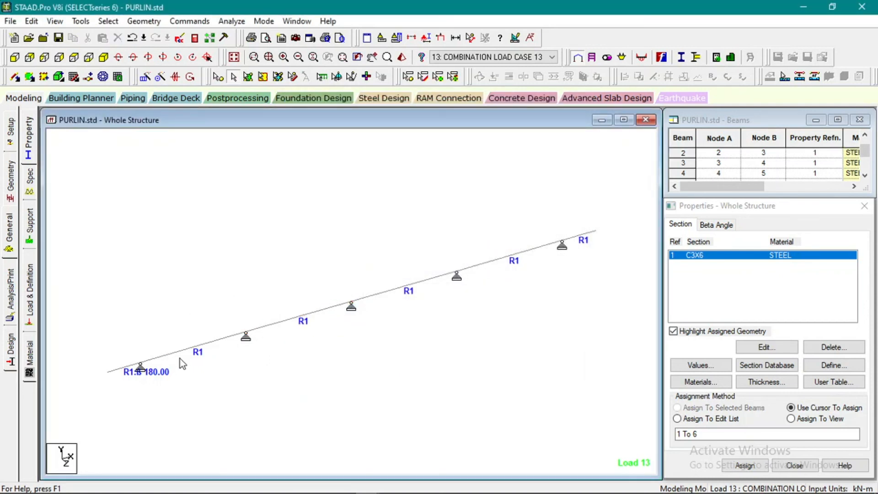
Step: View the American channel table for the purlin's section property without changing the section
{"action": "left_click", "coordinate": [428, 289]}
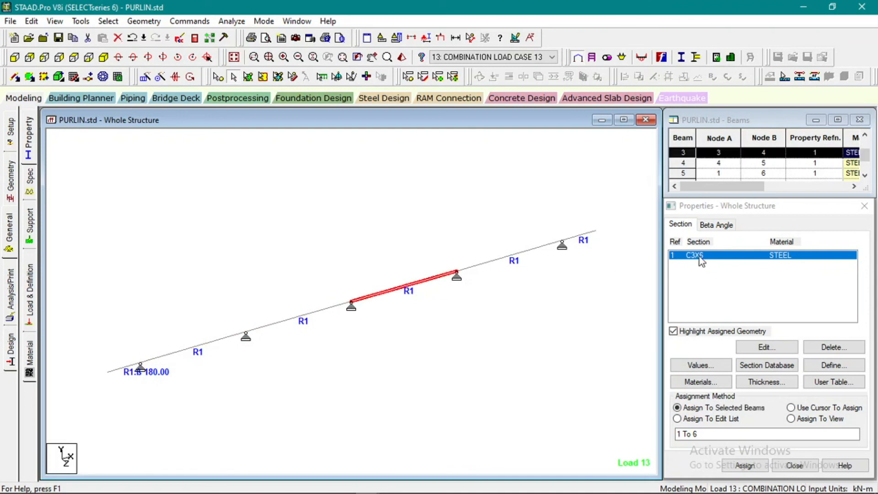
{"action": "double_click", "coordinate": [699, 256]}
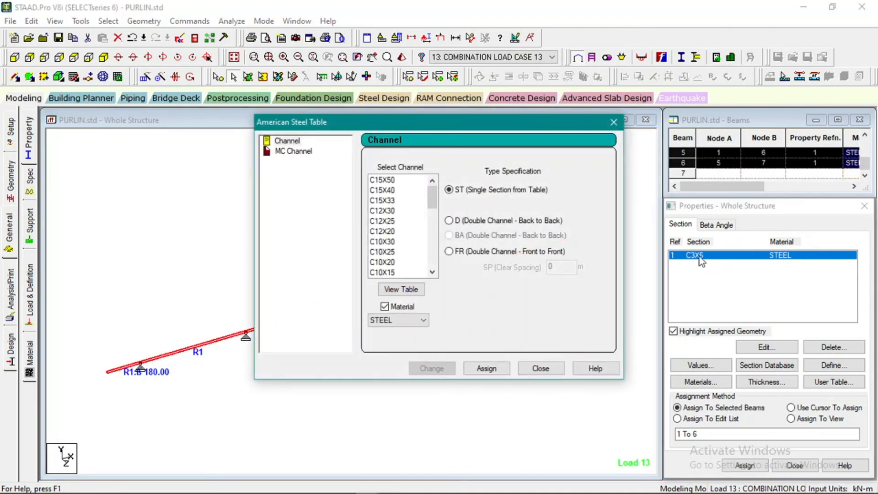
{"action": "left_click", "coordinate": [401, 288]}
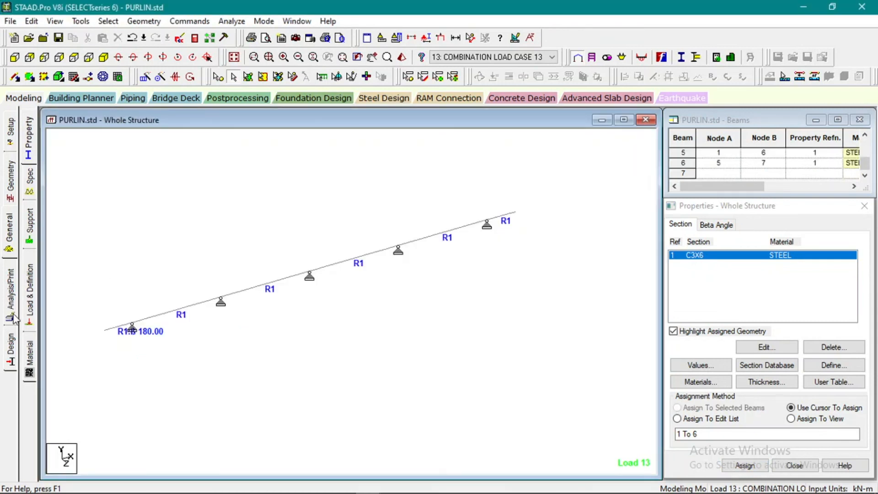
Step: Open the analysis output file and examine the steel design code-check results for all members
{"action": "left_click", "coordinate": [194, 39]}
{"action": "scroll", "coordinate": [419, 160], "scroll_direction": "down", "scroll_amount": 15}
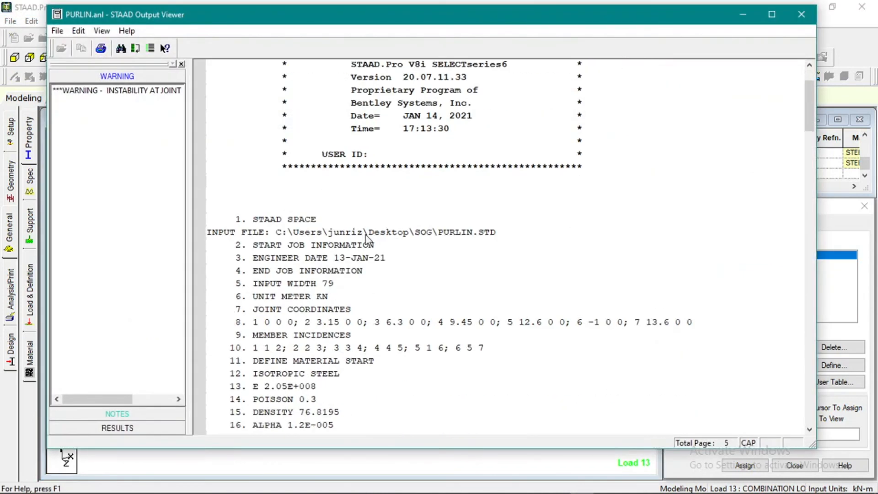
{"action": "left_click", "coordinate": [126, 426]}
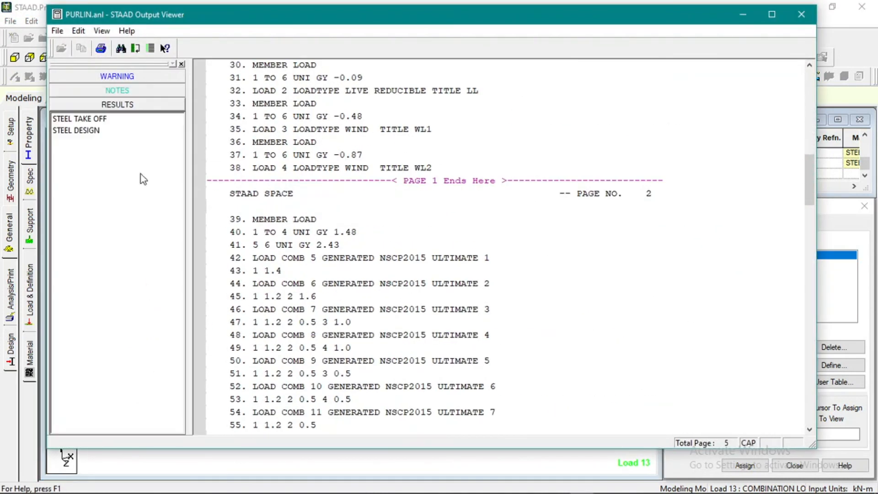
{"action": "left_click", "coordinate": [96, 132]}
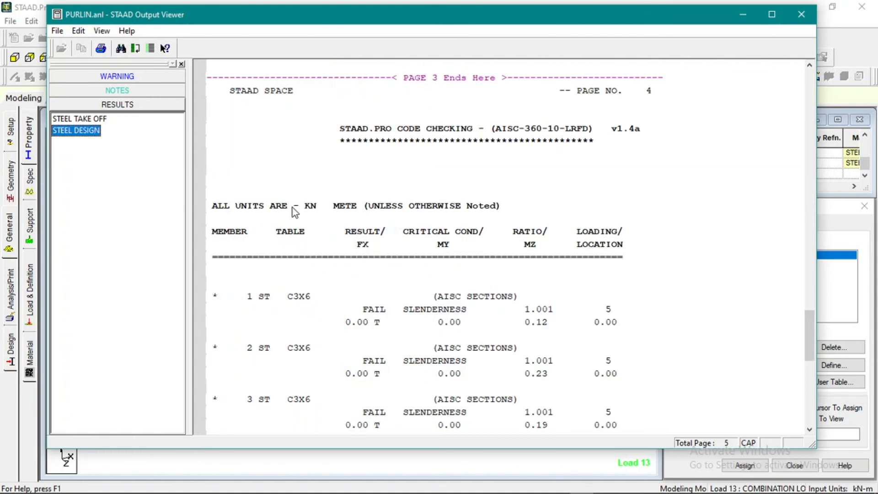
{"action": "scroll", "coordinate": [477, 276], "scroll_direction": "down", "scroll_amount": 9}
{"action": "scroll", "coordinate": [477, 276], "scroll_direction": "down", "scroll_amount": 3}
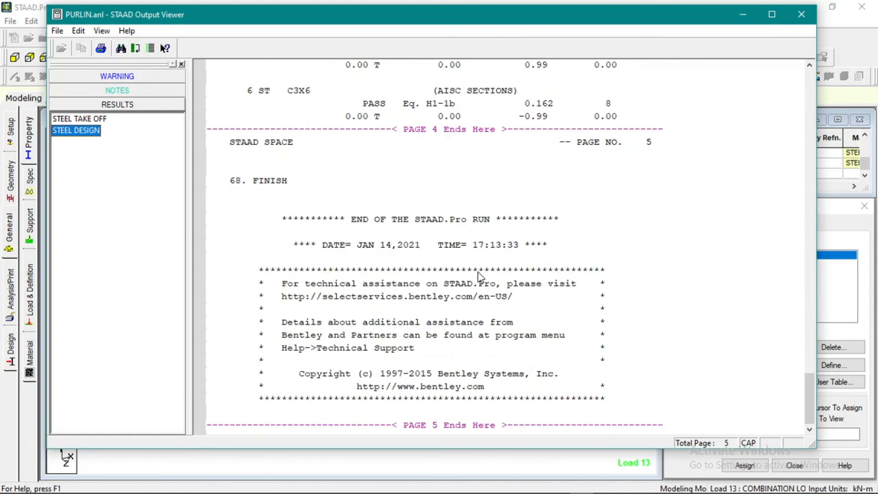
Step: Review the total weight in the output file's steel take-off and close the output
{"action": "left_click", "coordinate": [81, 119]}
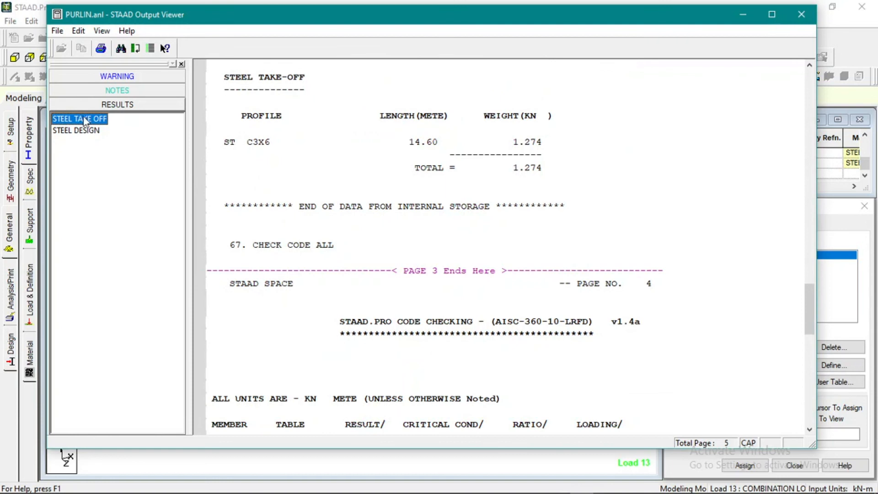
{"action": "left_click", "coordinate": [498, 164]}
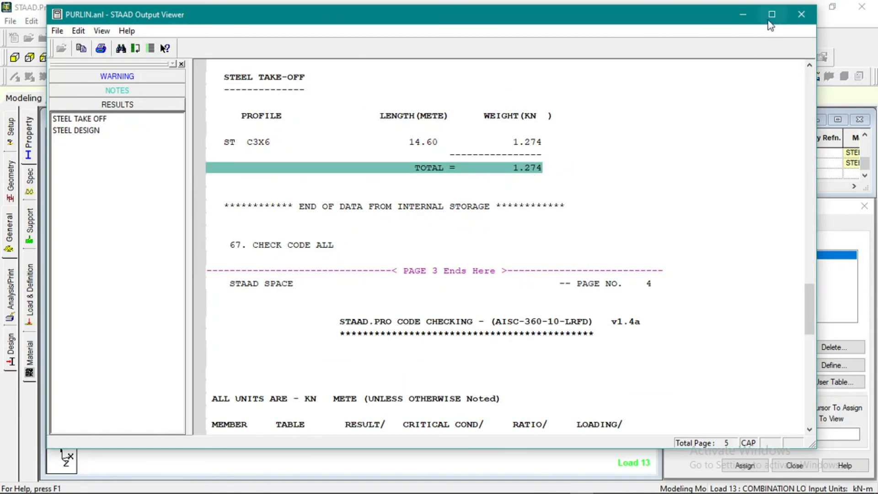
{"action": "left_click", "coordinate": [800, 22]}
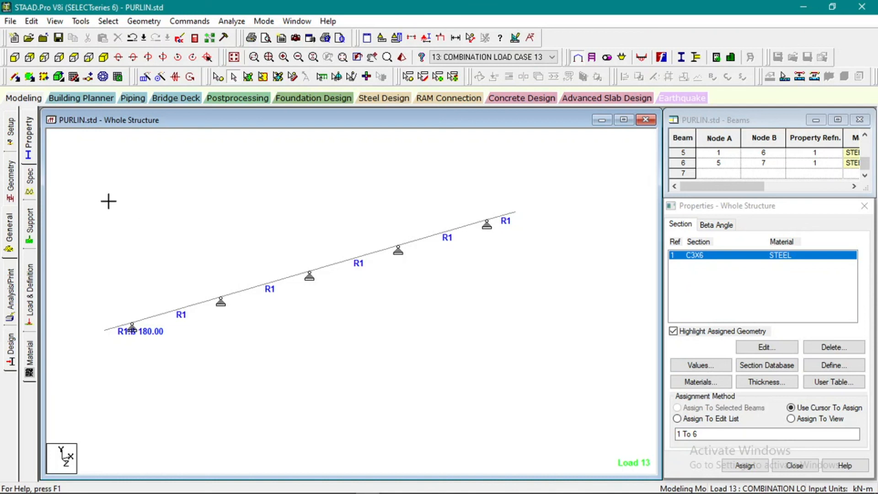
{"action": "left_click_drag", "start_coordinate": [82, 188], "coordinate": [526, 384]}
{"action": "left_click", "coordinate": [536, 361]}
{"action": "scroll", "coordinate": [394, 329], "scroll_direction": "down", "scroll_amount": 2}
{"action": "left_click_drag", "start_coordinate": [117, 209], "coordinate": [450, 377]}
{"action": "left_click", "coordinate": [133, 221]}
{"action": "left_click_drag", "start_coordinate": [119, 193], "coordinate": [520, 398]}
{"action": "left_click", "coordinate": [388, 358]}
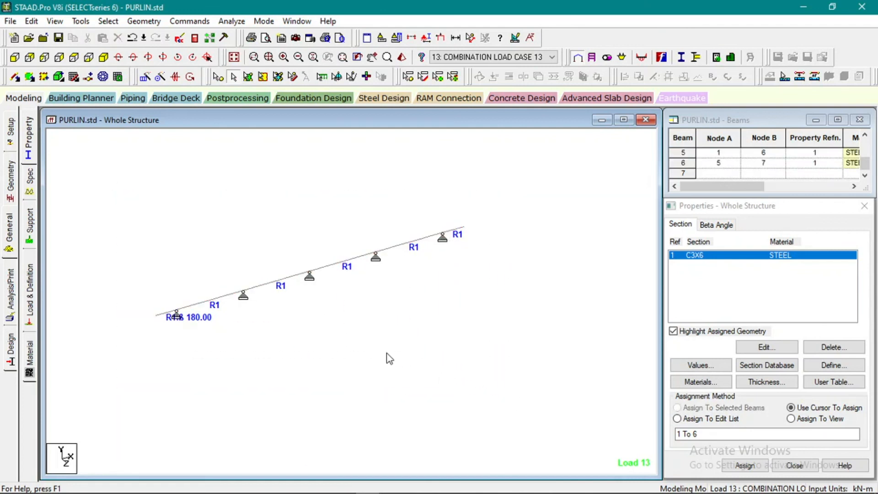